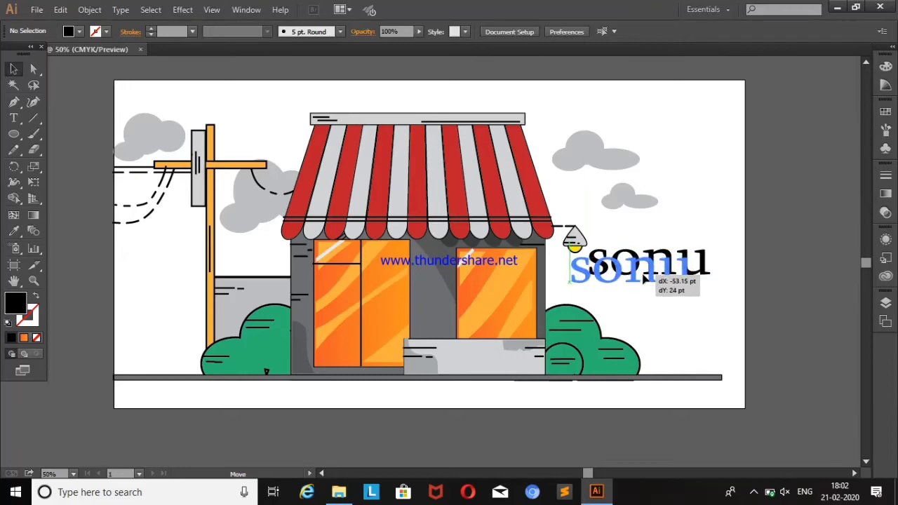
Place the 'sonu' lettering beside the shop's lamp, above the right-hand bush
left_click(689, 223)
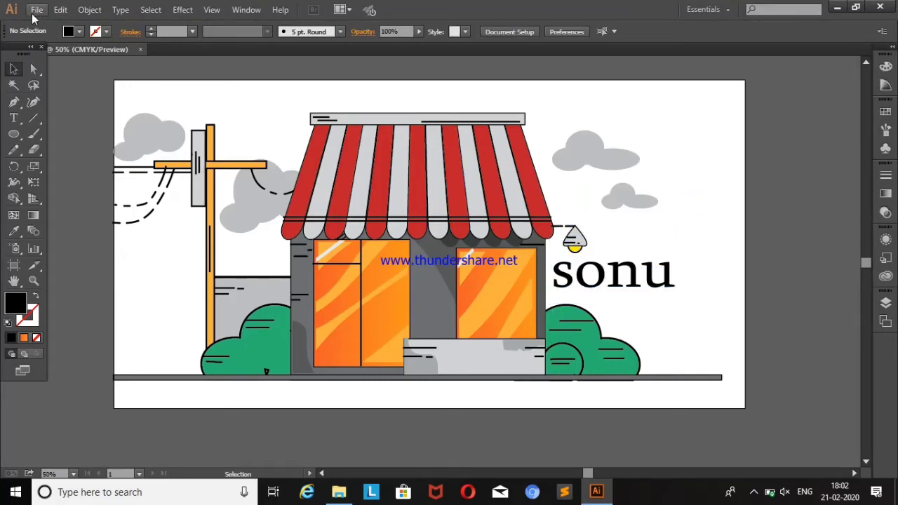
left_click(753, 491)
right_click(753, 436)
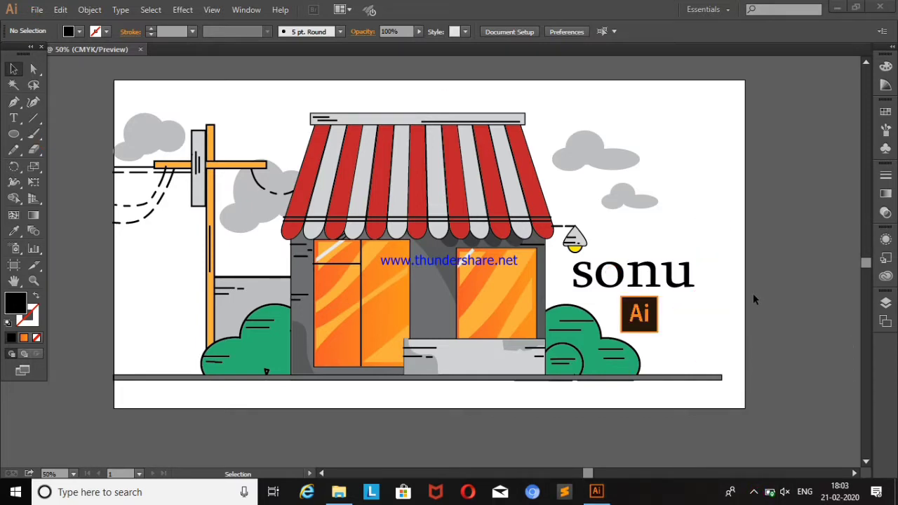
left_click(753, 492)
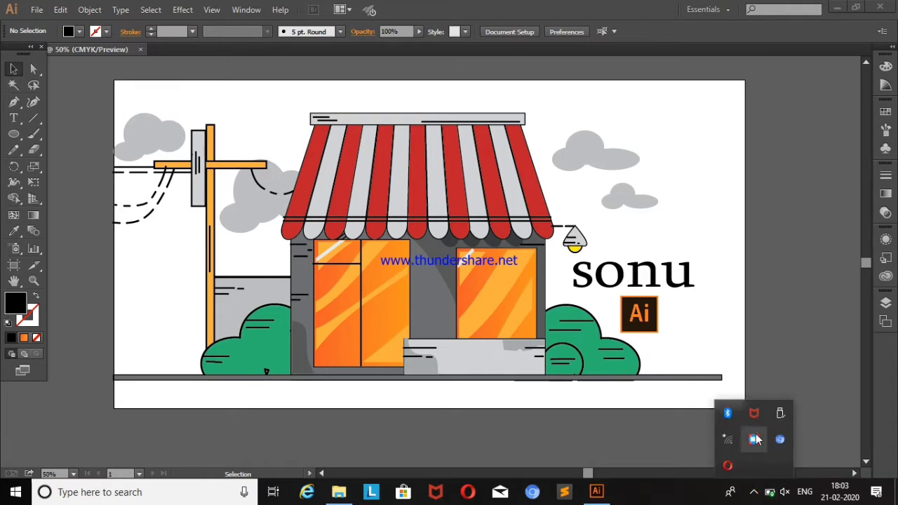
right_click(753, 436)
left_click(780, 394)
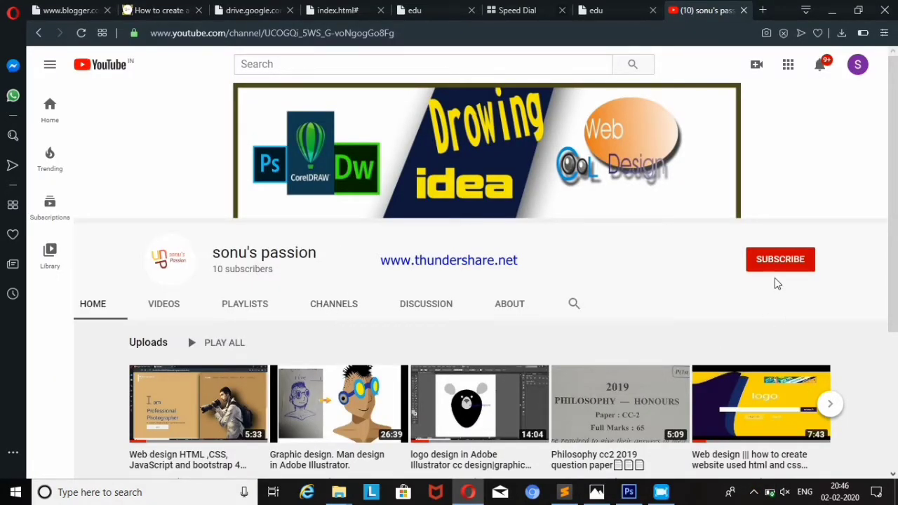
Browse the channel's uploads, open one video, and return to the sonu's passion channel page
scroll(894, 246, "down", 2)
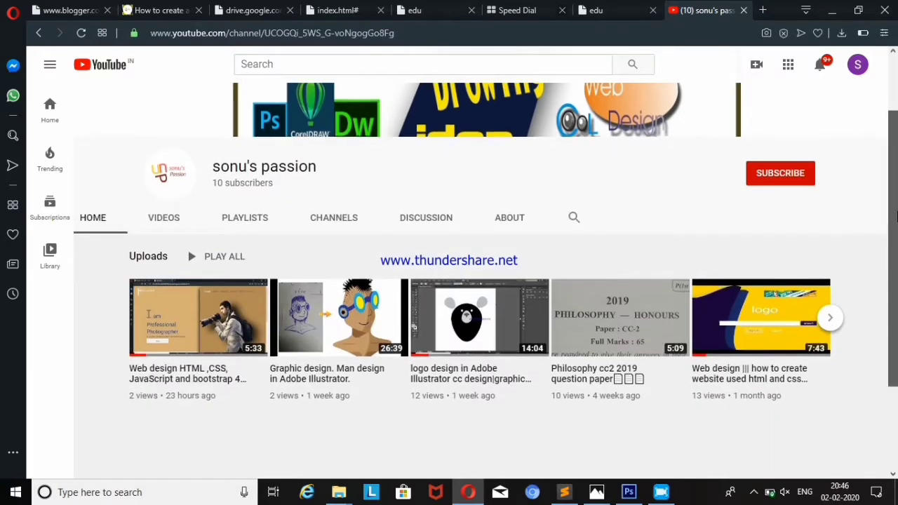
scroll(835, 360, "up", 2)
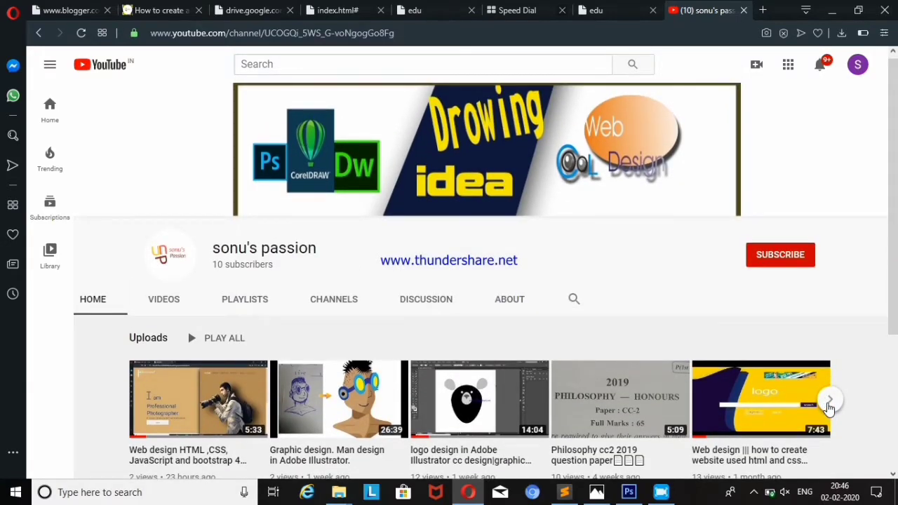
left_click(829, 400)
left_click(829, 405)
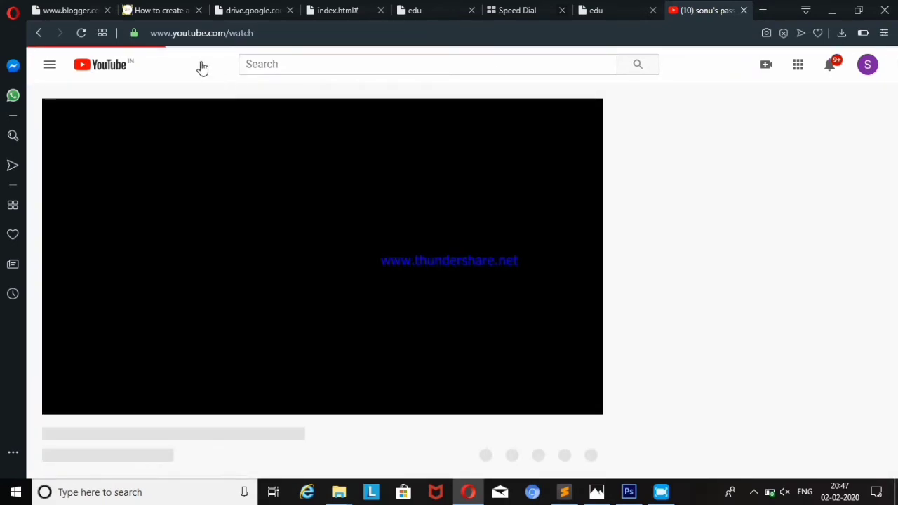
left_click(38, 33)
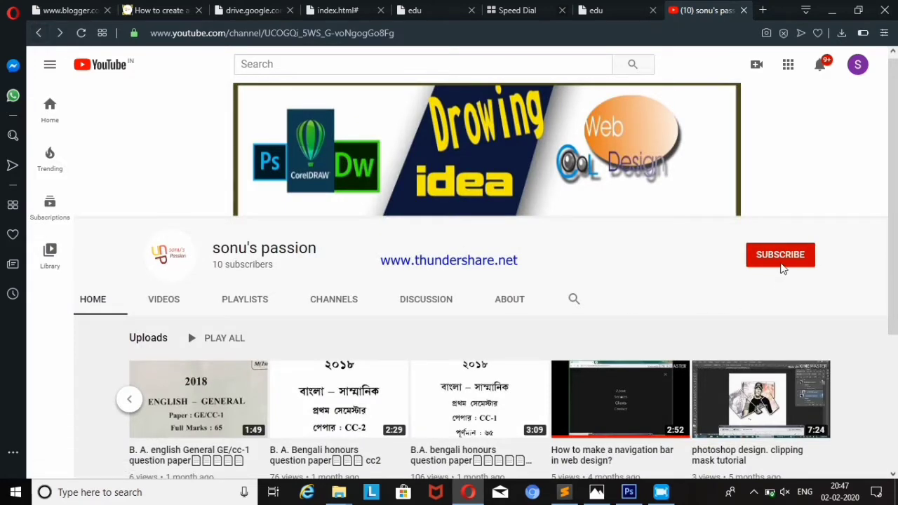
Subscribe to sonu's passion and set its notification bell to All
left_click(780, 258)
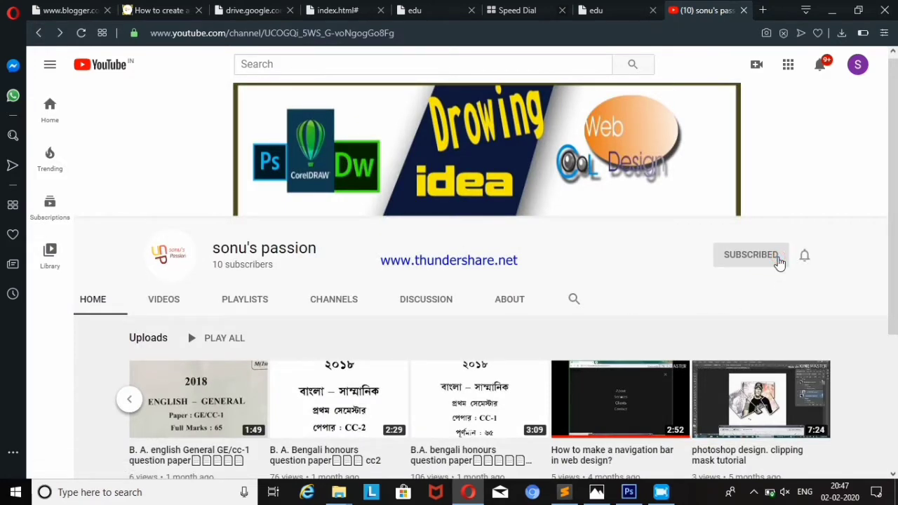
left_click(804, 257)
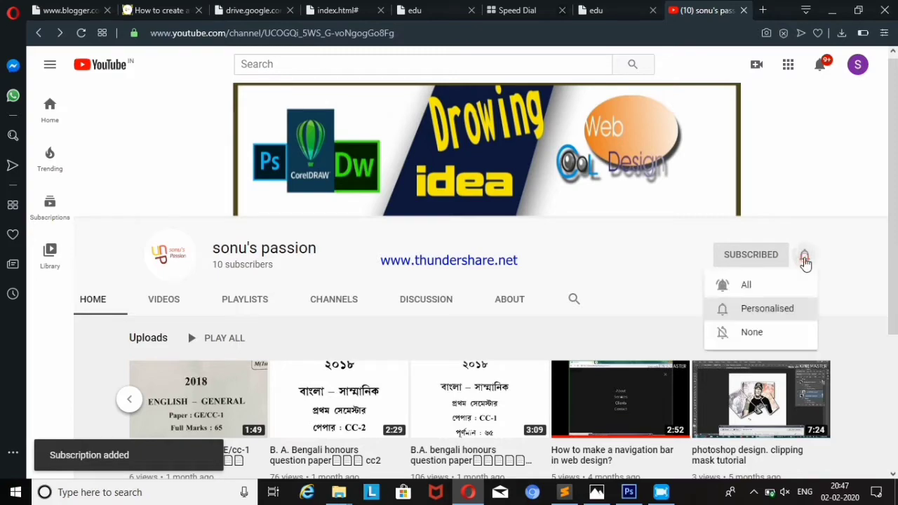
left_click(775, 289)
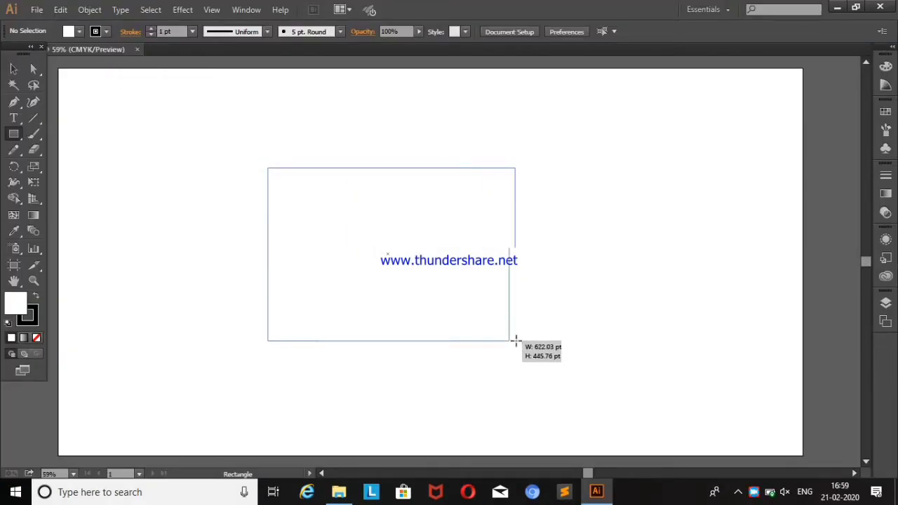
Draw the shop wall rectangle with a dark grey fill and no stroke
left_click_drag(267, 168, 554, 366)
left_click(70, 32)
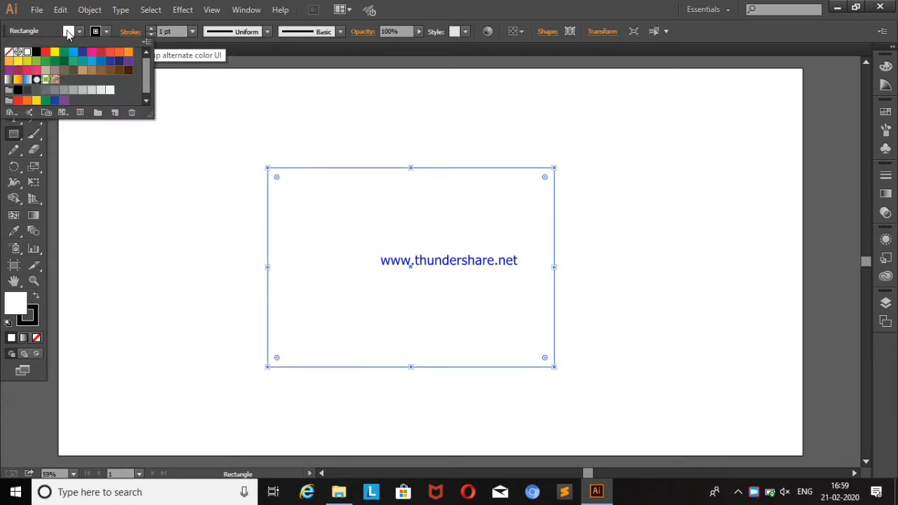
left_click(45, 91)
left_click(95, 31)
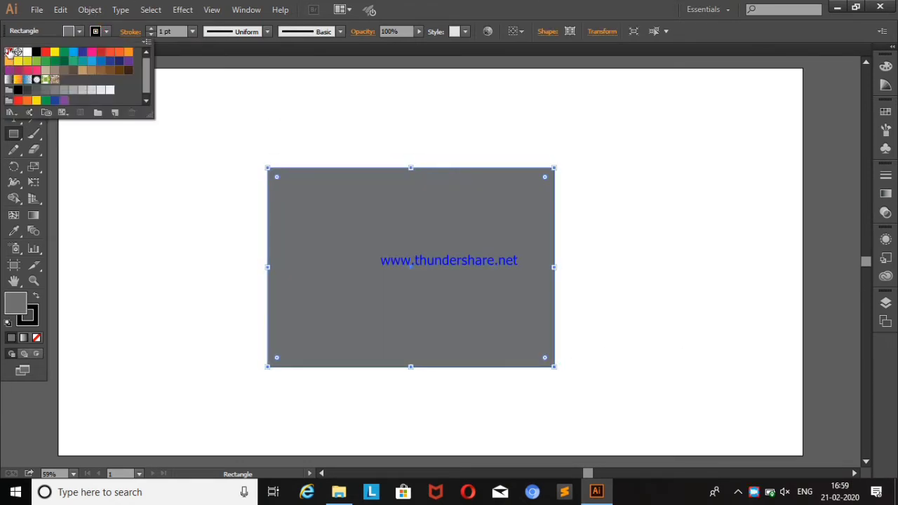
left_click(8, 53)
Move the grey wall lower on the artboard
left_click(14, 69)
left_click(150, 116)
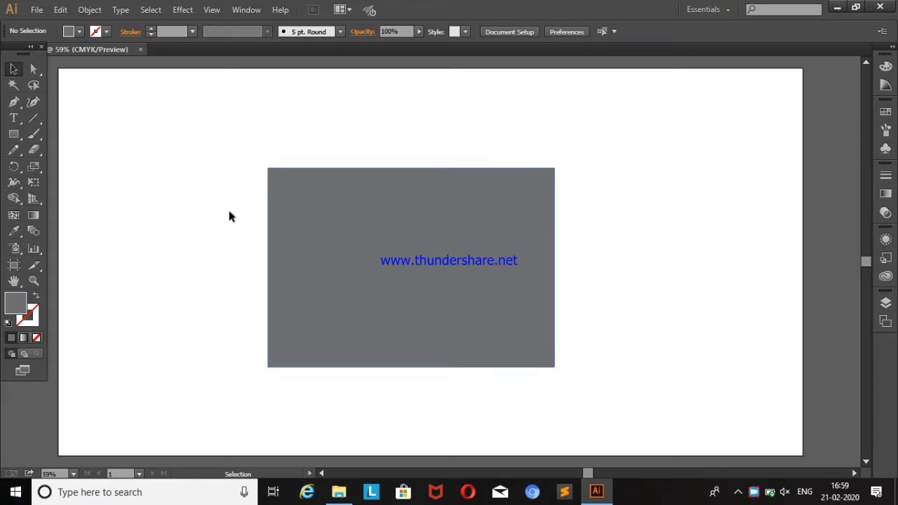
left_click_drag(342, 271, 341, 327)
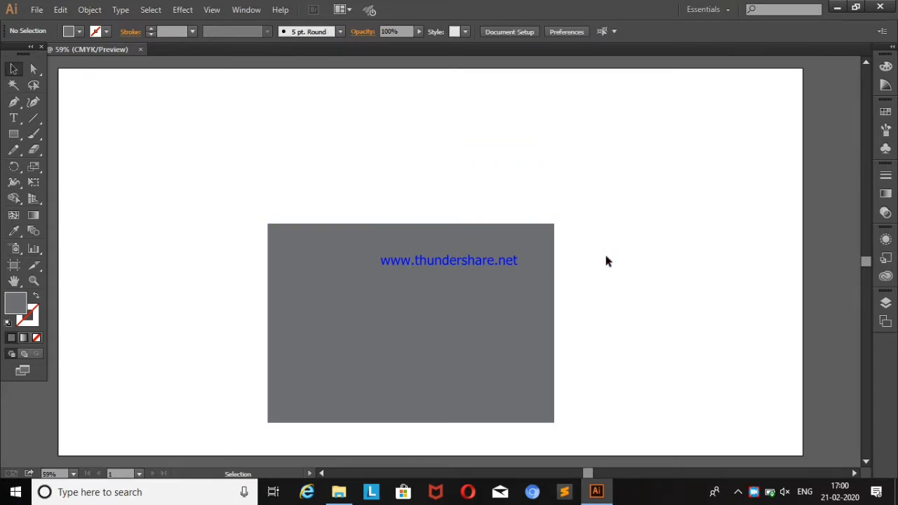
left_click(13, 133)
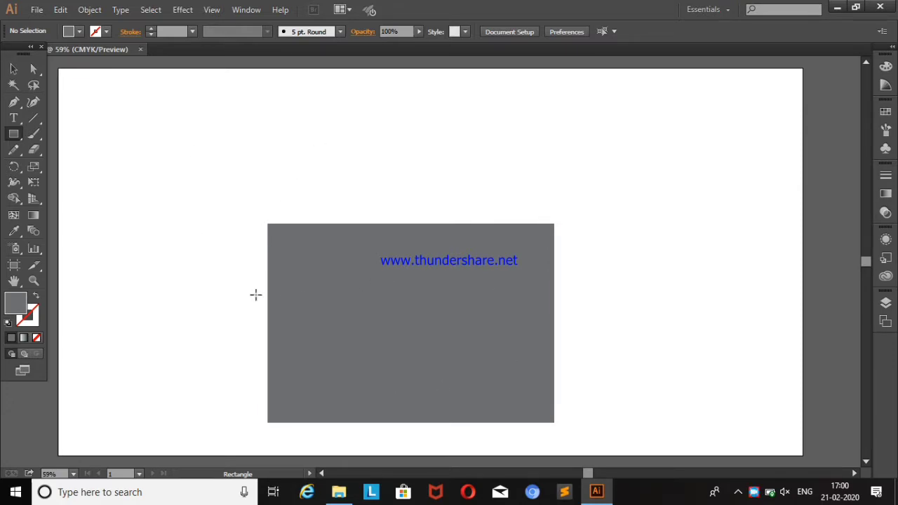
Draw a thin ground strip across the bottom of the artboard
left_click_drag(59, 417, 773, 423)
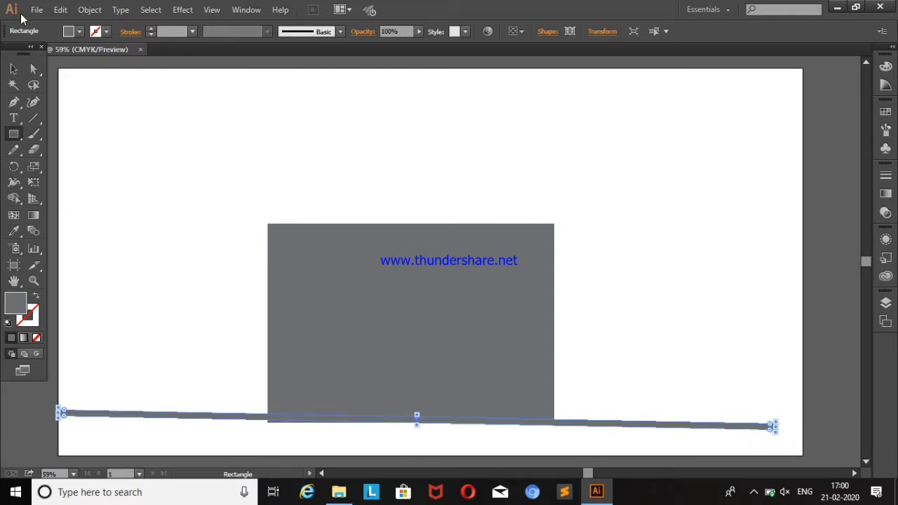
key("v")
left_click(734, 448)
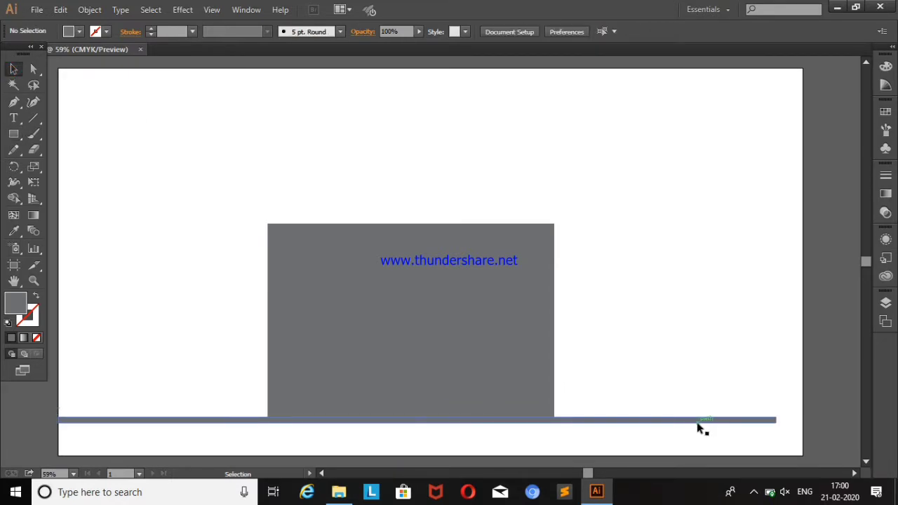
left_click(14, 133)
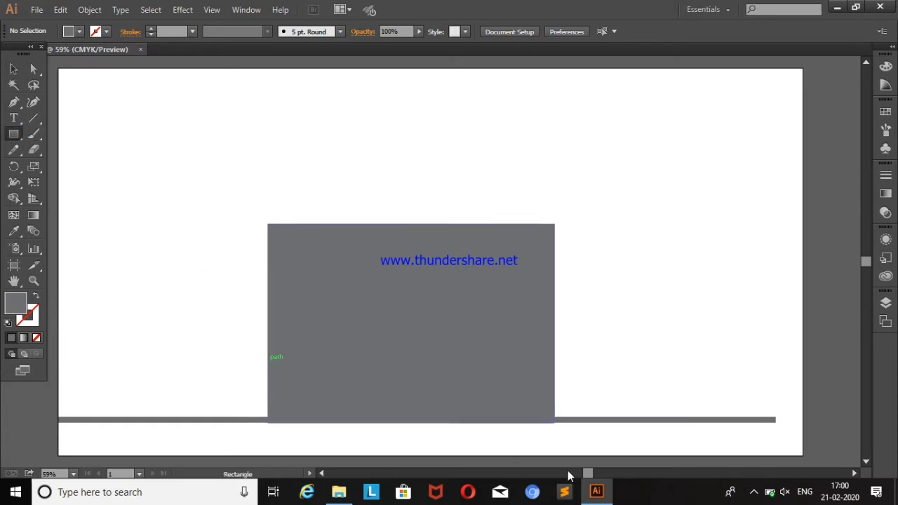
Add a light grey rectangle block at the wall's lower right
left_click_drag(416, 375, 553, 417)
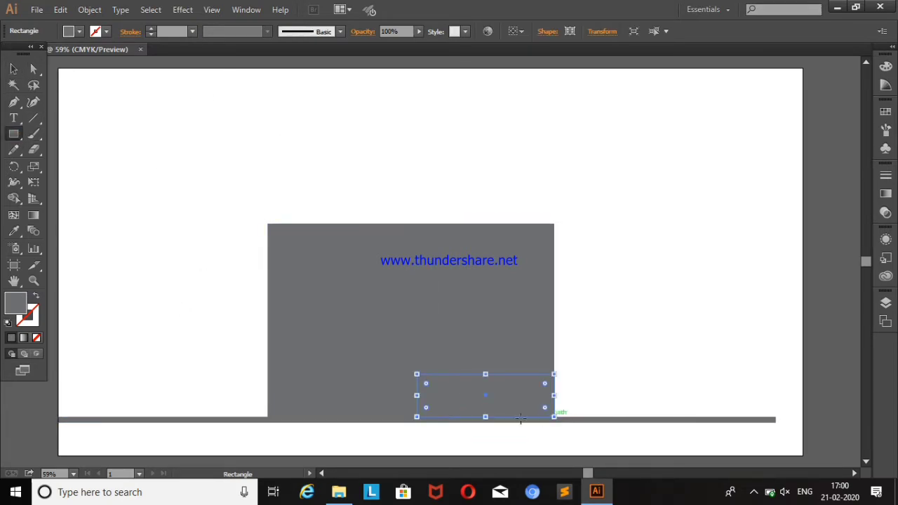
left_click(79, 32)
left_click(73, 91)
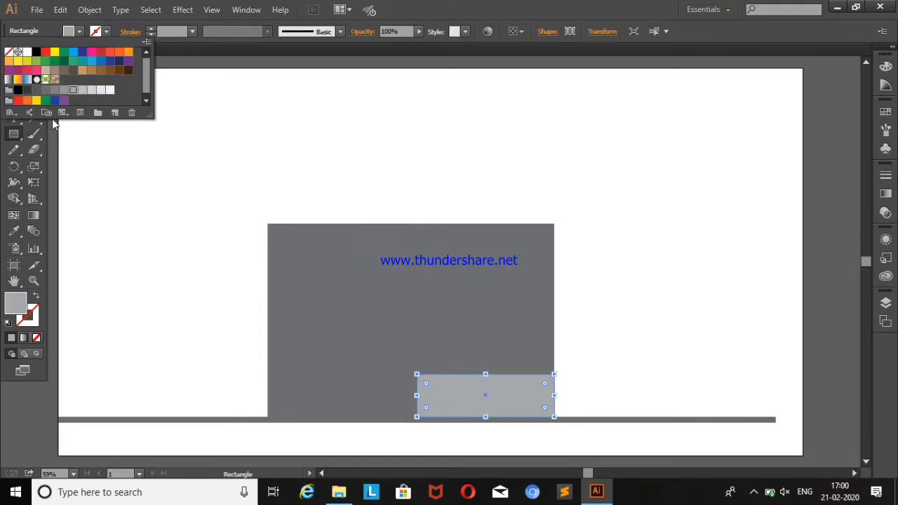
left_click(90, 92)
left_click(194, 116)
key("Escape")
left_click(14, 68)
left_click(137, 182)
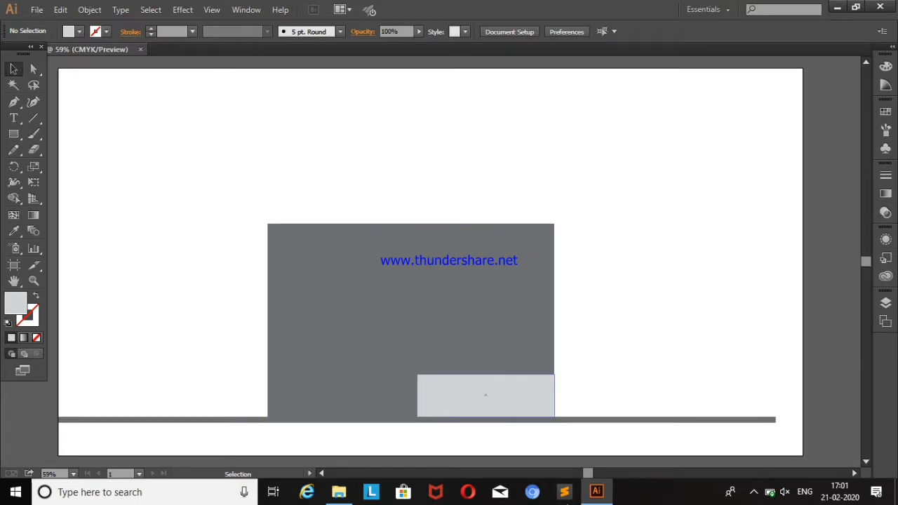
Give the light grey block and the ground strip black outlines
left_click(450, 398)
left_click(106, 31)
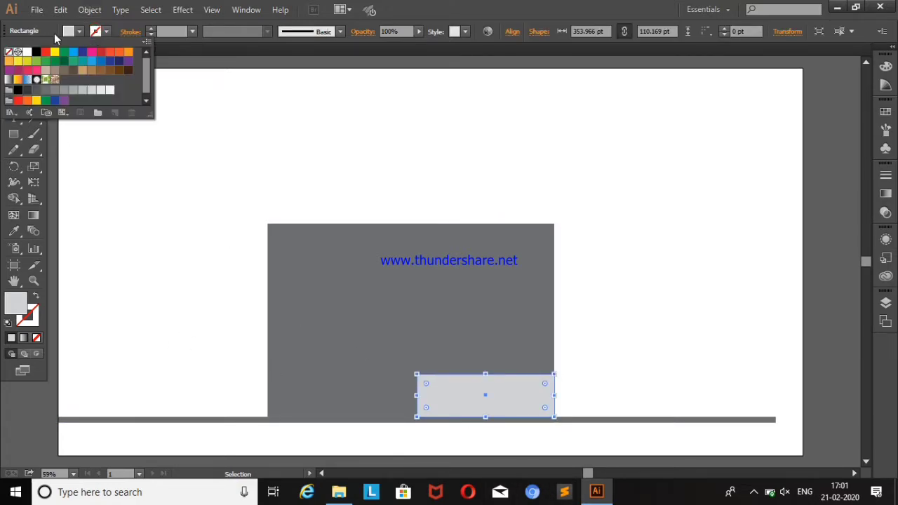
left_click(31, 55)
left_click(110, 193)
left_click(304, 421)
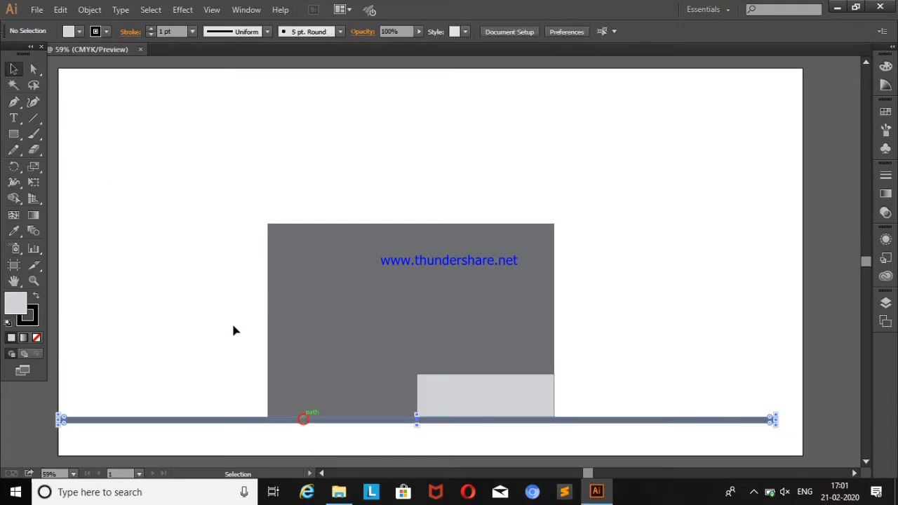
left_click(105, 31)
left_click(37, 55)
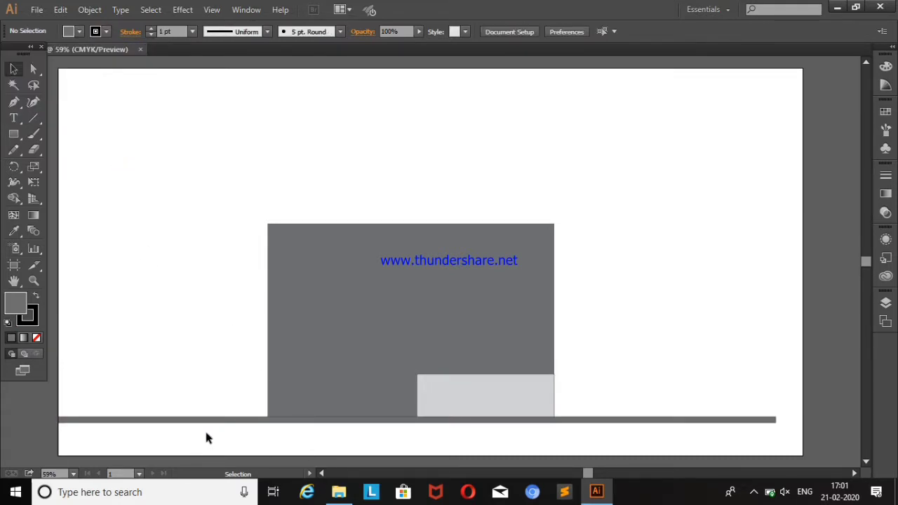
left_click(178, 168)
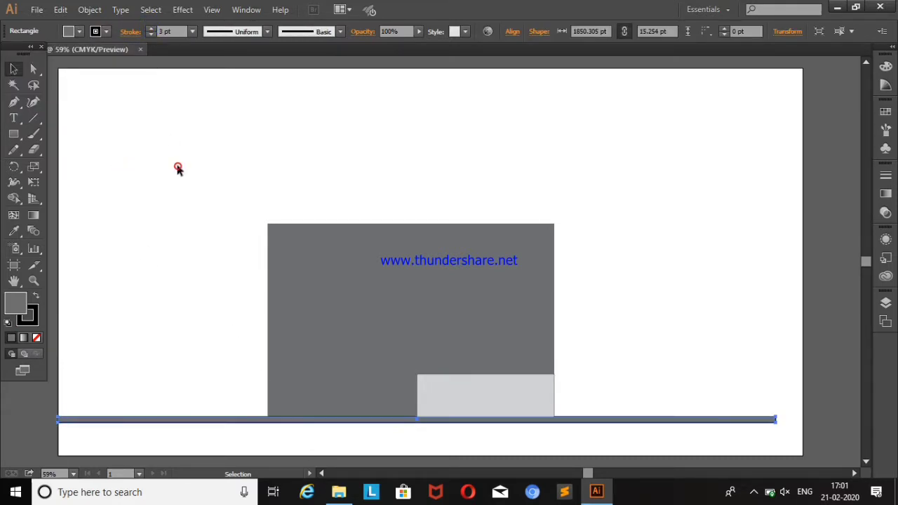
Thicken the light grey block's outline to 3 pt
left_click(429, 407)
left_click(150, 28)
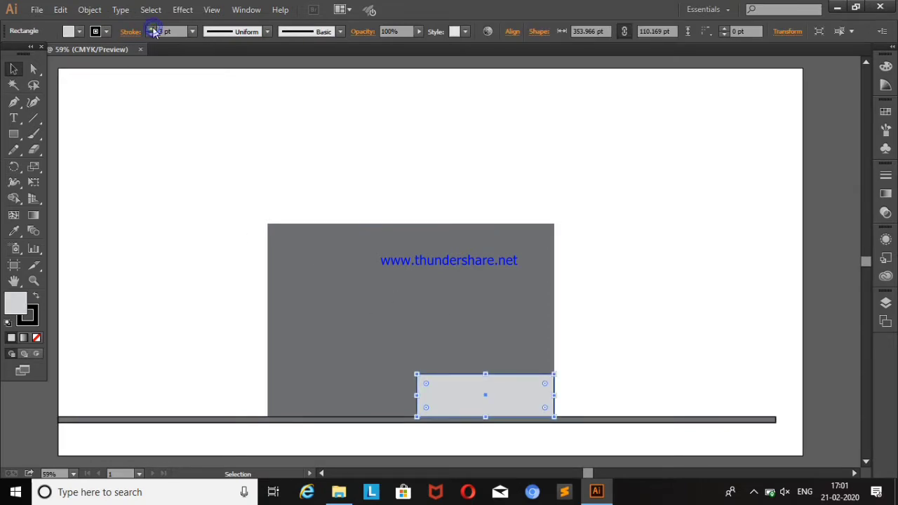
left_click(195, 167)
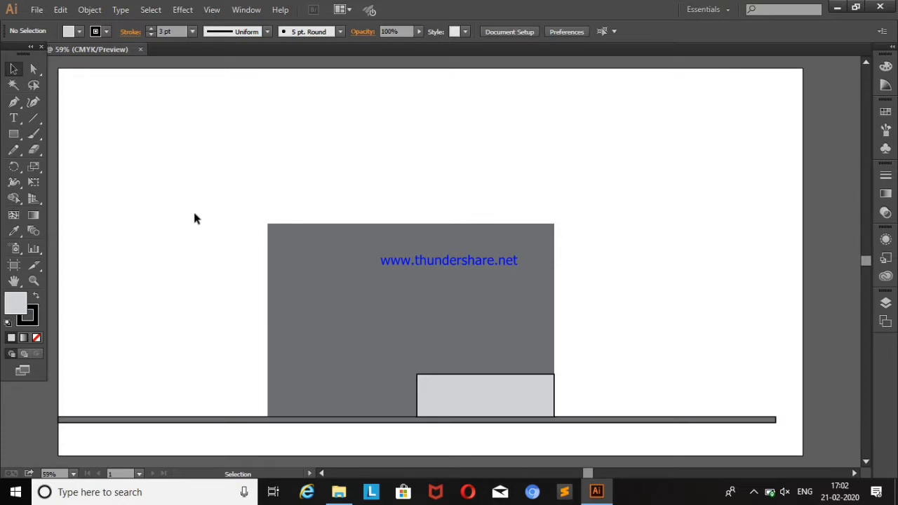
scroll(62, 214, "up", 1)
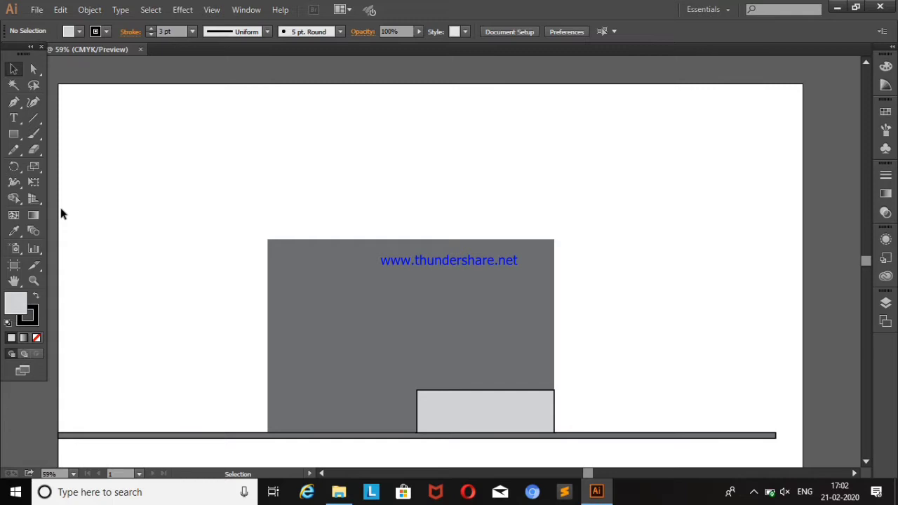
scroll(250, 174, "down", 1)
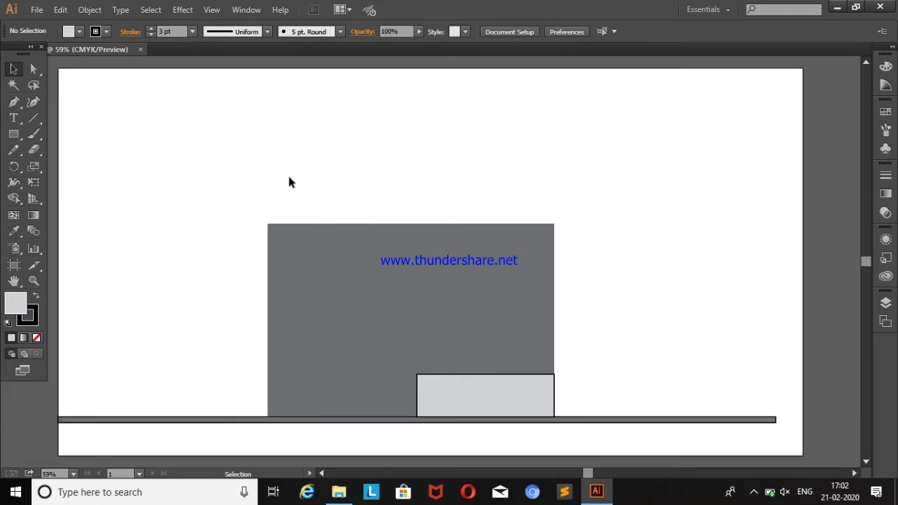
Draw a tall narrow rectangle at the top left of the artboard
left_click(14, 133)
left_click(223, 88)
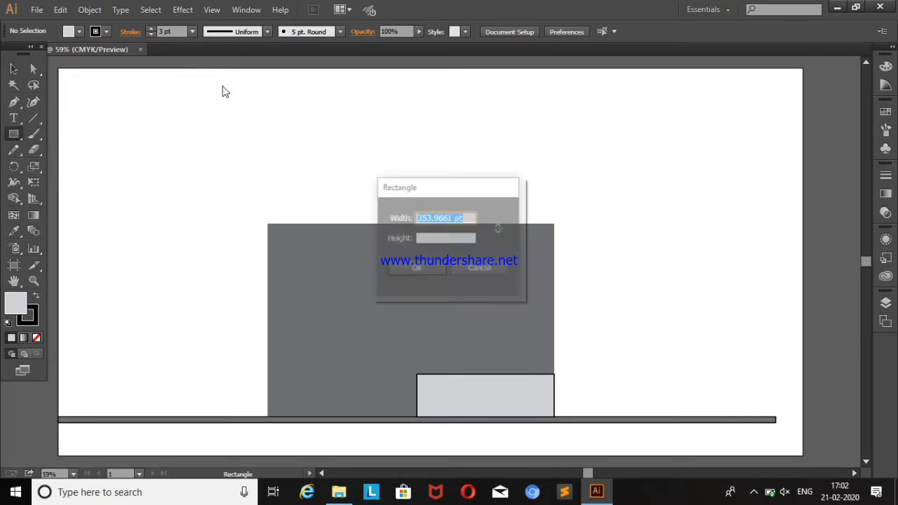
left_click(411, 266)
key("ctrl+z")
mouse_move(188, 80)
left_mouse_down()
mouse_move(233, 155)
mouse_move(213, 223)
left_mouse_up()
left_click(13, 69)
left_click(140, 119)
left_click(188, 151)
Round the rectangle fully into a pill and Alt-drag several copies to the right
left_click(68, 31)
left_click_drag(195, 184, 248, 184)
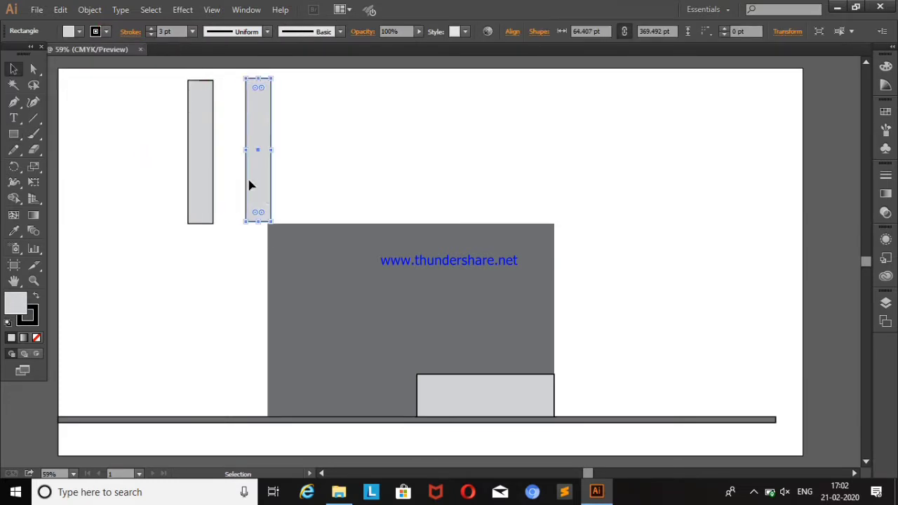
key("ctrl+z")
left_click(198, 176)
mouse_move(207, 216)
left_mouse_down()
mouse_move(202, 168)
mouse_move(258, 166)
left_mouse_up()
left_click_drag(258, 166, 330, 169)
left_click_drag(330, 169, 372, 167)
left_click_drag(372, 166, 404, 166)
left_click(542, 154)
left_click_drag(330, 162, 291, 161)
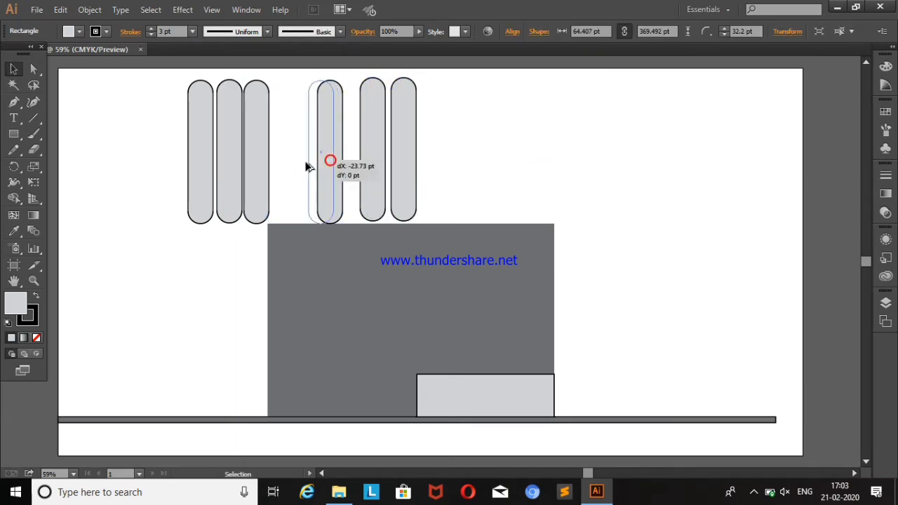
left_click(466, 137)
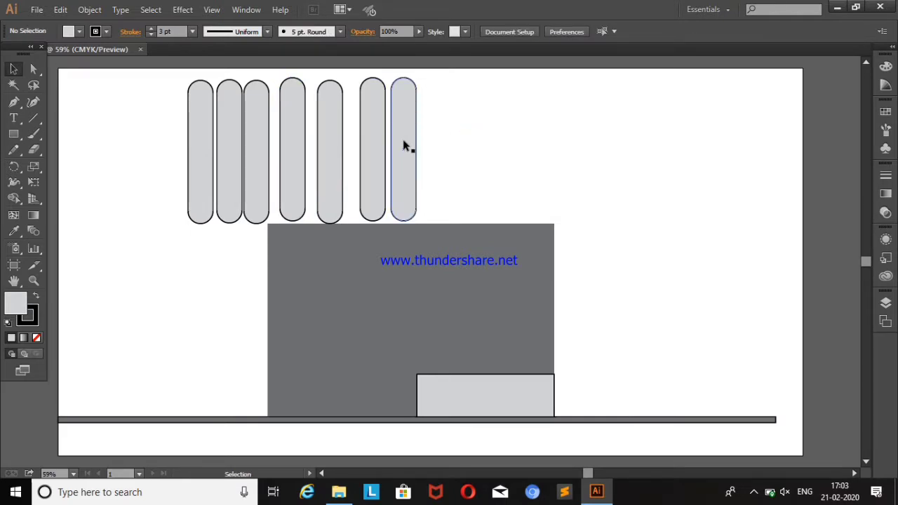
Move three pills down over the wall's upper right
left_click_drag(400, 151, 538, 208)
left_click_drag(371, 164, 514, 221)
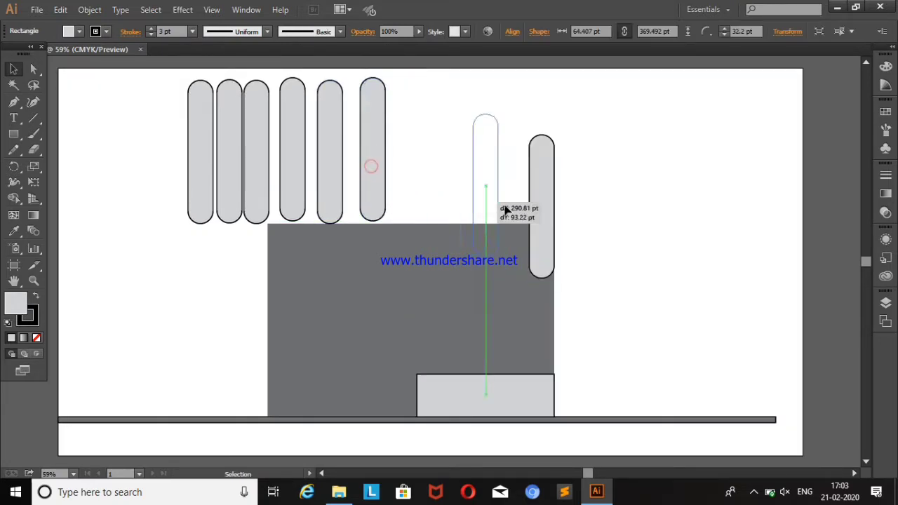
left_click_drag(325, 165, 494, 223)
left_click(427, 98)
Delete the four leftover pills at the top left
left_click(511, 194)
left_click(616, 157)
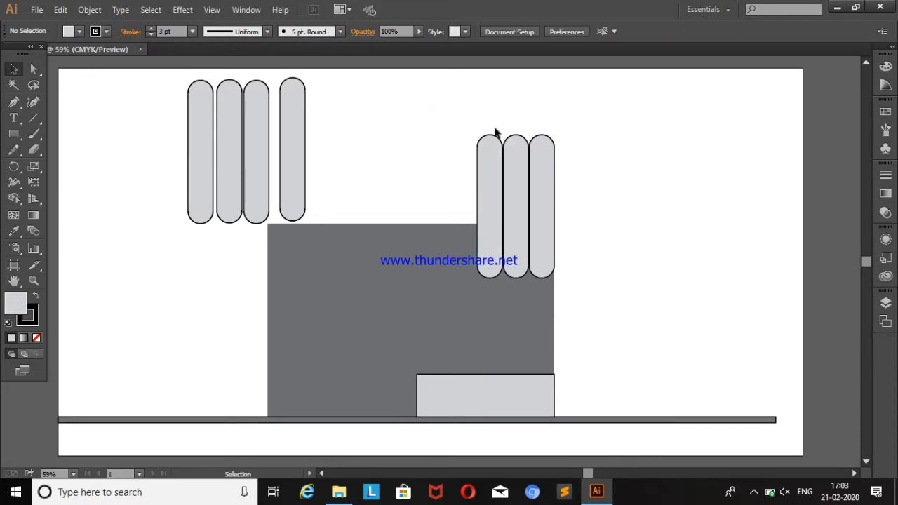
left_click_drag(503, 169, 563, 201)
left_click_drag(145, 72, 321, 148)
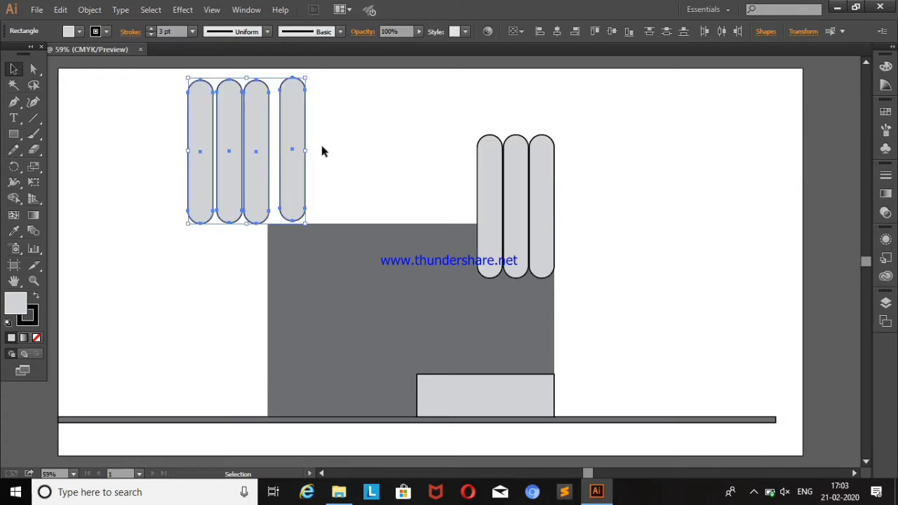
key("Delete")
Copy the pills leftward and rightward into a continuous row across the wall's top
left_click_drag(454, 116, 558, 180)
left_click_drag(492, 199, 415, 198)
left_click(729, 163)
left_click_drag(363, 138, 554, 175)
mouse_move(471, 175)
left_mouse_down()
mouse_move(312, 174)
mouse_move(320, 175)
left_mouse_up()
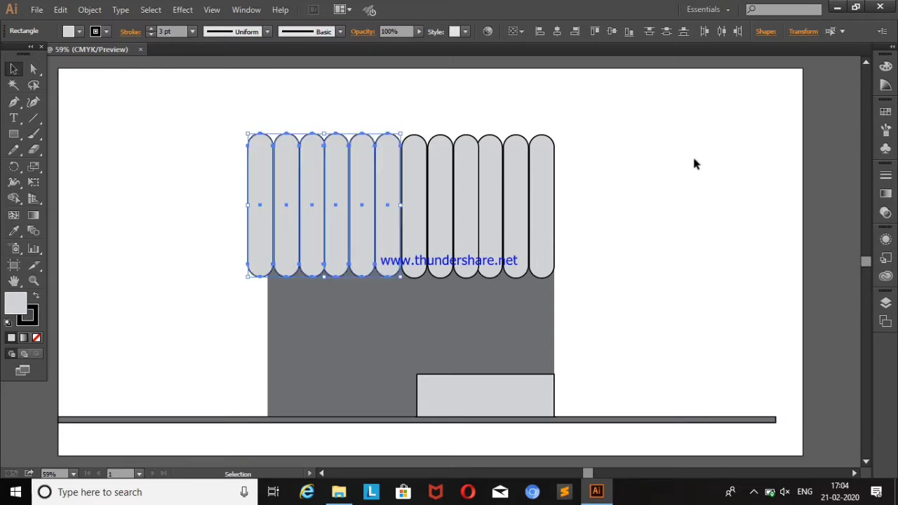
left_click(219, 137)
key("ctrl+z")
left_click_drag(469, 222, 320, 223)
left_click(265, 209)
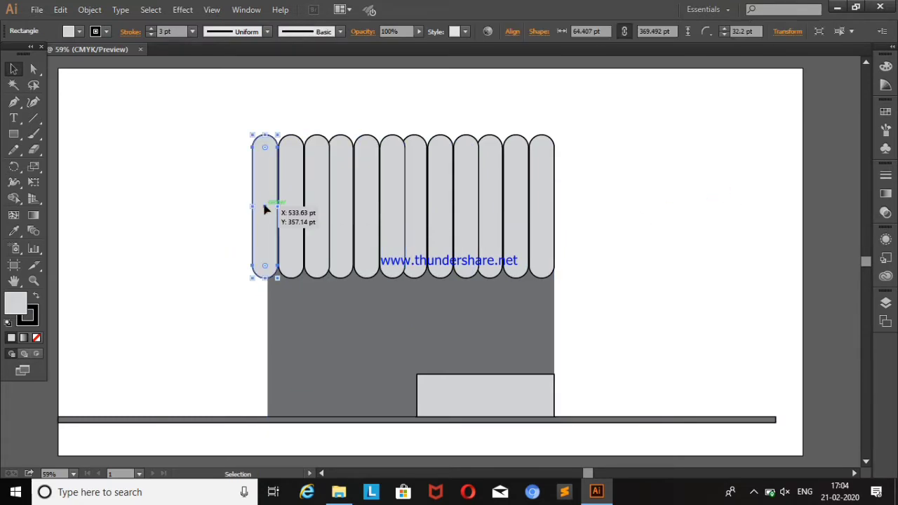
left_click_drag(265, 208, 559, 209)
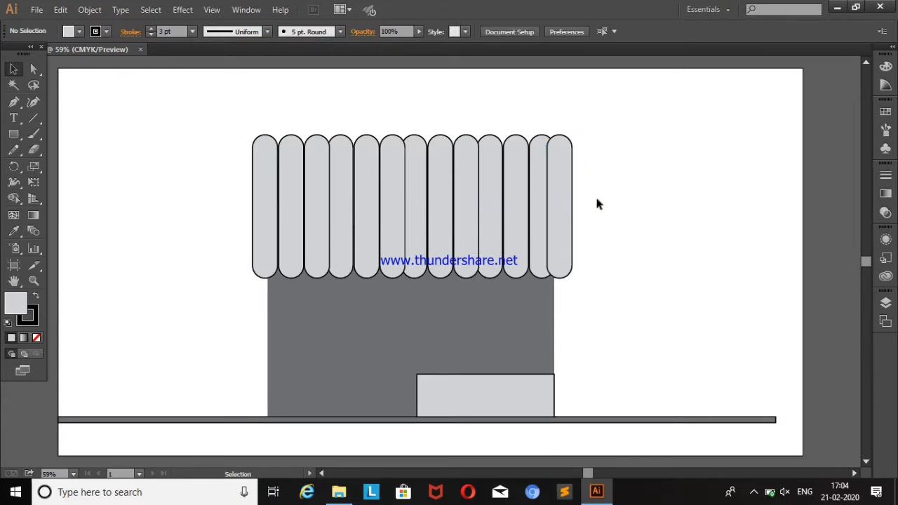
left_click(767, 303)
Widen the wall rightward and align the light rectangle and end pill to its edge
left_click(543, 332)
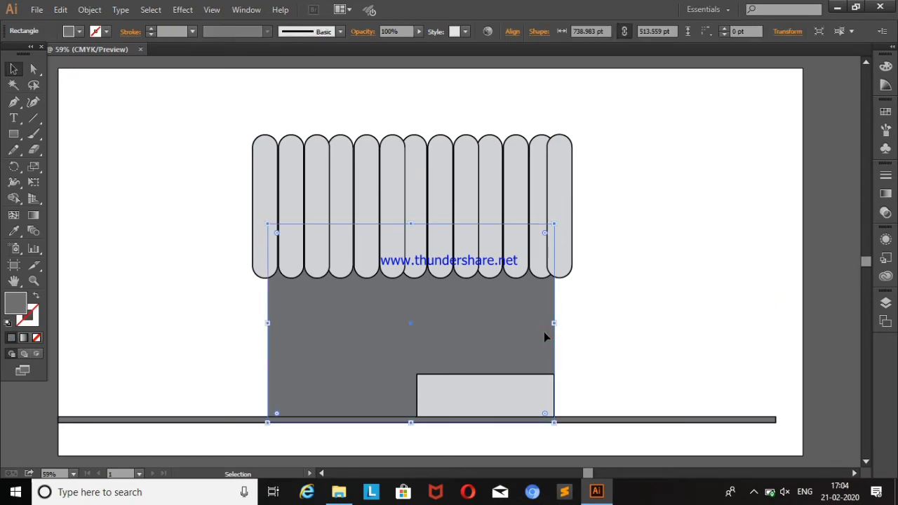
left_click_drag(554, 323, 559, 326)
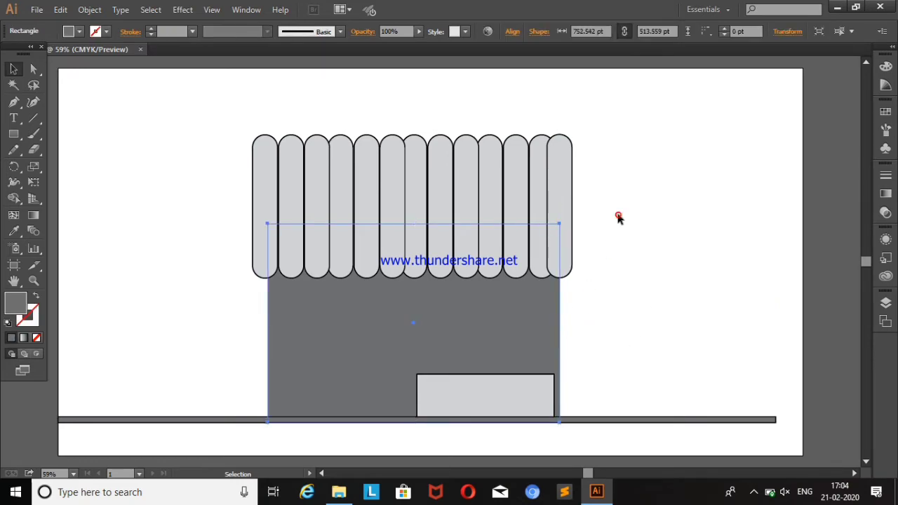
left_click(618, 217)
left_click_drag(521, 404, 526, 404)
left_click(664, 274)
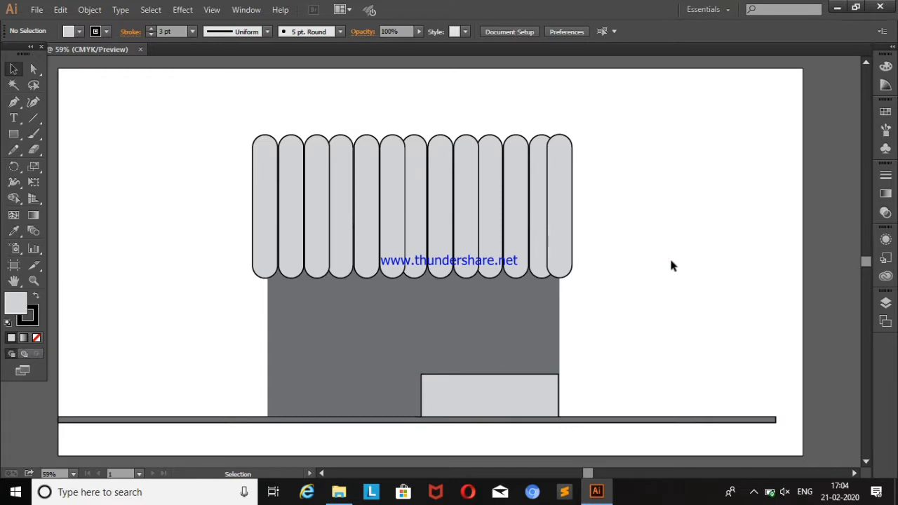
left_click(564, 215)
left_click_drag(564, 215, 566, 218)
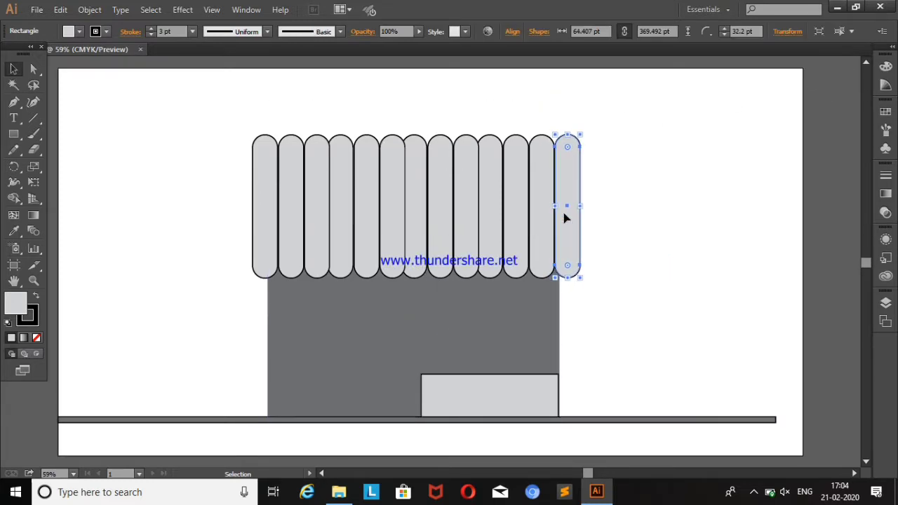
left_click(768, 178)
Reframe the shop in view and widen the wall slightly more to the right
scroll(767, 178, "down", 5)
left_click(559, 212)
scroll(560, 212, "down", 2)
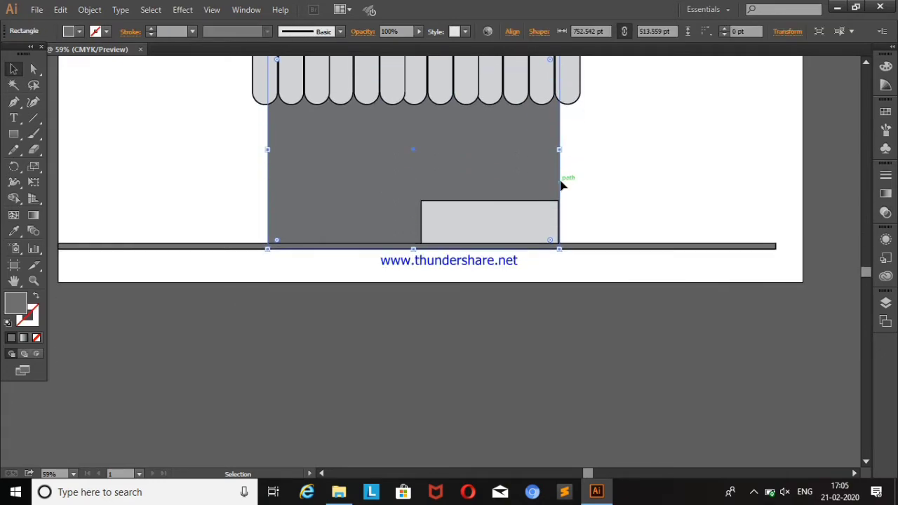
scroll(561, 185, "down", 1)
left_click(12, 283)
left_click_drag(469, 208, 453, 398)
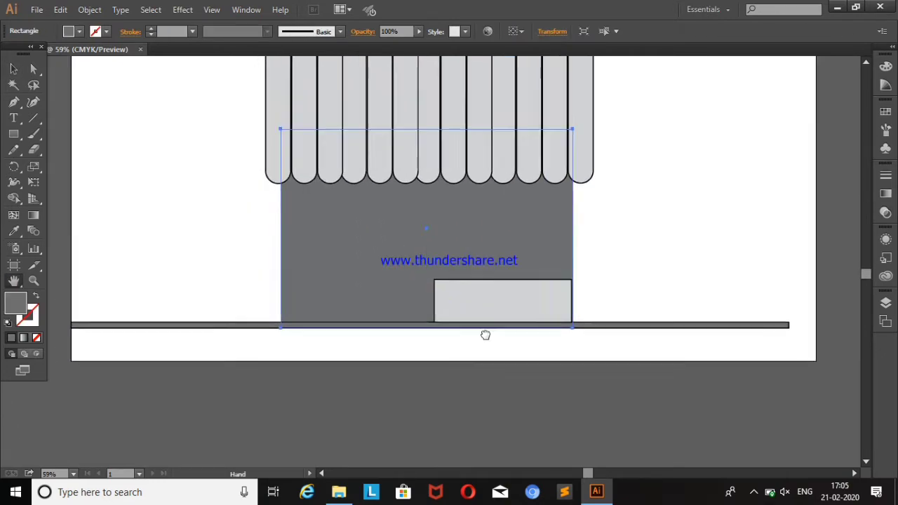
key("v")
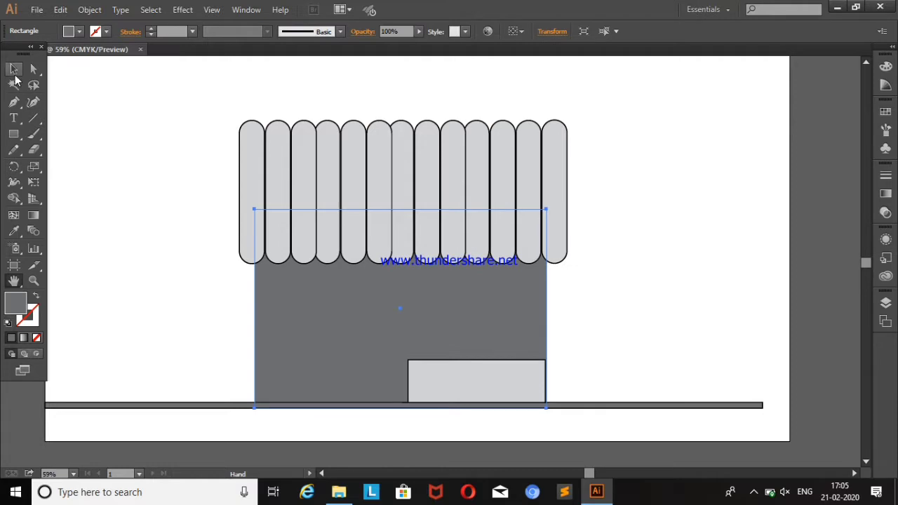
scroll(551, 325, "up", 1)
left_click_drag(548, 325, 555, 325)
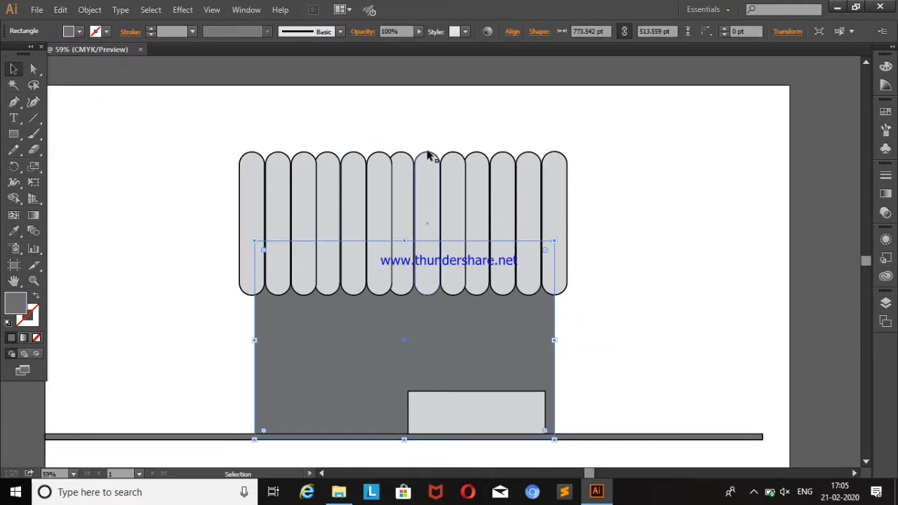
key("ctrl+shift+a")
scroll(559, 225, "down", 1)
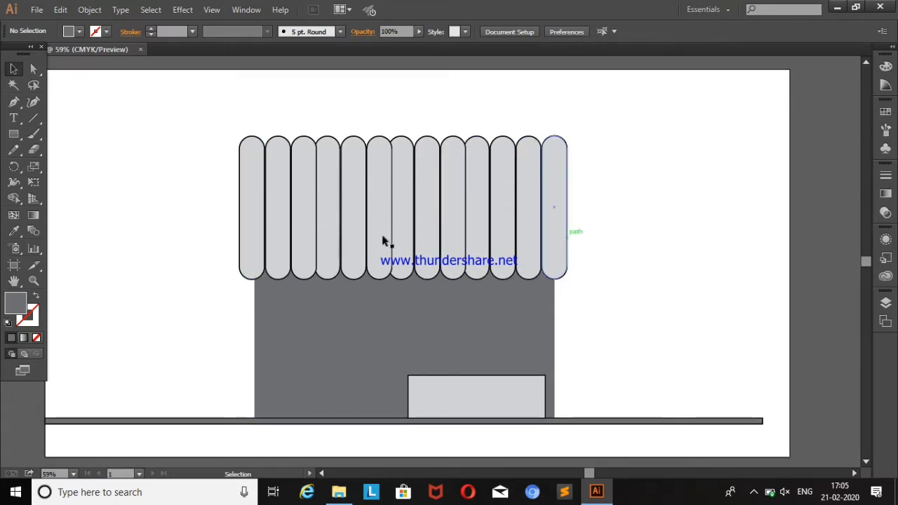
Tilt the six right-hand pills about 20 degrees, then undo the tilt
left_click_drag(190, 126, 617, 200)
left_click(571, 132)
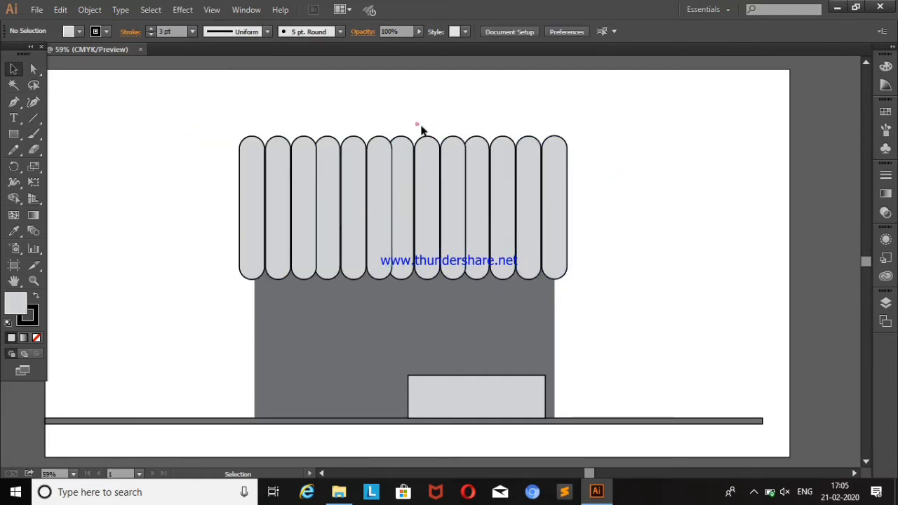
left_click_drag(416, 125, 570, 140)
left_click(568, 132)
mouse_move(417, 126)
left_mouse_down()
mouse_move(559, 153)
mouse_move(569, 140)
mouse_move(533, 115)
mouse_move(552, 127)
left_mouse_up()
left_click(642, 139)
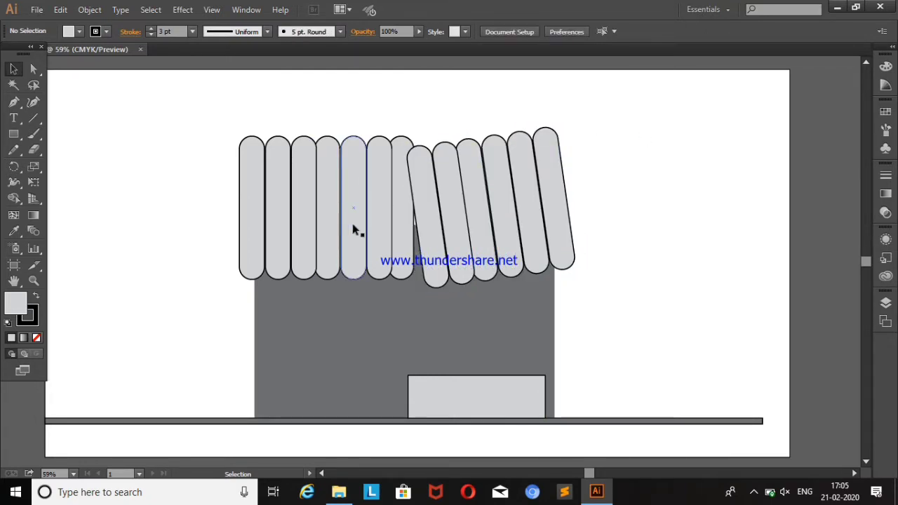
key("ctrl+z")
Fill the rightmost pill red and eyedrop red onto the pill two to its left
left_click(644, 189)
left_click(554, 223)
left_click(77, 31)
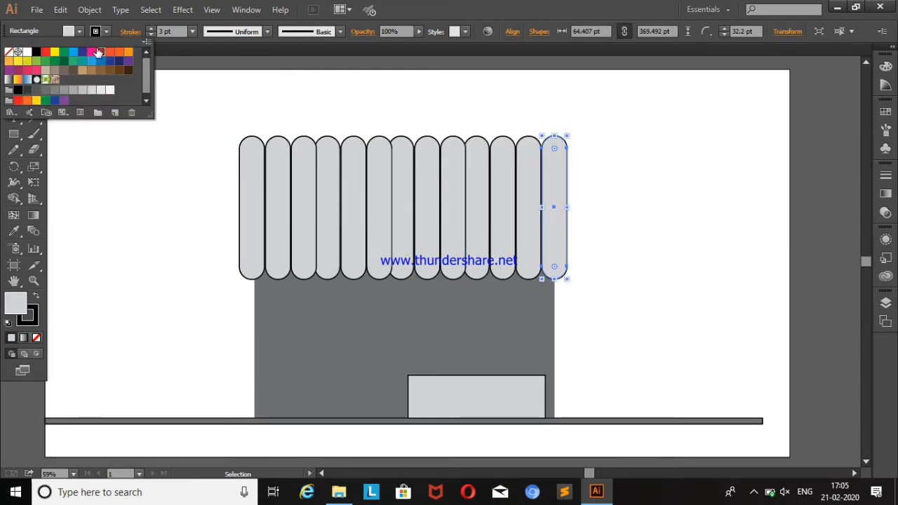
left_click(98, 52)
left_click(293, 110)
left_click(506, 201)
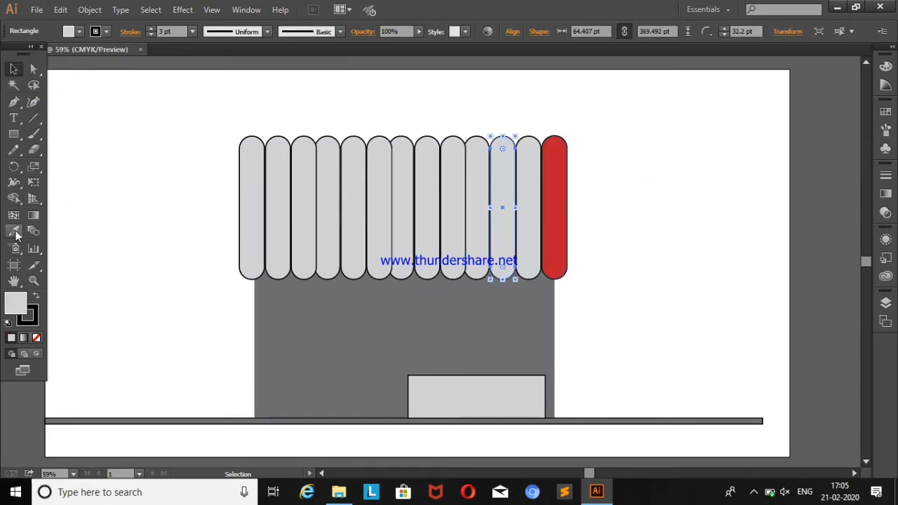
left_click(14, 232)
left_click(554, 207)
left_click(13, 69)
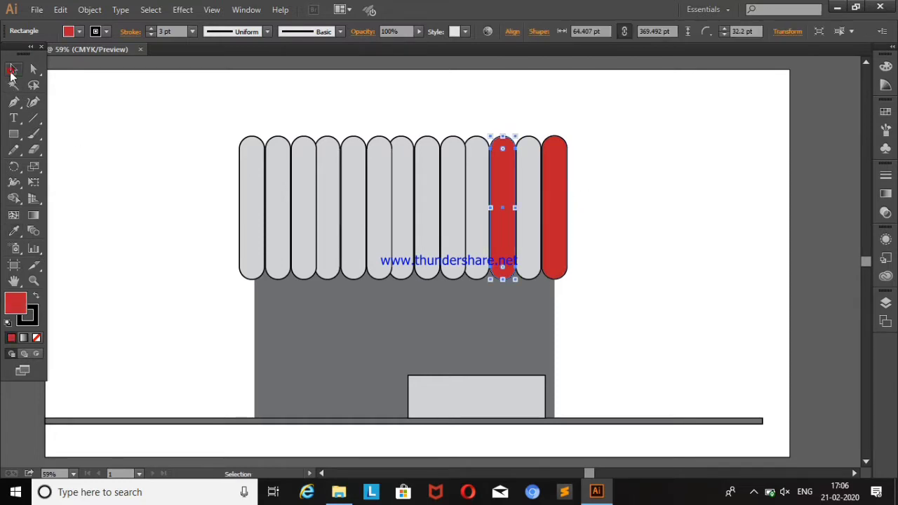
Eyedrop red onto the next two alternate pills to the left
left_click(449, 211)
left_click(13, 231)
left_click(509, 207)
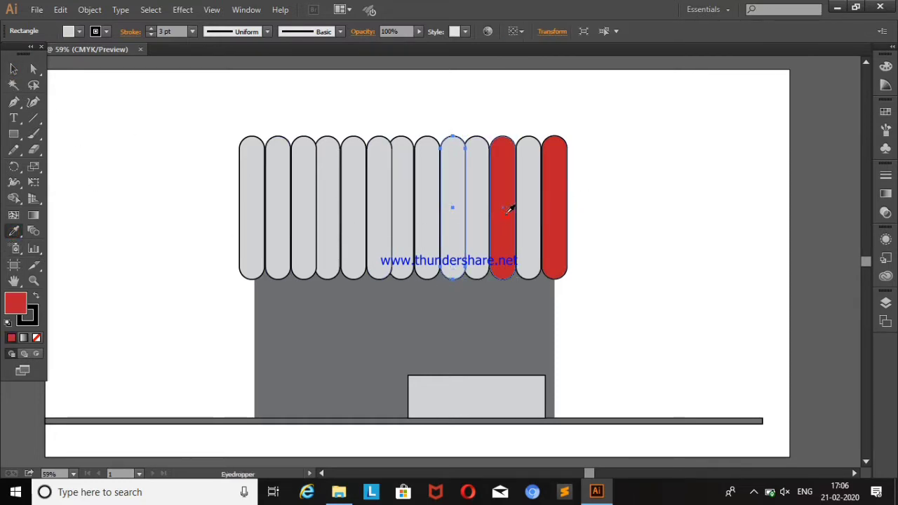
left_click(16, 73)
left_click(160, 124)
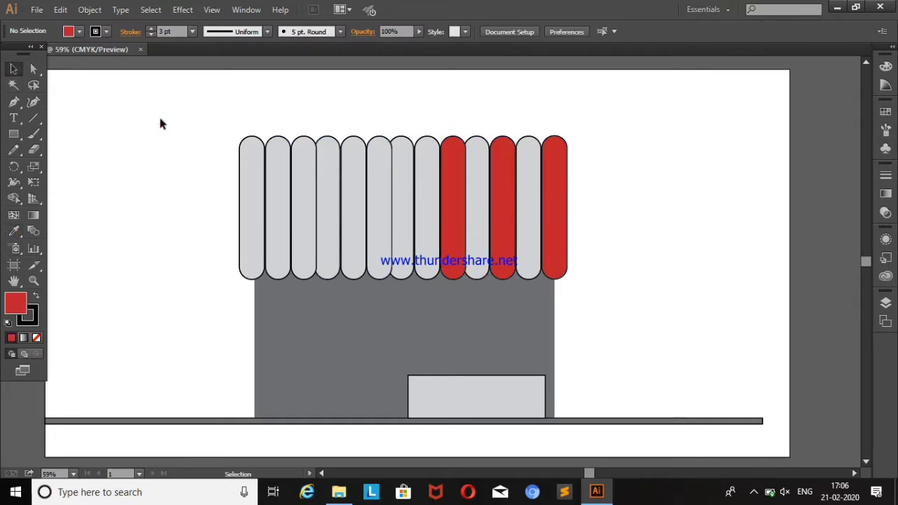
left_click(400, 224)
left_click(13, 231)
left_click(452, 211)
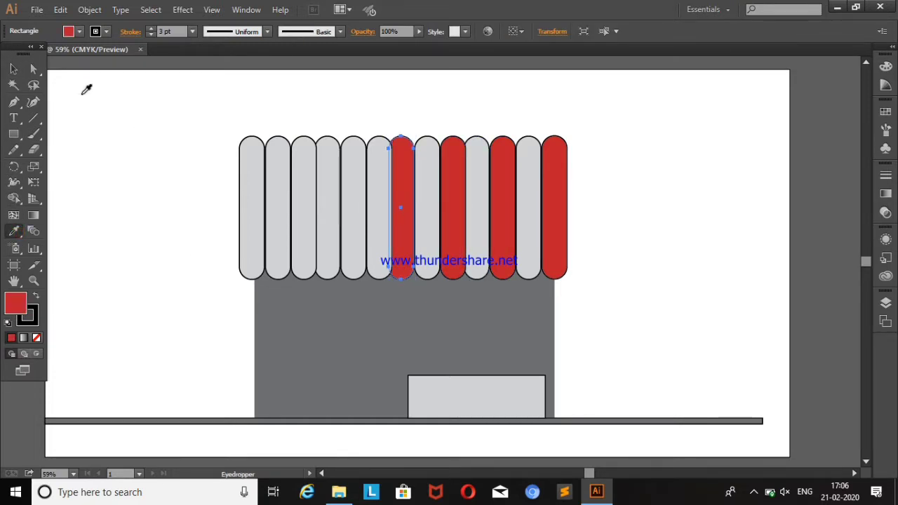
left_click(83, 93)
left_click(455, 176)
left_click(14, 69)
left_click(175, 146)
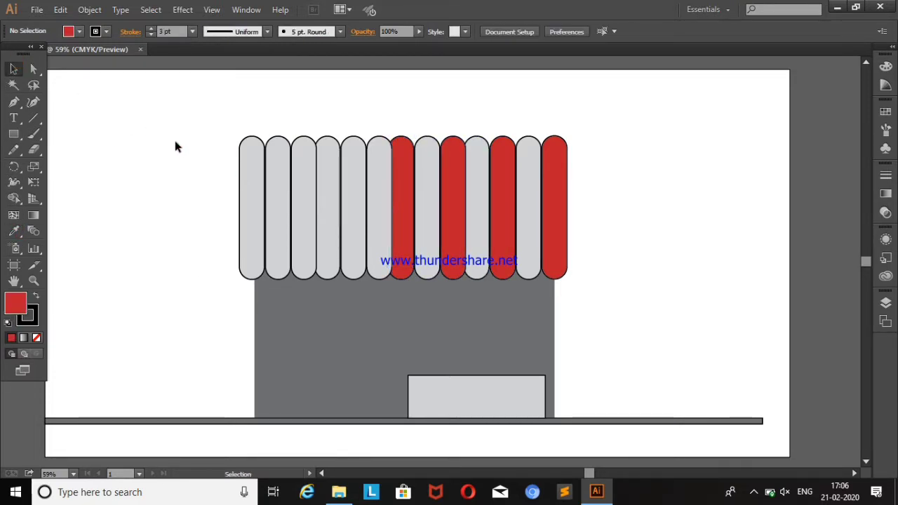
Nudge the light pill beside the red stripes to even the spacing
left_click(377, 217)
key("Left")
key("Left")
key("Left")
key("Left")
key("Left")
key("Left")
key("Right")
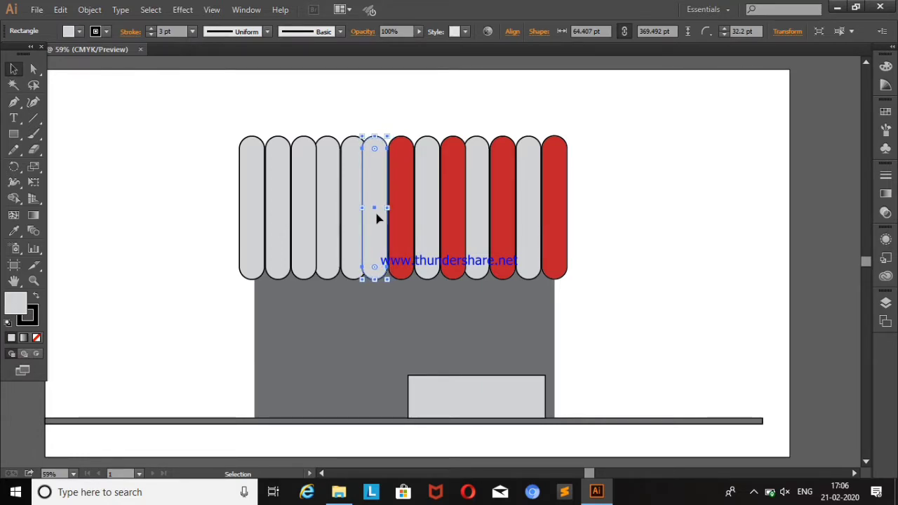
left_click(646, 209)
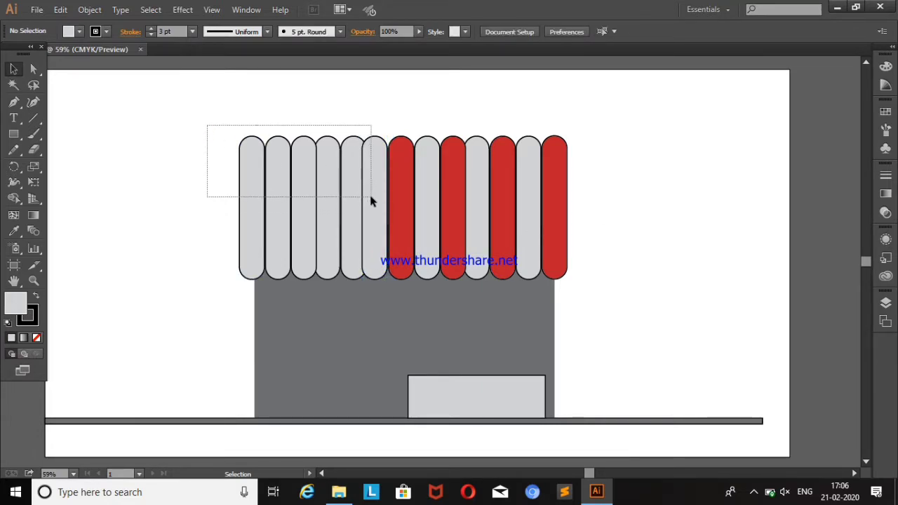
Delete the six grey capsules on the left and move the remaining capsules up and left
left_click_drag(371, 197, 387, 251)
key("Delete")
left_click_drag(321, 90, 588, 178)
left_click_drag(471, 183, 393, 168)
left_click(637, 185)
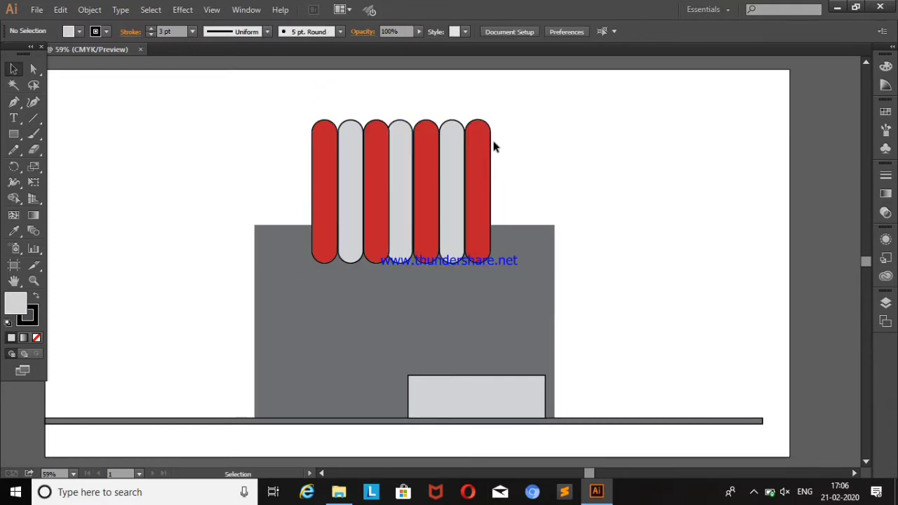
left_click(407, 162)
left_click(821, 265)
left_click(13, 281)
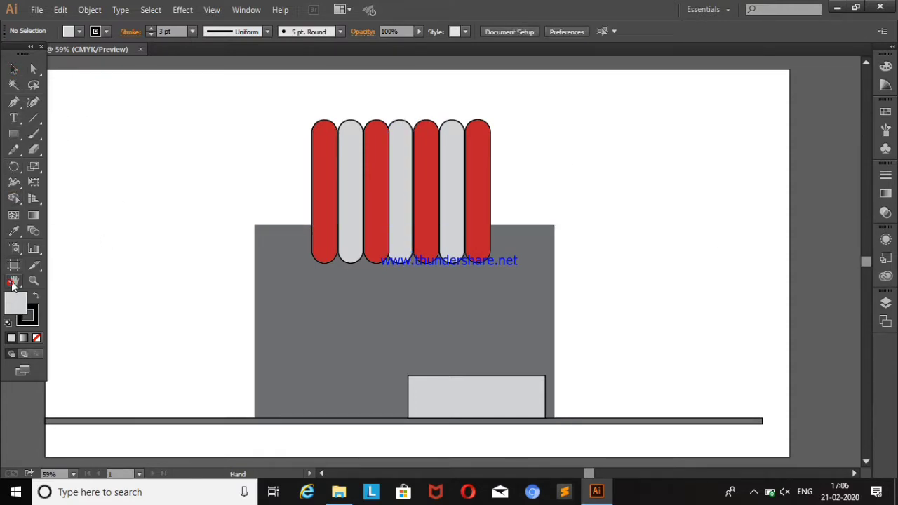
left_click_drag(181, 159, 192, 184)
Move the end red capsules outward to both sides, undoing the trial tilts
left_click_drag(249, 117, 565, 183)
left_click_drag(491, 208, 557, 202)
left_click_drag(573, 128, 504, 136)
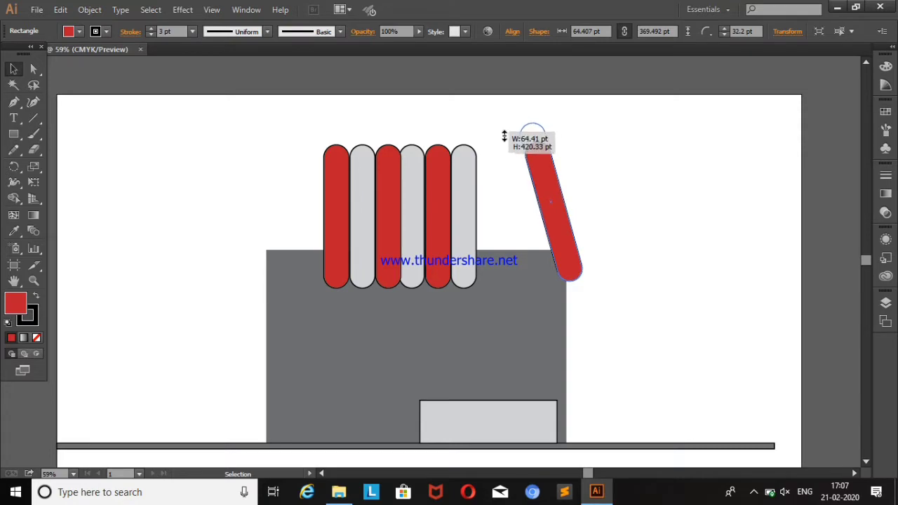
left_click(682, 183)
left_click_drag(335, 210, 278, 212)
mouse_move(266, 140)
left_mouse_down()
mouse_move(287, 134)
mouse_move(261, 111)
left_mouse_up()
left_click(700, 298)
key("ctrl+z")
key("ctrl+z")
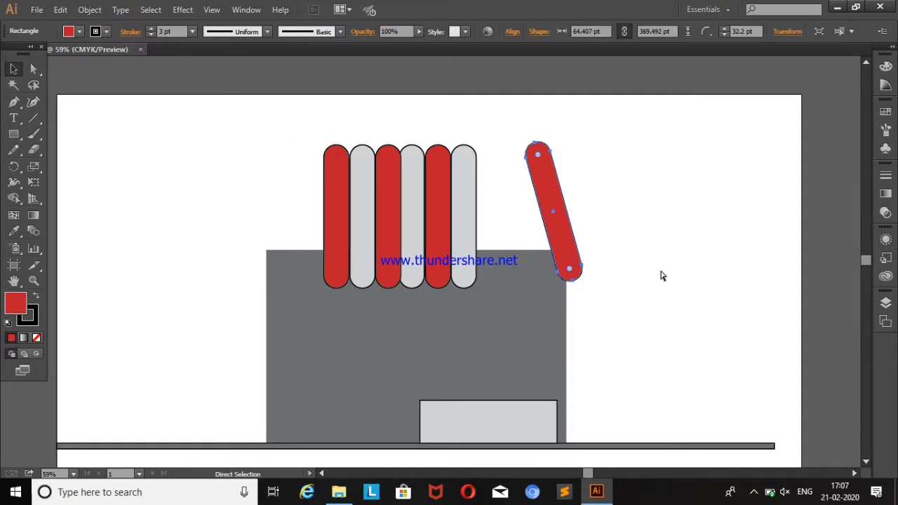
key("ctrl+z")
Copy capsules out to the wall's left end and right side to extend the row
left_click(662, 271)
left_click_drag(334, 222, 277, 224)
left_click(514, 169)
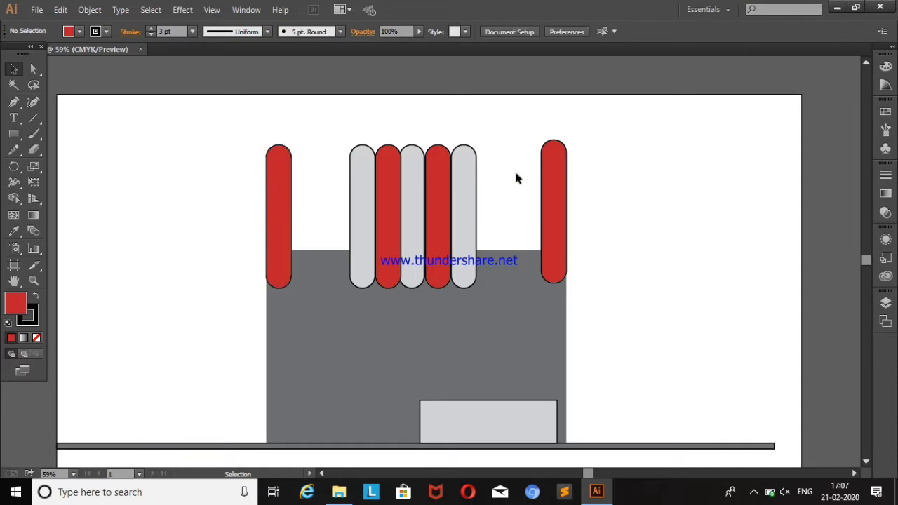
left_click_drag(464, 201, 528, 198)
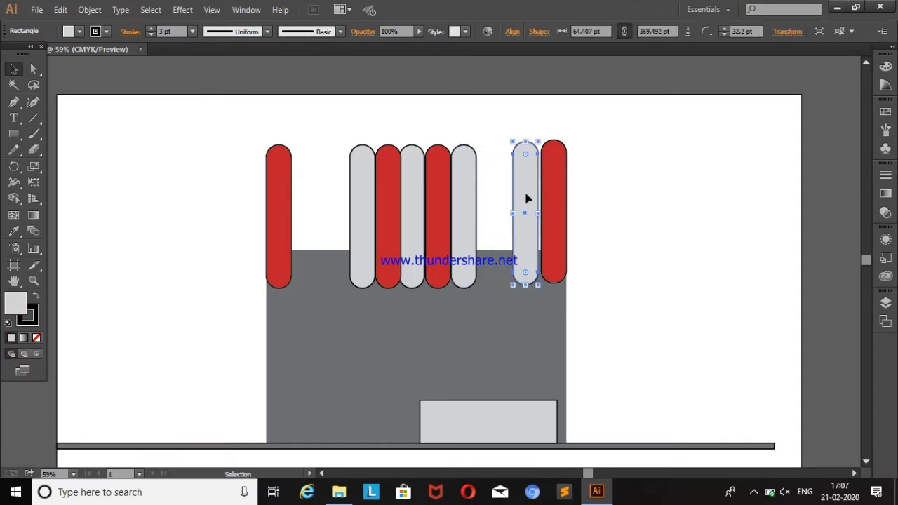
left_click_drag(421, 198, 541, 206)
left_click(667, 218)
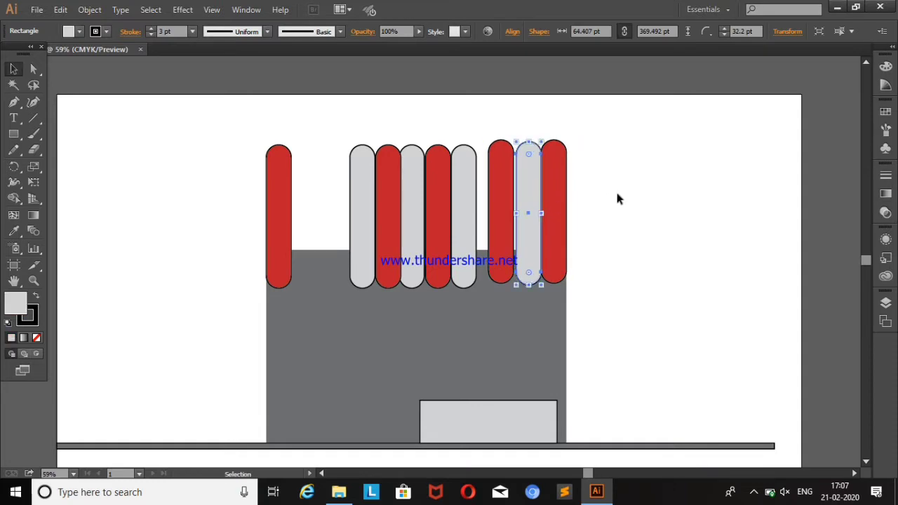
Nudge the capsules with the arrow keys so the row spaces evenly across the wall
key("Right")
key("Right")
left_click(657, 190)
left_click_drag(188, 145, 361, 202)
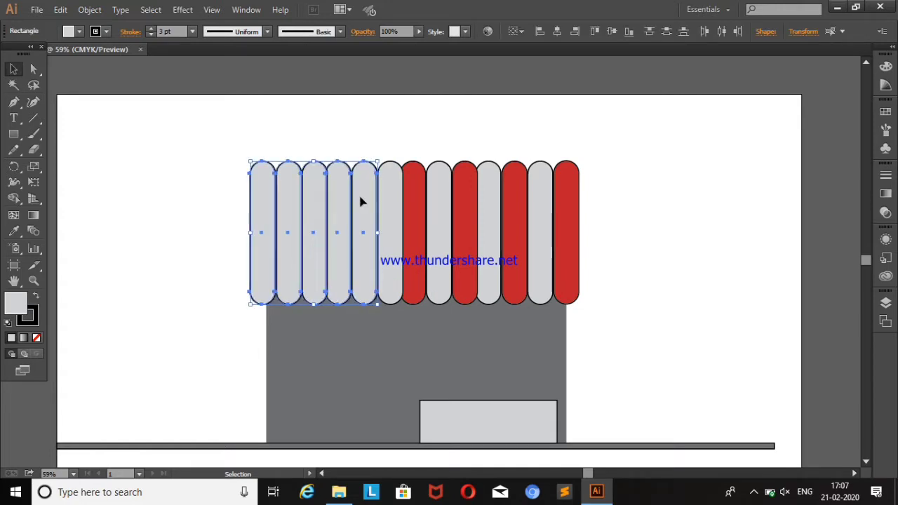
key("Left")
key("Left")
scroll(794, 167, "down", 1)
left_click(794, 167)
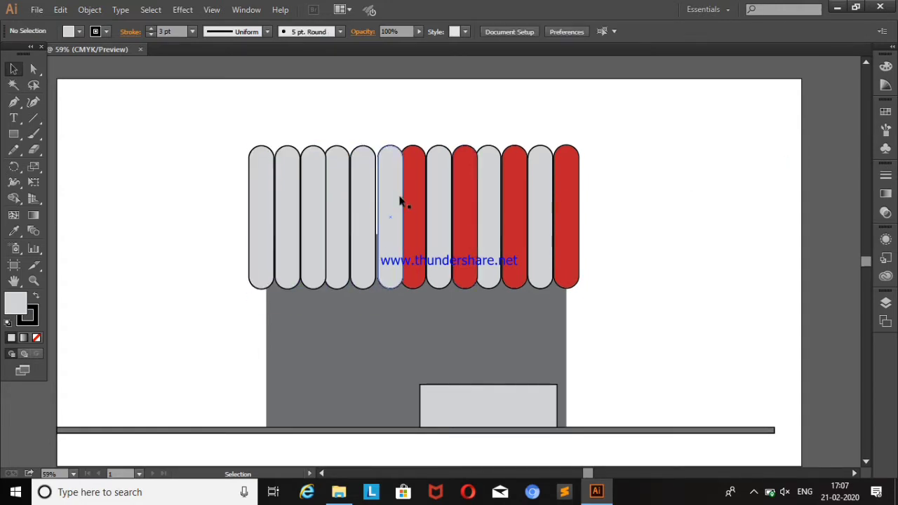
Slide the door block right against the wall edge
left_click(401, 200)
left_click(678, 160)
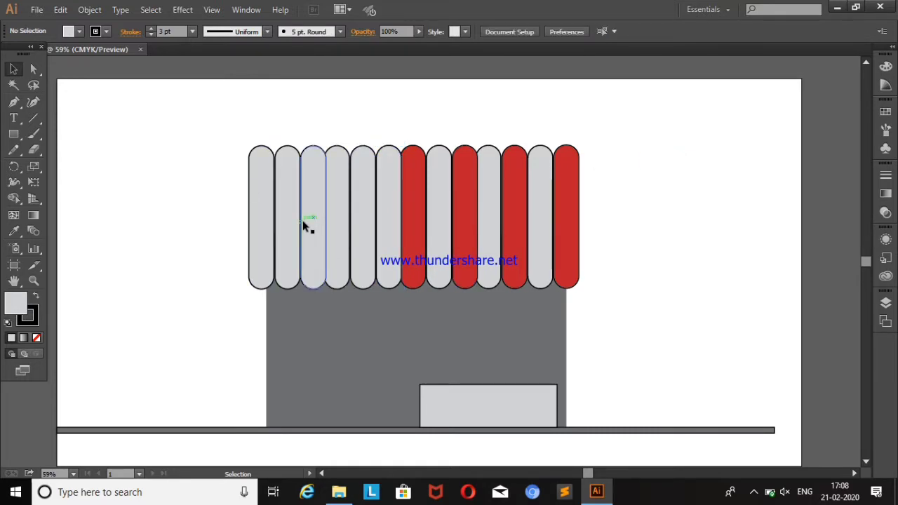
left_click_drag(483, 405, 503, 405)
Give the grey shop wall a black 3 pt outline
left_click(432, 329)
left_click(100, 32)
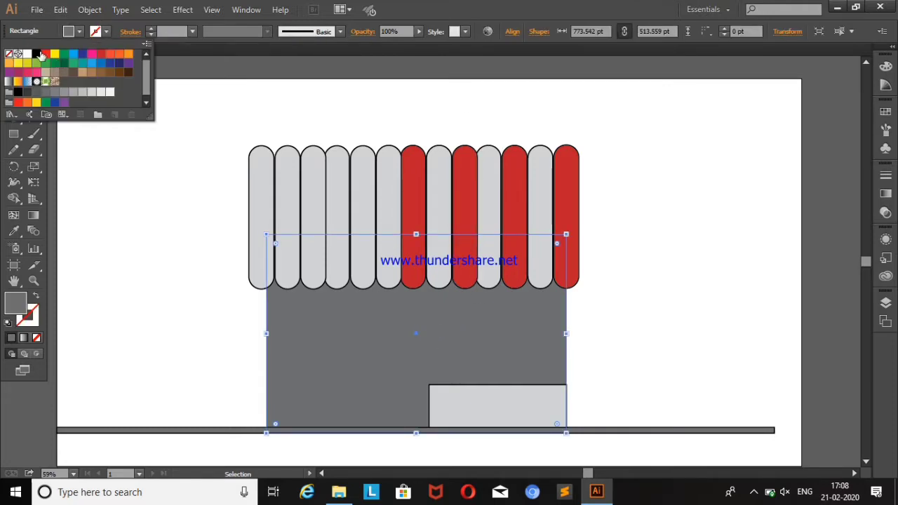
left_click(38, 54)
left_click(124, 200)
left_click(344, 330)
left_click(151, 28)
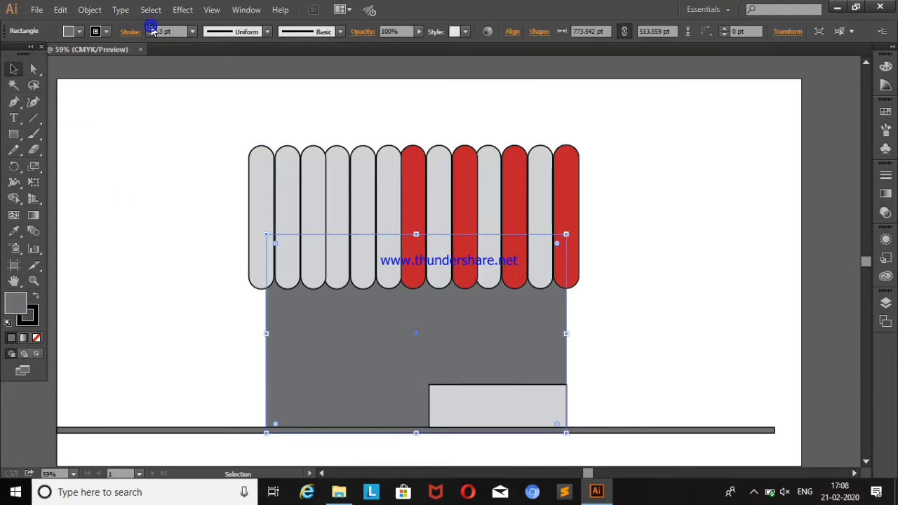
left_click(170, 187)
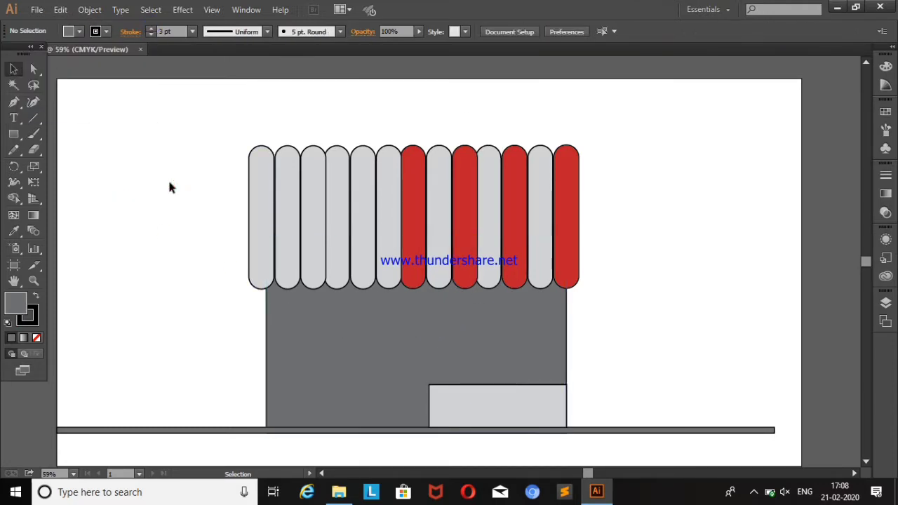
Eyedropper red onto alternate grey stripes so the awning alternates red and grey
left_click(368, 235)
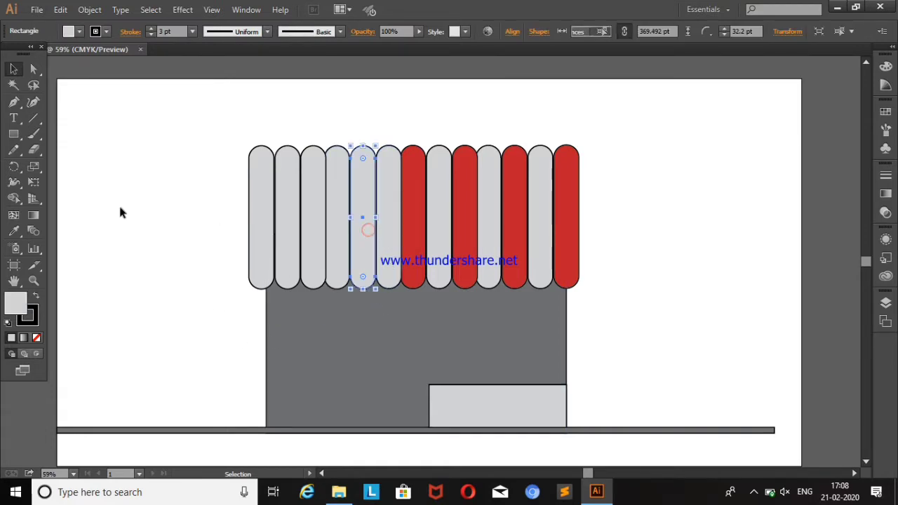
left_click(14, 232)
left_click(421, 186)
left_click(309, 242)
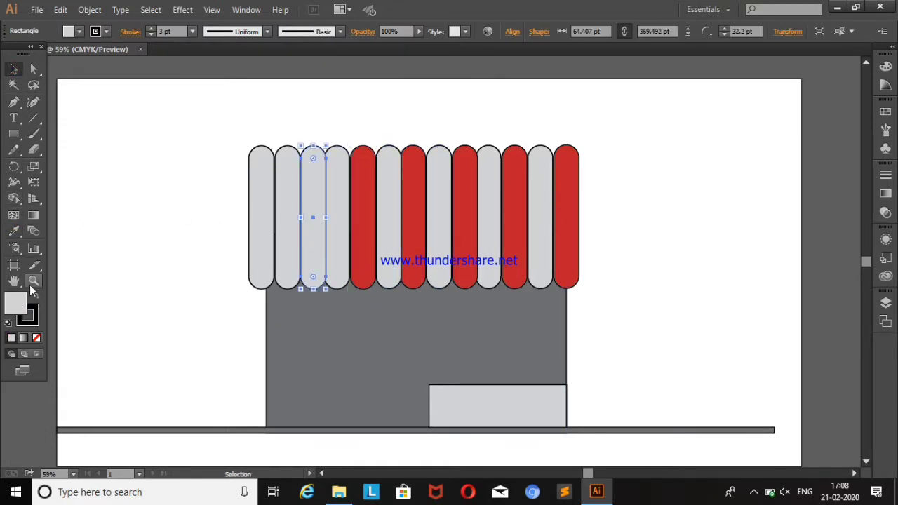
left_click(364, 209)
key("v")
left_click(178, 140)
left_click(255, 192)
left_click(14, 231)
left_click(312, 199)
key("v")
left_click(98, 149)
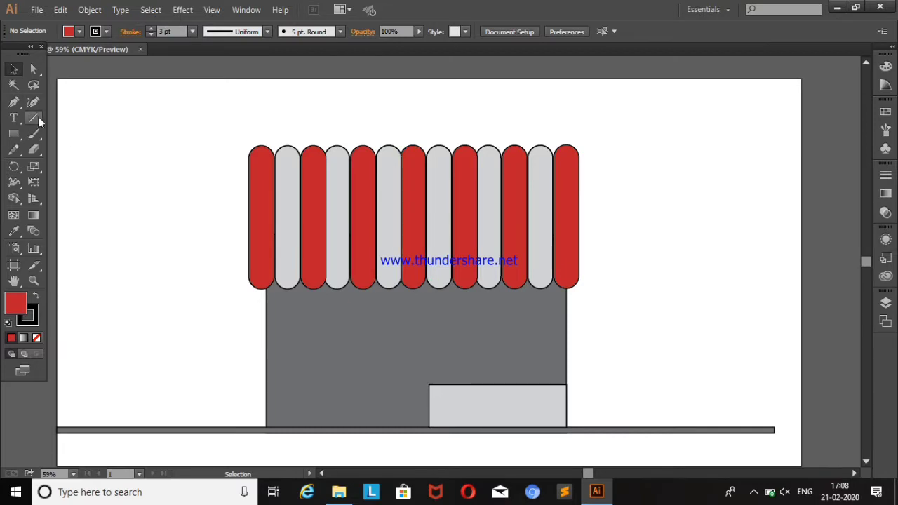
Draw a light grey rectangle across the awning top and nudge it into place
left_click_drag(293, 97, 524, 150)
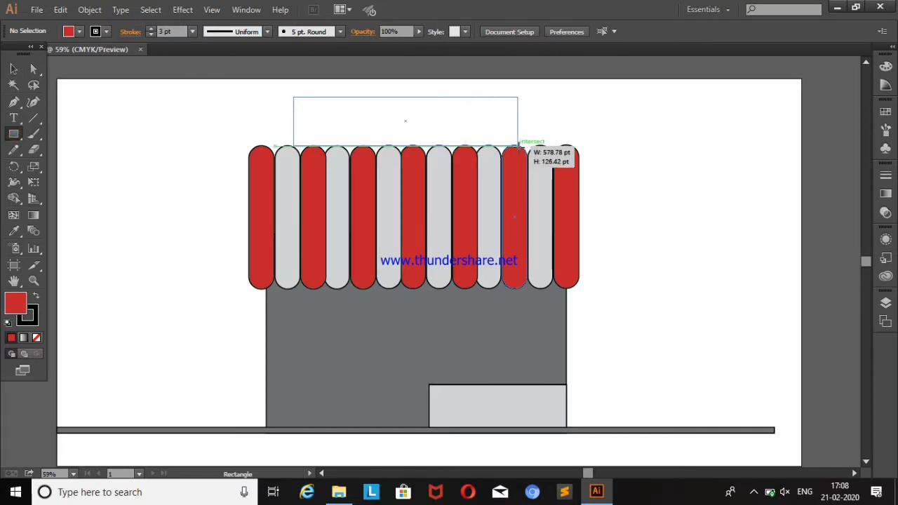
left_click(68, 32)
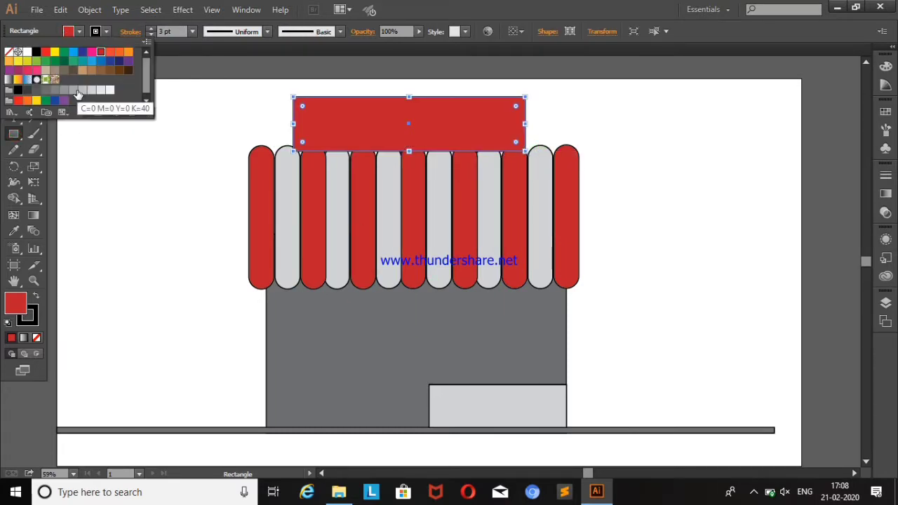
left_click(93, 95)
left_click(14, 69)
left_click(128, 124)
mouse_move(423, 136)
left_mouse_down()
mouse_move(431, 145)
mouse_move(481, 140)
left_mouse_up()
left_click(619, 130)
left_click(648, 217)
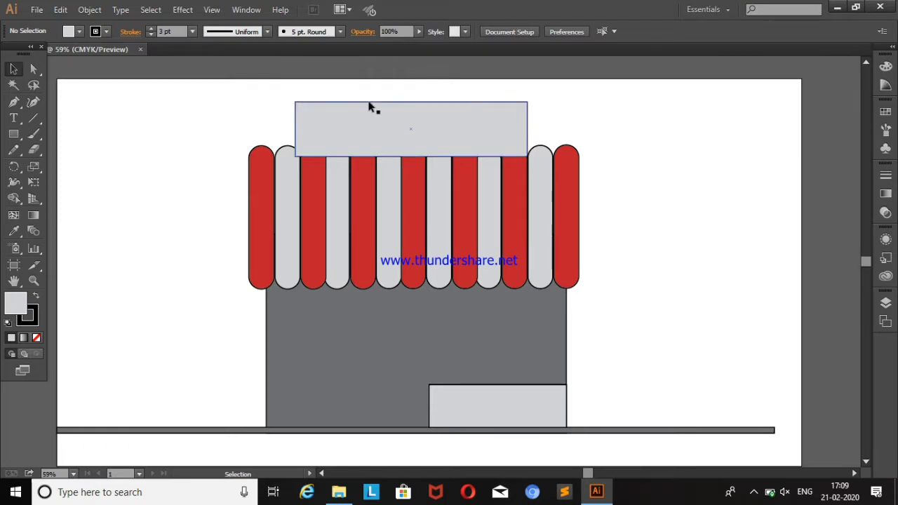
Pull the rectangle's top corners inward with Free Transform to form a trapezoid
left_click(491, 111)
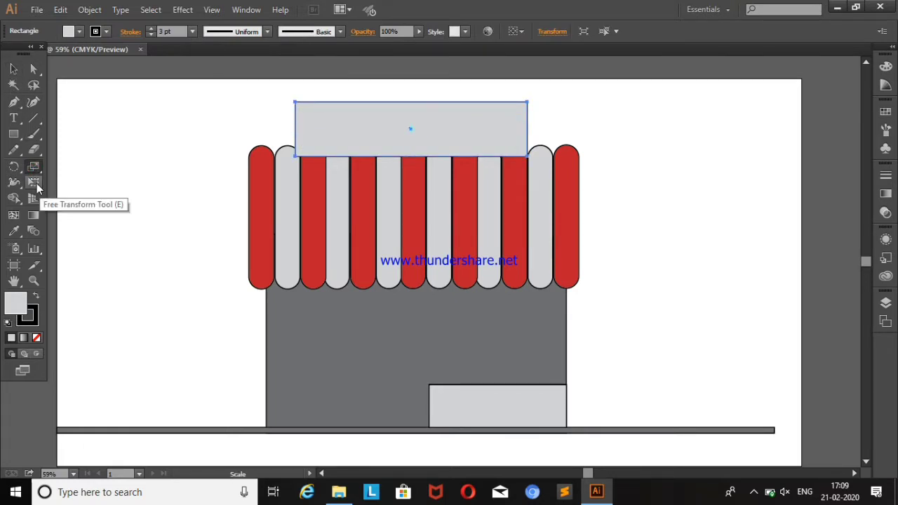
left_click(34, 198)
left_click_drag(294, 102, 326, 101)
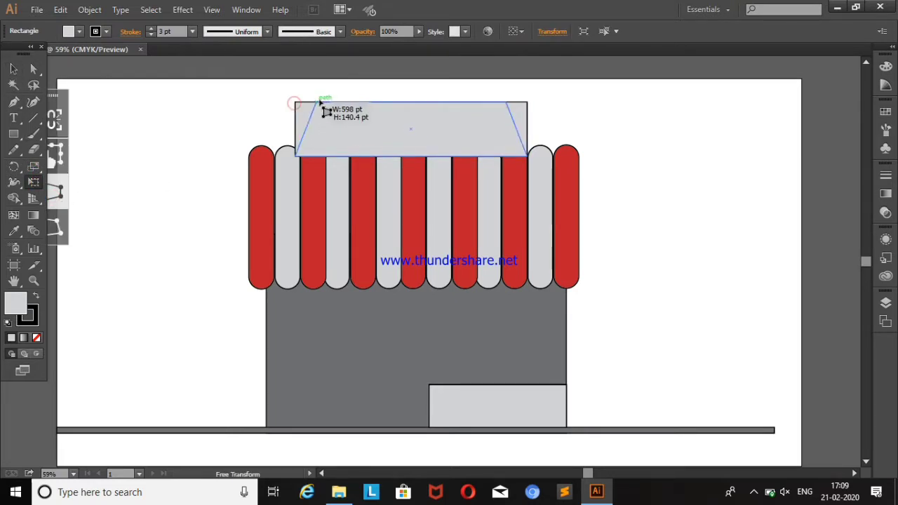
Taper the awning stripes into a flared trapezoid with perspective distortion
key("v")
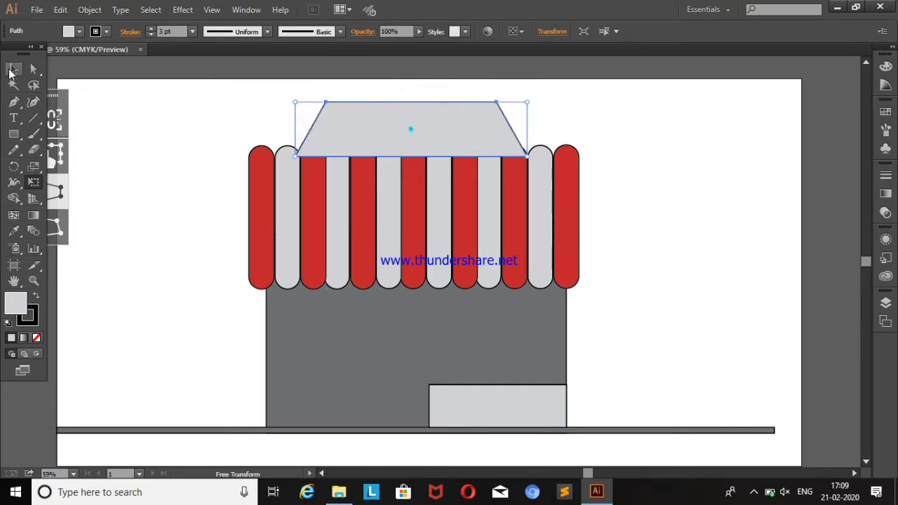
left_click(156, 122)
mouse_move(182, 159)
left_mouse_down()
mouse_move(568, 174)
mouse_move(593, 184)
left_mouse_up()
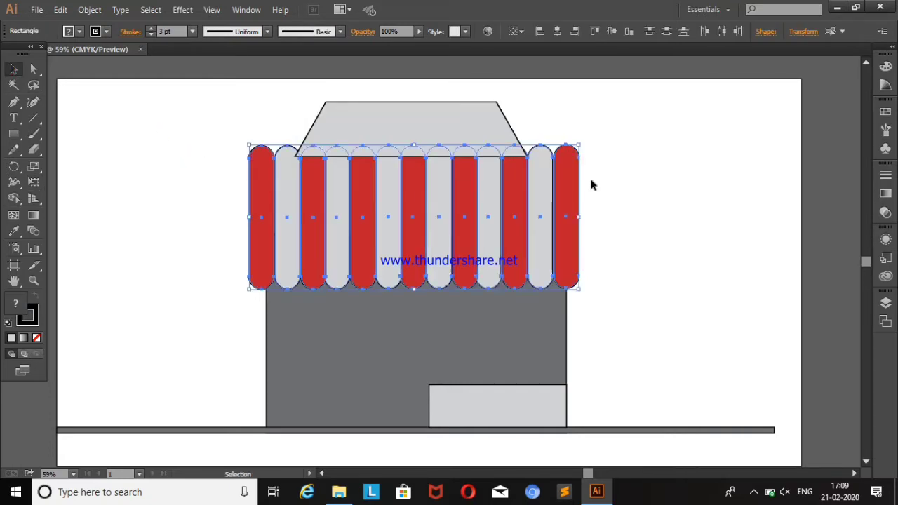
left_click(34, 180)
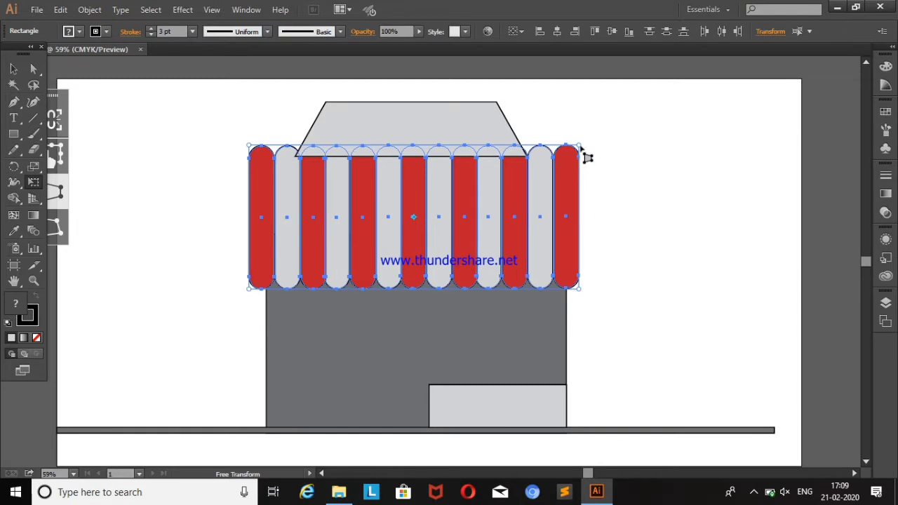
left_click_drag(582, 149, 530, 149)
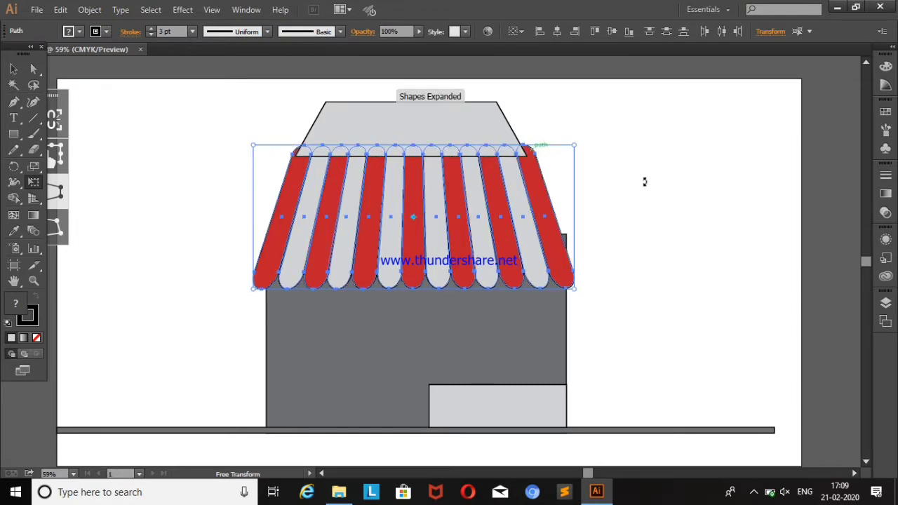
key("v")
left_click(120, 119)
Raise the awning and delete the grey trapezoid after trying it on top
left_click_drag(383, 122, 134, 106)
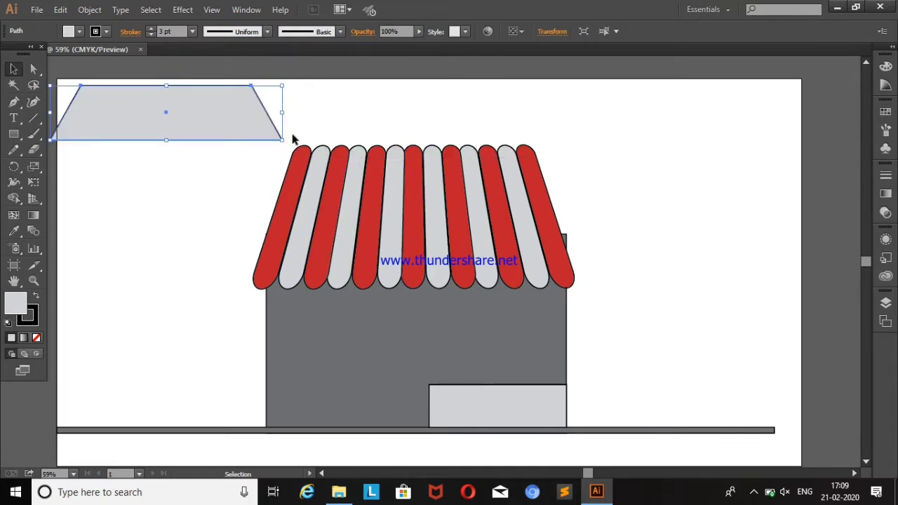
left_click_drag(443, 188, 447, 163)
left_click(653, 203)
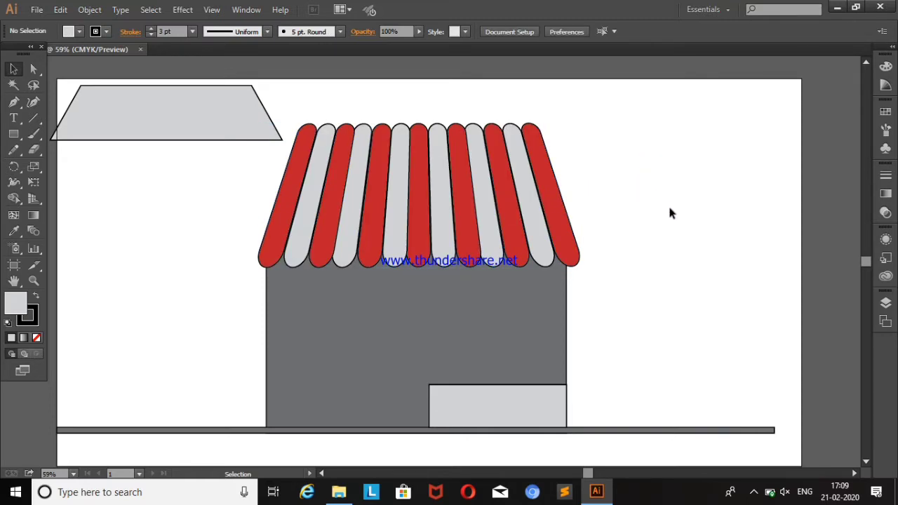
left_click_drag(109, 143, 358, 146)
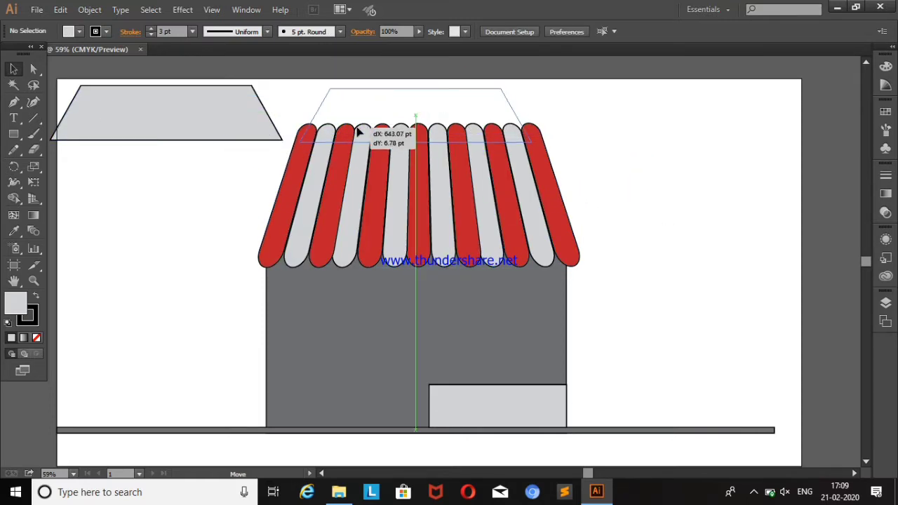
left_click(651, 147)
left_click(469, 134)
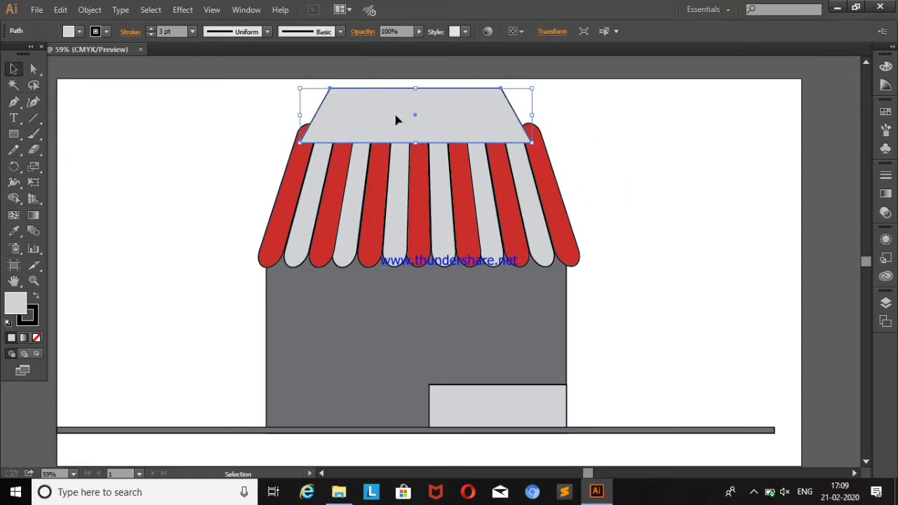
key("Delete")
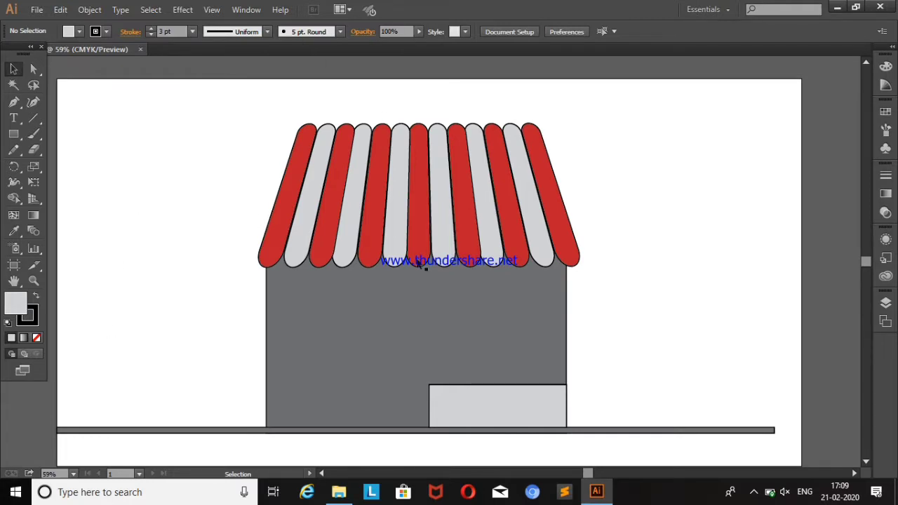
Shift the awning stripes slightly left over the shop wall
left_click_drag(541, 147, 552, 147)
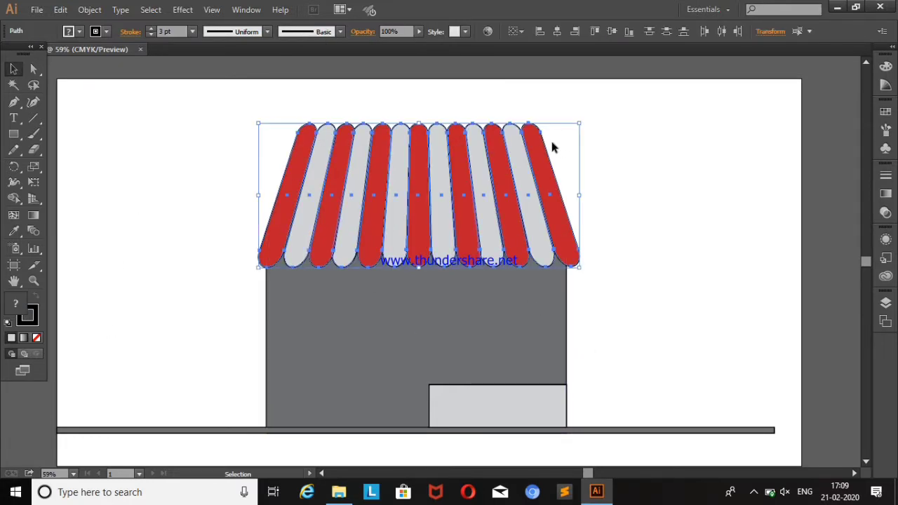
left_click_drag(508, 168, 505, 169)
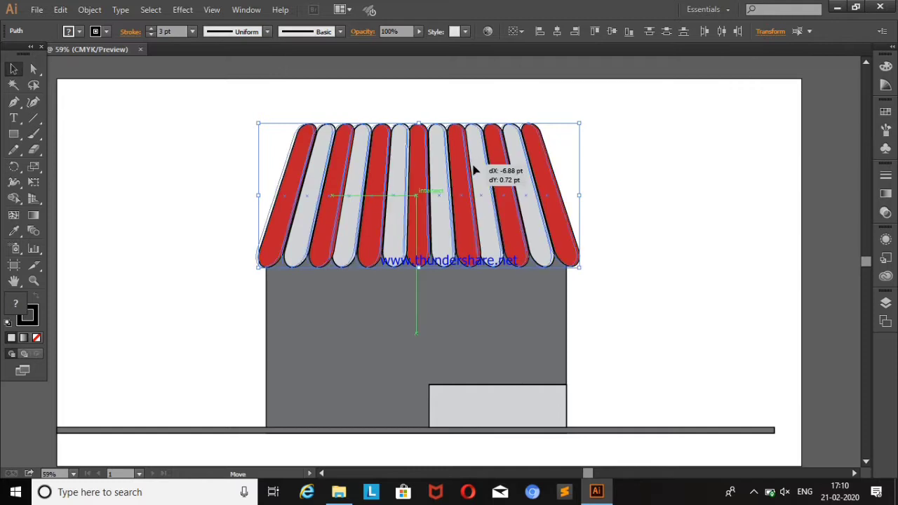
left_click(640, 168)
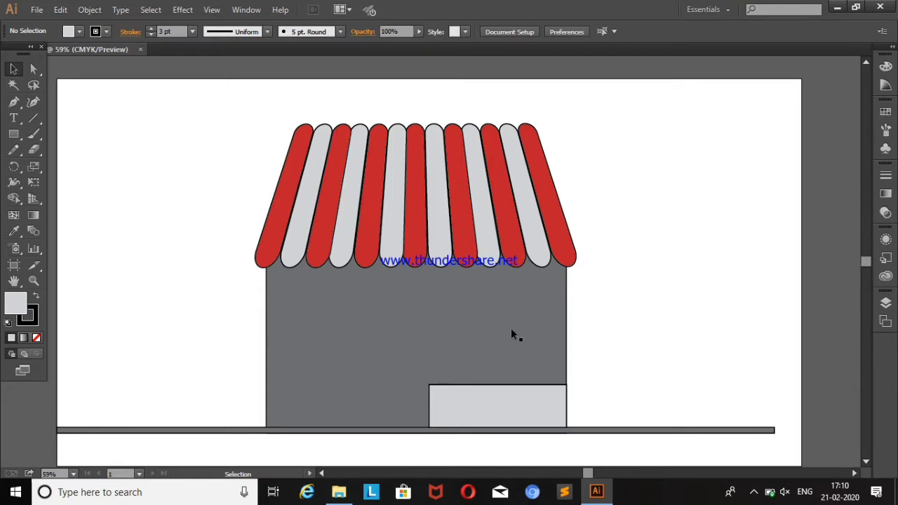
left_click(14, 133)
Draw a tall rectangle and fill it with an orange-to-orange linear gradient
mouse_move(117, 212)
left_mouse_down()
mouse_move(216, 351)
mouse_move(216, 367)
left_mouse_up()
left_click(69, 30)
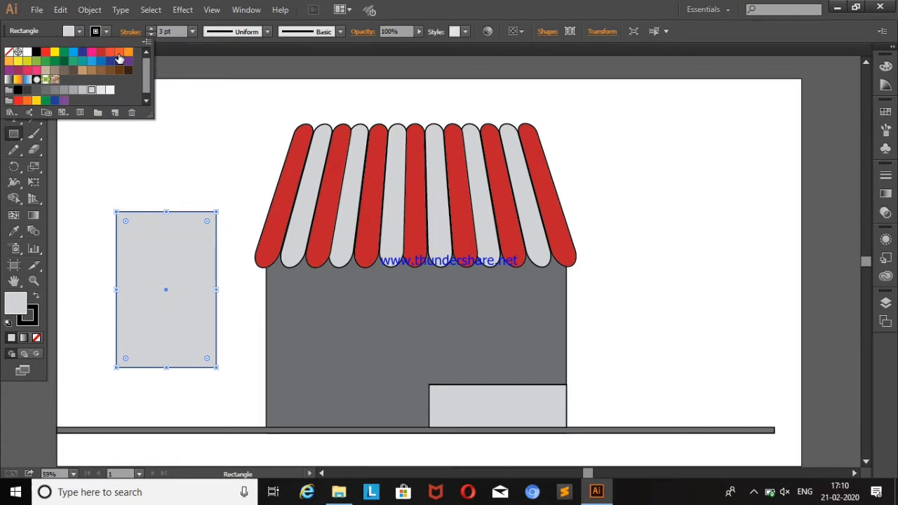
left_click(119, 53)
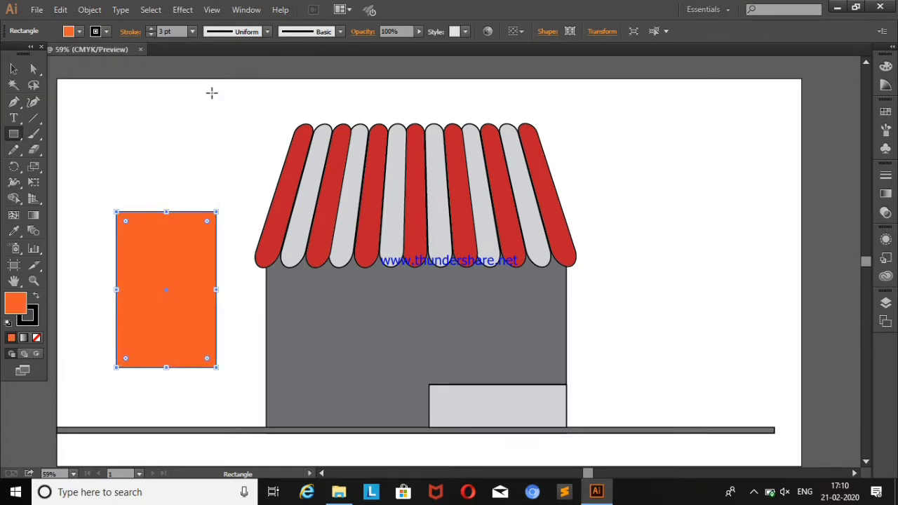
left_click(886, 197)
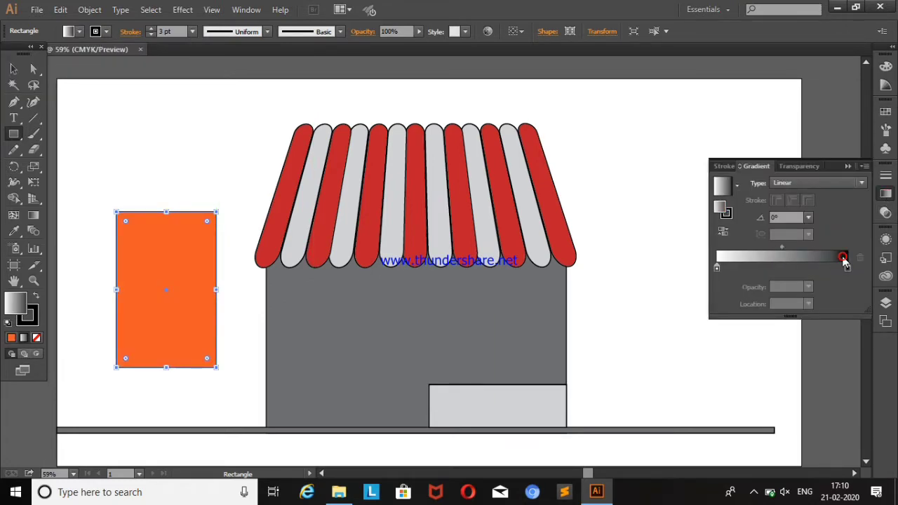
left_click(846, 269)
double_click(847, 269)
left_click(676, 337)
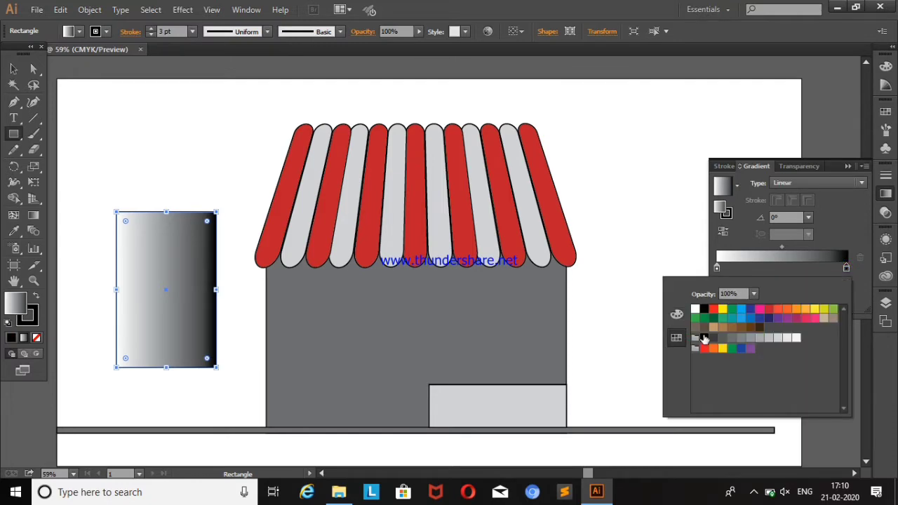
left_click(795, 308)
double_click(716, 268)
left_click(784, 311)
left_click(689, 209)
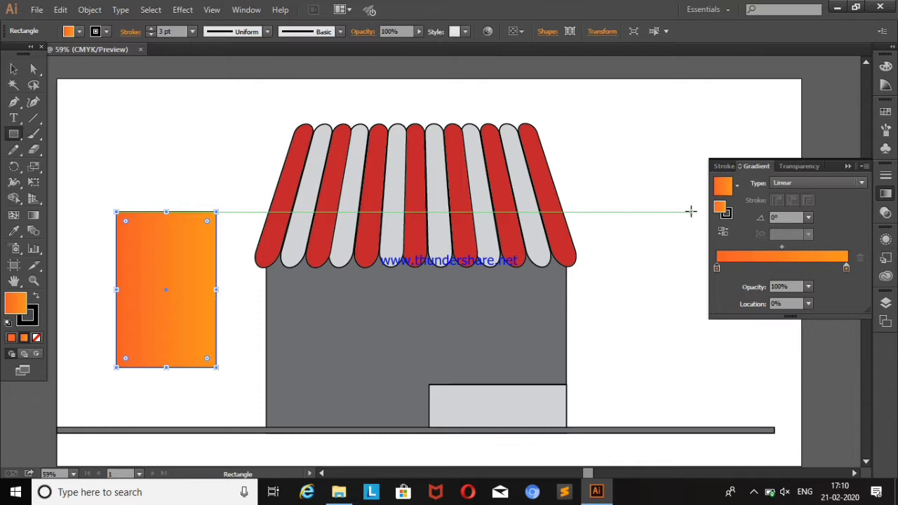
key("Escape")
Move the orange panel onto the shop front and layer it behind the awning stripes
left_click(13, 68)
left_click(106, 120)
left_click_drag(151, 267, 328, 308)
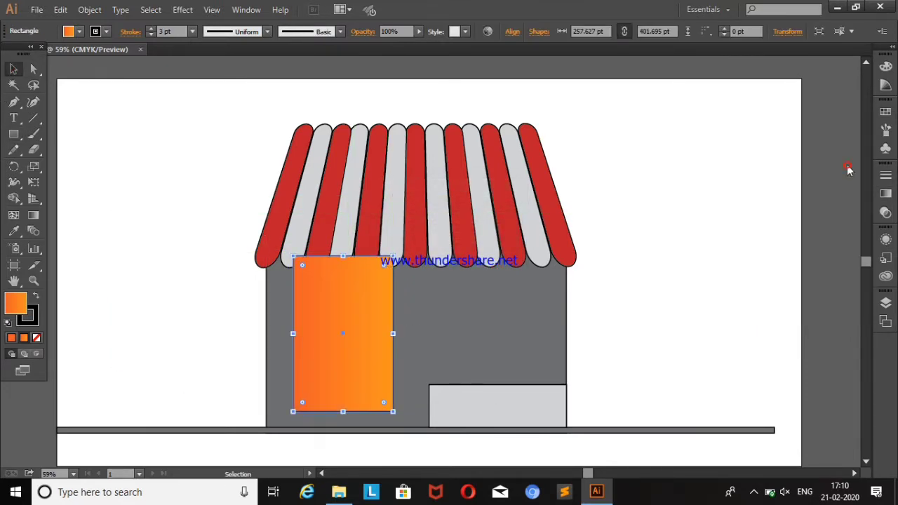
left_click(885, 303)
left_click(753, 310)
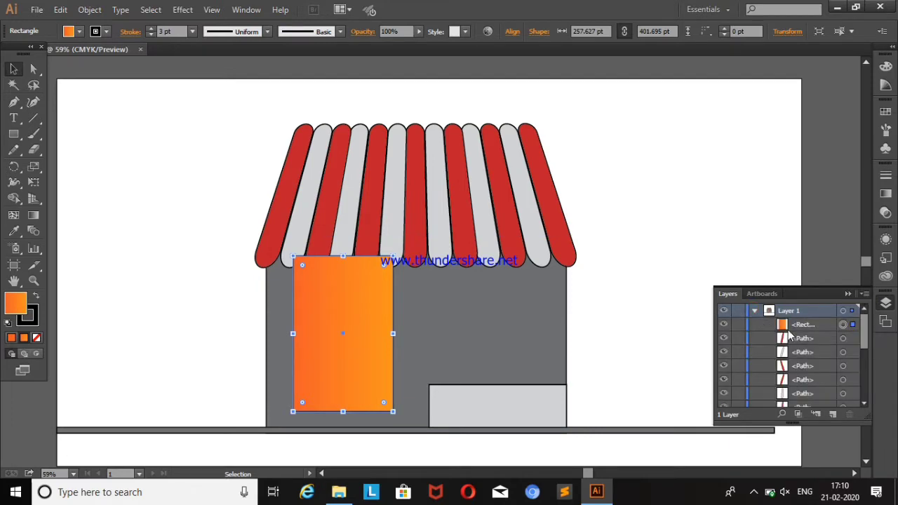
mouse_move(794, 332)
left_mouse_down()
mouse_move(811, 409)
mouse_move(818, 382)
left_mouse_up()
left_click(675, 255)
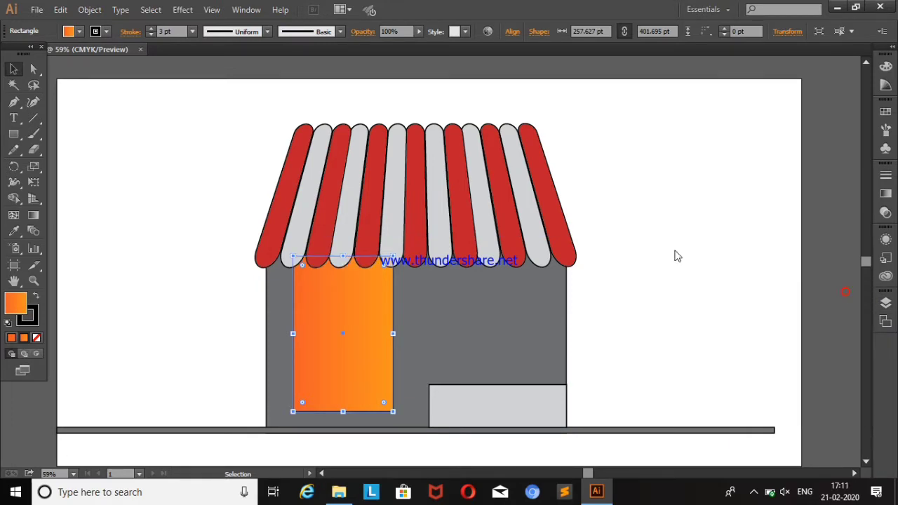
Raise the orange panel's bottom edge so it ends above the ground
left_click(334, 335)
mouse_move(343, 411)
left_mouse_down()
mouse_move(341, 381)
mouse_move(344, 406)
left_mouse_up()
left_click(444, 337)
left_click(361, 386)
left_click(745, 316)
left_click(372, 341)
left_click(686, 312)
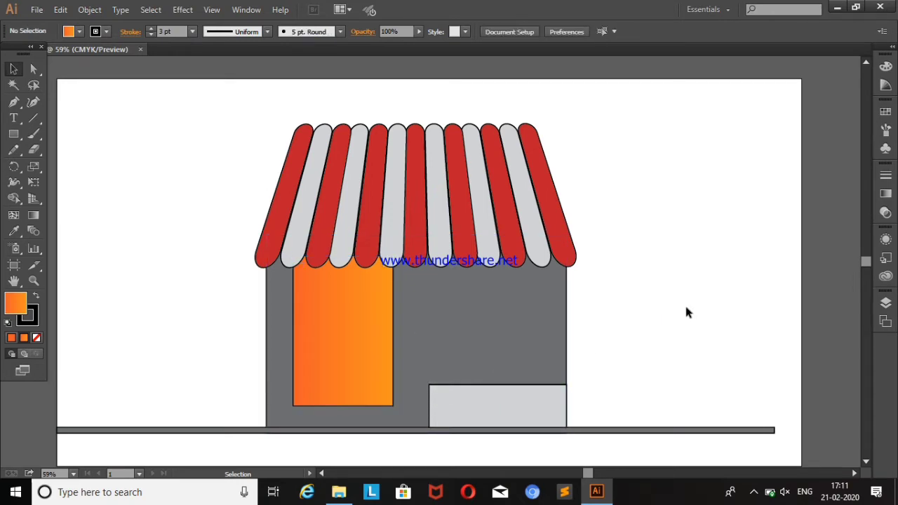
Place a second orange gradient window on the wall's upper right, layered behind the awning
left_click_drag(95, 179, 199, 256)
left_click(16, 70)
left_click_drag(166, 202, 499, 279)
left_click(477, 310)
left_click(885, 302)
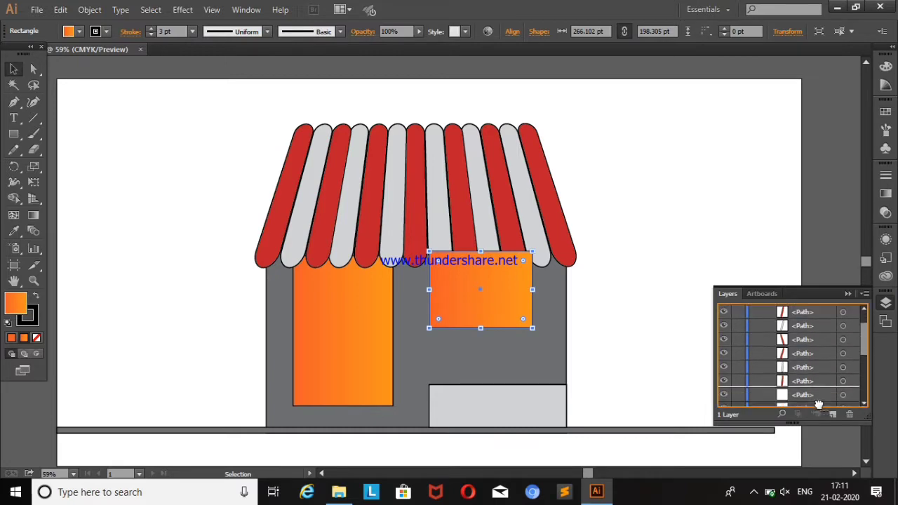
left_click_drag(807, 373, 812, 388)
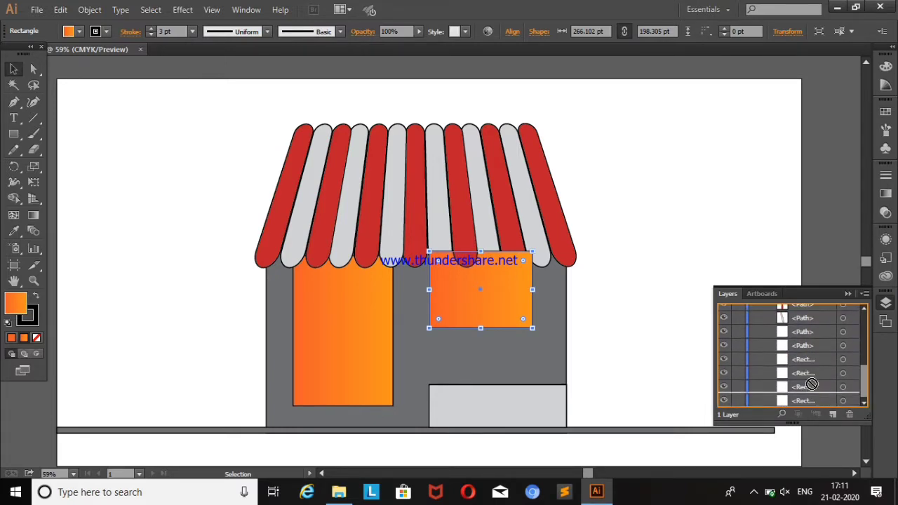
left_click(845, 295)
left_click(689, 255)
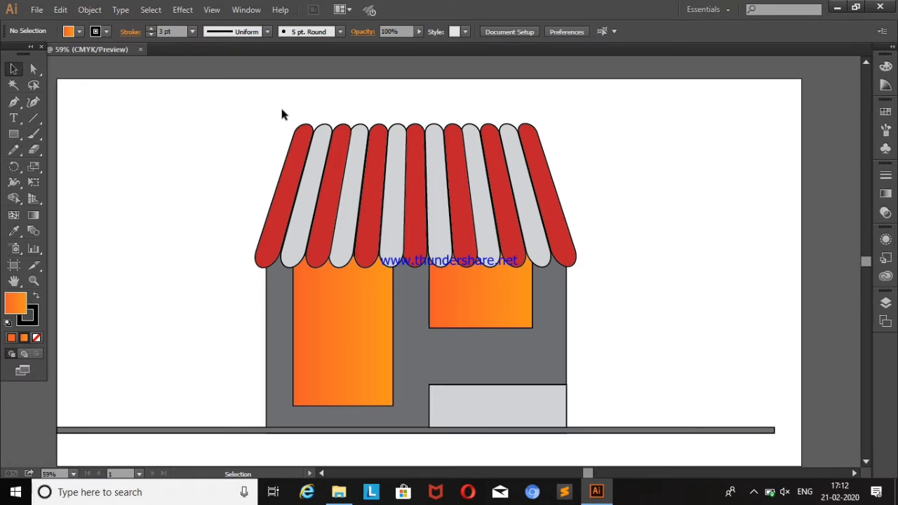
left_click(322, 133)
Select the awning stripes, try moving them down, then undo it
left_click_drag(260, 120, 552, 143)
left_click(33, 69)
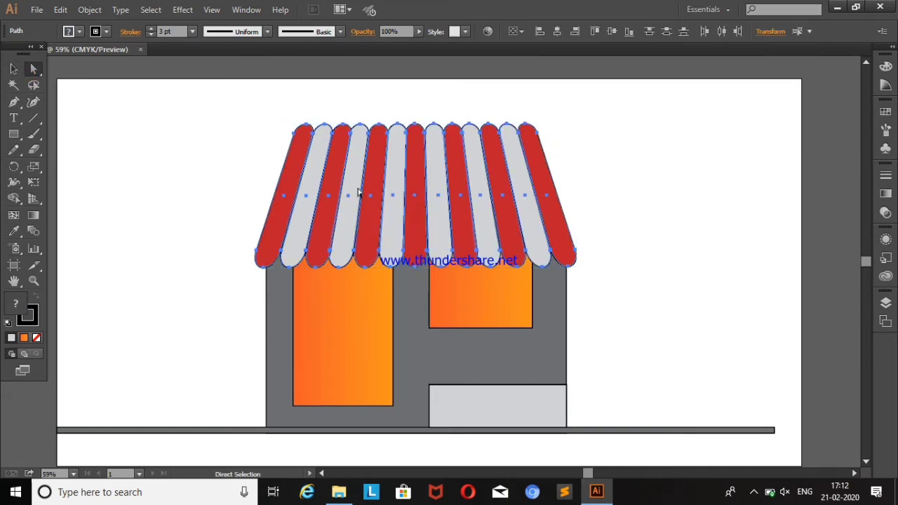
left_click_drag(299, 138, 299, 147)
key("ctrl+z")
Draw a light grey bar along the awning's top edge
left_click(157, 124)
key("m")
mouse_move(289, 119)
left_mouse_down()
mouse_move(566, 133)
mouse_move(542, 132)
left_mouse_up()
key("v")
left_click(152, 141)
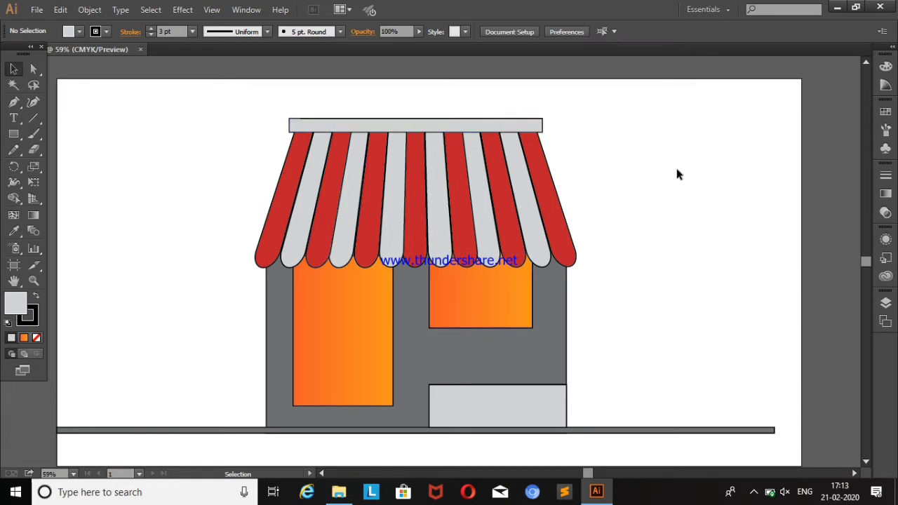
left_click(34, 118)
key("b")
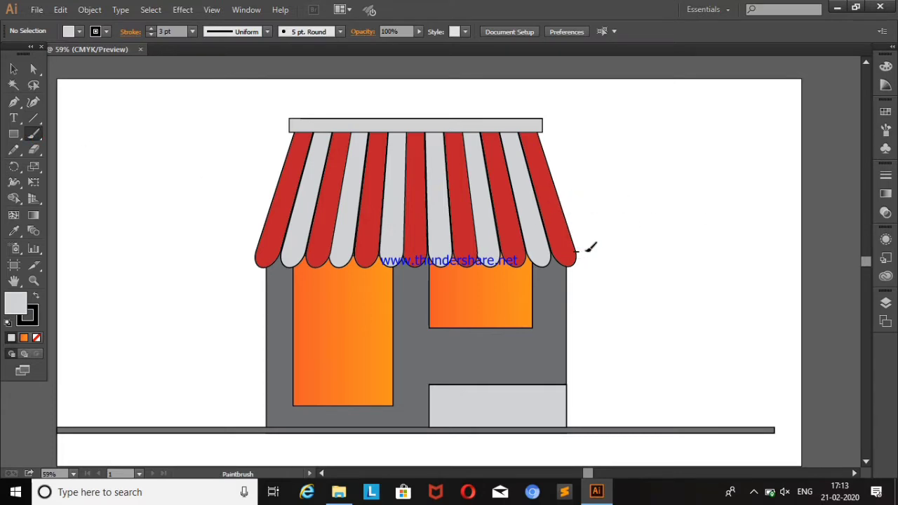
Paint a short black line at the awning's right edge and draw a three-sided polygon
left_click_drag(577, 251, 589, 251)
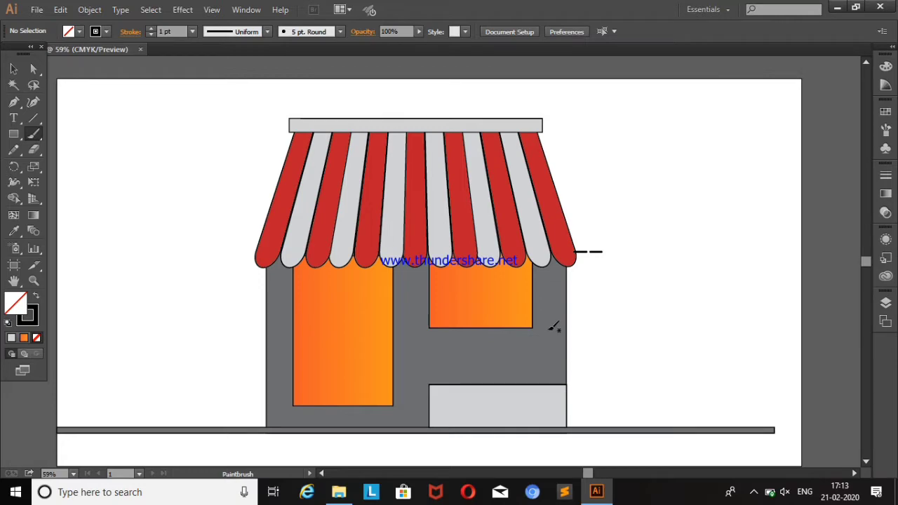
left_click(12, 134)
left_click(70, 181)
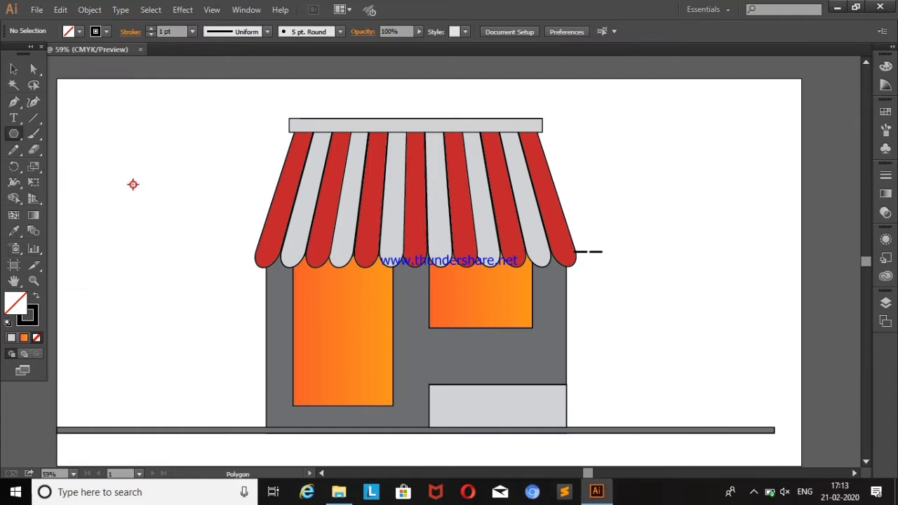
left_click(133, 184)
type("3")
left_click(445, 272)
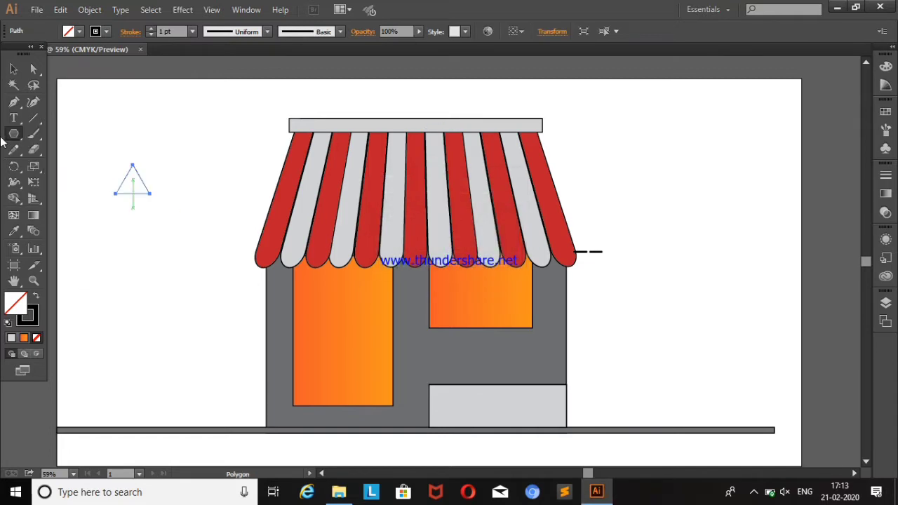
left_click(79, 32)
Give the triangle the grey bar's fill and stroke, then shrink it beside the line
left_click(14, 231)
left_click(337, 125)
key("v")
left_click(144, 172)
left_click(144, 192)
mouse_move(152, 195)
left_mouse_down()
mouse_move(144, 188)
mouse_move(601, 267)
left_mouse_up()
left_click(684, 238)
Round the triangle's bottom with the Curvature Tool into a small lamp shade
left_click(755, 493)
right_click(755, 493)
left_click(662, 387)
left_click(753, 493)
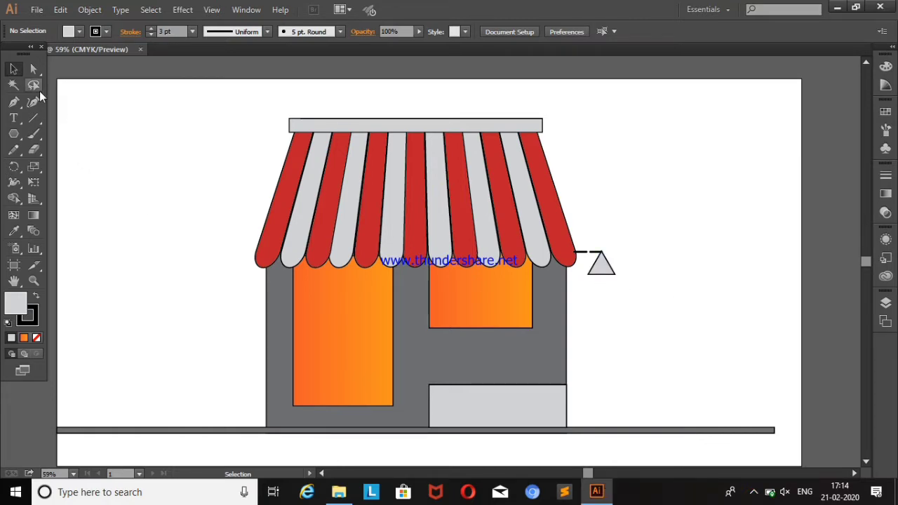
left_click(609, 268)
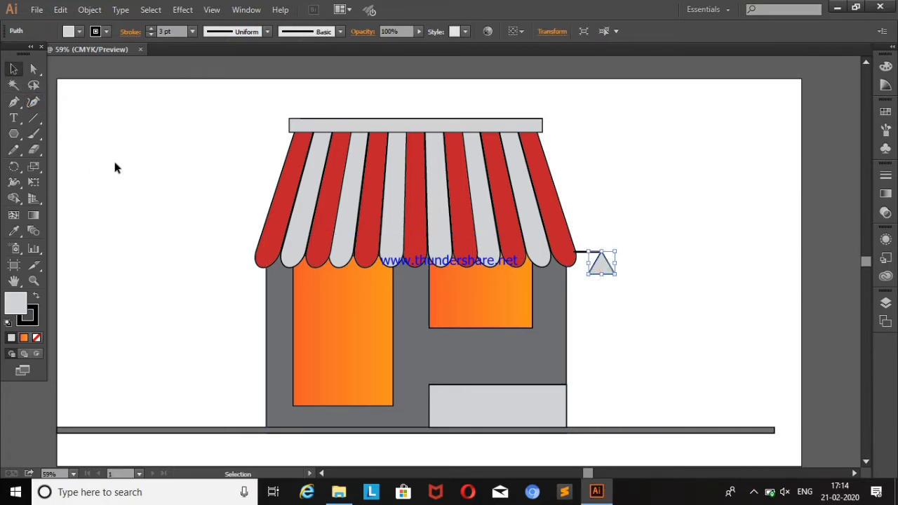
left_click(32, 102)
double_click(588, 275)
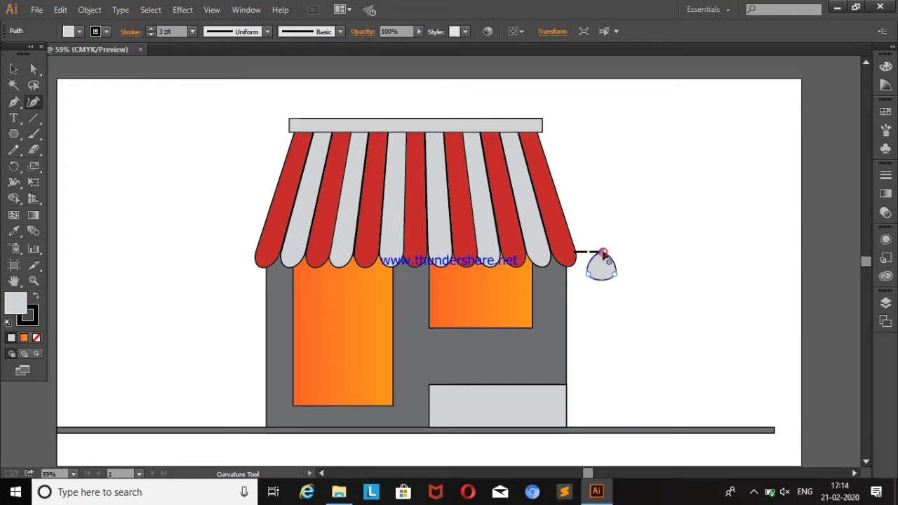
left_click(601, 278)
key("v")
left_click(205, 179)
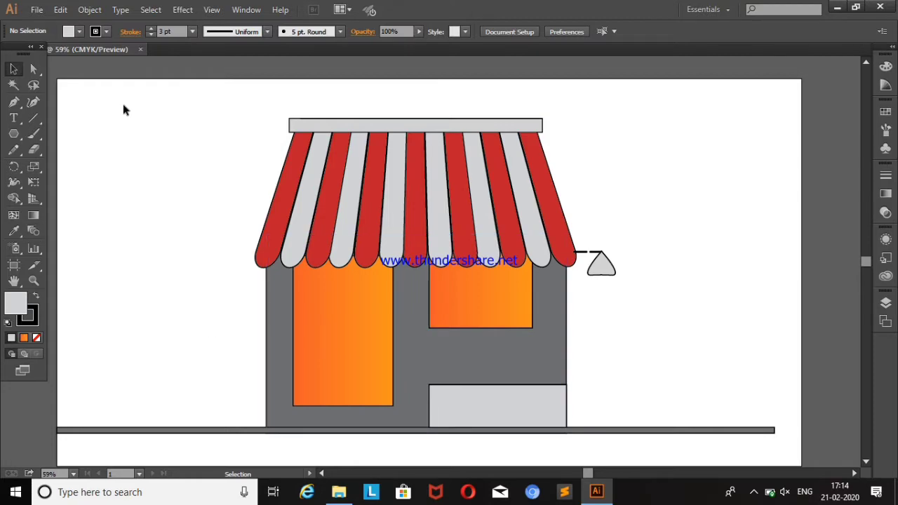
Enlarge and lower the right orange window, and lower the left window
left_click(523, 320)
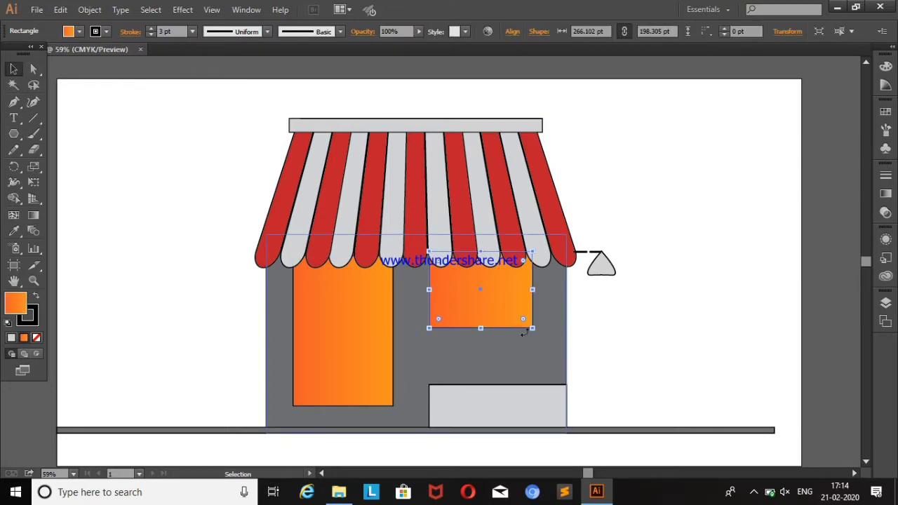
left_click_drag(532, 328, 581, 364)
left_click_drag(528, 344, 501, 360)
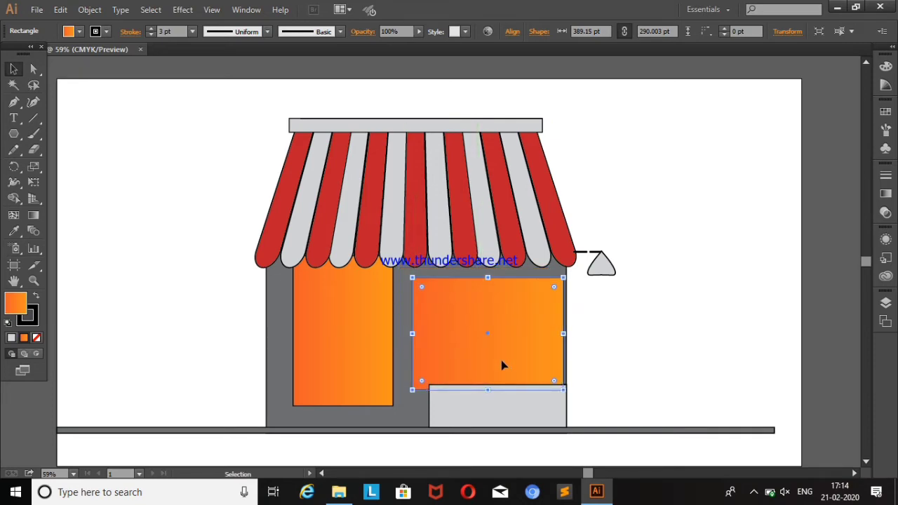
key("ctrl+shift+a")
mouse_move(320, 315)
left_mouse_down()
mouse_move(339, 336)
mouse_move(338, 327)
left_mouse_up()
key("ctrl+shift+a")
left_click_drag(477, 337, 469, 342)
left_click(730, 269)
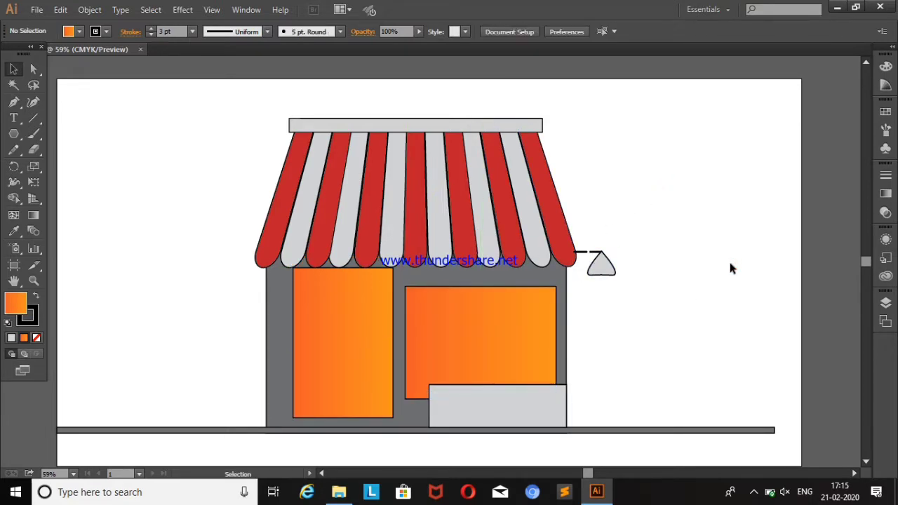
Narrow the right window, widen the left window, and extend the grey counter left
left_click(530, 311)
left_click_drag(409, 343, 461, 343)
left_click(688, 270)
left_click_drag(516, 339, 517, 331)
left_click(386, 333)
left_click_drag(395, 343, 407, 343)
left_click(436, 413)
left_click_drag(430, 406, 400, 405)
left_click(740, 337)
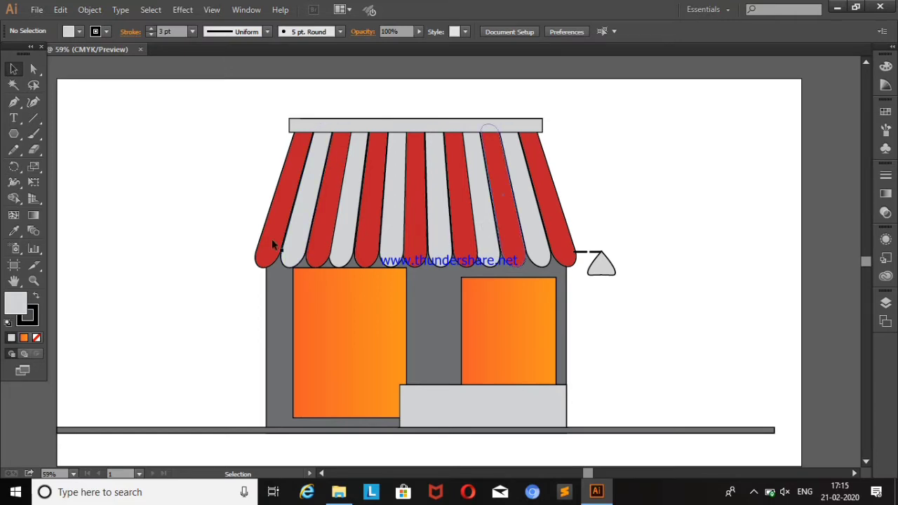
Draw a closed bumpy bush outline with a tall peak left of the shop
left_click(33, 102)
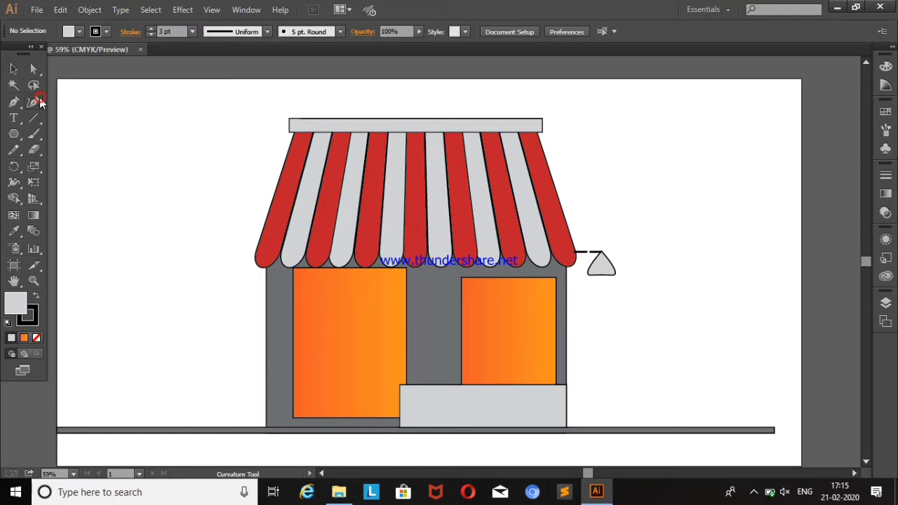
left_click(134, 422)
left_click(141, 401)
left_click(168, 398)
left_click(201, 373)
left_click(237, 389)
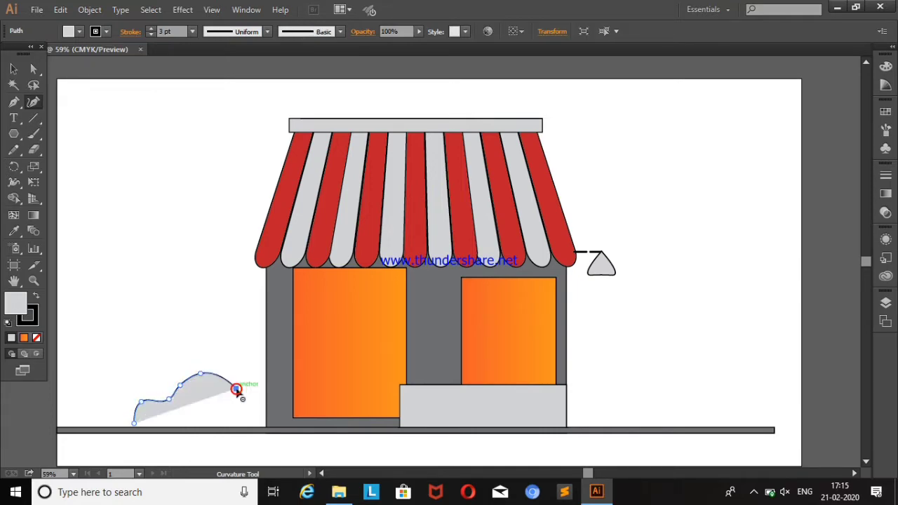
left_click(255, 348)
left_click(267, 361)
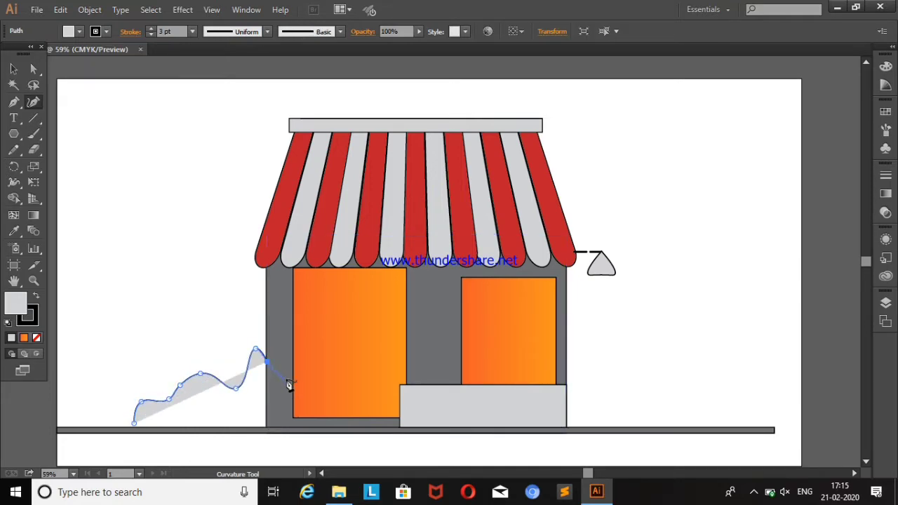
left_click(285, 378)
left_click(276, 426)
left_click(134, 423)
Reshape the bush's top bumps and place it across the ground line beside the shop
left_click_drag(267, 361, 269, 351)
left_click(75, 144, "ctrl")
left_click(244, 361)
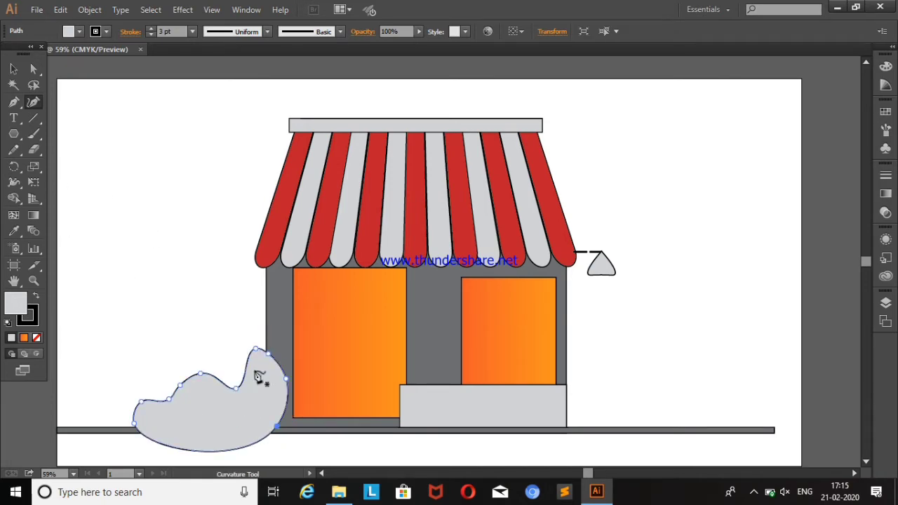
left_click_drag(257, 350, 279, 369)
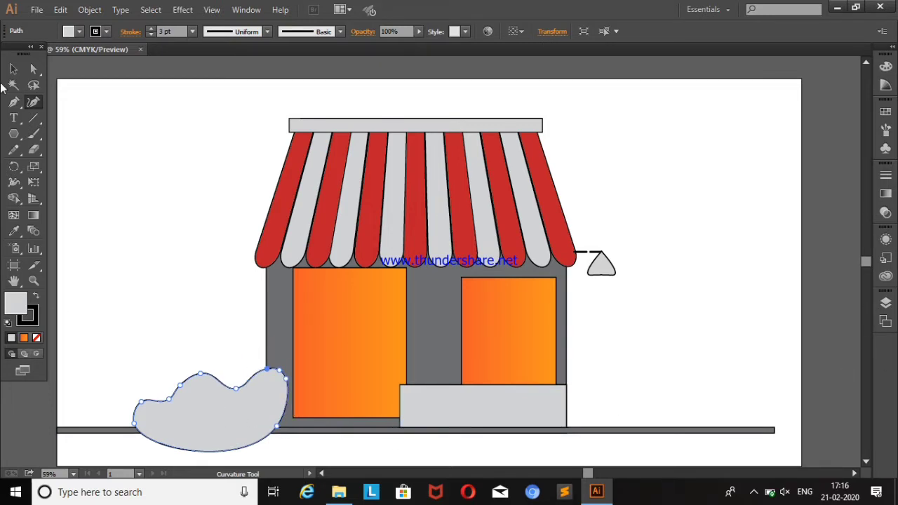
left_click(13, 69)
left_click_drag(197, 394, 136, 235)
left_click(166, 167)
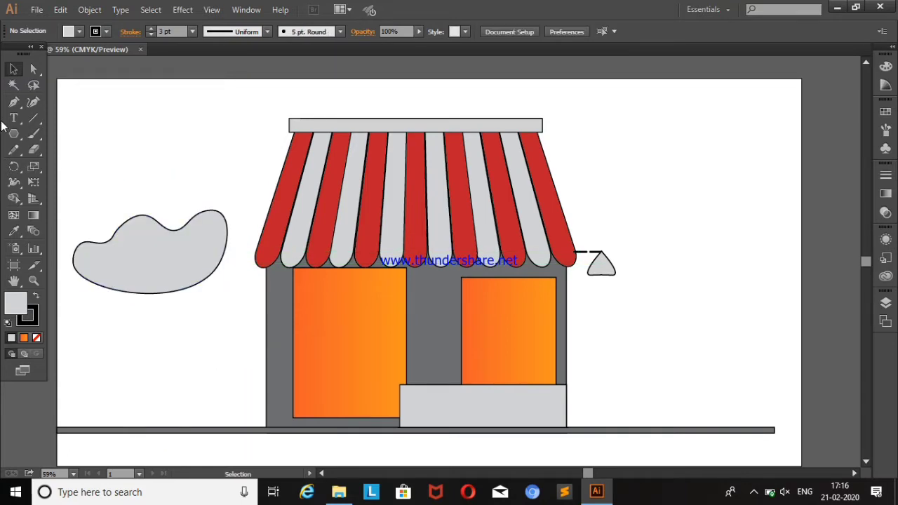
mouse_move(162, 277)
left_mouse_down()
mouse_move(236, 400)
mouse_move(229, 429)
left_mouse_up()
left_click_drag(91, 173, 400, 451)
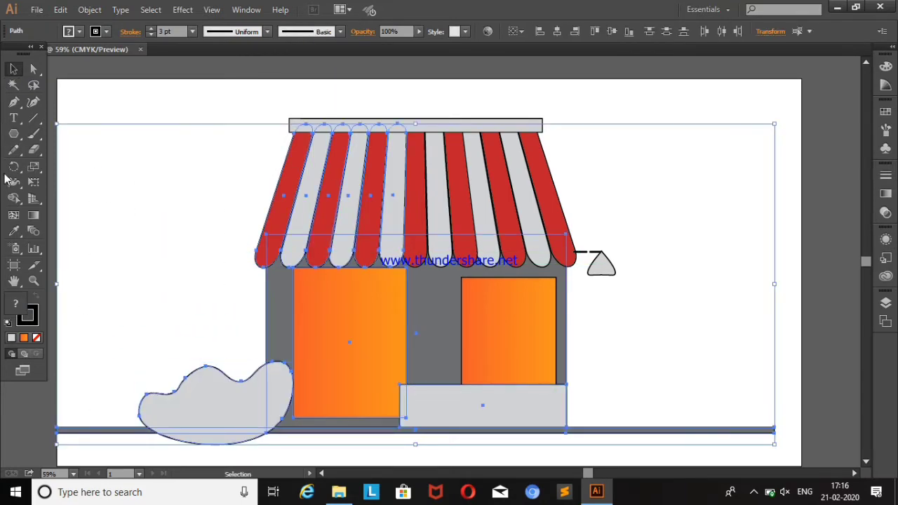
Trim away the bush and ground pieces below the ground line with Shape Builder
left_click(12, 200)
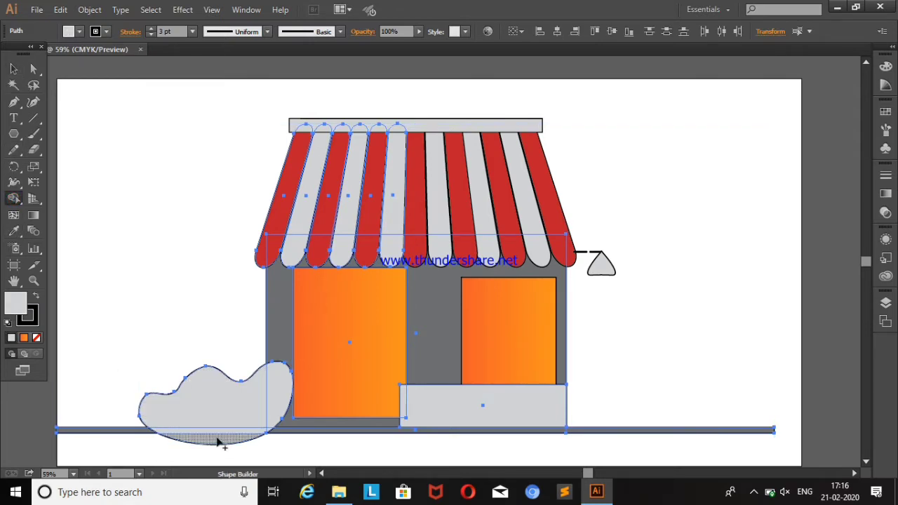
left_click(218, 441, "alt")
left_click(224, 433, "alt")
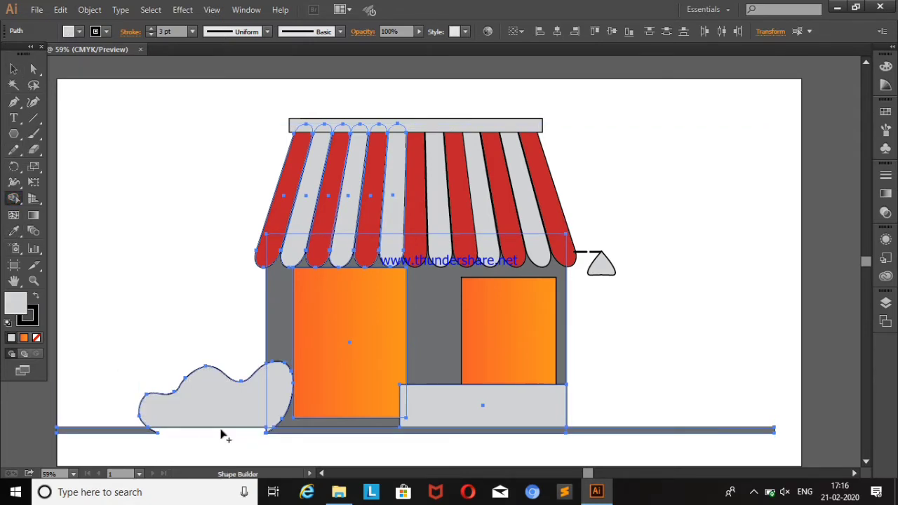
left_click(12, 68)
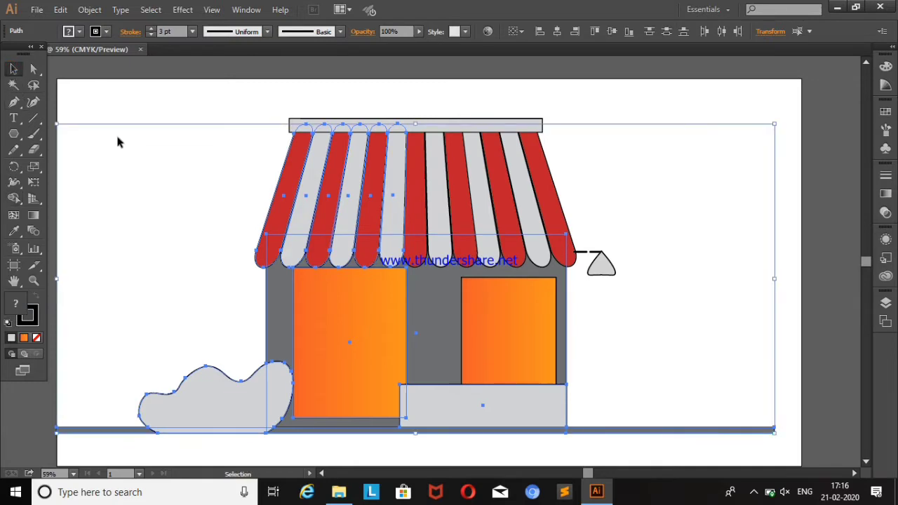
left_click(116, 140)
left_click(242, 399)
Move the bush behind the ground line in the Layers panel
left_click(885, 303)
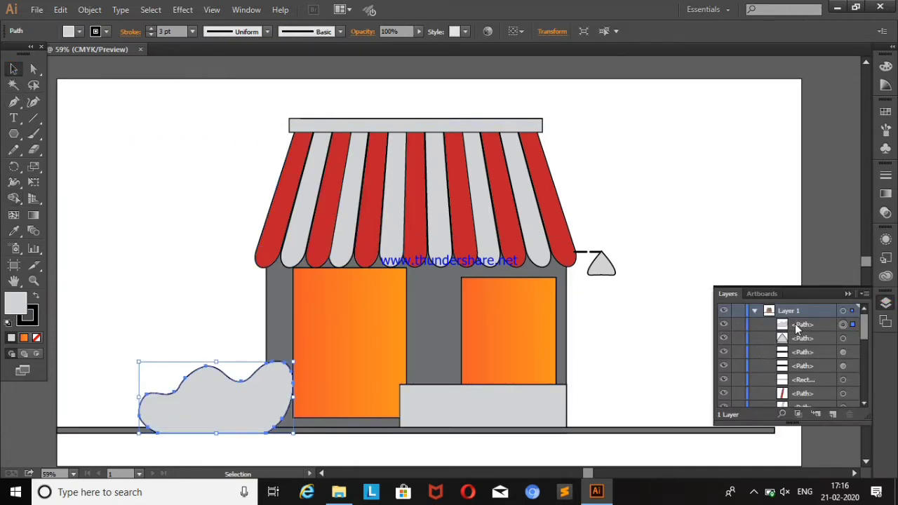
scroll(805, 357, "down", 3)
scroll(807, 371, "down", 3)
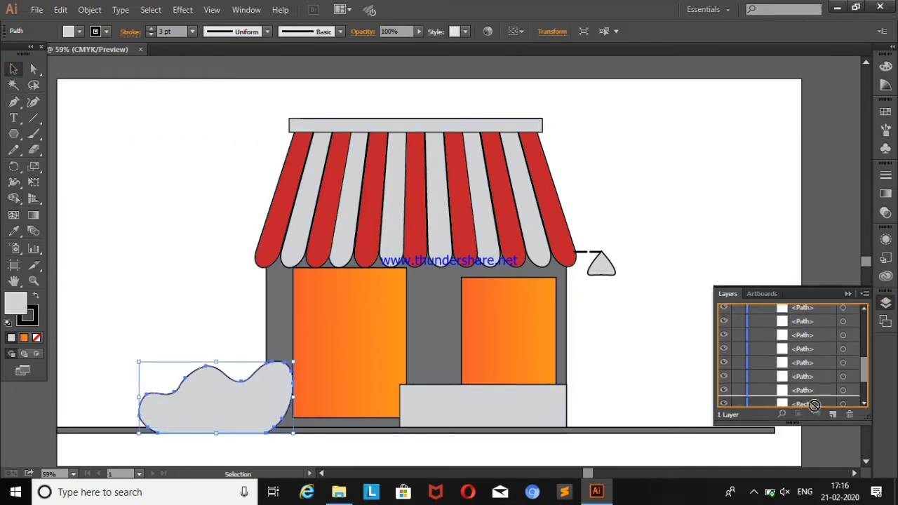
left_click_drag(814, 406, 805, 387)
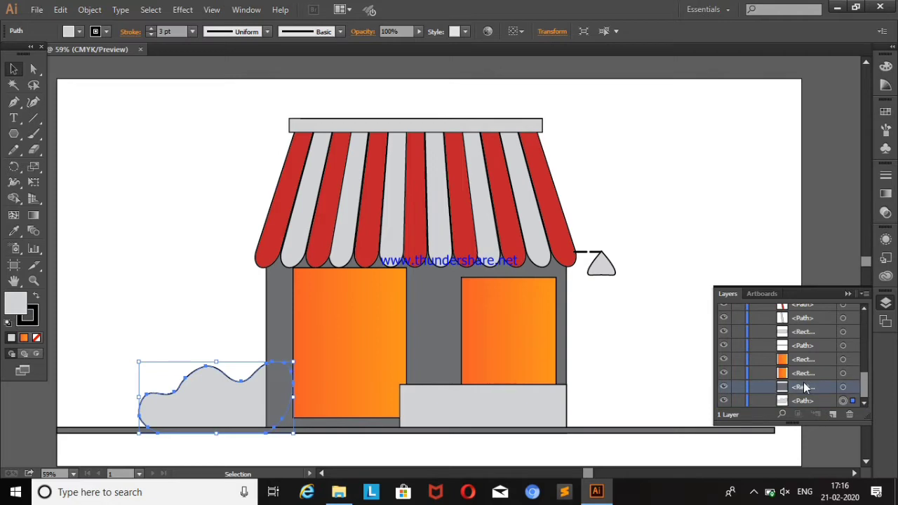
left_click(849, 295)
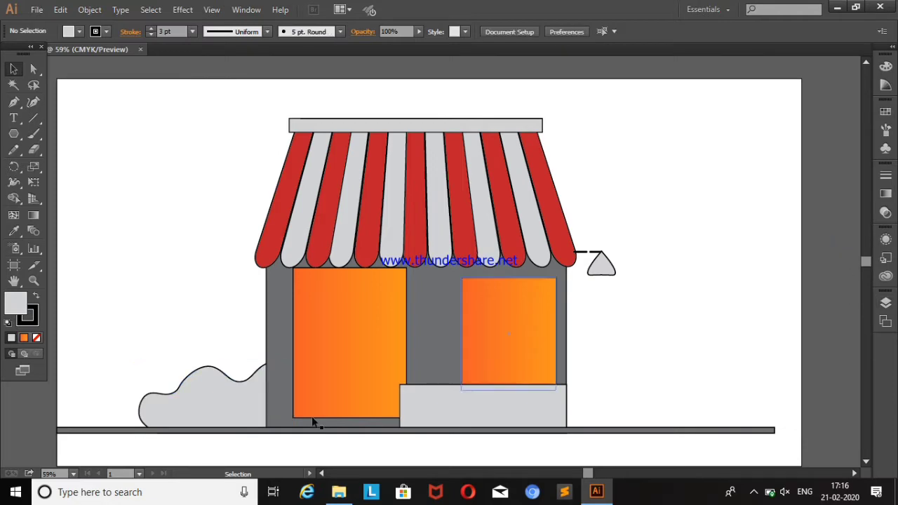
Fill the bush with a gradient running from dark green to green
left_click(24, 337)
double_click(717, 268)
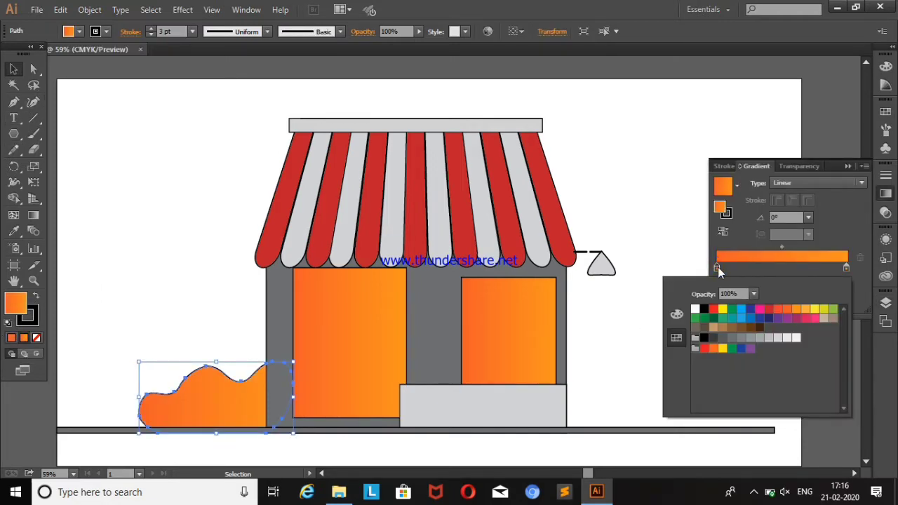
left_click(717, 321)
left_click(846, 267)
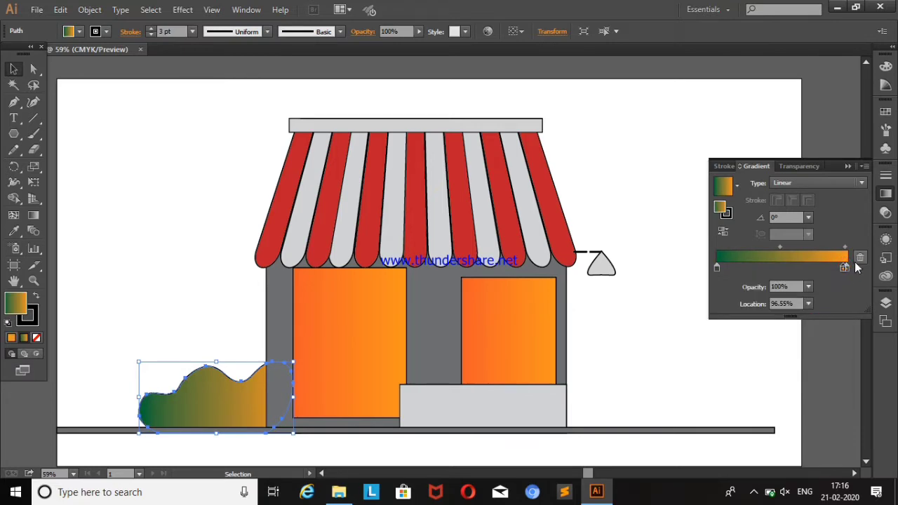
double_click(846, 268)
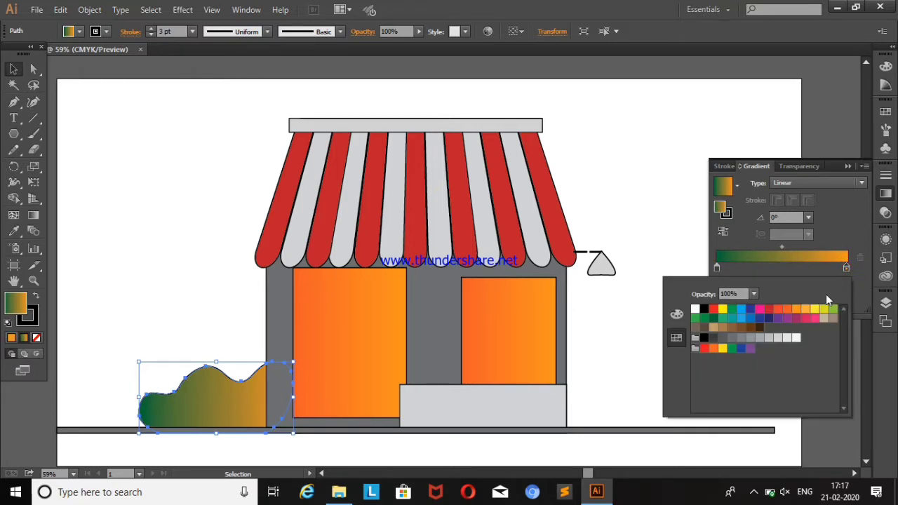
left_click(706, 322)
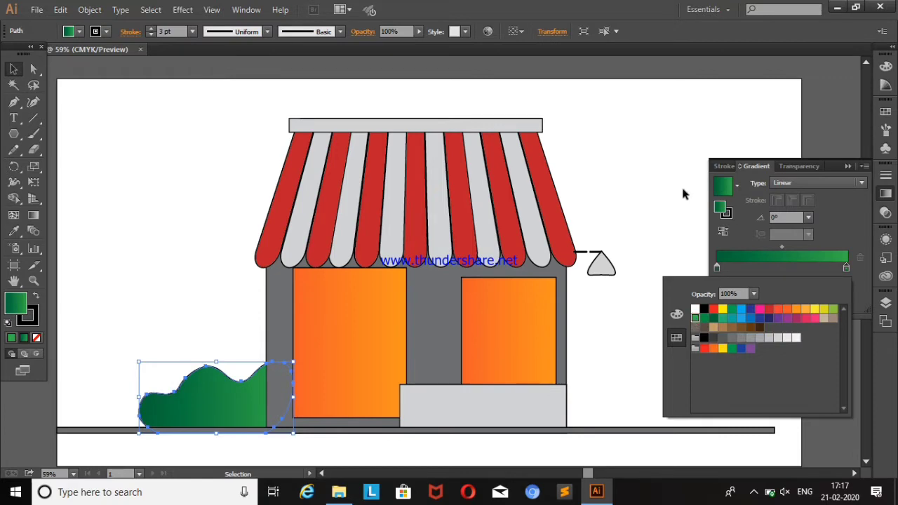
left_click(685, 194)
left_click(12, 71)
left_click(156, 180)
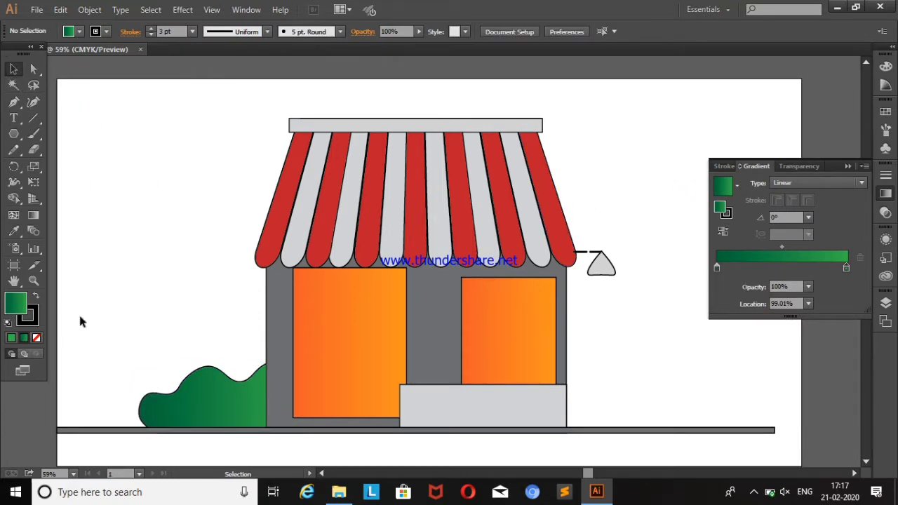
left_click(202, 405)
Delete the green bush and draw a new simple bush outline left of the shop
key("Delete")
left_click(33, 102)
left_click(185, 418)
left_click(226, 361)
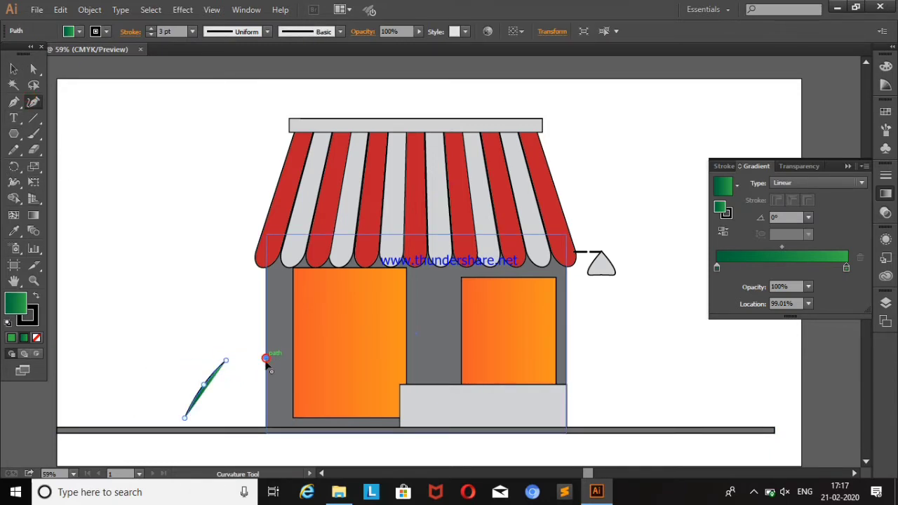
left_click(266, 359)
left_click(286, 413)
left_click(184, 418)
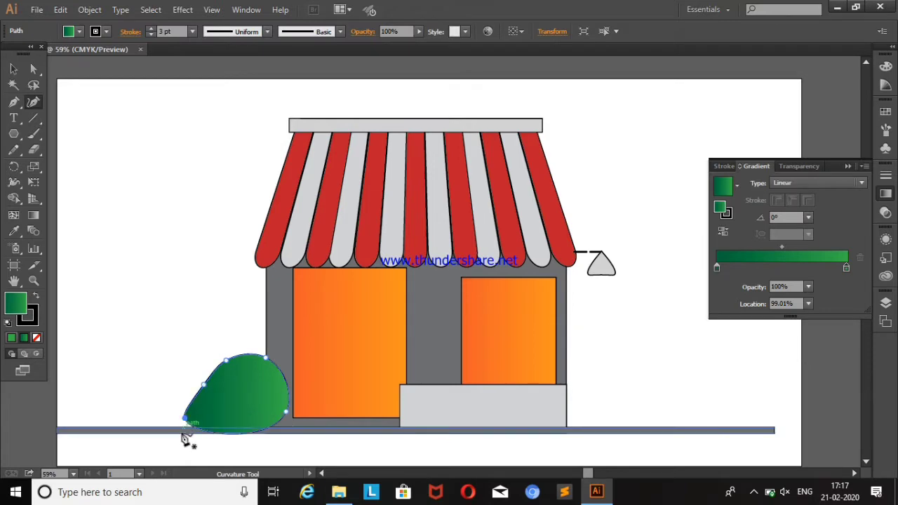
left_click(238, 426)
Nudge the trial bush into place, then cut it and restore the earlier bumpy bush
key("v")
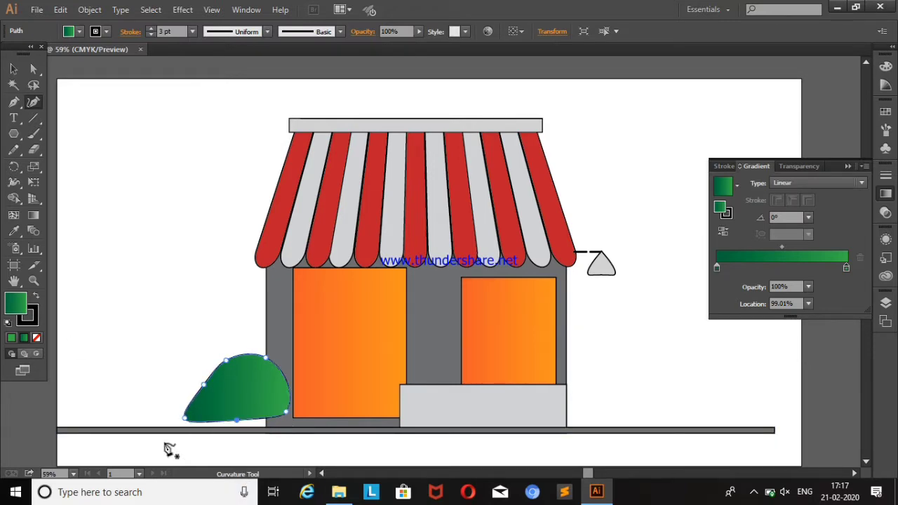
left_click_drag(228, 394, 231, 405)
left_click_drag(302, 357, 300, 362)
left_click_drag(254, 391, 253, 400)
left_click(139, 279)
left_click(237, 403)
key("ctrl+x")
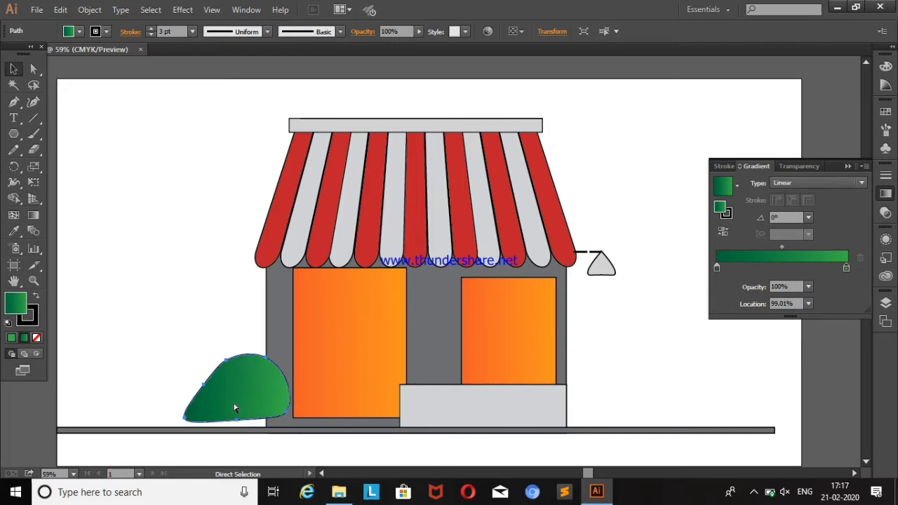
key("ctrl+b")
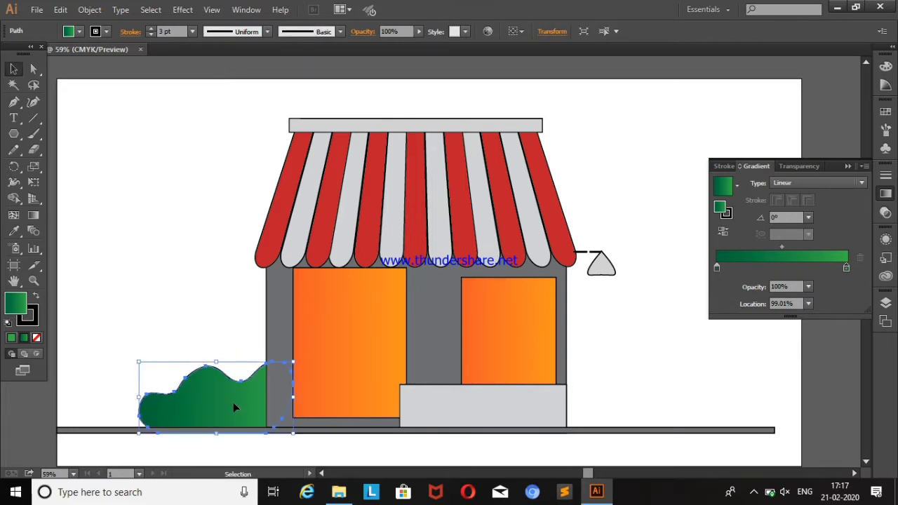
left_click(103, 284)
left_click(214, 388)
Rearrange the bush's gradient stops to 0%, 72.41% and 100%
double_click(847, 267)
mouse_move(717, 267)
left_mouse_down()
mouse_move(875, 267)
mouse_move(728, 275)
left_mouse_up()
left_click(811, 267)
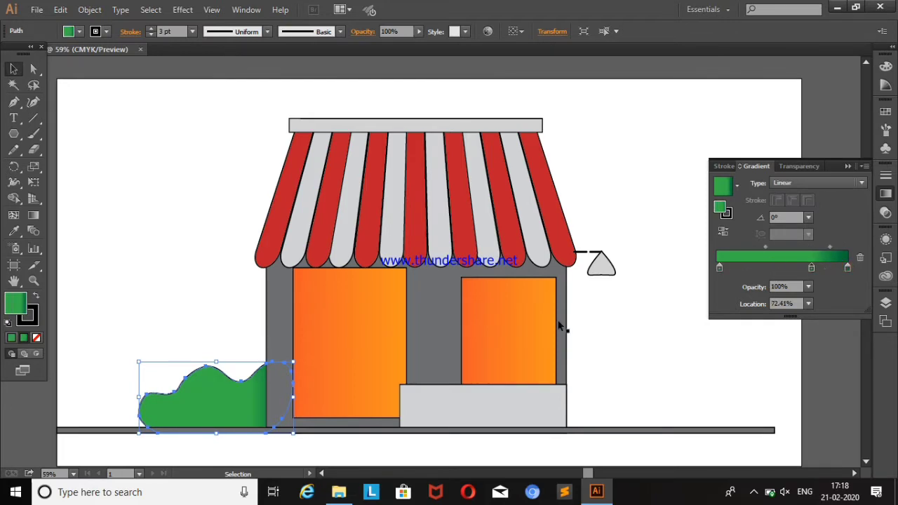
Reshape the bush outline into a smooth dome, removing its notch and top dip
left_click(32, 102)
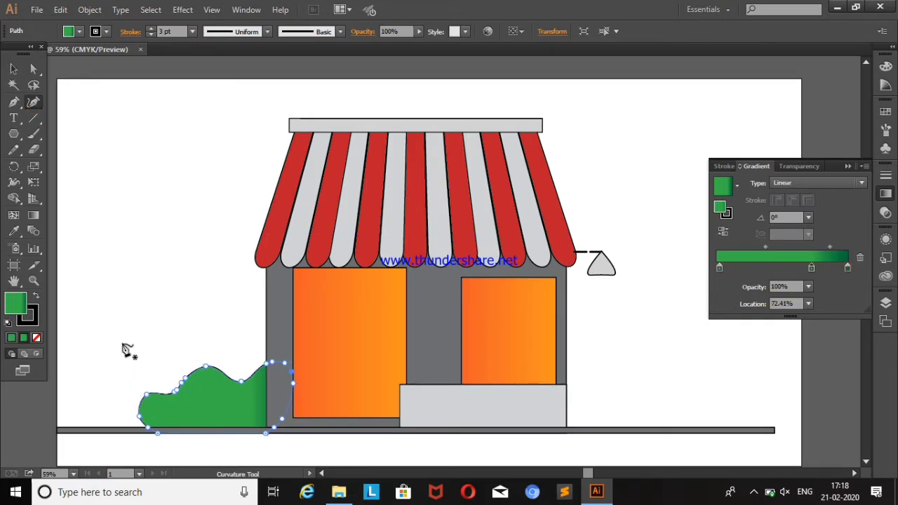
left_click_drag(160, 390, 177, 377)
left_click(13, 101)
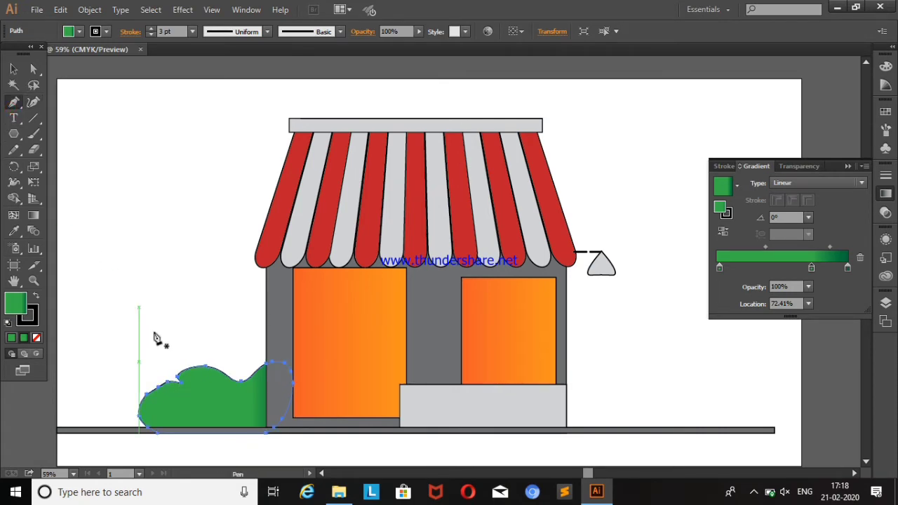
left_click(176, 378)
left_click(151, 143, "ctrl")
left_click_drag(11, 106, 63, 131)
left_click(207, 370)
left_click(33, 103)
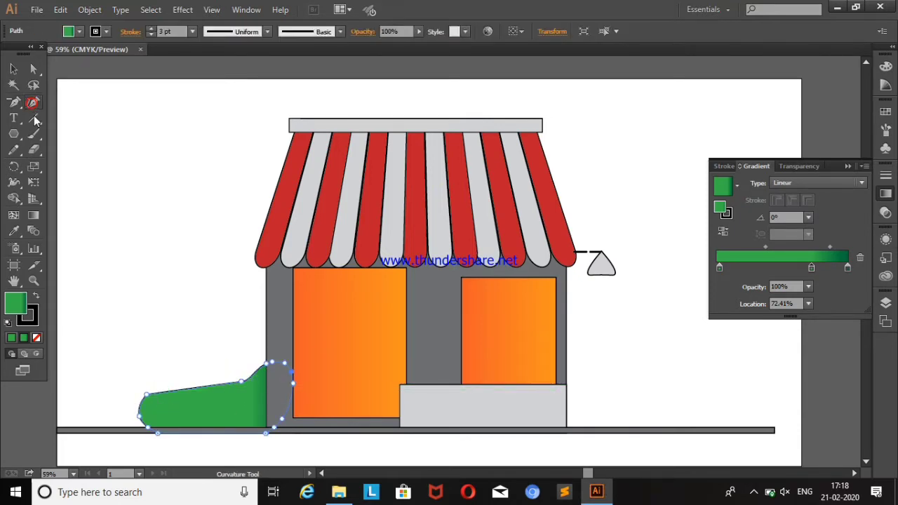
left_click_drag(186, 390, 185, 355)
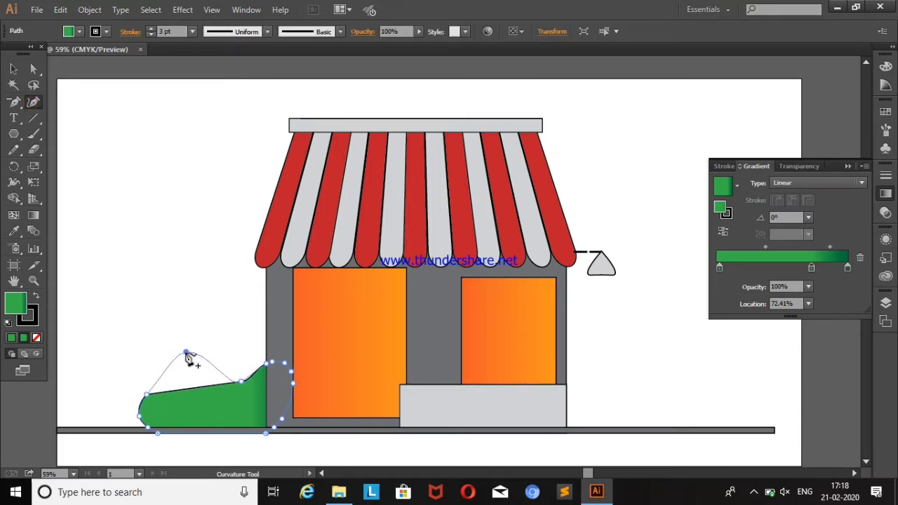
left_click(239, 379)
key("Delete")
left_click(135, 428)
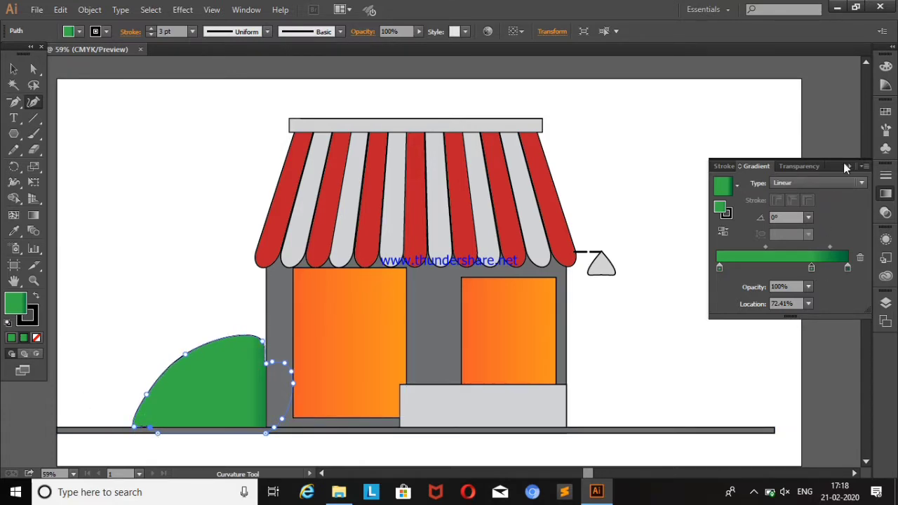
Set the gradient's right stop to yellow and shift the green-yellow blend point left
double_click(848, 268)
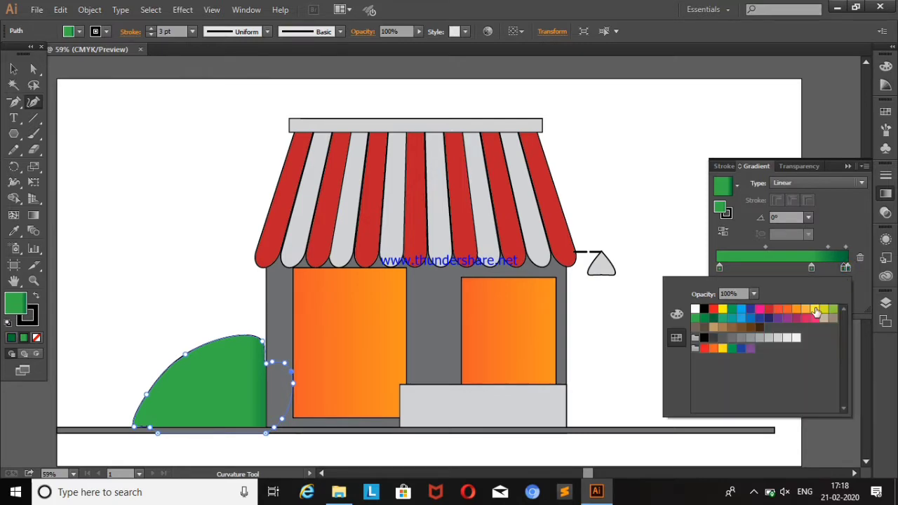
left_click(815, 312)
left_click(844, 272)
mouse_move(811, 268)
left_mouse_down()
mouse_move(820, 268)
mouse_move(752, 268)
left_mouse_up()
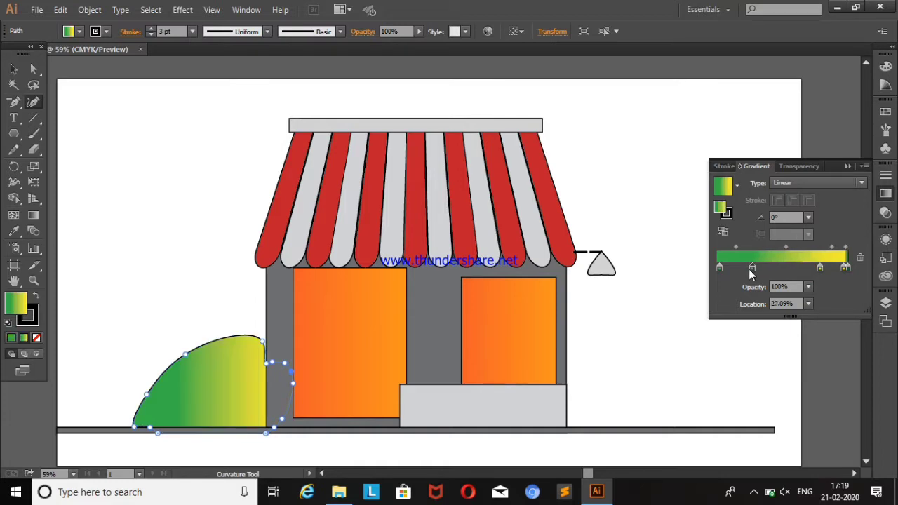
left_click(847, 165)
Move the bush flush against the shop wall and select the whole drawing
left_click(692, 139)
key("v")
mouse_move(197, 368)
left_mouse_down()
mouse_move(212, 370)
mouse_move(195, 389)
left_mouse_up()
left_click(190, 281)
left_click(108, 298)
left_click_drag(83, 181, 386, 470)
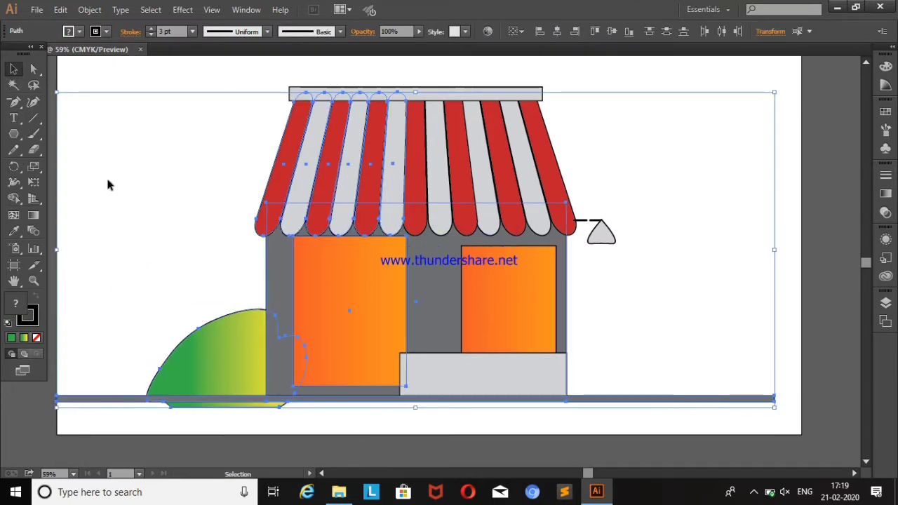
Remove the stray gradient strip under the ground with Shape Builder
left_click(14, 199)
left_click(231, 407, "alt")
left_click(13, 69)
left_click(75, 107)
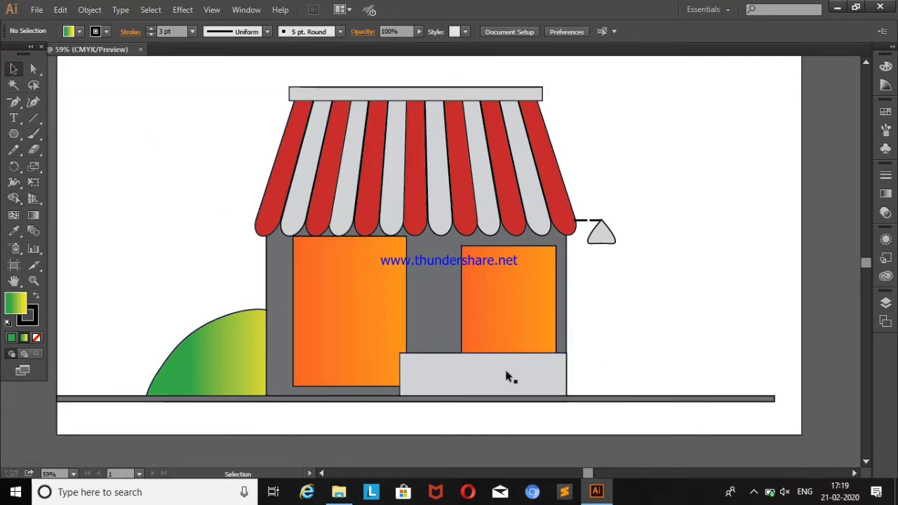
Paint short black strokes on the wall just beneath the awning's edge
key("b")
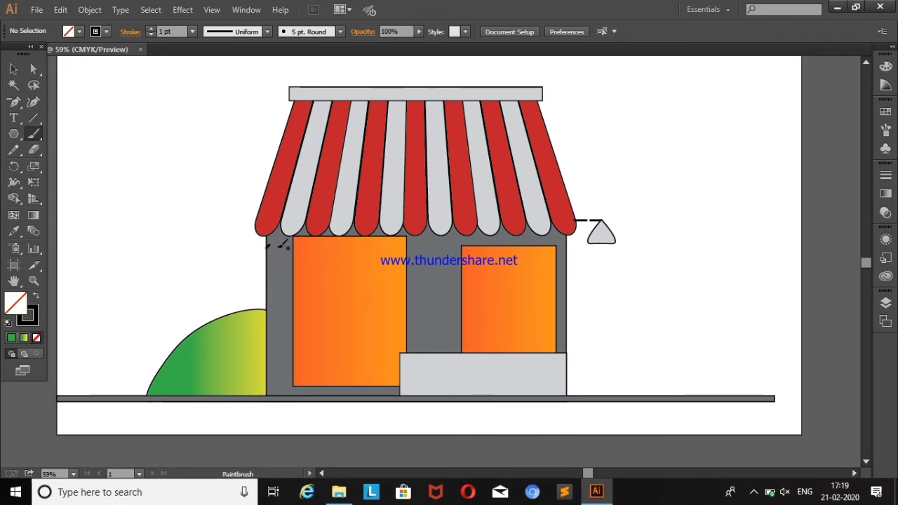
left_click_drag(282, 245, 298, 256)
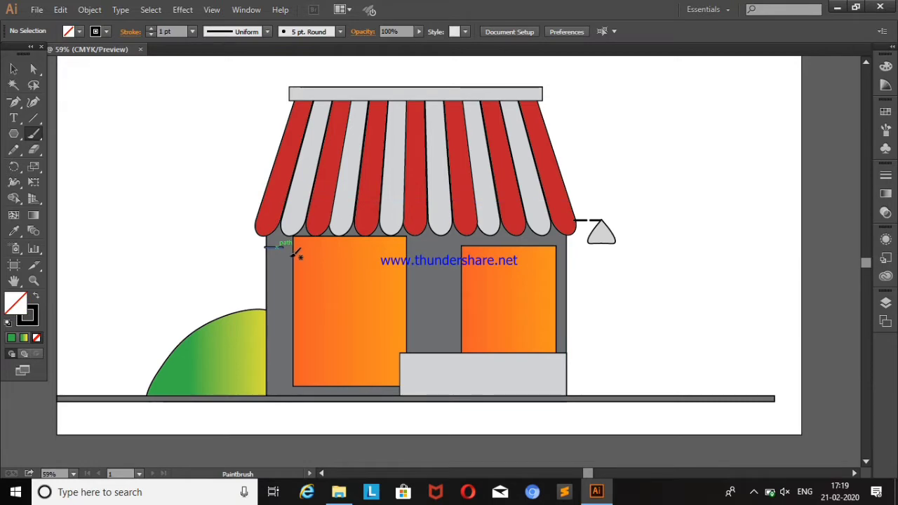
key("v")
left_click_drag(275, 252, 281, 243)
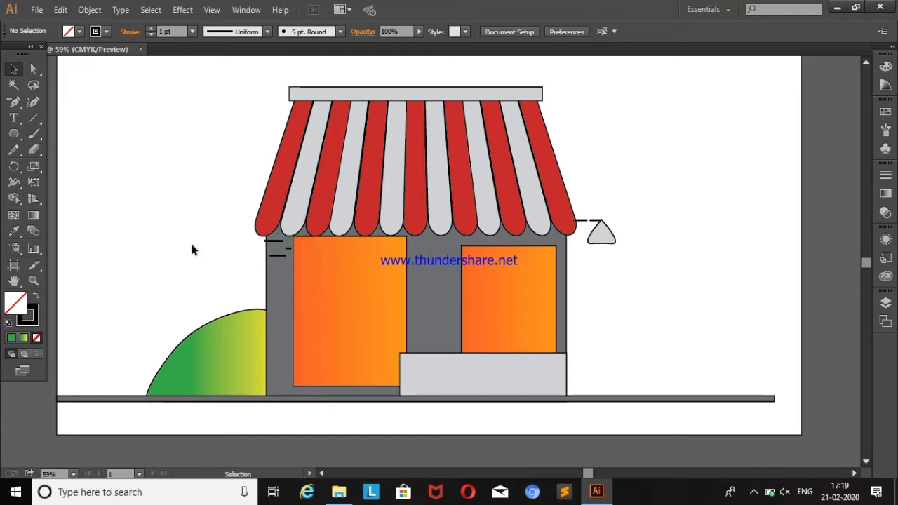
left_click(280, 245)
left_click(683, 409)
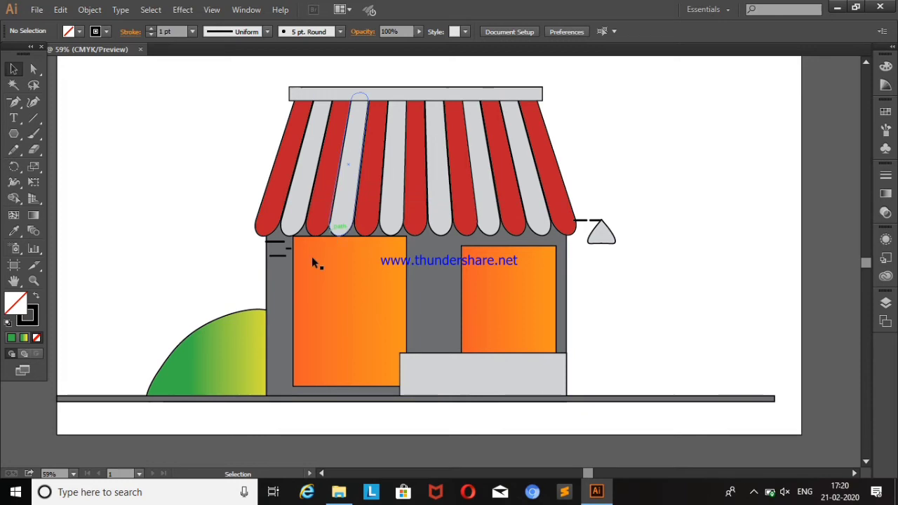
left_click(33, 133)
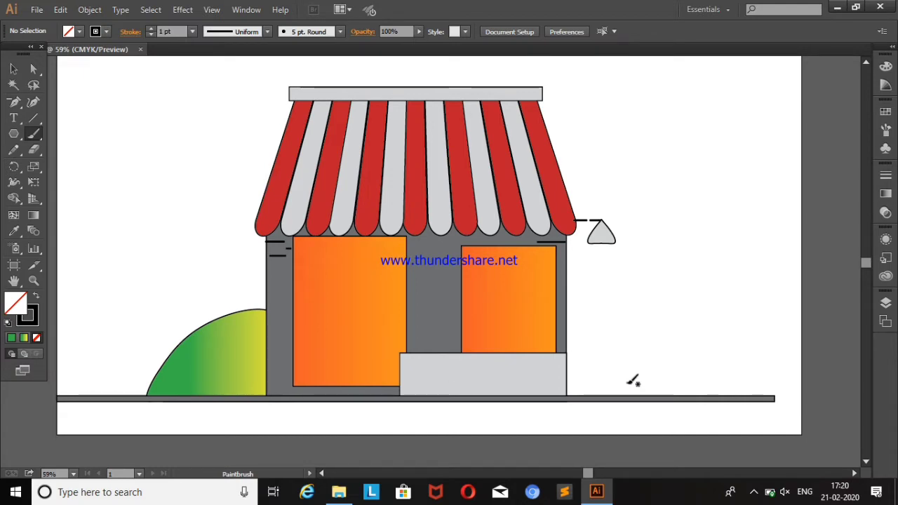
left_click(13, 68)
Duplicate the grey shop wall to the right, erase a curved cut through it, and delete the left piece
left_click(441, 299)
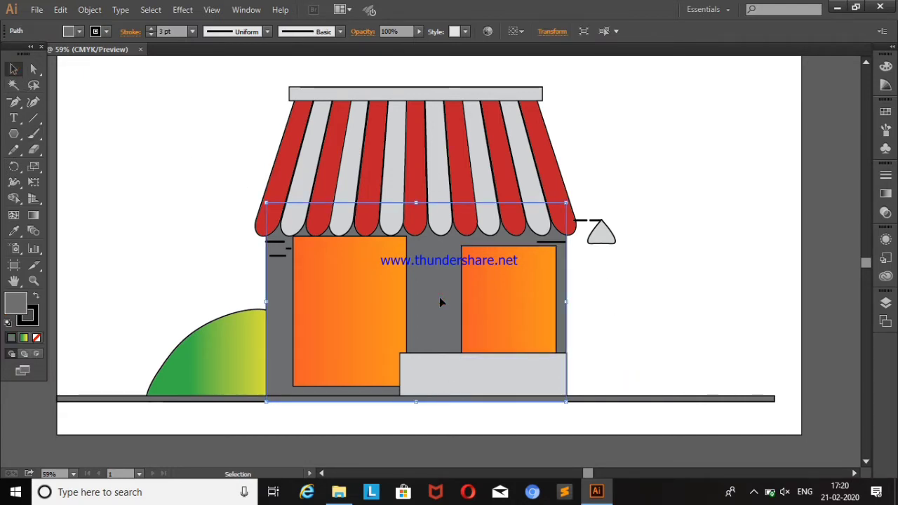
key("ctrl+minus")
left_click_drag(439, 293, 769, 275)
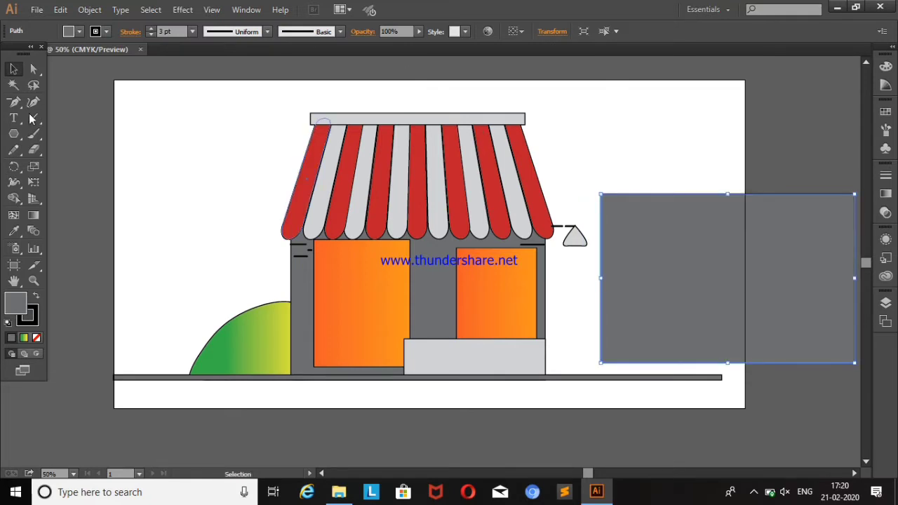
left_click(34, 149)
mouse_move(670, 191)
left_mouse_down()
mouse_move(763, 285)
mouse_move(775, 383)
left_mouse_up()
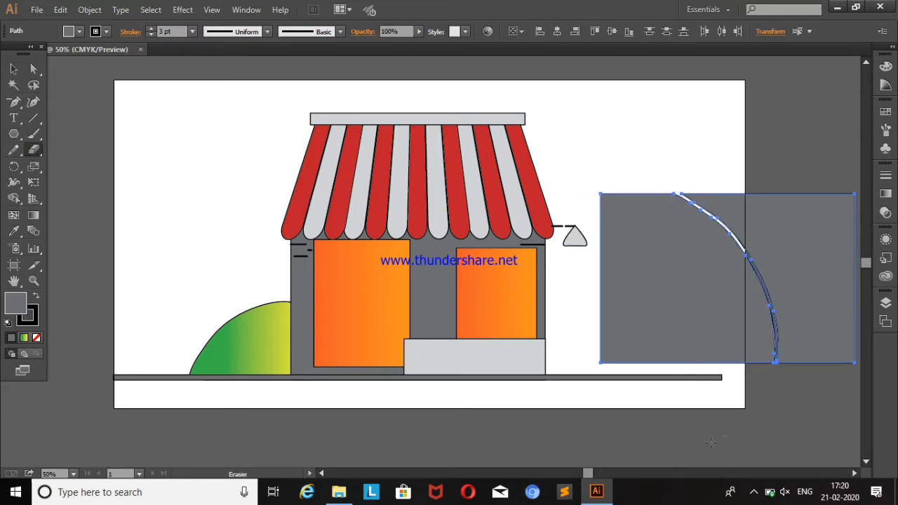
left_click(13, 68)
left_click(669, 294)
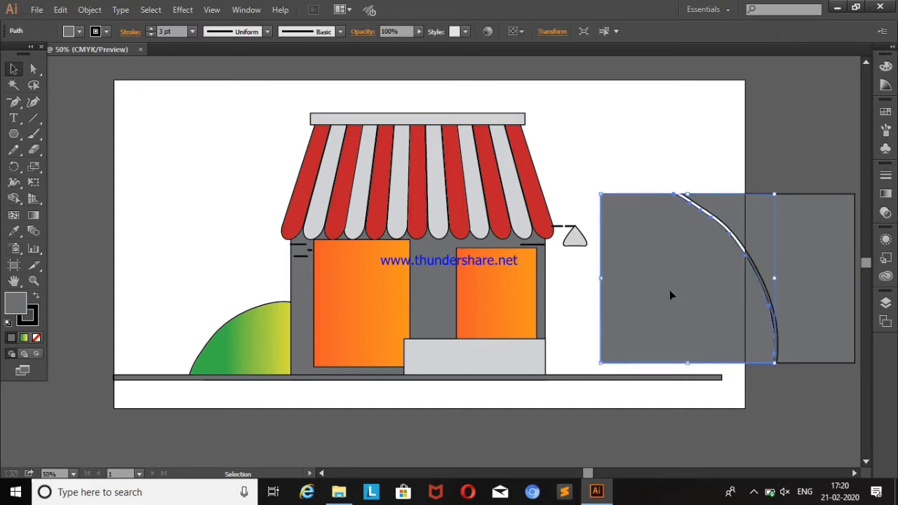
key("Delete")
Give the remaining piece no stroke and a K=80 dark-grey fill, then move it onto the shop wall
left_click(814, 280)
left_click(68, 31)
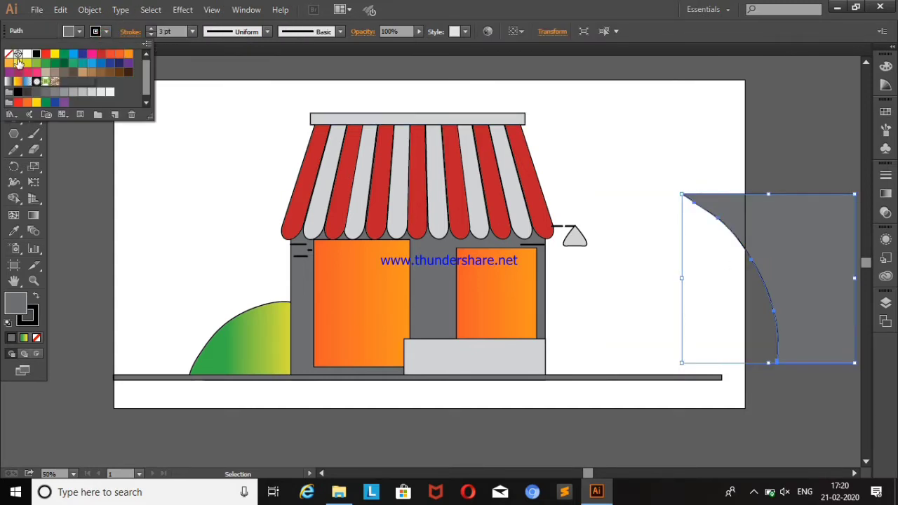
left_click(8, 54)
left_click(73, 31)
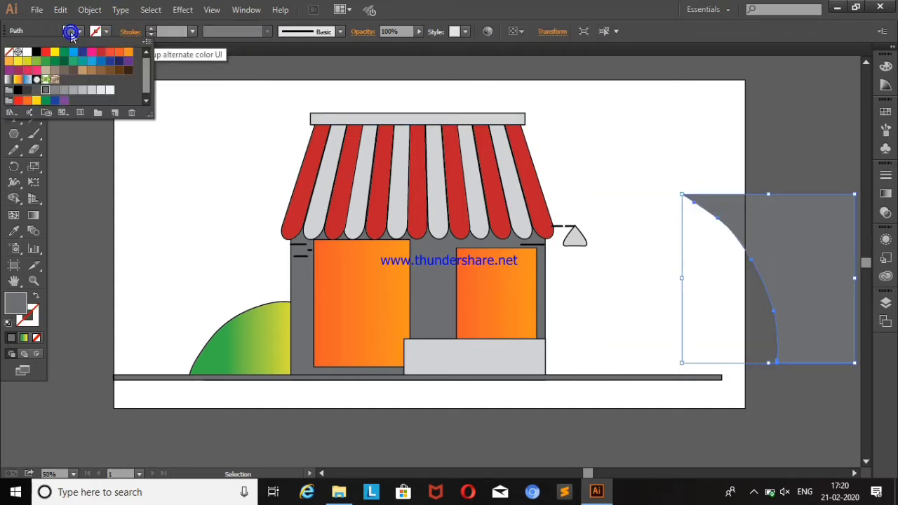
left_click(37, 91)
mouse_move(841, 236)
left_mouse_down()
mouse_move(500, 267)
mouse_move(517, 258)
left_mouse_up()
left_click(712, 259)
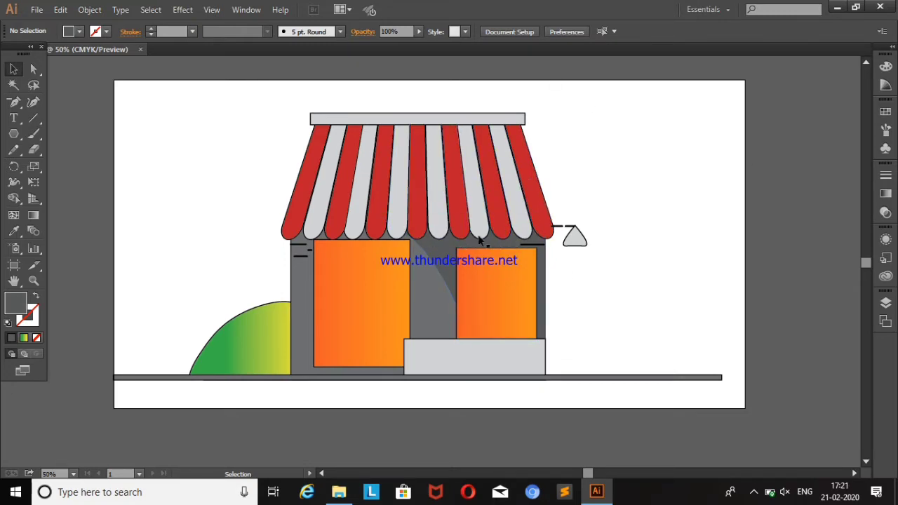
left_click(412, 195)
Copy the right awning stripes, erase across them above the rounded ends, and delete the upper pieces
left_click(223, 148)
mouse_move(617, 140)
left_mouse_down()
mouse_move(495, 189)
mouse_move(638, 162)
left_mouse_up()
left_click(32, 150)
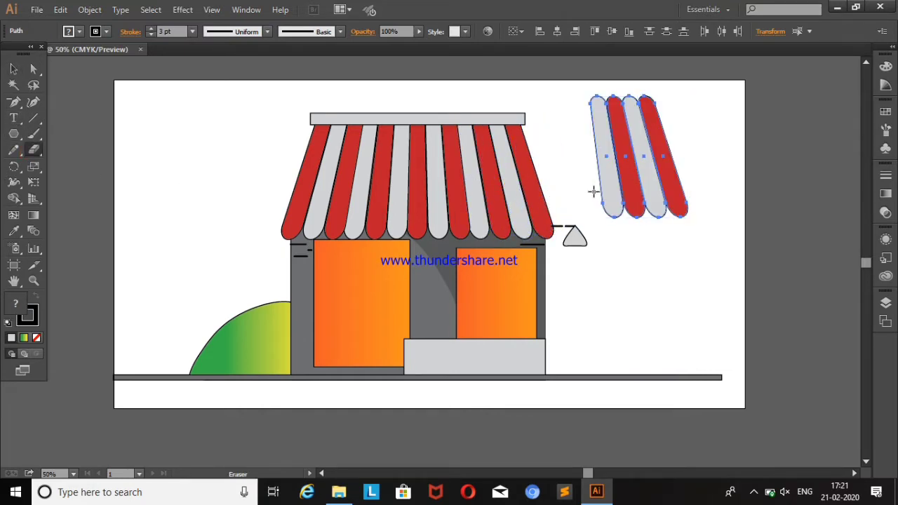
left_click_drag(665, 181, 704, 204)
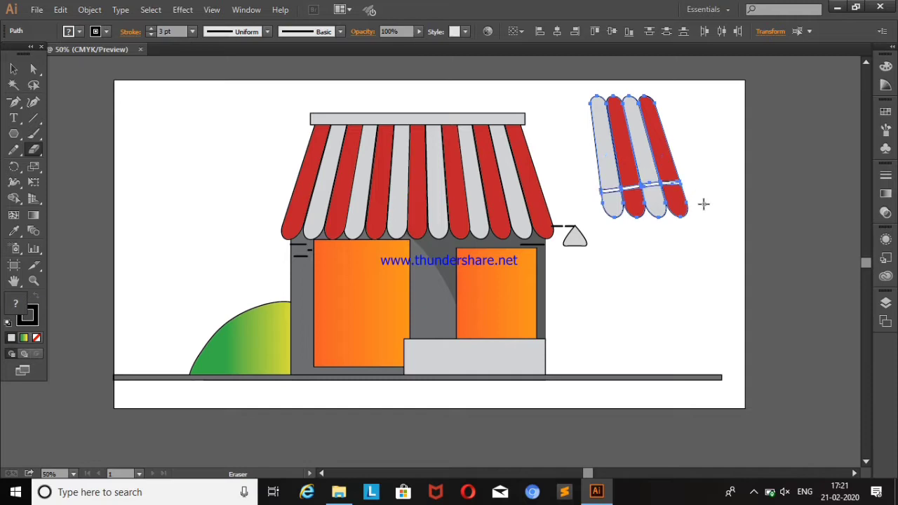
left_click(13, 68)
left_click(159, 174)
left_click_drag(555, 88, 686, 146)
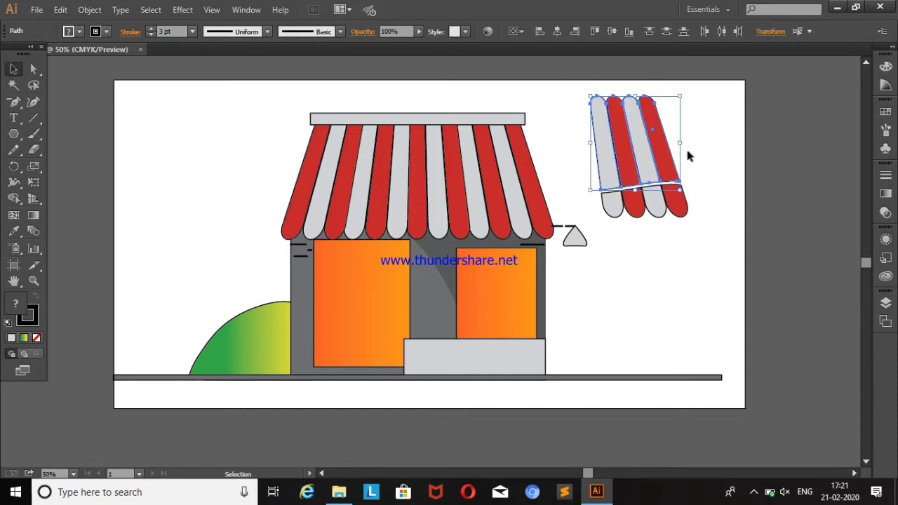
key("Delete")
Fill the scalloped stripe ends dark grey and place them just under the awning
left_click_drag(597, 180, 696, 223)
left_click(13, 230)
left_click(432, 254)
left_click(79, 31)
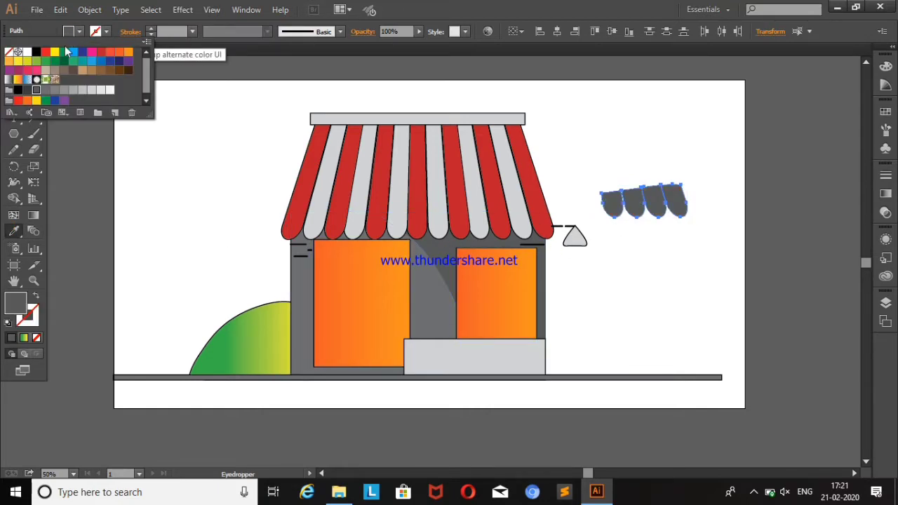
left_click(32, 98)
left_click(12, 68)
left_click_drag(642, 205, 467, 240)
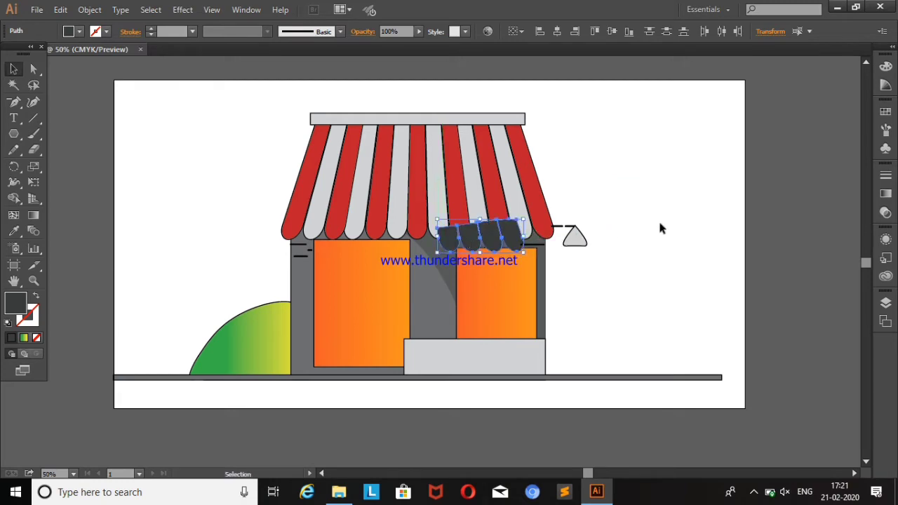
Move the awning shadow paths lower in the layer stack, beneath the awning
left_click(886, 303)
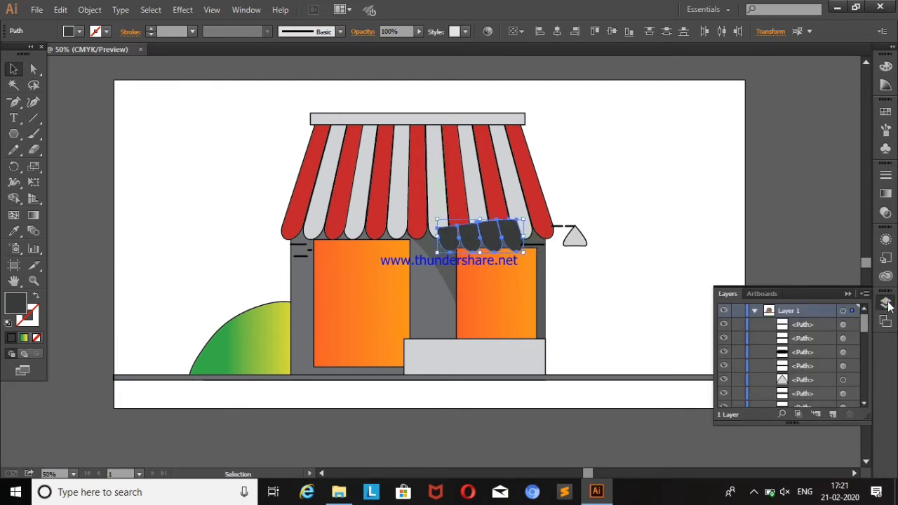
left_click_drag(865, 322, 866, 350)
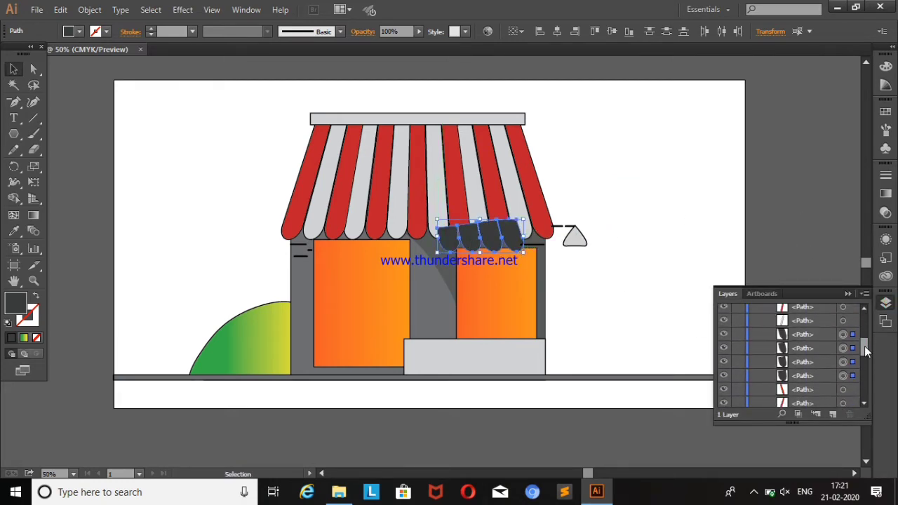
left_click_drag(806, 336, 812, 404)
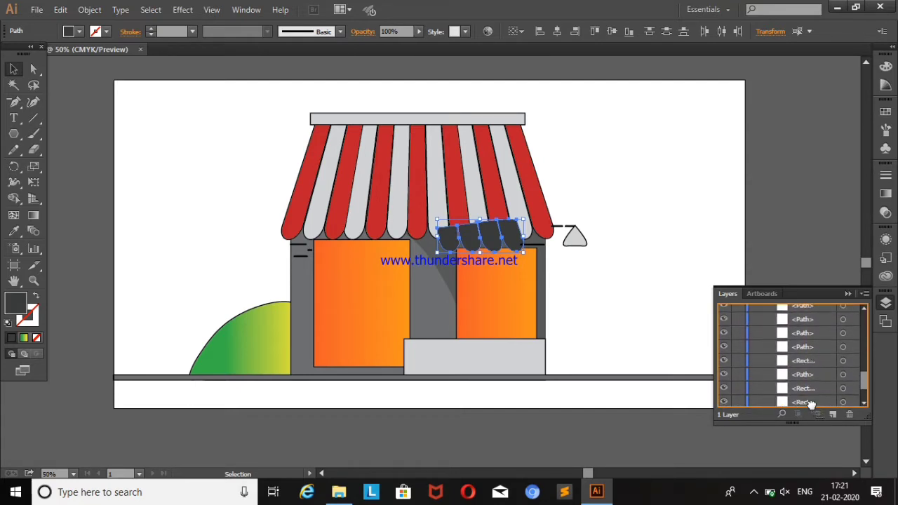
left_click_drag(812, 405, 811, 379)
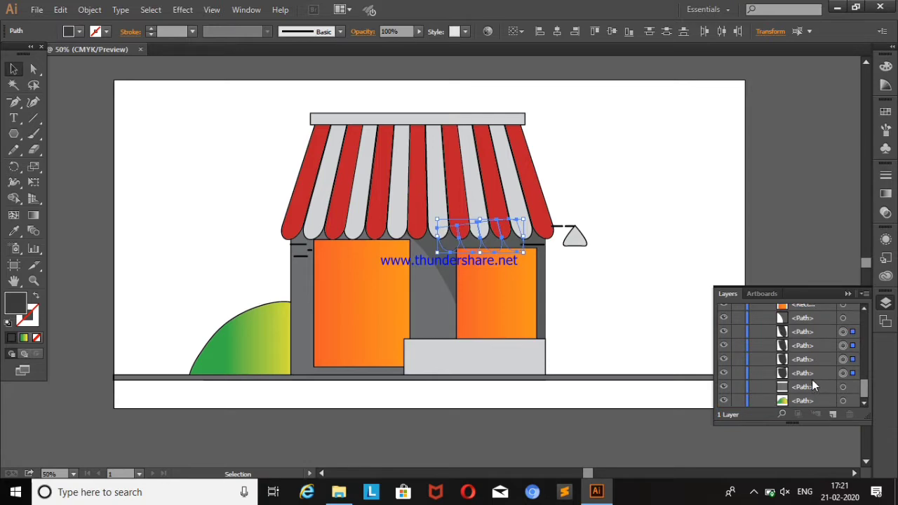
left_click(808, 318)
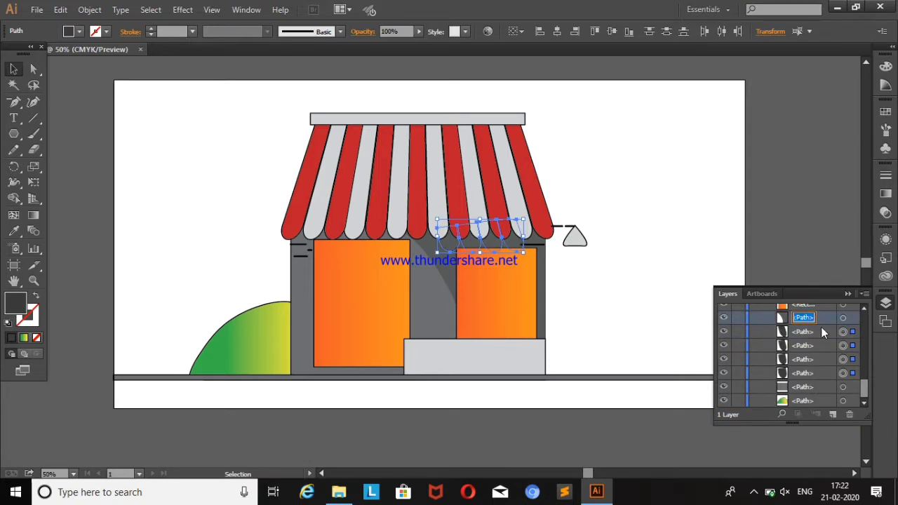
left_click_drag(814, 319, 818, 380)
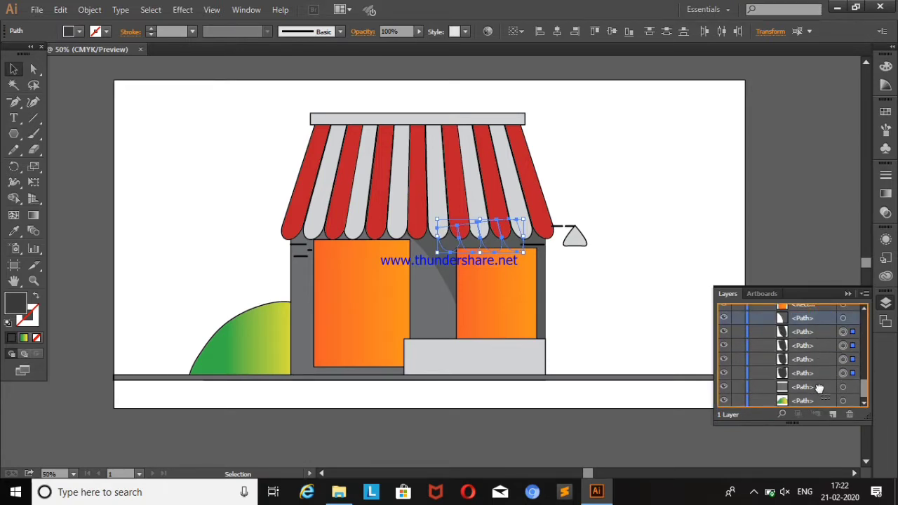
left_click(847, 293)
left_click(729, 217)
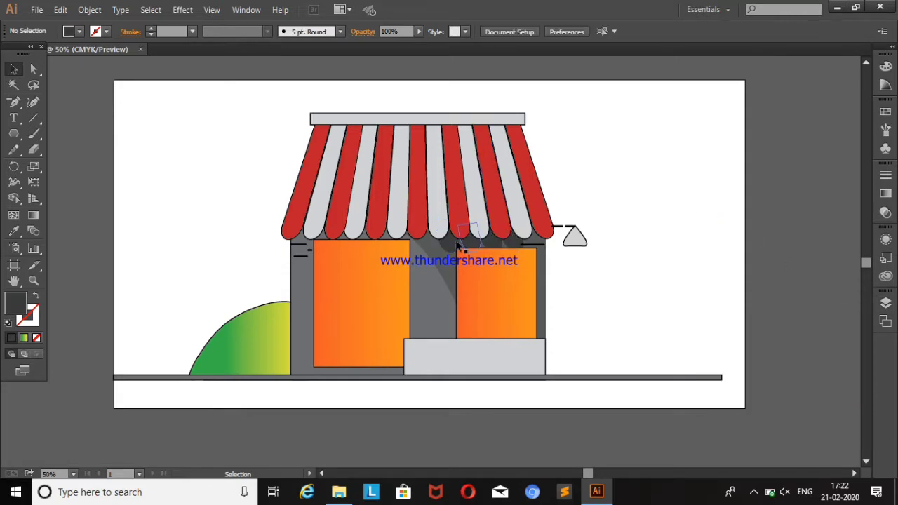
Select the four awning shadow pieces, nudge them up with the Up arrow, and deselect
left_click(886, 303)
scroll(865, 393, "down", 5)
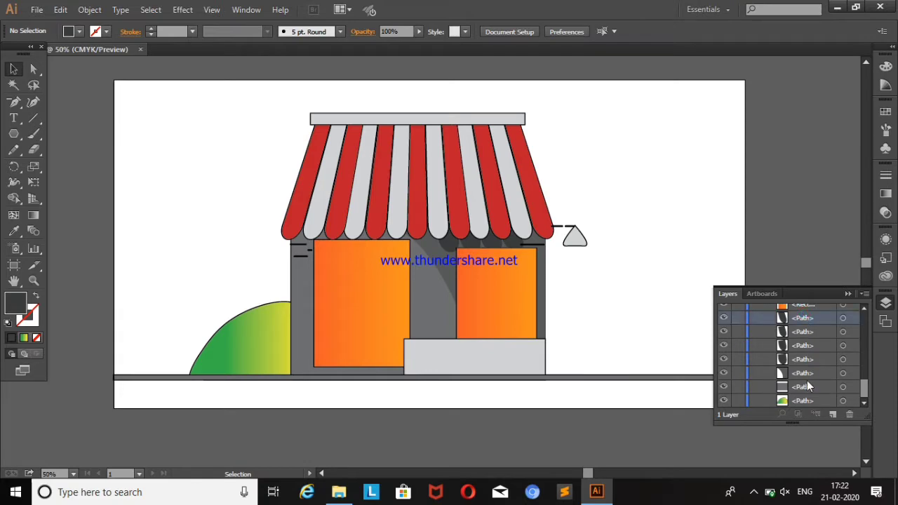
left_click(796, 360, "shift")
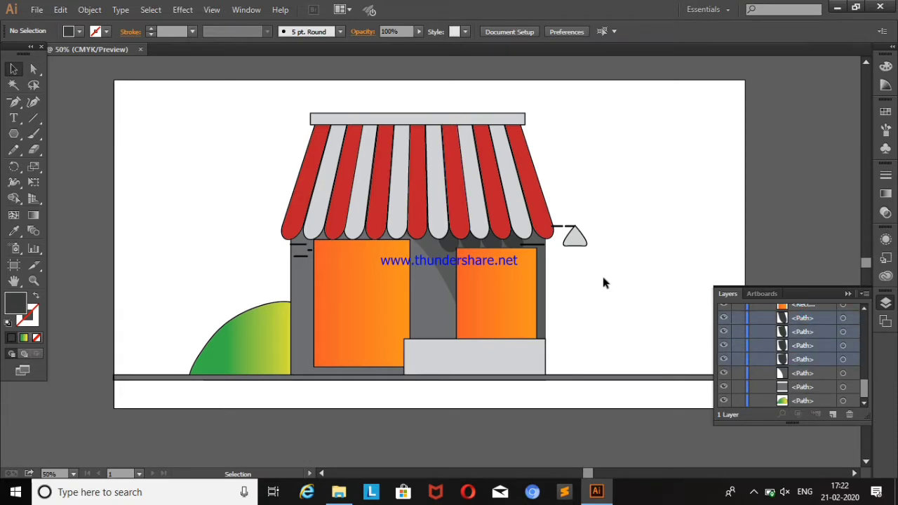
left_click(453, 250)
left_click(445, 250)
left_click(491, 247, "shift")
left_click(512, 247, "shift")
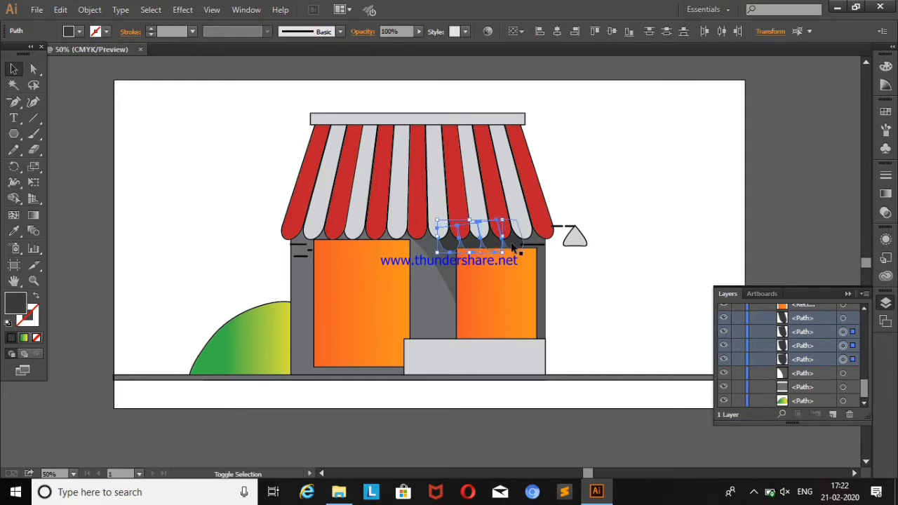
key("Up")
key("Up")
key("Up")
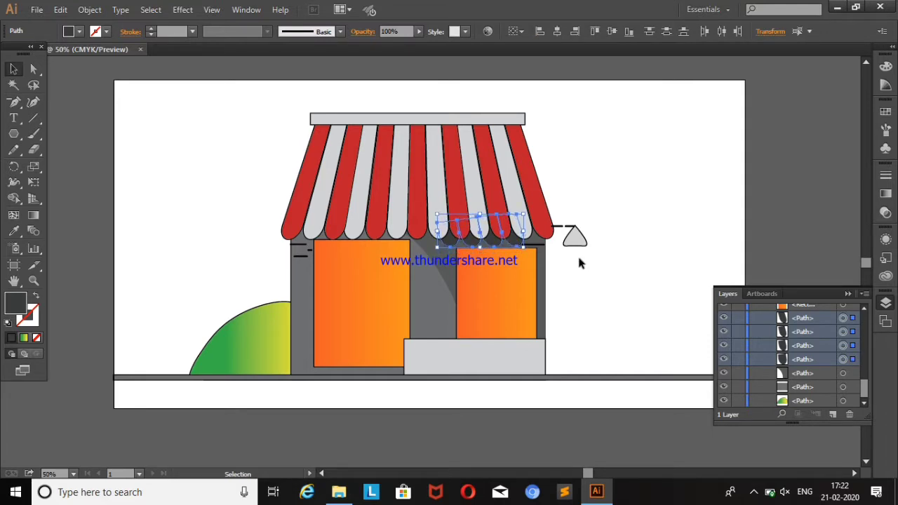
left_click(847, 294)
left_click(168, 117)
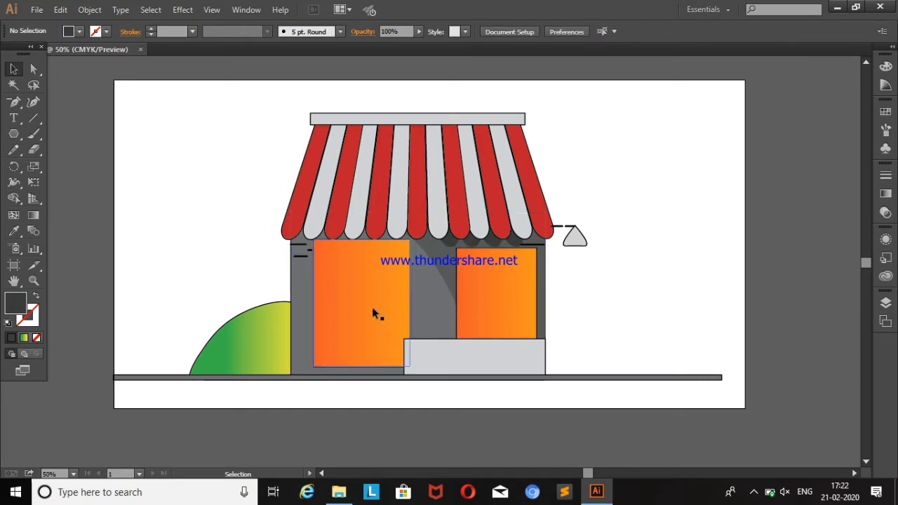
Duplicate the left orange door to the right and remove the copy's outline stroke
left_click_drag(372, 310, 686, 298)
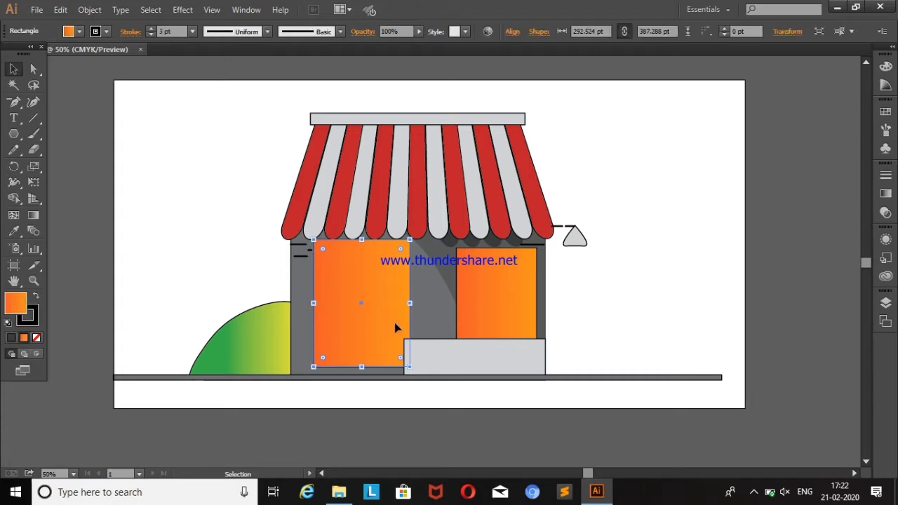
left_click(696, 161)
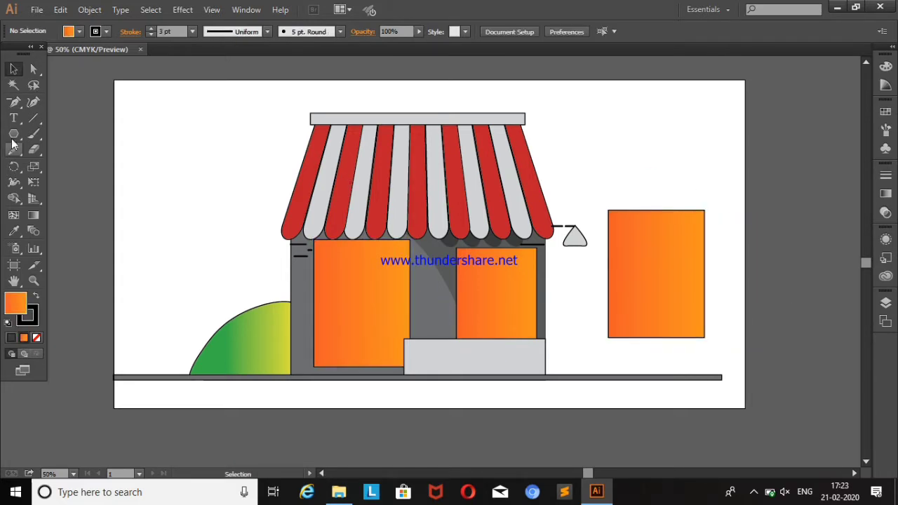
key("ctrl+z")
left_click(106, 31)
left_click(17, 58)
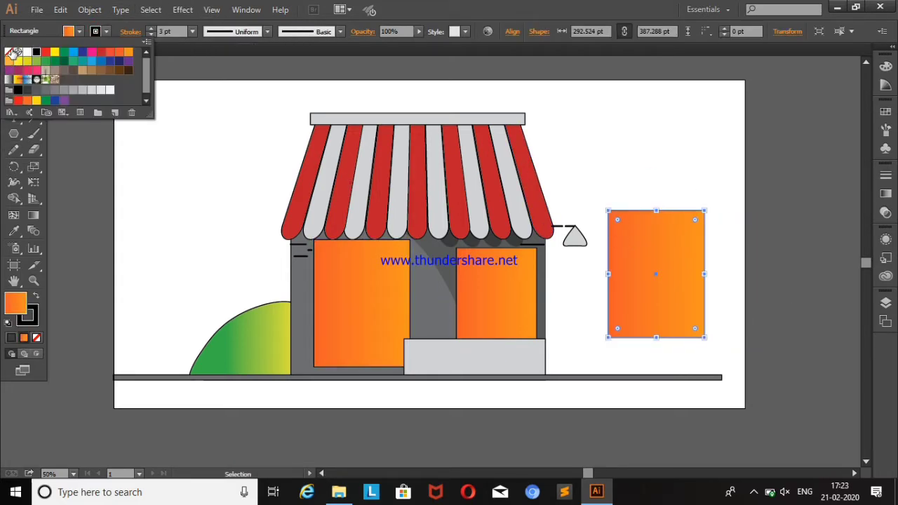
Erase several diagonal stripes across the copied door rectangle
left_click(34, 150)
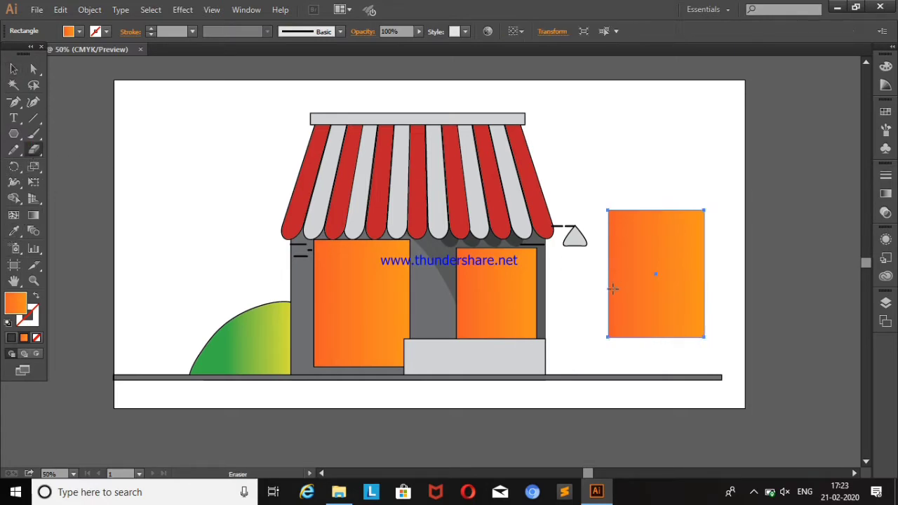
left_click_drag(603, 275, 725, 183)
left_click_drag(597, 306, 723, 228)
left_click_drag(606, 242, 678, 188)
left_click_drag(594, 267, 687, 192)
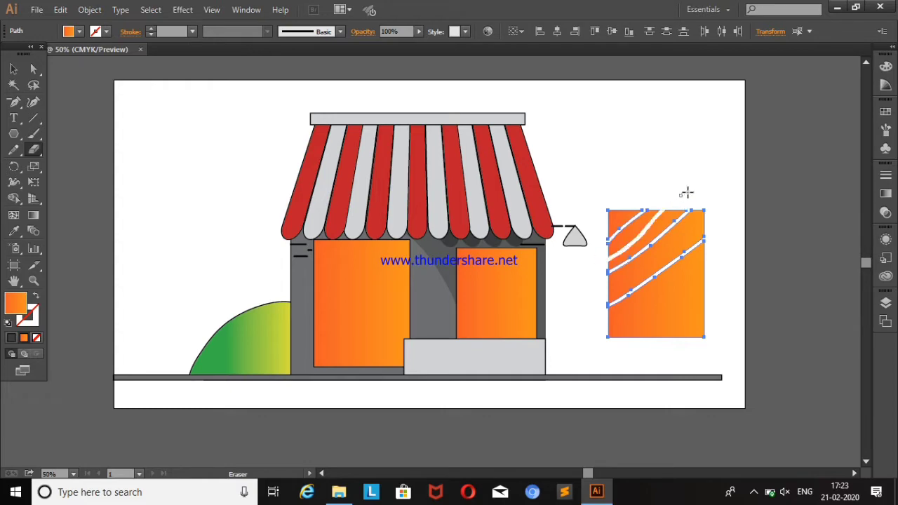
left_click_drag(585, 369, 729, 269)
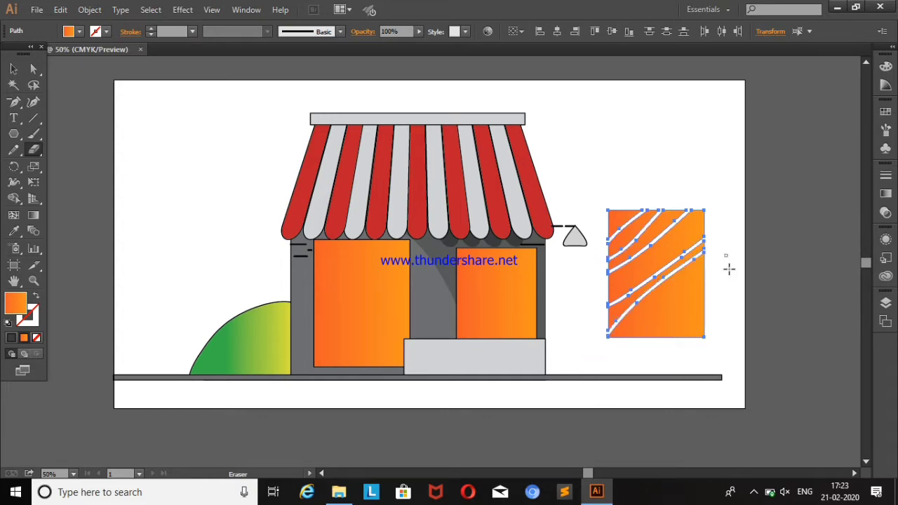
key("v")
left_click(131, 147)
Fill the top-left corner piece and another stripe with lighter orange
left_click(626, 223)
left_click(79, 32)
left_click(31, 77)
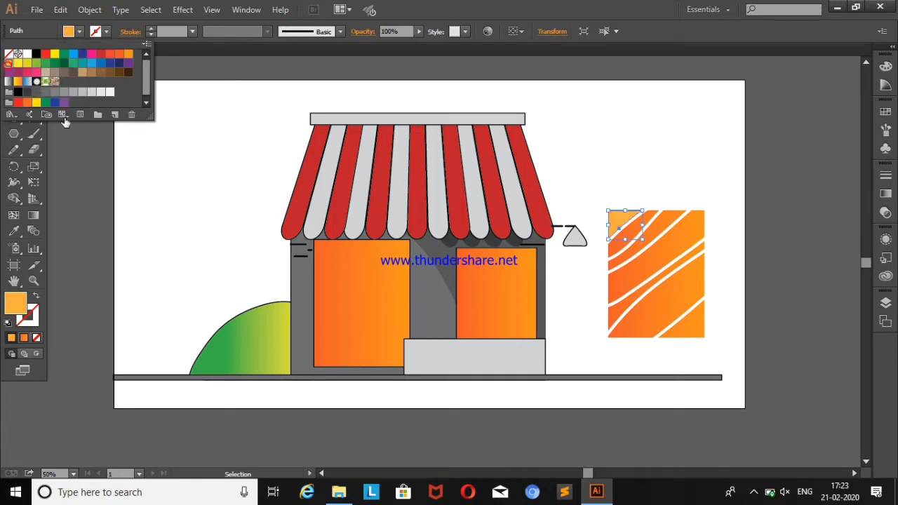
key("Escape")
left_click(596, 166)
left_click(648, 239)
left_click(13, 230)
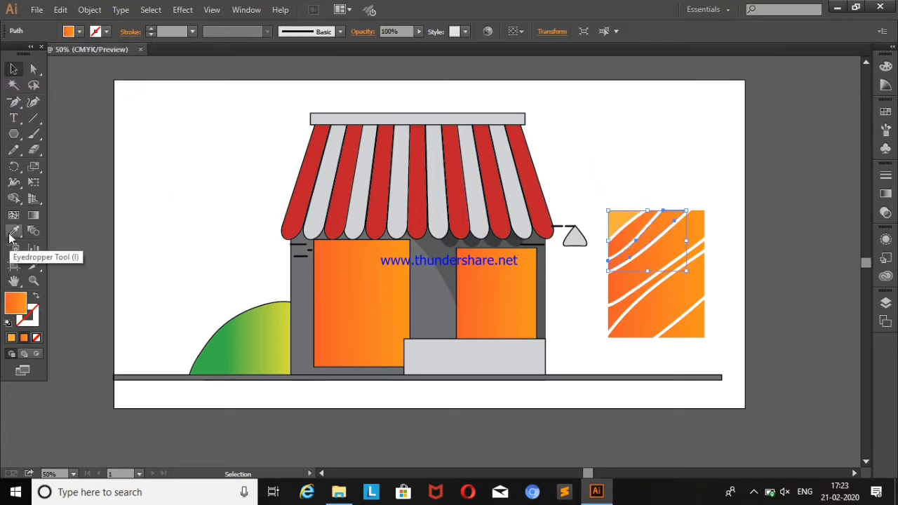
left_click(621, 219)
left_click(14, 68)
left_click(134, 163)
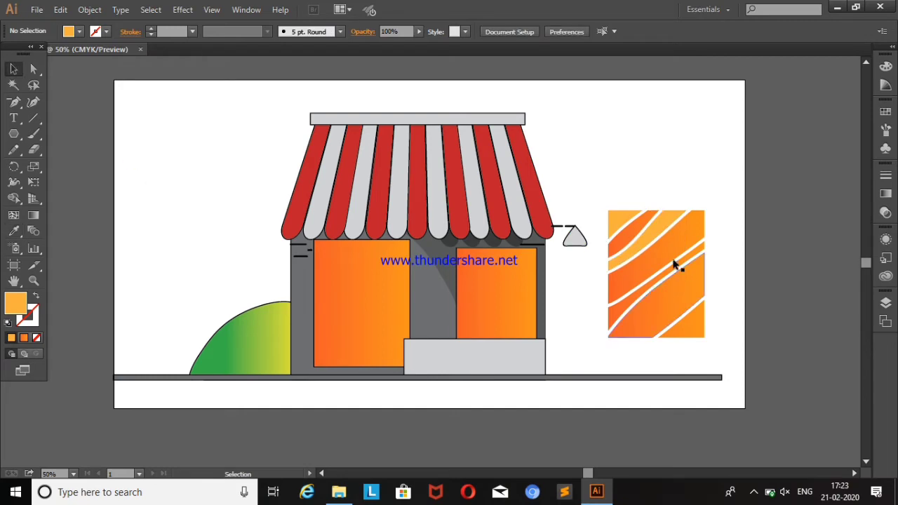
Give a lower piece a darker orange fill and move the striped copy onto the left door
left_click(674, 269)
left_click(80, 31)
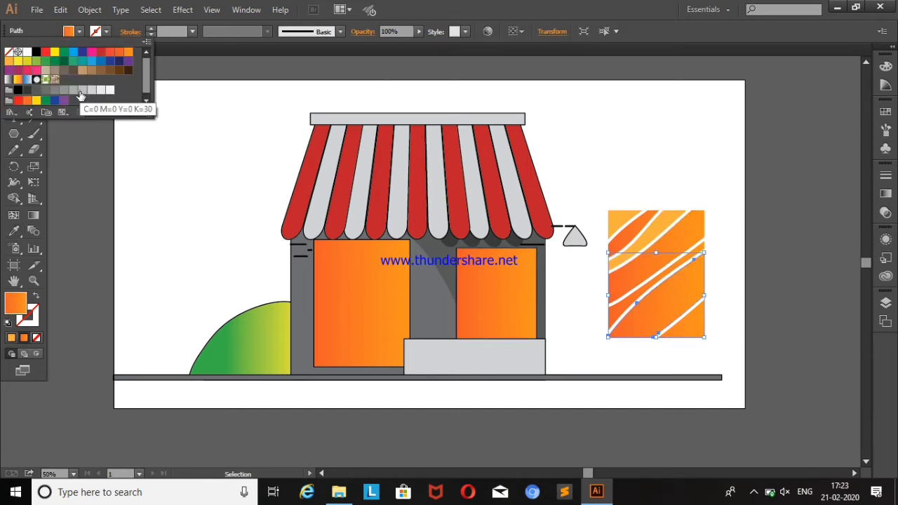
left_click(126, 61)
left_click(588, 287)
left_click_drag(605, 205, 720, 336)
left_click_drag(653, 266, 356, 296)
left_click(665, 170)
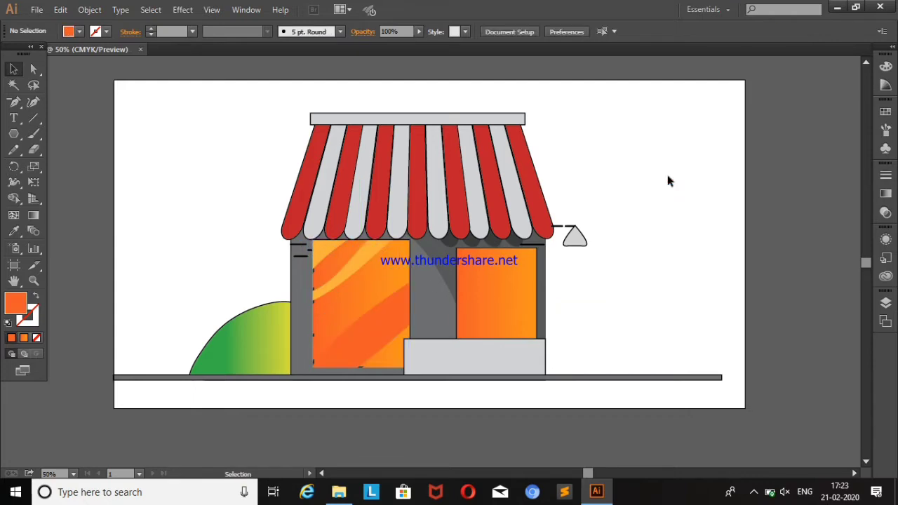
Recolour two diagonal stripes on the door light orange
left_click(367, 304)
left_click(68, 31)
left_click(15, 237)
left_click(354, 257)
key("v")
left_click(205, 197)
left_click(435, 355)
left_click(390, 357)
left_click(13, 230)
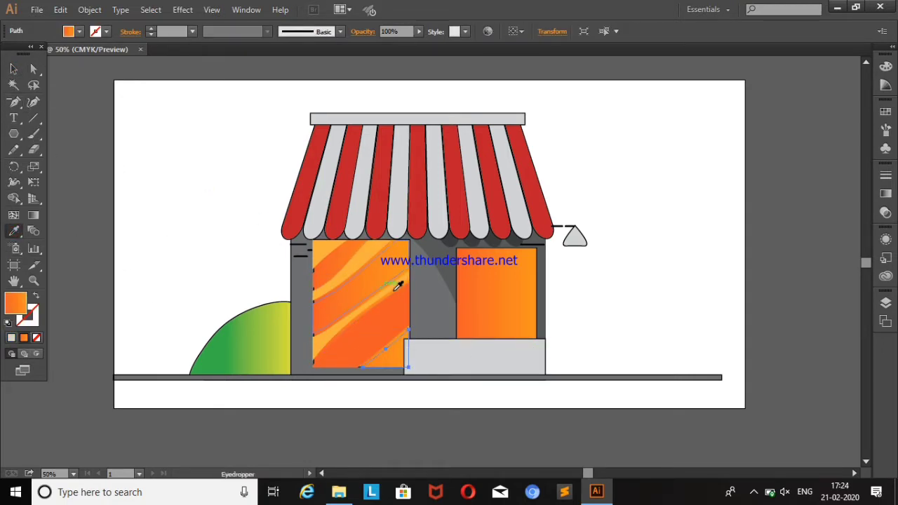
left_click(359, 263)
key("v")
left_click(201, 186)
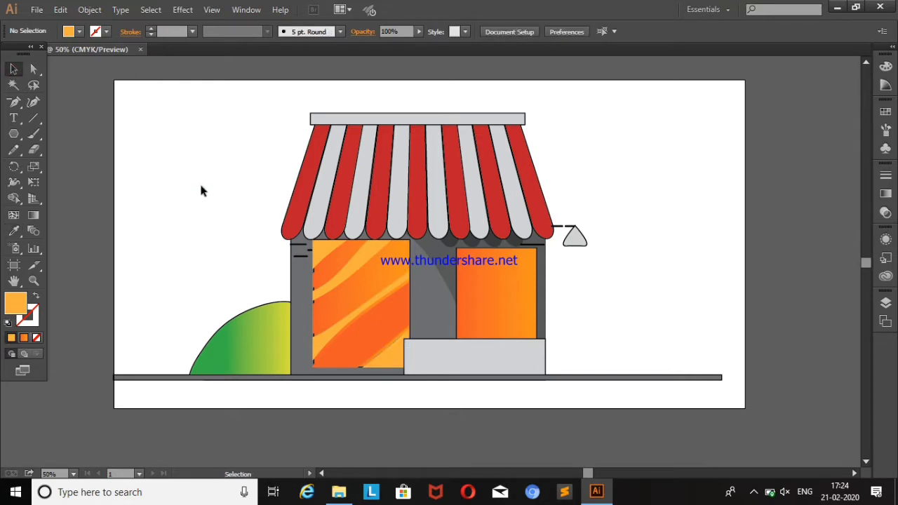
Make the lower door stripe darker orange and clear the selection
left_click(409, 306)
left_click(13, 231)
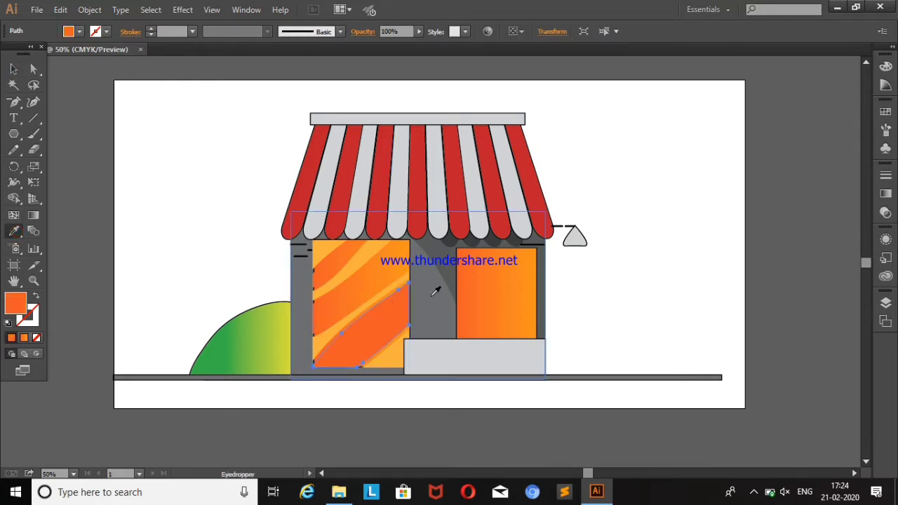
left_click(366, 260)
left_click(531, 272)
key("v")
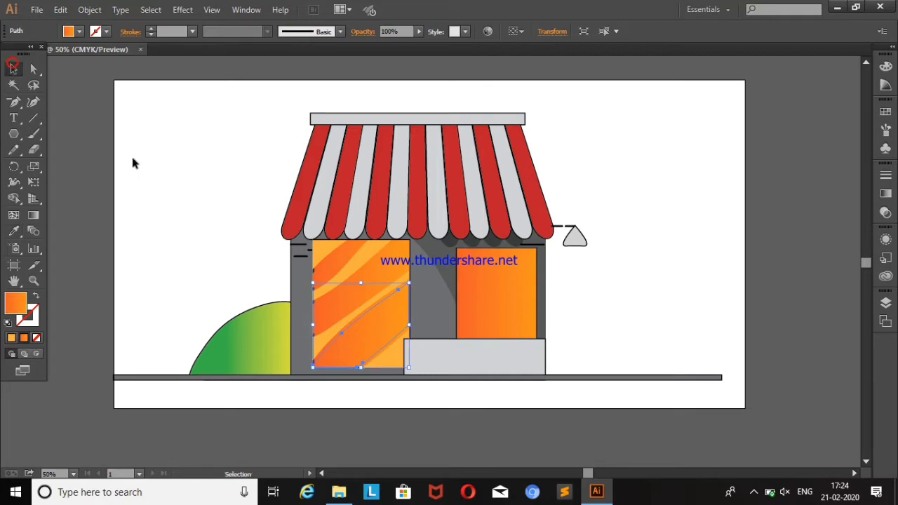
left_click(181, 198)
left_click(484, 311)
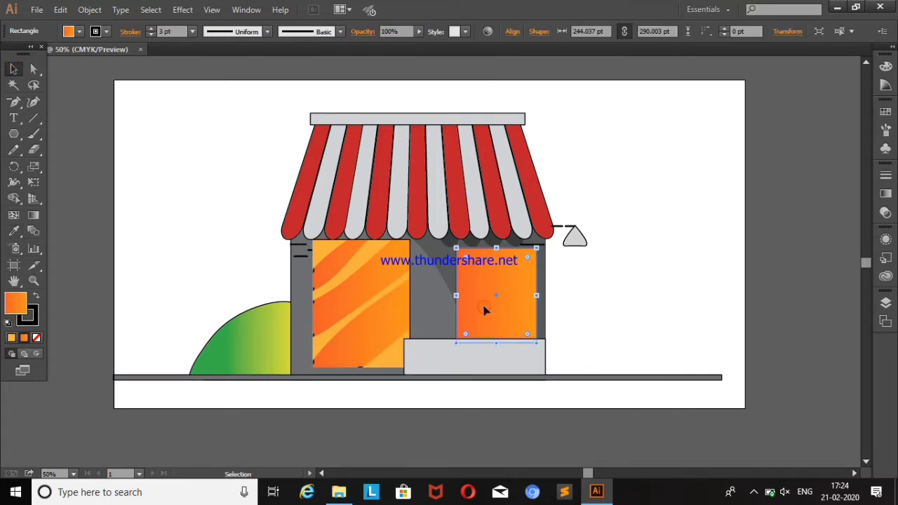
Copy the right window beside the awning and erase diagonal stripes across the copy
left_click_drag(487, 311, 626, 290, "alt")
key("shift+e")
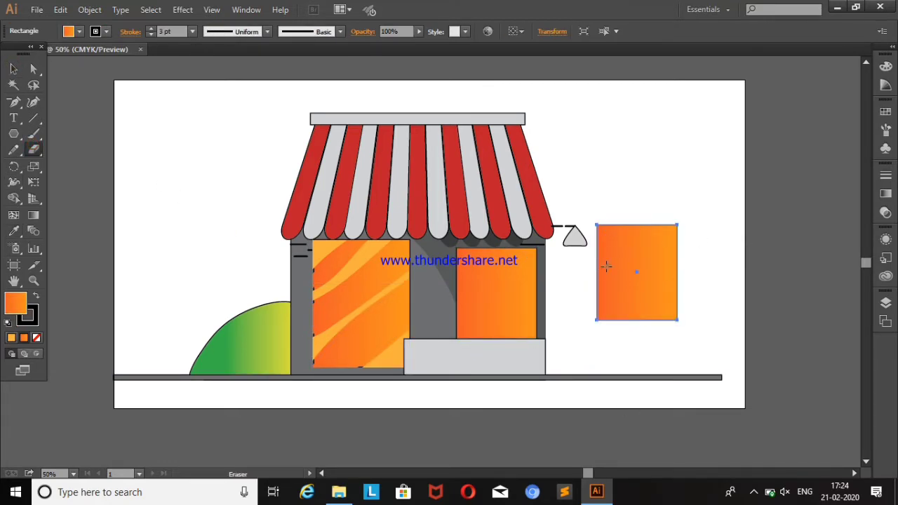
left_click_drag(648, 220, 589, 303)
left_click_drag(679, 220, 611, 324)
left_click_drag(681, 285, 651, 325)
left_click_drag(695, 234, 656, 286)
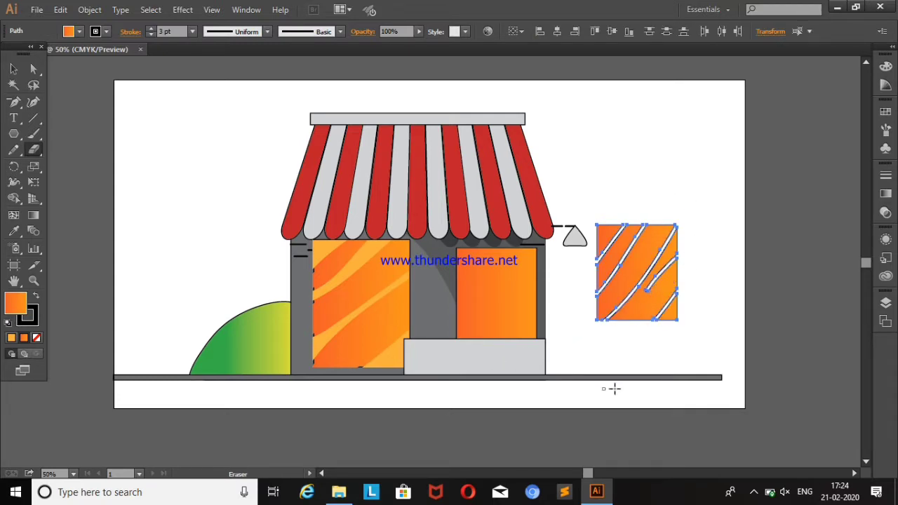
left_click_drag(631, 336, 704, 215)
Remove the outline strokes from the striped window copy
left_click(13, 68)
left_click(141, 174)
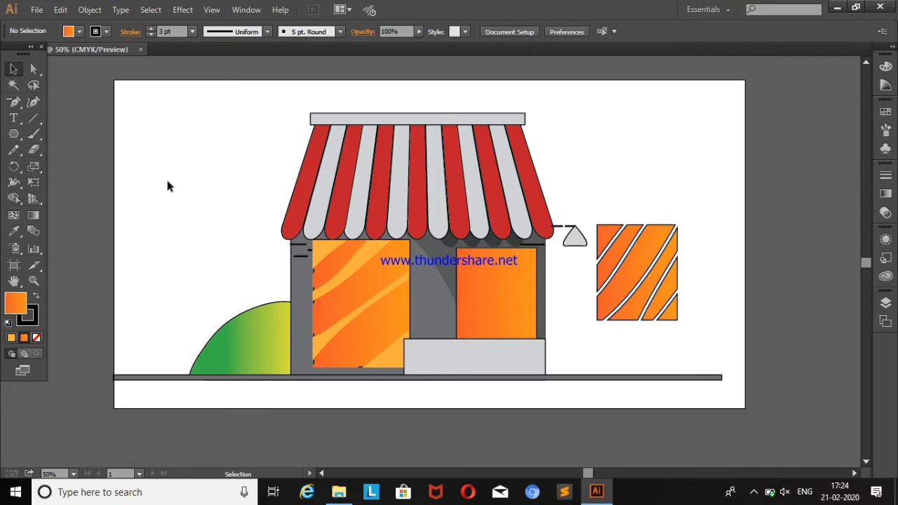
left_click_drag(581, 210, 696, 325)
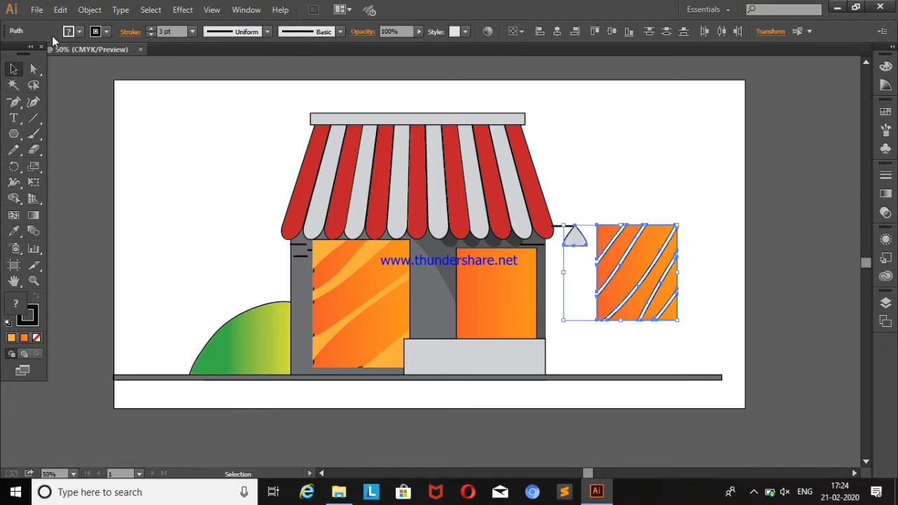
left_click(68, 31)
left_click(9, 52)
left_click(168, 188)
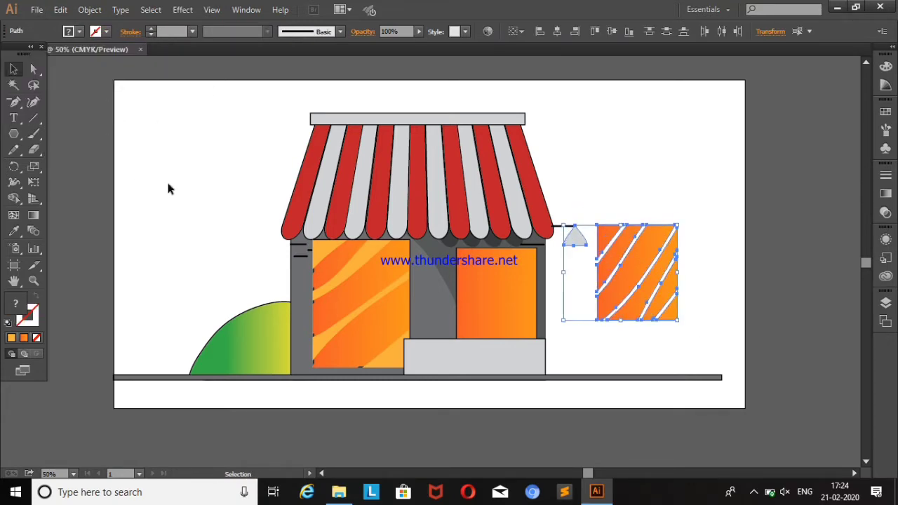
left_click(167, 179)
left_click_drag(594, 198, 680, 330)
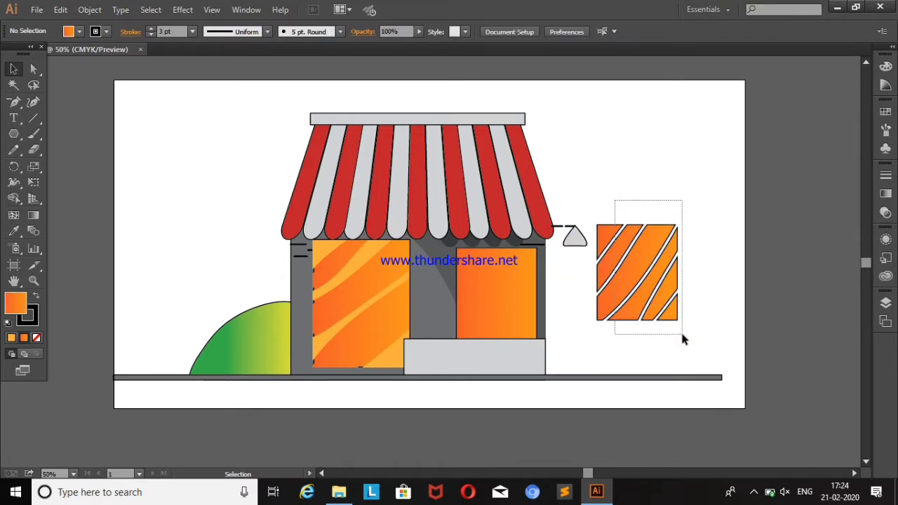
left_click(107, 33)
left_click(9, 53)
left_click(203, 184)
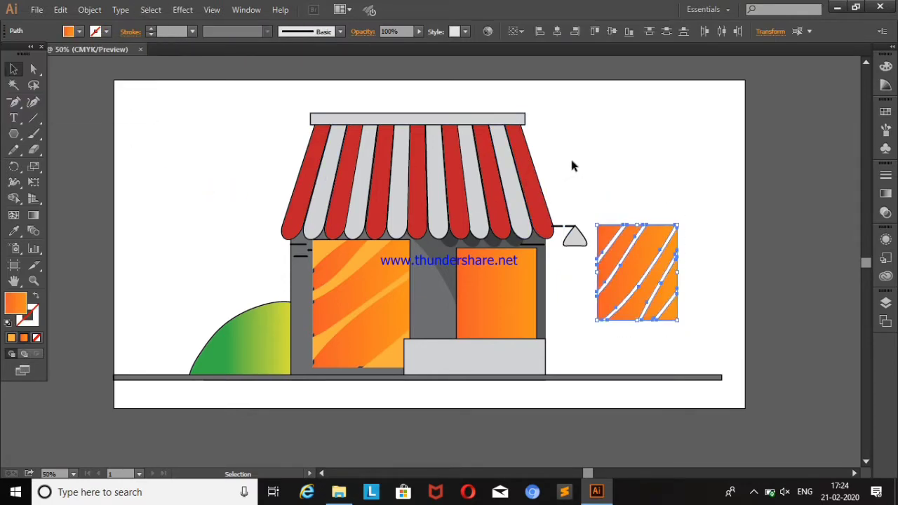
left_click(568, 157)
Recolour the copy's corner triangle and two stripes with the door's lighter orange
left_click(600, 233)
left_click(14, 231)
left_click(319, 249)
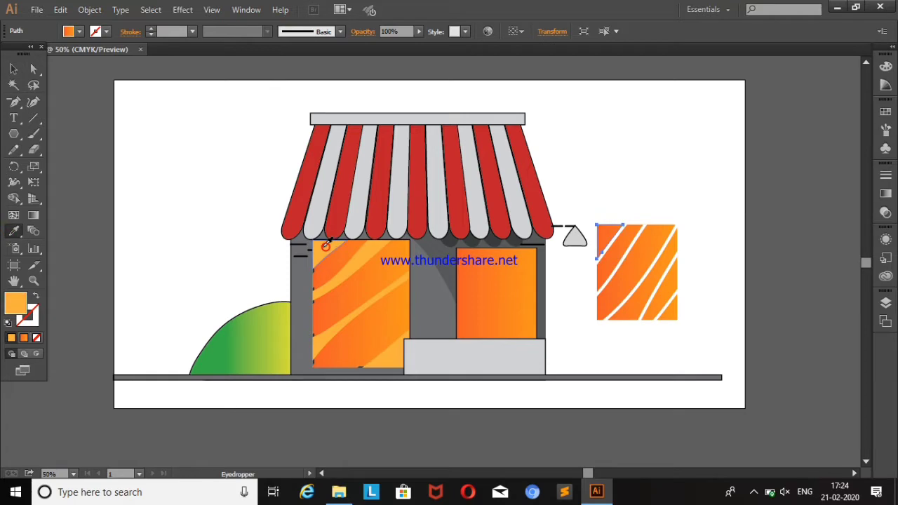
left_click(13, 69)
left_click(640, 271)
left_click(13, 230)
left_click(356, 265)
left_click(13, 69)
left_click(136, 155)
left_click(651, 297)
left_click(13, 230)
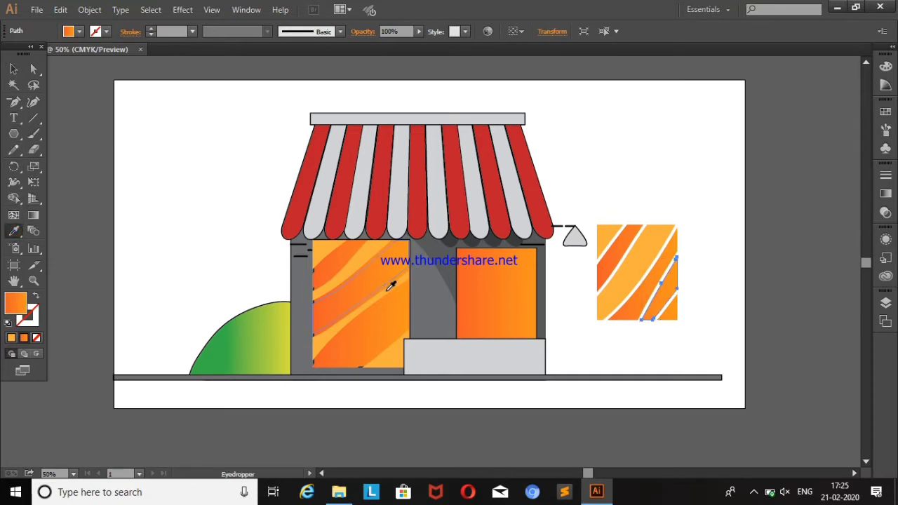
left_click(378, 291)
left_click(13, 69)
left_click(139, 180)
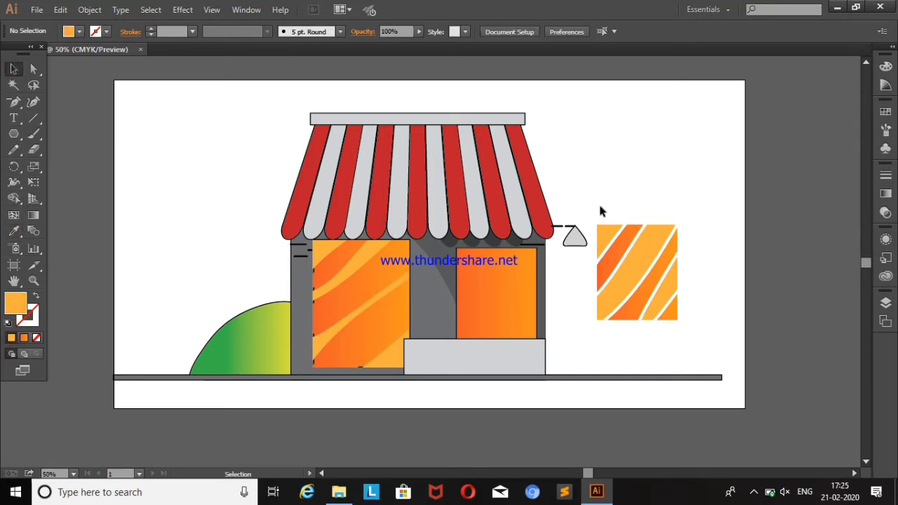
Place the streak pattern in the right window, delete the stray orange triangle, and draw a thin bar left of the shop
left_click_drag(648, 254, 487, 311)
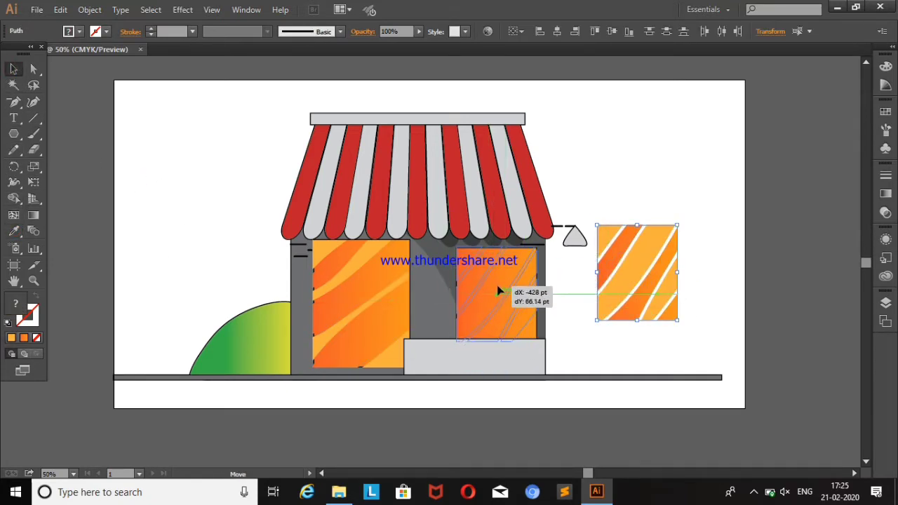
left_click_drag(498, 294, 498, 291)
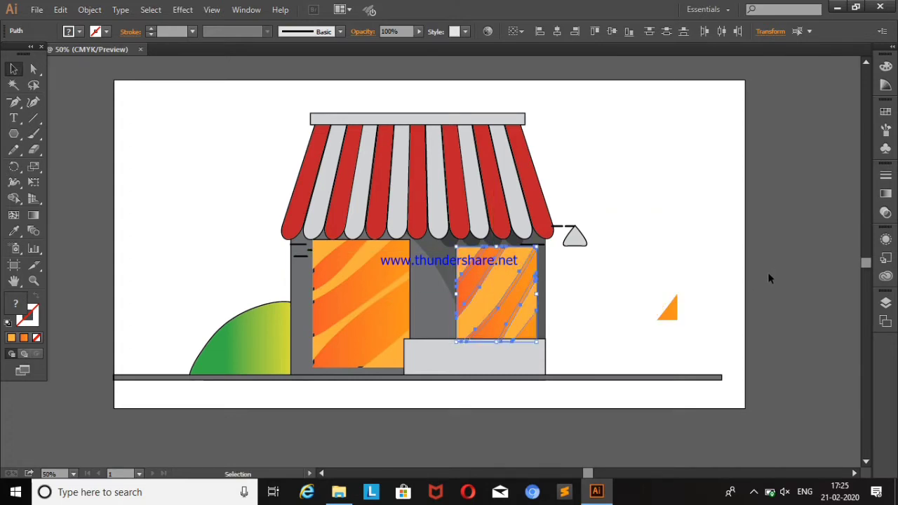
left_click(678, 244)
left_click(668, 307)
key("Delete")
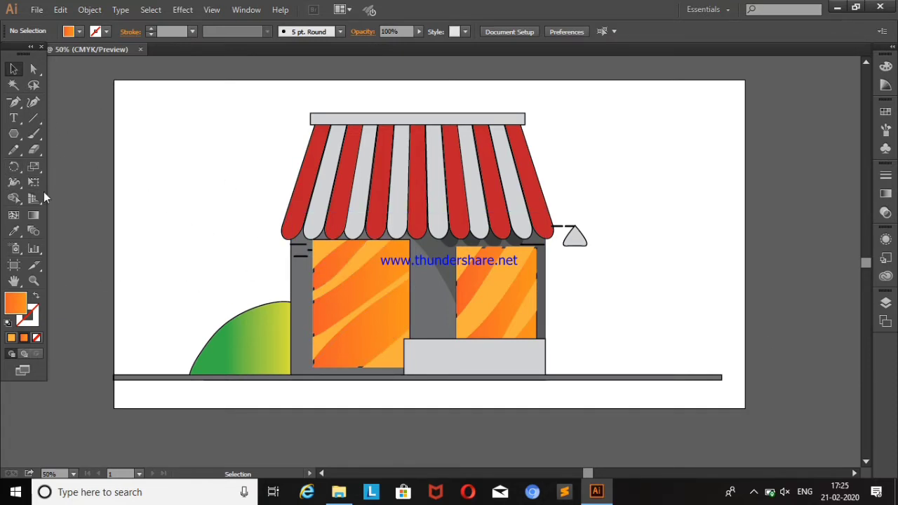
left_click_drag(14, 134, 70, 134)
left_click_drag(124, 201, 188, 202)
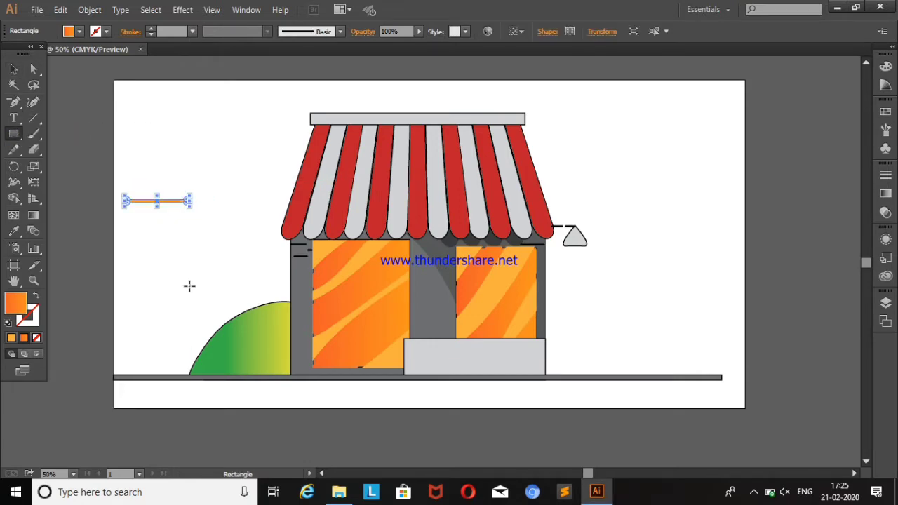
Make the thin bar white, tilt it about 42°, and move it onto the left window
left_click(70, 32)
left_click(101, 90)
key("Escape")
key("v")
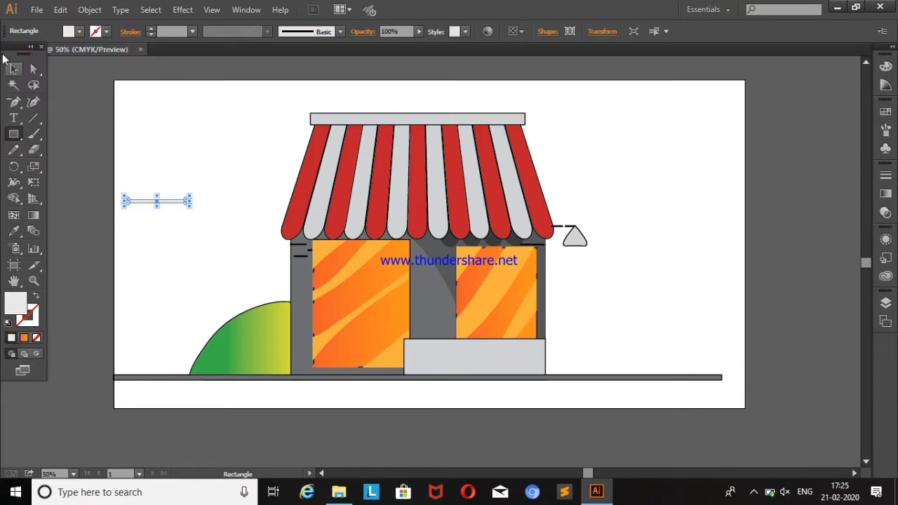
mouse_move(190, 196)
left_mouse_down()
mouse_move(187, 160)
mouse_move(194, 161)
left_mouse_up()
mouse_move(158, 201)
left_mouse_down()
mouse_move(342, 252)
mouse_move(324, 259)
mouse_move(339, 268)
mouse_move(228, 209)
mouse_move(210, 221)
mouse_move(333, 275)
left_mouse_up()
Position two white glint bars across the left window's upper-left corner
left_click(241, 114)
left_click(205, 225)
left_click(173, 158)
left_click(568, 164)
left_click(163, 155)
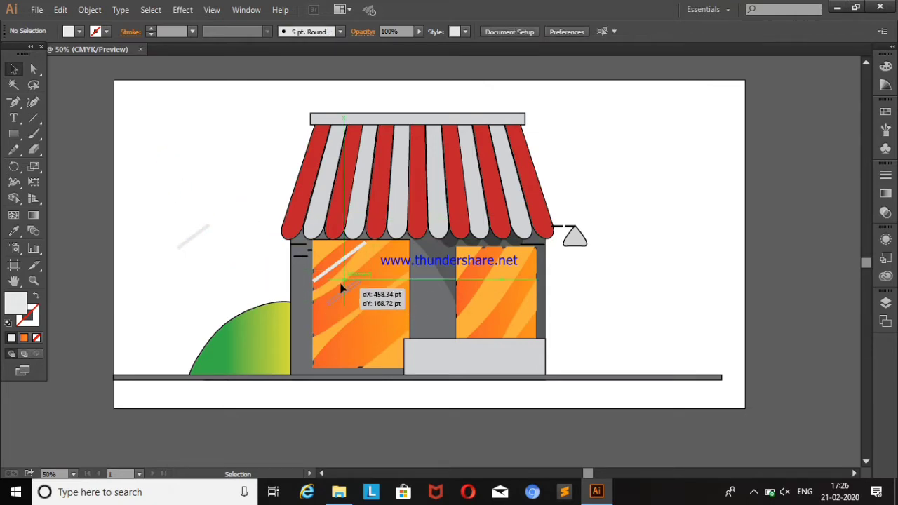
left_click(199, 133)
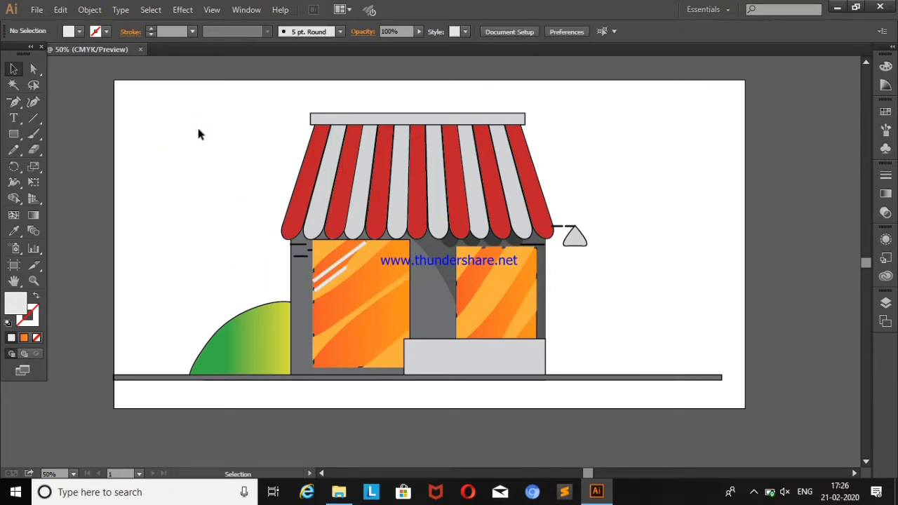
mouse_move(341, 260)
left_mouse_down()
mouse_move(315, 284)
mouse_move(340, 279)
left_mouse_up()
left_click(305, 295)
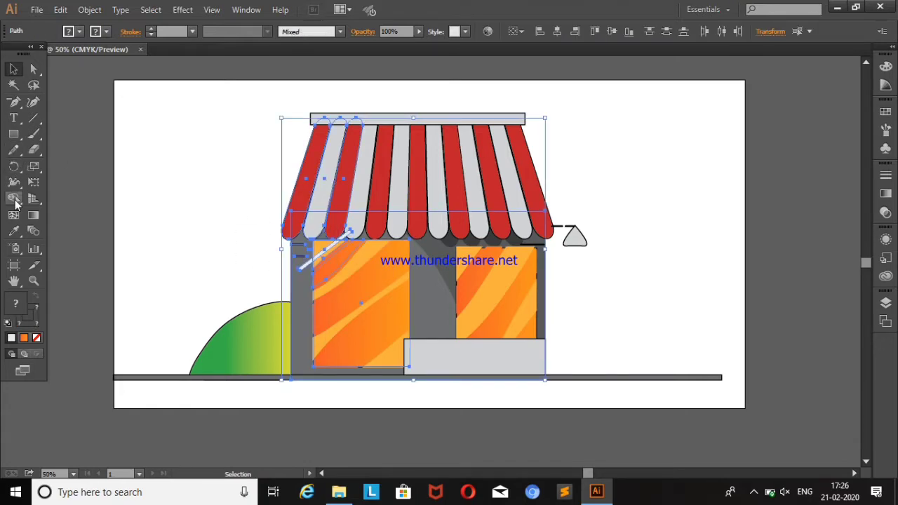
Trim the left window's glint pieces spilling outside the pane with Shape Builder
left_click(13, 197)
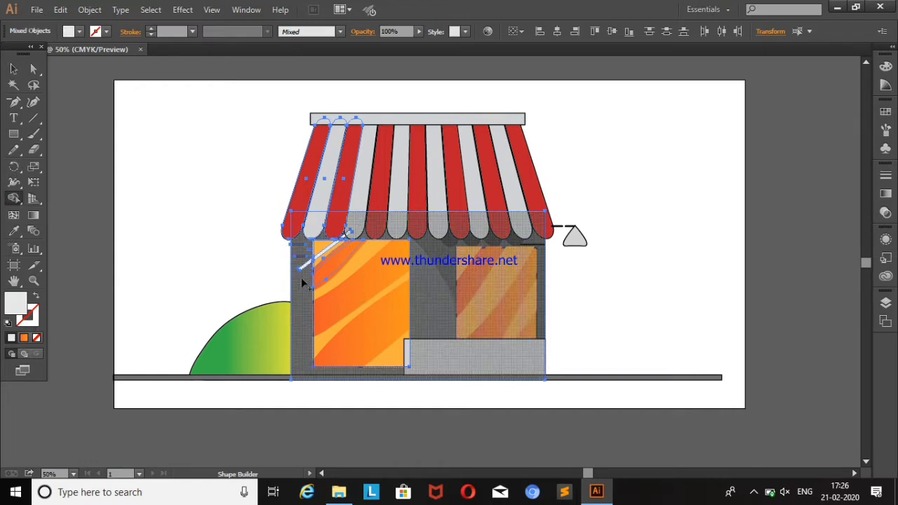
key("v")
left_click(177, 136)
left_click(344, 242)
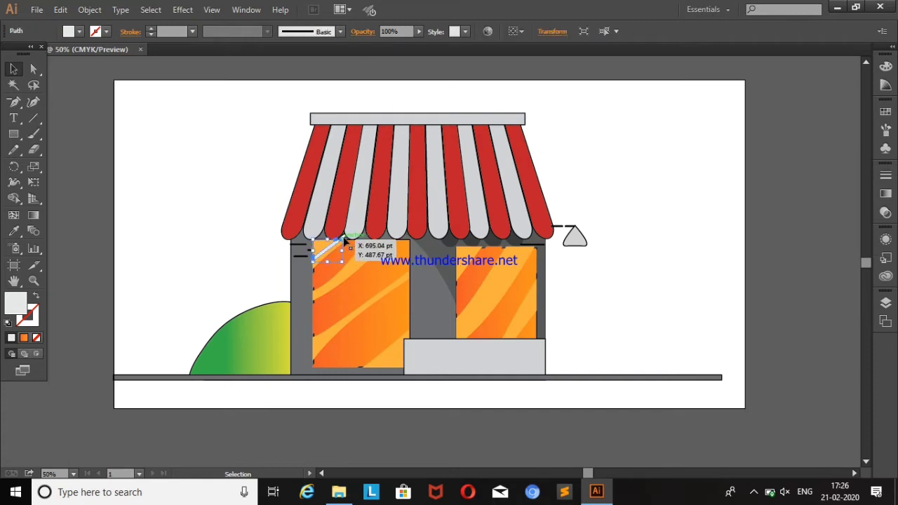
left_click(676, 188)
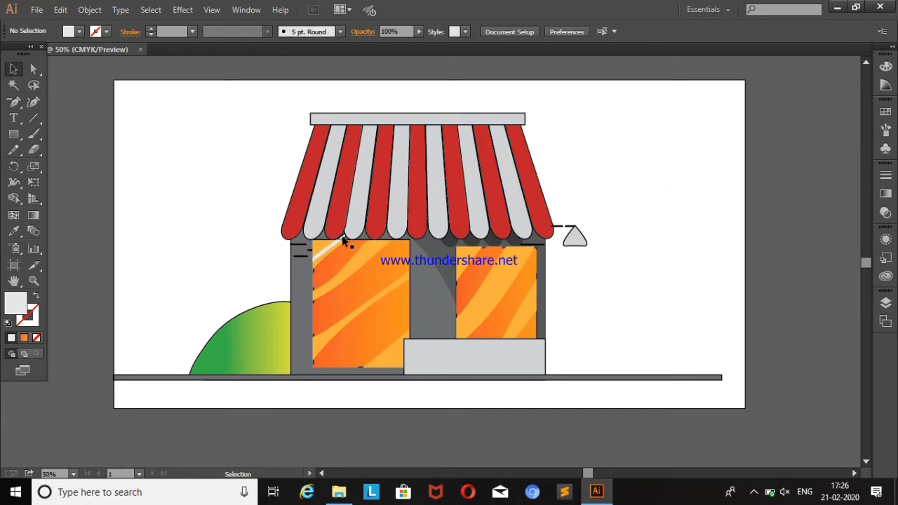
left_click_drag(356, 260, 356, 259)
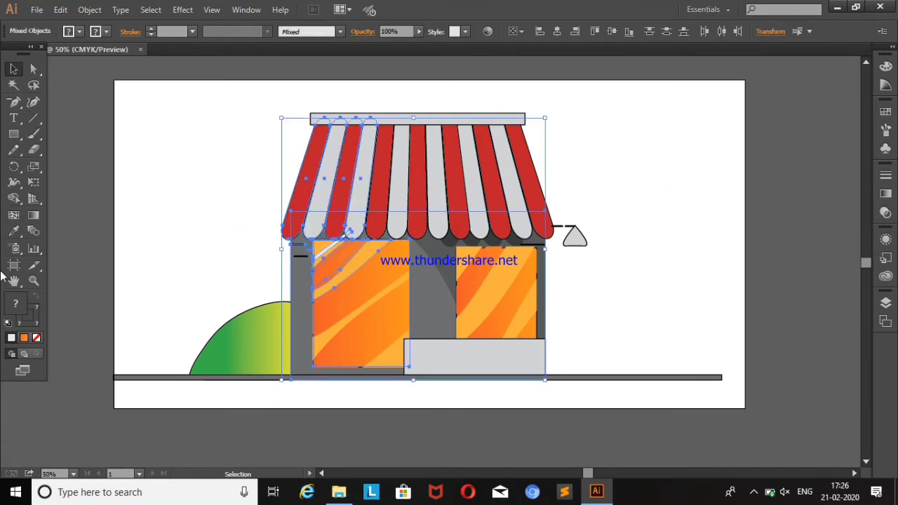
left_click(16, 231)
left_click(14, 200)
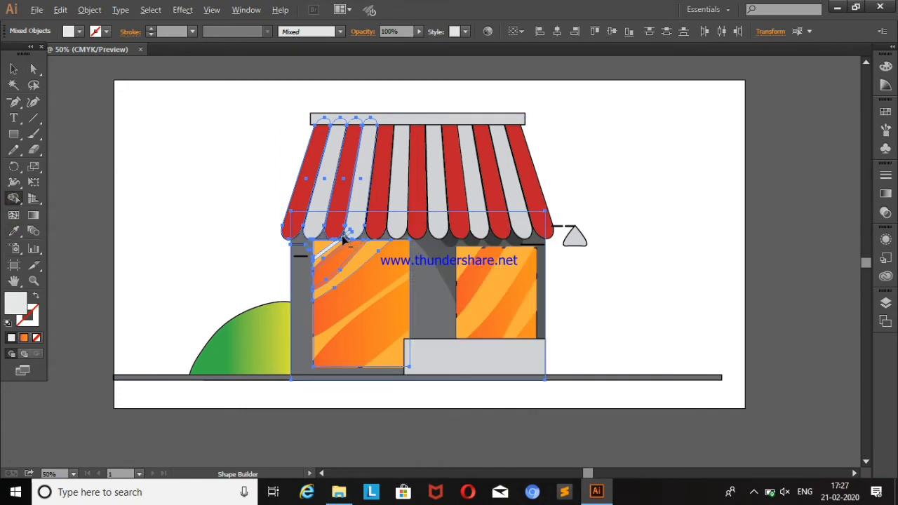
left_click(13, 68)
left_click(143, 154)
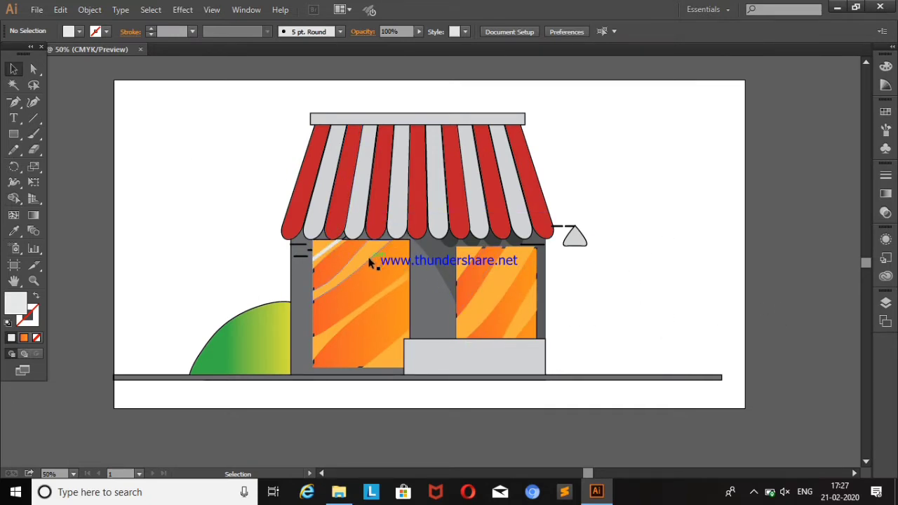
Draw another thin white bar and place it across the right window
left_click(14, 133)
mouse_move(124, 195)
left_mouse_down()
mouse_move(153, 198)
mouse_move(170, 219)
mouse_move(157, 201)
mouse_move(463, 268)
left_mouse_up()
key("v")
left_click(141, 194)
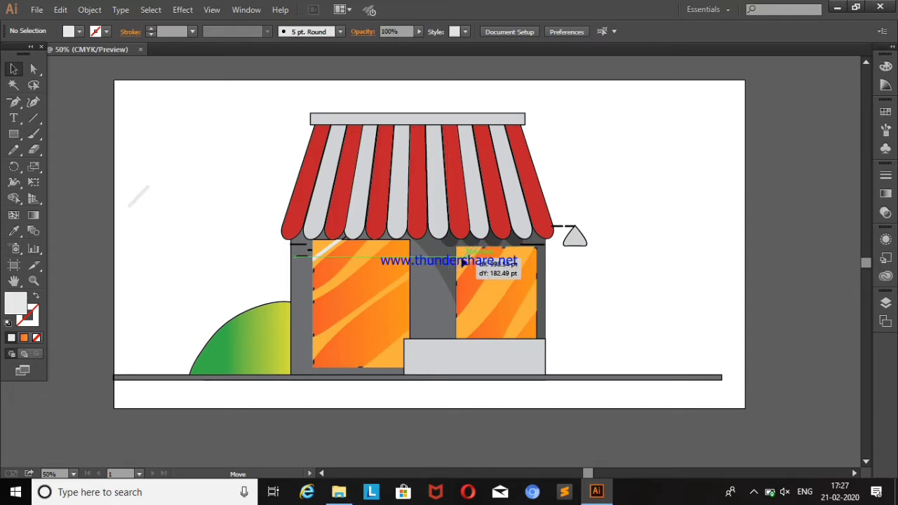
left_click_drag(463, 268, 468, 256)
left_click(701, 172)
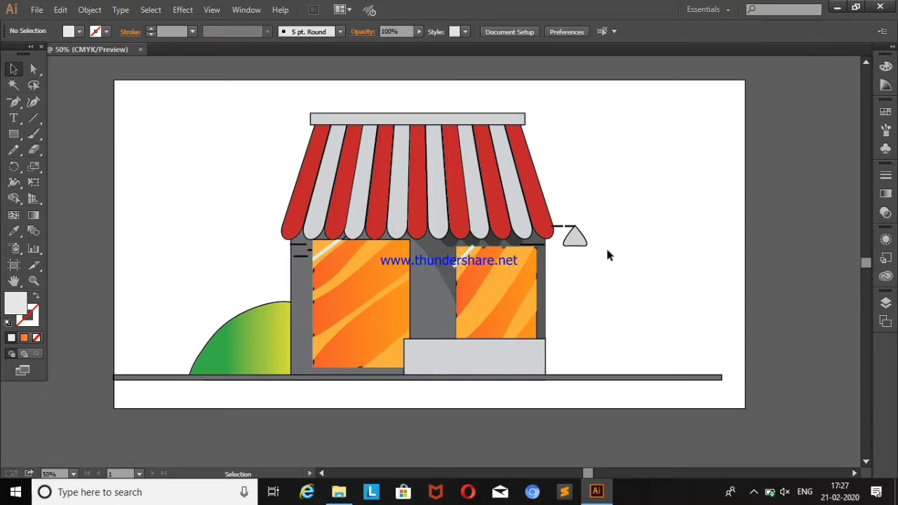
Trim the right window's glint to the pane and tidy the leftover piece at its top
left_click(435, 284)
key("shift+m")
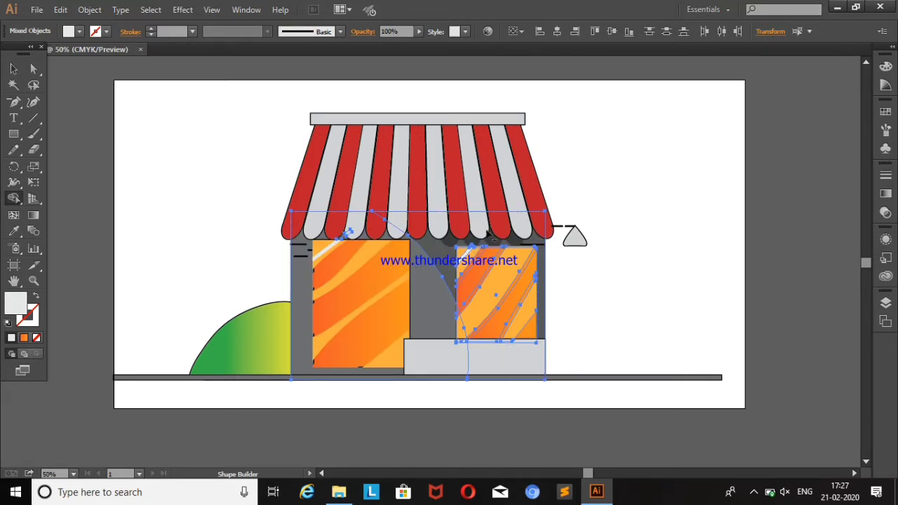
left_click(14, 68)
left_click(222, 234)
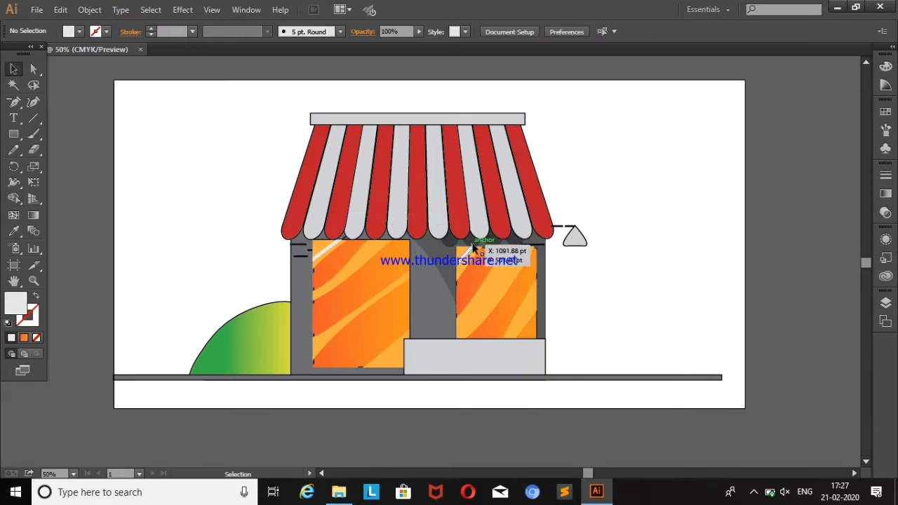
left_click(465, 254)
left_click_drag(465, 254, 470, 249)
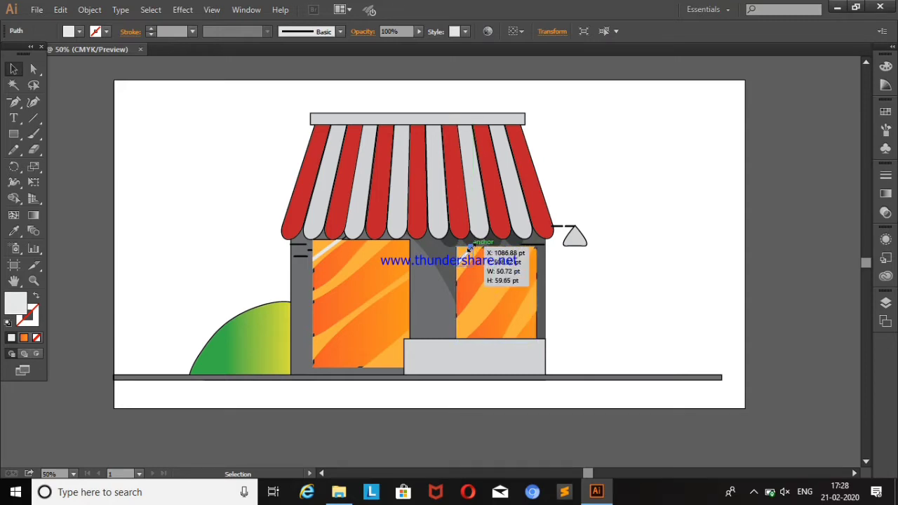
left_click(602, 216)
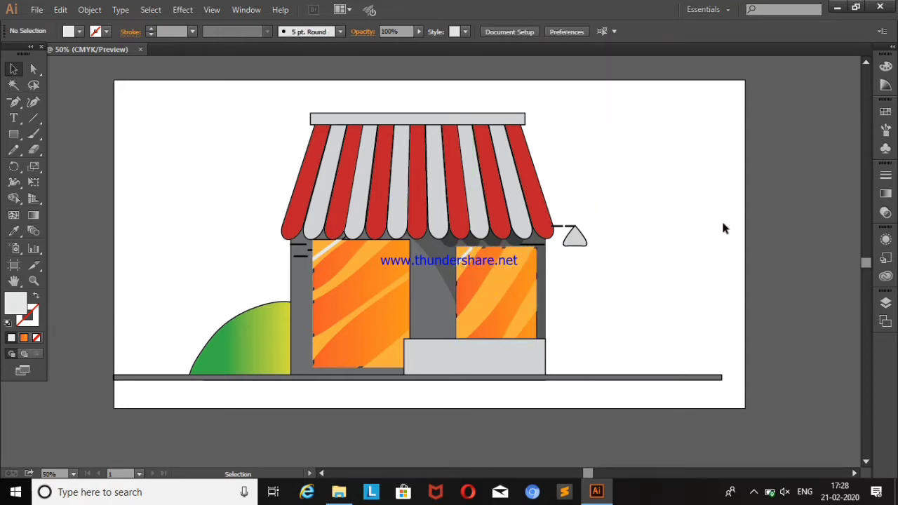
left_click(426, 288)
Copy the wall beside the shop, slice it along a curve with the Knife, and delete the left piece
left_click_drag(426, 288, 744, 238)
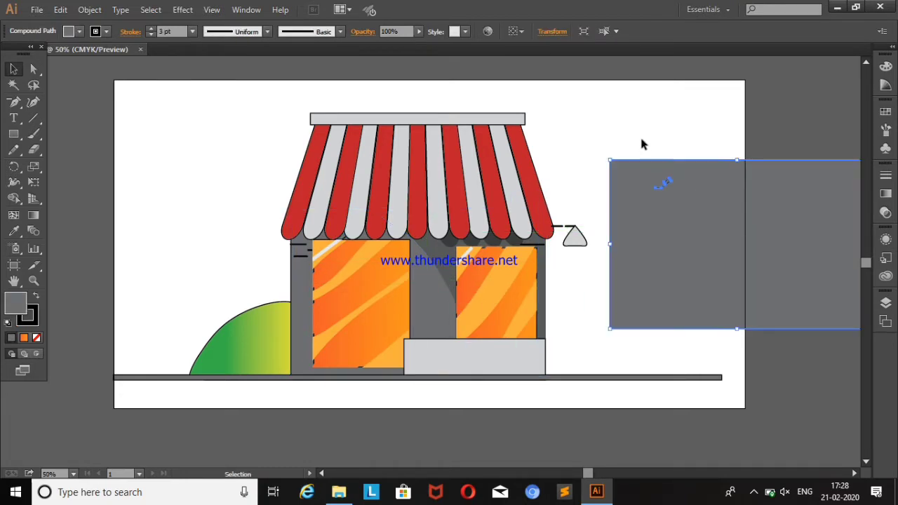
left_click(640, 135)
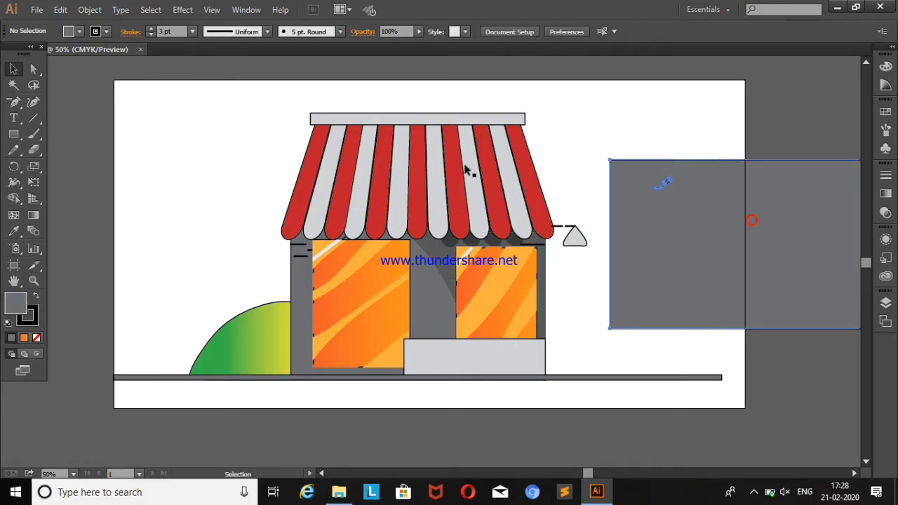
left_click(751, 220)
left_click(34, 150)
left_click_drag(612, 161, 802, 324)
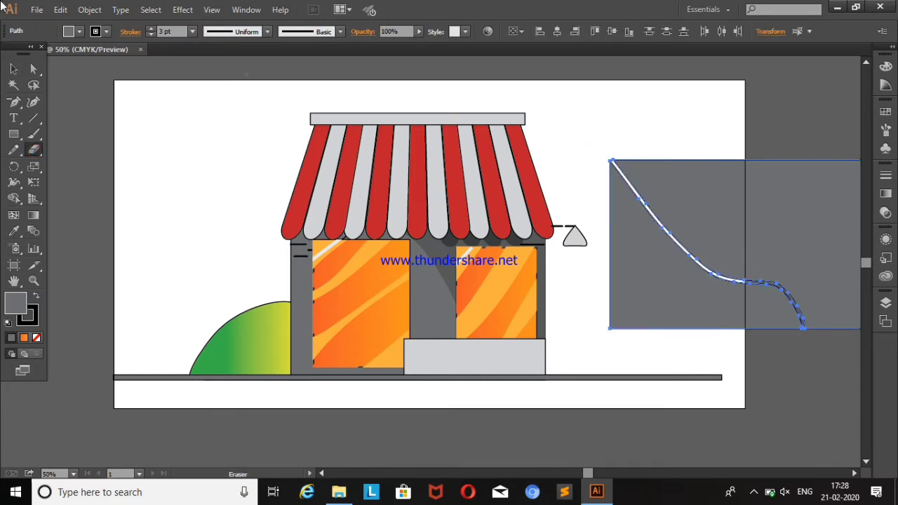
left_click(187, 96)
left_click(804, 201)
left_click(625, 120)
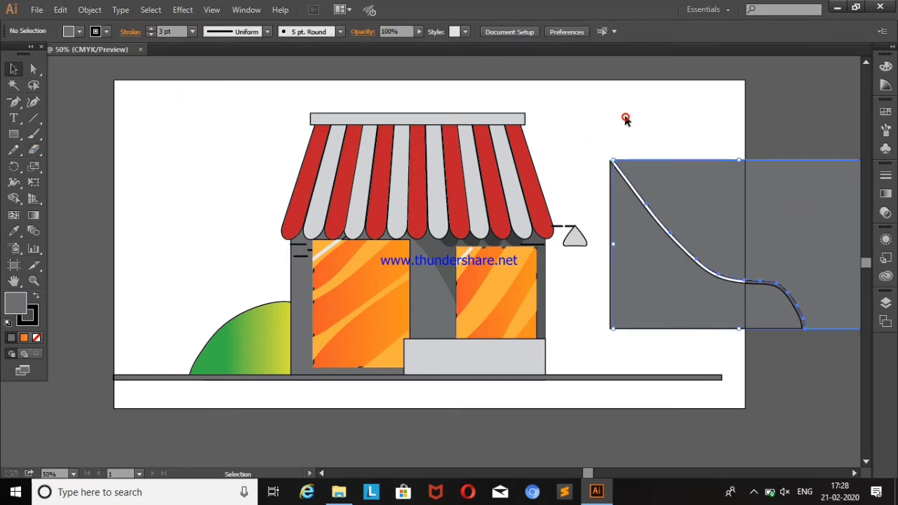
left_click(668, 274)
left_click(665, 271)
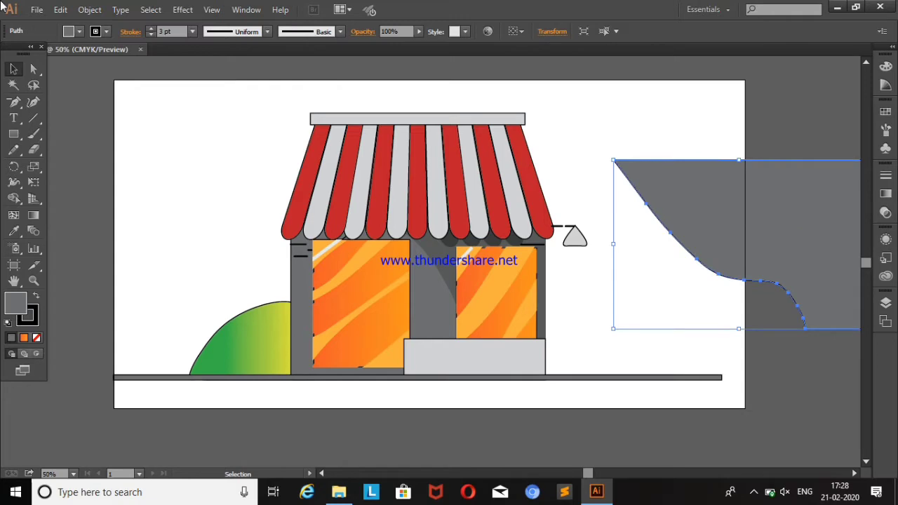
Remove the shadow's outline, fill it darker wall grey, and move it back onto the wall
left_click(95, 32)
left_click(14, 64)
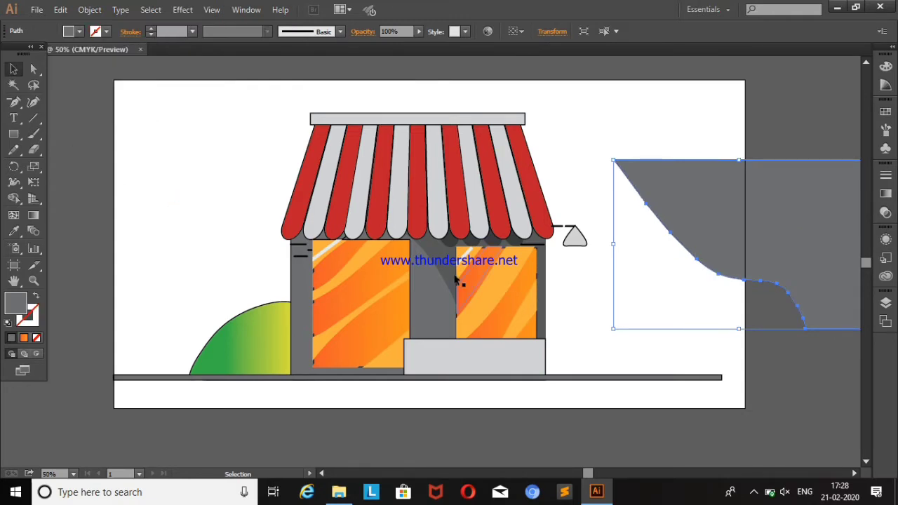
left_click(13, 231)
left_click(700, 257)
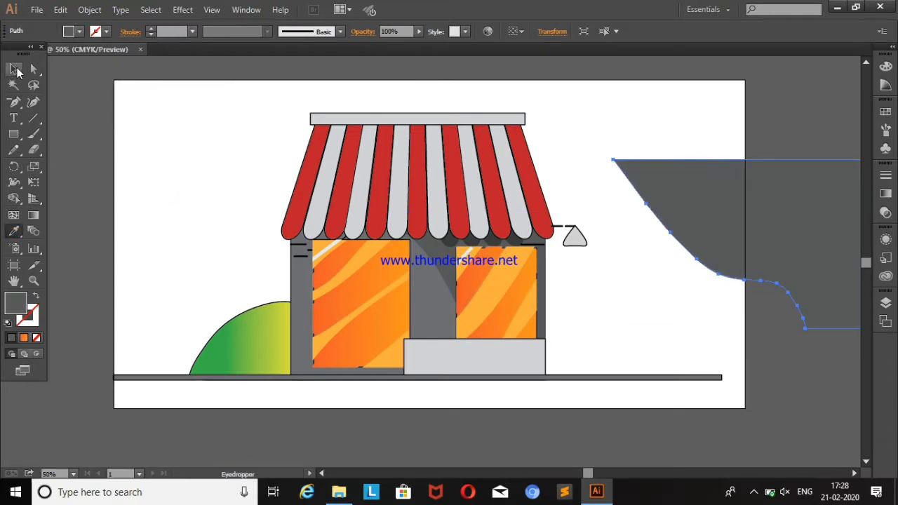
left_click(14, 68)
left_click_drag(743, 187, 423, 240)
left_click(160, 163)
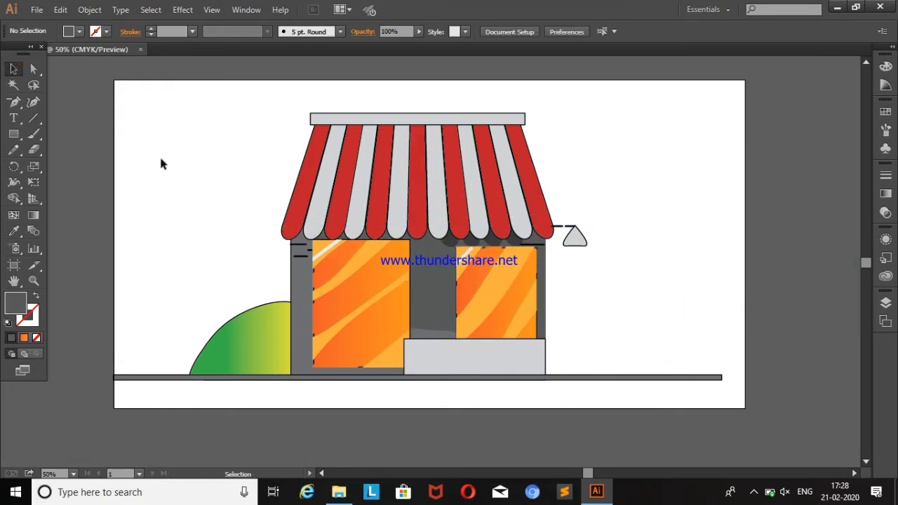
left_click(428, 302)
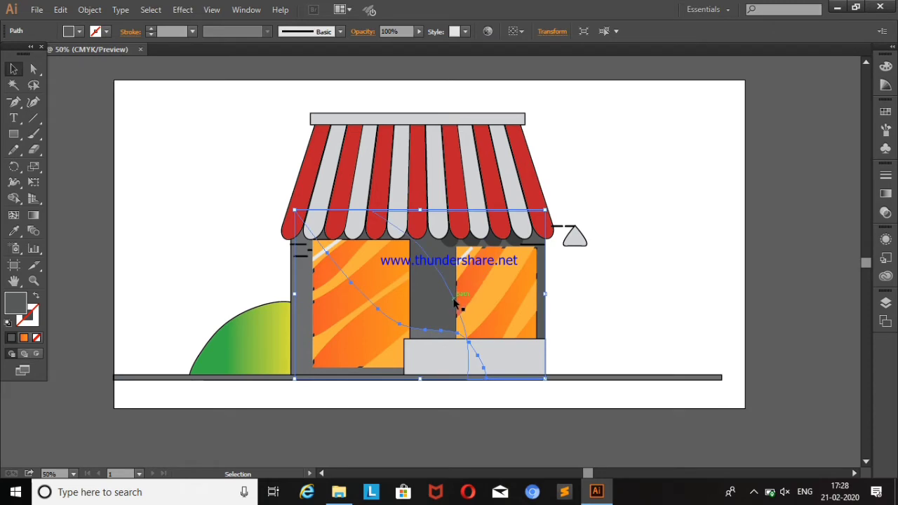
key("ctrl+shift+a")
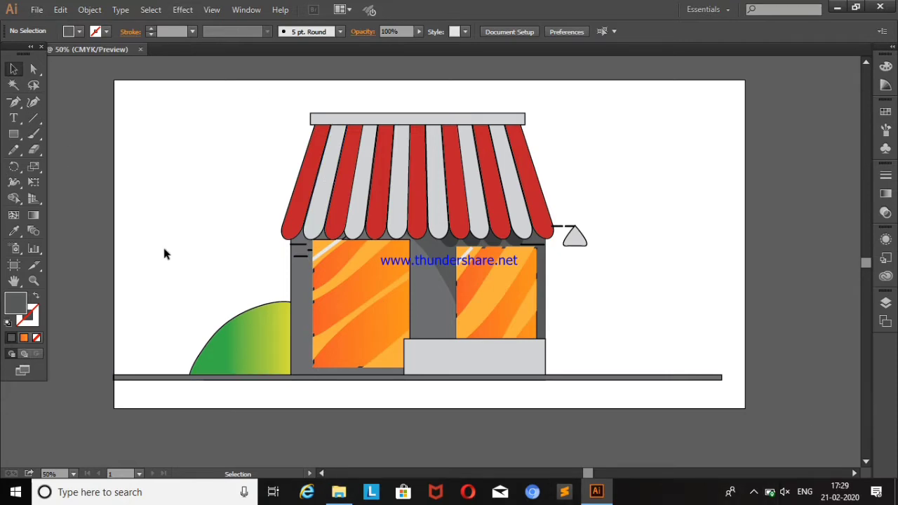
Draw a closed curved bush shape left of the bush and give it the bush's gradient
left_click(33, 101)
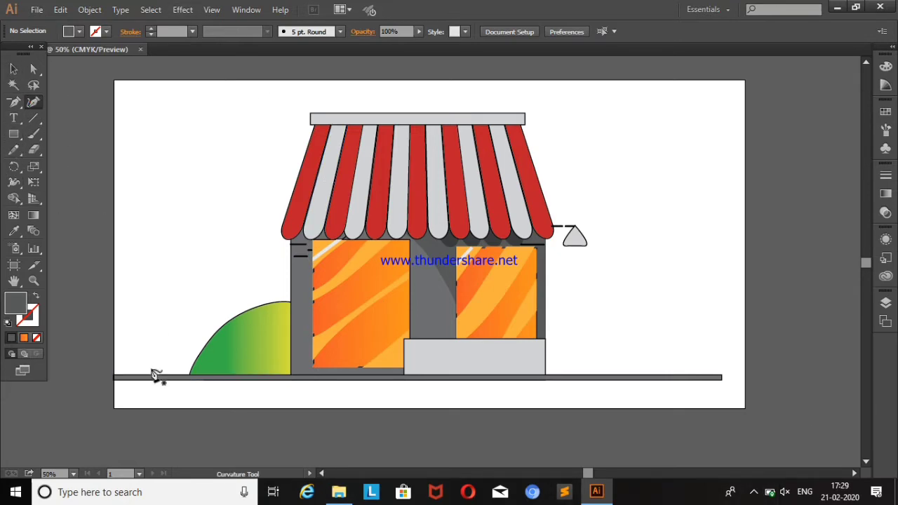
left_click(149, 371)
left_click(157, 320)
left_click(181, 317)
left_click(236, 315)
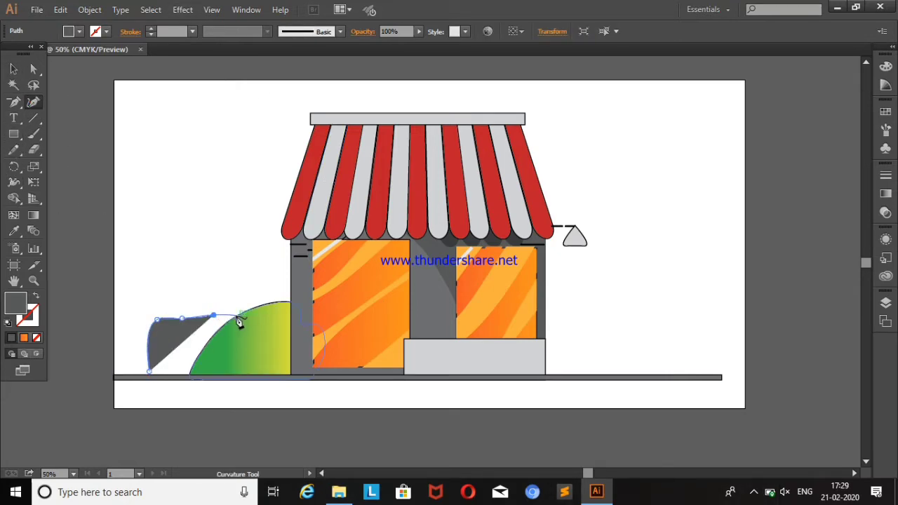
left_click(194, 373)
left_click(151, 373)
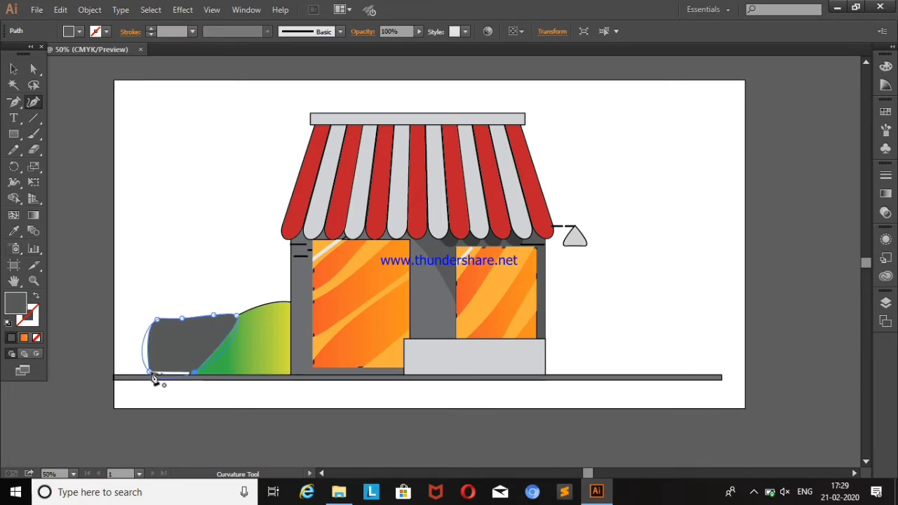
left_click(14, 231)
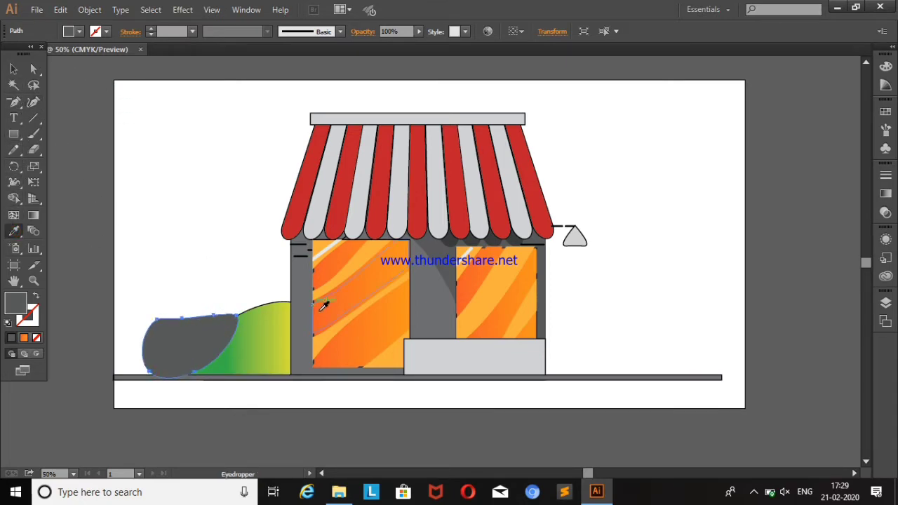
left_click(263, 337)
Send the new left bush behind the original bush in the Layers panel
left_click(15, 69)
left_click(153, 181)
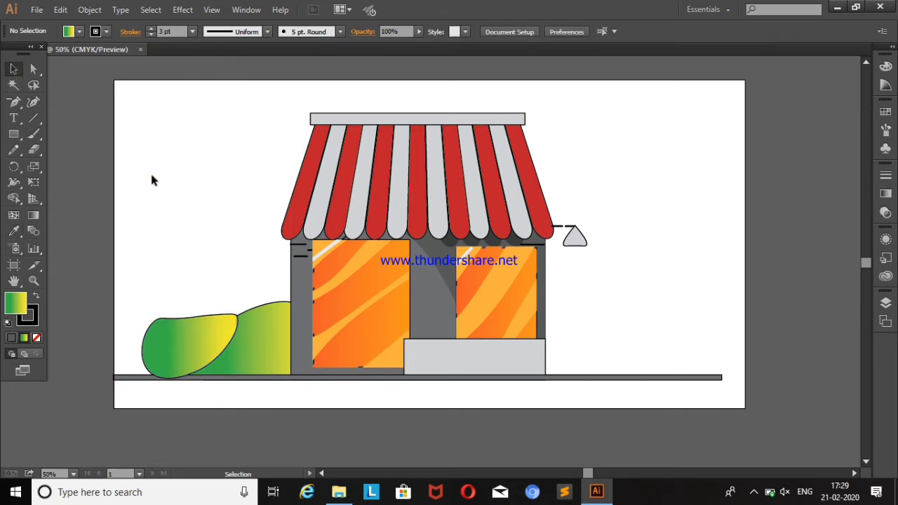
left_click(196, 343)
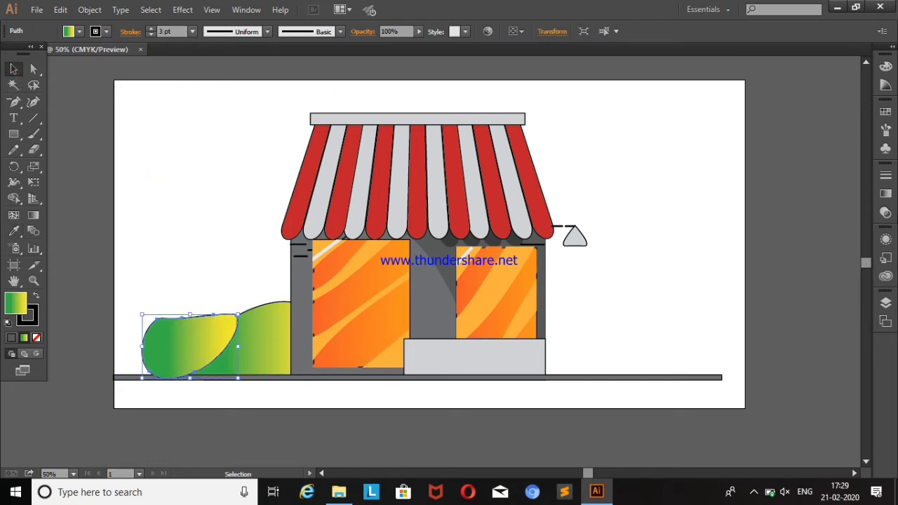
left_click(886, 302)
scroll(814, 393, "down", 2)
scroll(817, 401, "down", 3)
left_click_drag(818, 402, 818, 403)
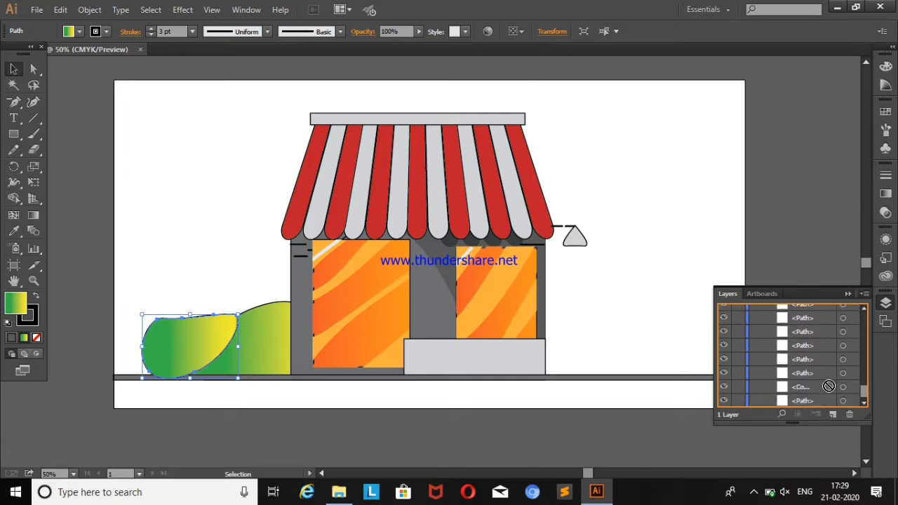
left_click_drag(828, 386, 814, 388)
left_click(884, 300)
left_click(631, 295)
left_click(182, 340)
Round off the top of the left bush and nudge it into place
left_click(33, 102)
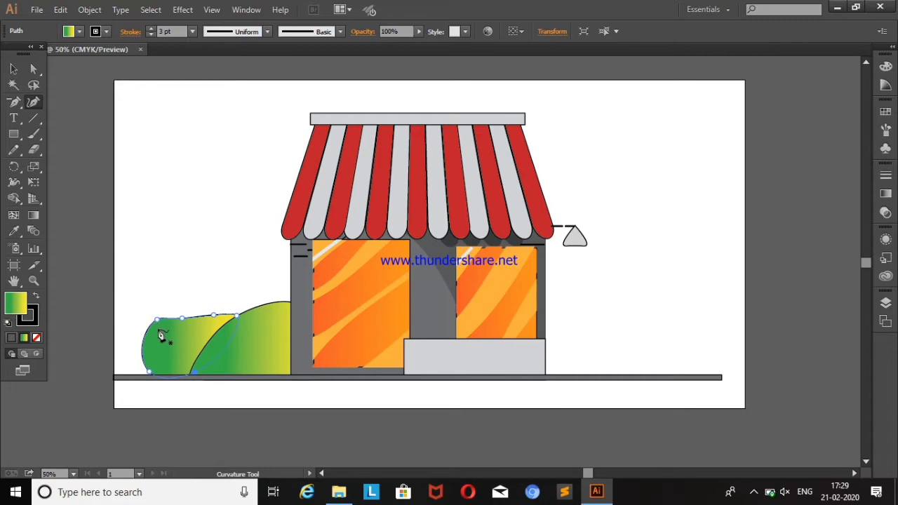
left_click_drag(213, 315, 225, 308)
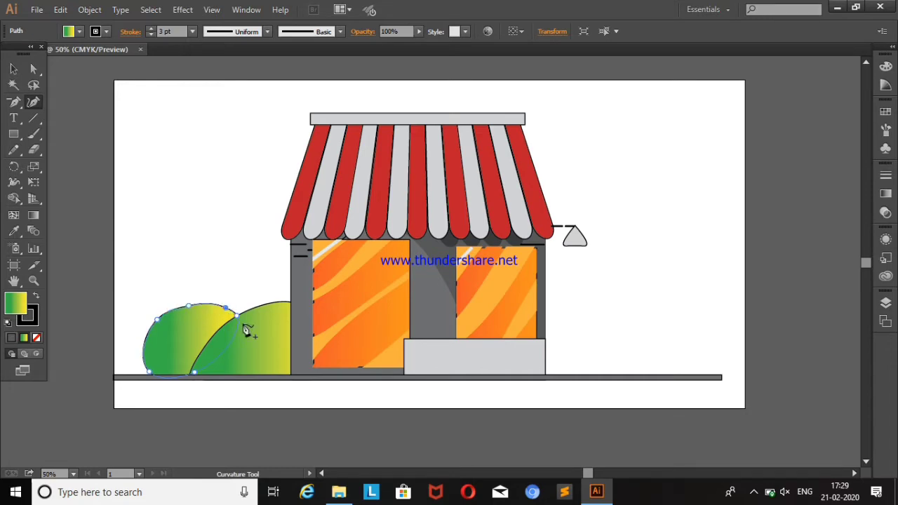
left_click(13, 71)
left_click(228, 181)
mouse_move(185, 330)
left_mouse_down()
mouse_move(207, 330)
mouse_move(170, 333)
left_mouse_up()
left_click(206, 213)
left_click(180, 250)
Draw a dark green leaf shape with the Curvature tool in the empty sky
left_click(203, 292)
left_click(33, 102)
left_click(236, 170)
left_click(211, 184)
left_click(214, 210)
left_click(254, 201)
left_click(237, 169)
left_click(70, 31)
left_click(63, 60)
left_click(14, 69)
Remove the leaf's outline, shrink it onto the bush, then delete it
left_click(135, 118)
left_click(238, 185)
left_click(79, 32)
left_click(10, 52)
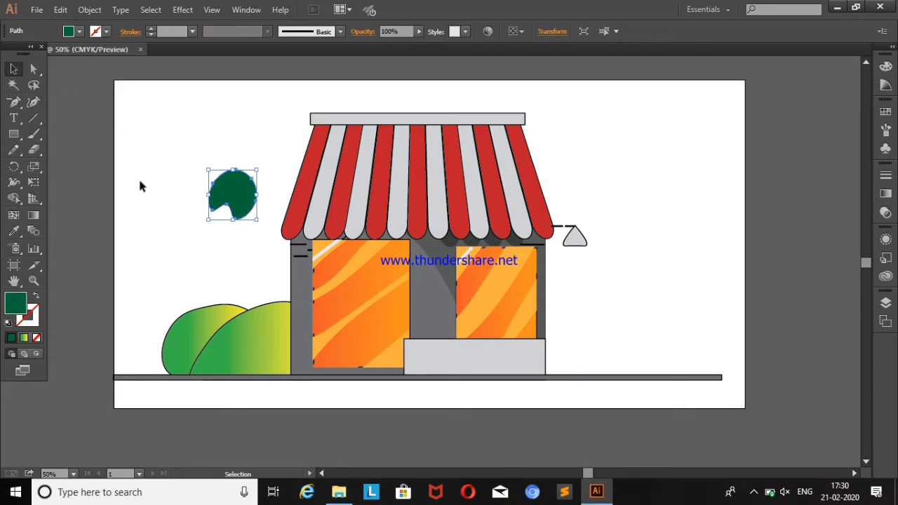
mouse_move(259, 170)
left_mouse_down()
mouse_move(244, 182)
mouse_move(280, 335)
left_mouse_up()
left_click(271, 140)
left_click(279, 335)
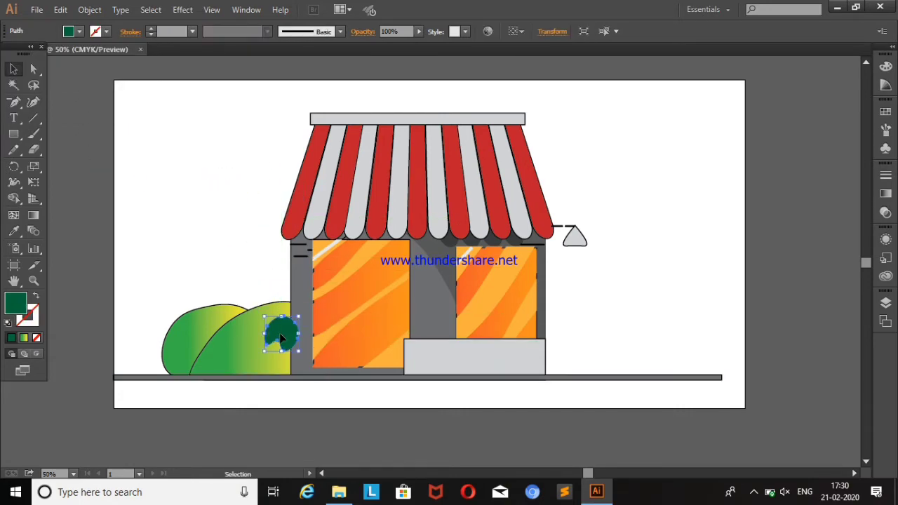
key("Delete")
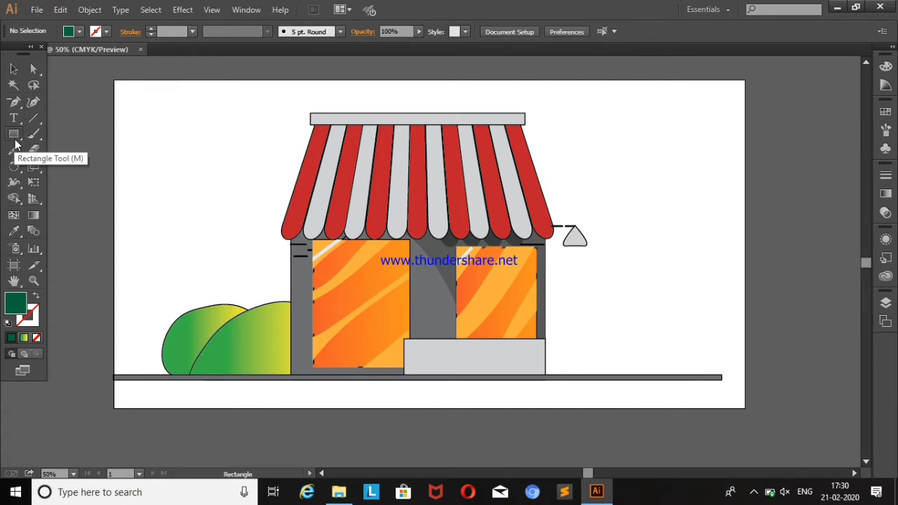
Draw several tiny dark green circles at the top left with the Ellipse tool
left_click_drag(13, 133, 70, 162)
mouse_move(147, 175)
left_mouse_down()
mouse_move(163, 181)
mouse_move(152, 175)
left_mouse_up()
left_click(160, 158)
key("Return")
Move the circle cluster onto the bush, then undo that and the last circle additions
key("v")
mouse_move(161, 94)
left_mouse_down()
mouse_move(127, 186)
mouse_move(286, 338)
left_mouse_up()
left_click(885, 303)
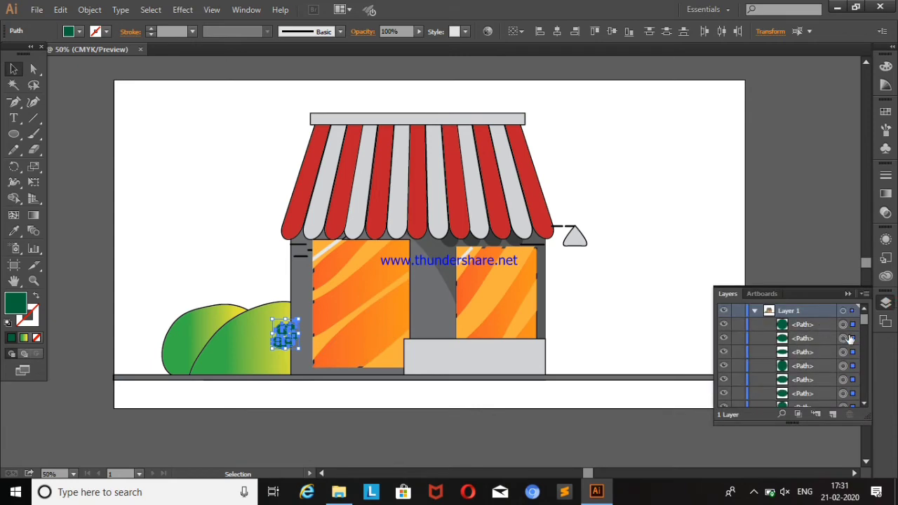
key("ctrl+z")
left_click(195, 179)
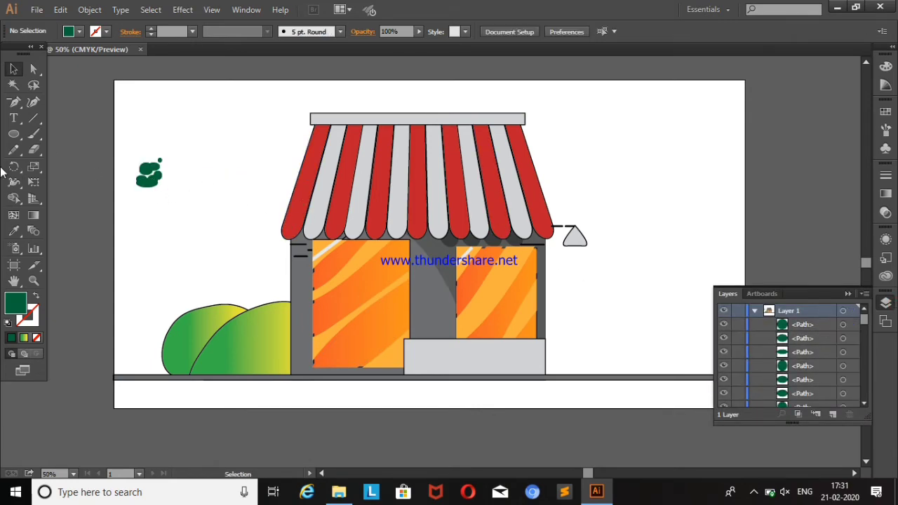
key("ctrl+z")
key("ctrl+z")
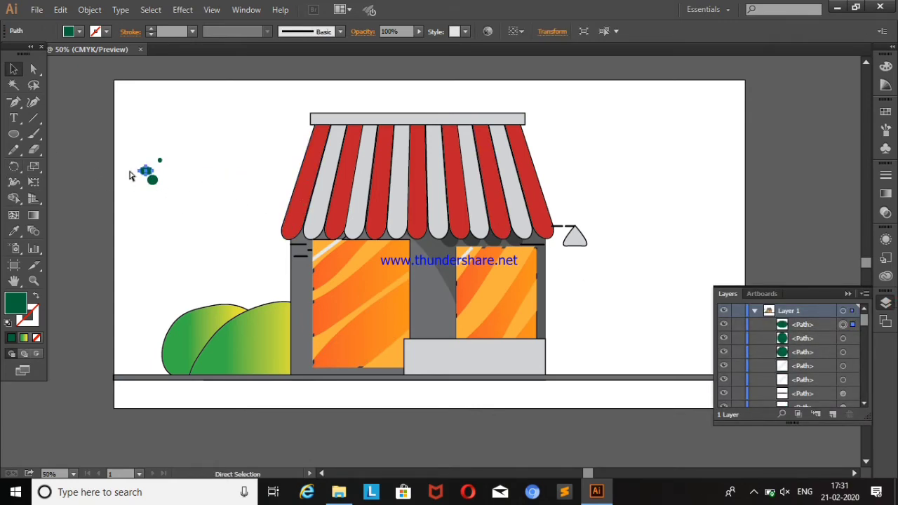
Nudge the green dots into a tight cluster and select them all
mouse_move(152, 179)
left_mouse_down()
mouse_move(158, 170)
mouse_move(168, 184)
mouse_move(152, 190)
left_mouse_up()
left_click(179, 98)
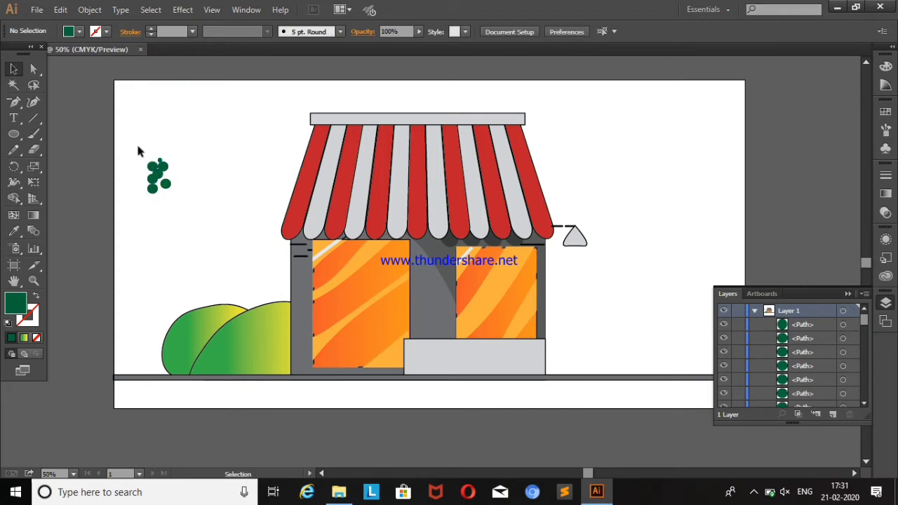
left_click_drag(165, 186, 160, 182)
left_click(191, 205)
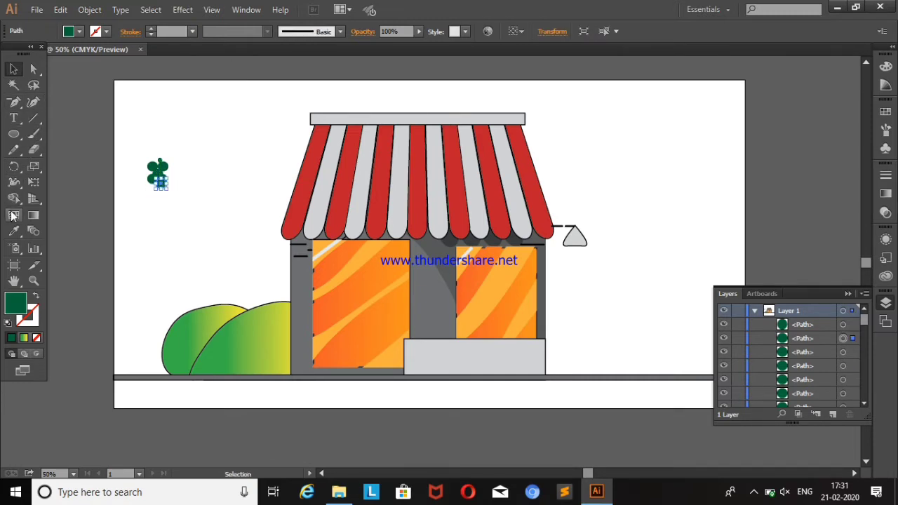
mouse_move(121, 144)
left_mouse_down()
mouse_move(178, 190)
mouse_move(167, 191)
left_mouse_up()
Merge the circles into one clover shape and lower it in the Layers order
left_click(13, 198)
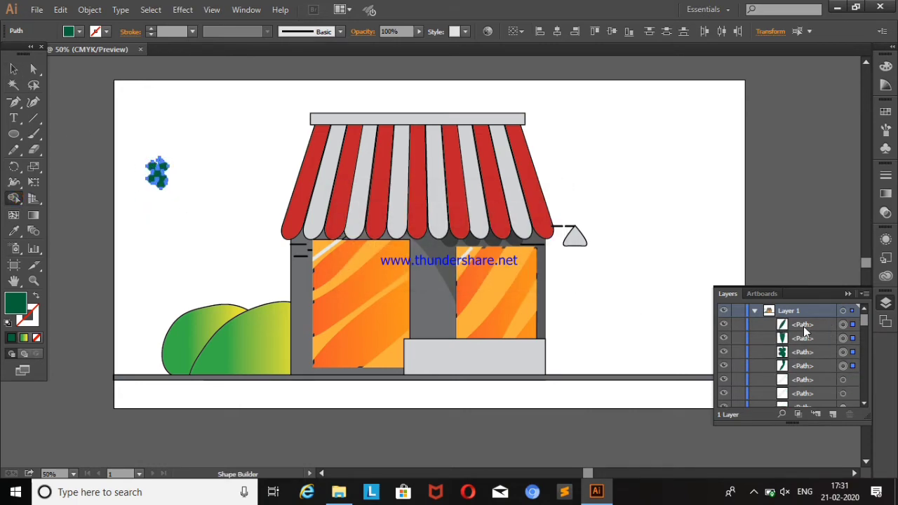
key("v")
left_click(132, 113)
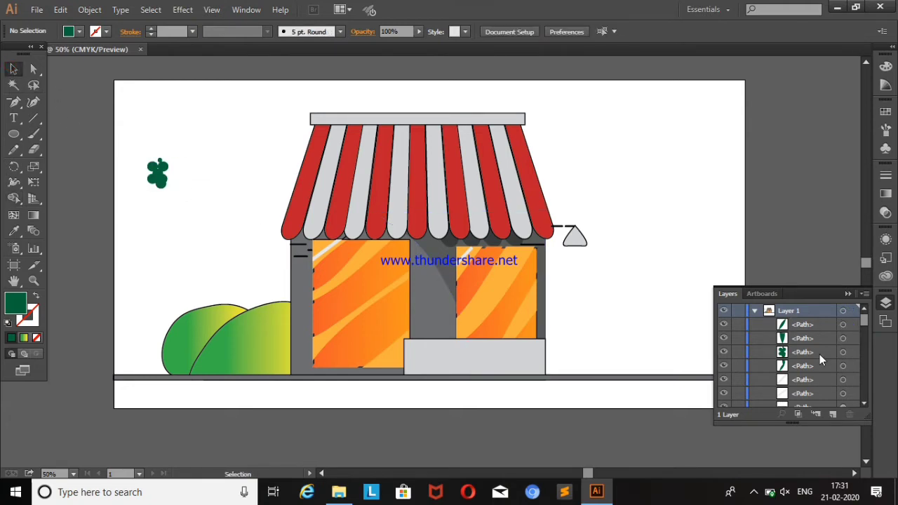
left_click_drag(809, 352, 812, 395)
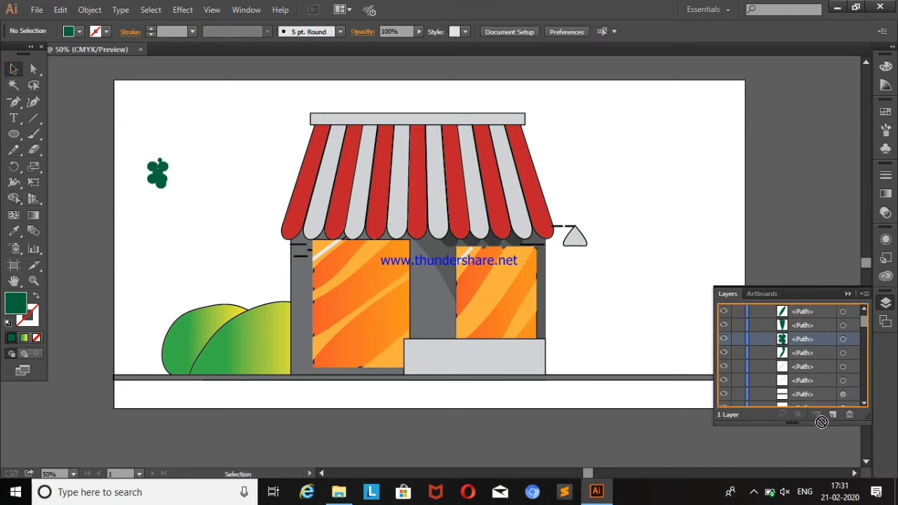
scroll(815, 404, "down", 3)
scroll(814, 402, "down", 2)
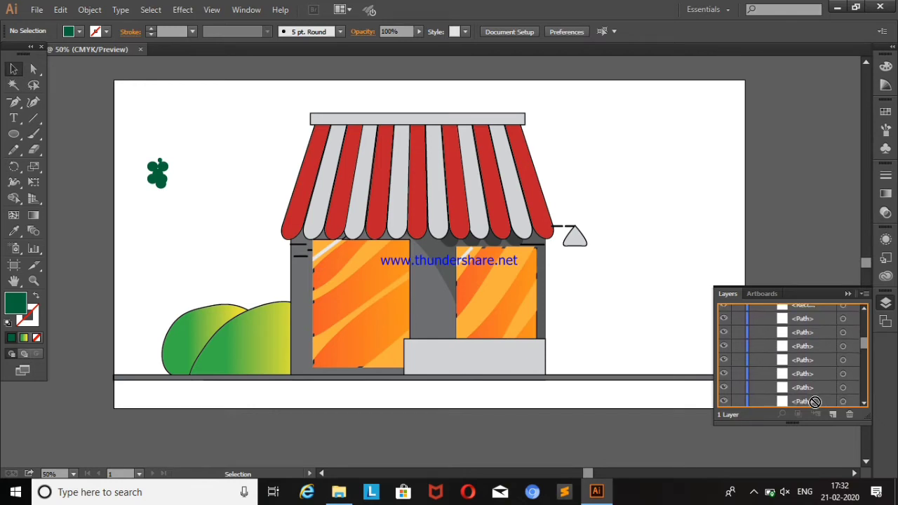
scroll(814, 402, "down", 1)
scroll(814, 402, "down", 1)
scroll(814, 402, "down", 1)
scroll(814, 402, "down", 2)
Delete the clover shape and Alt-drag a copy of the front bush to the top left
left_click_drag(120, 129, 179, 201)
key("Delete")
left_click(218, 339)
left_click_drag(219, 338, 157, 183, "alt")
left_click(108, 191)
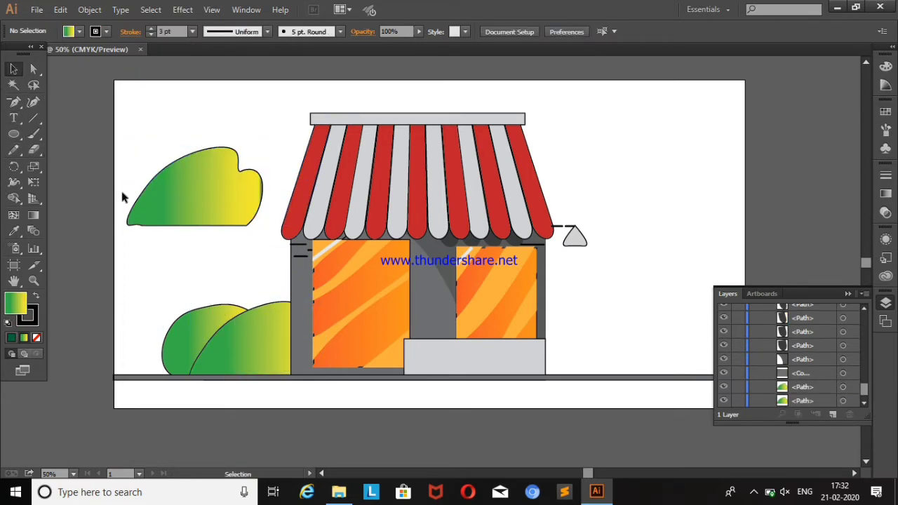
left_click(162, 199)
Cut the bush copy in two with the Eraser and delete the left piece
key("shift+e")
left_click_drag(172, 161, 214, 224)
left_click(12, 68)
left_click(151, 203)
key("Delete")
Set the remaining piece's stroke to None
left_click(186, 193)
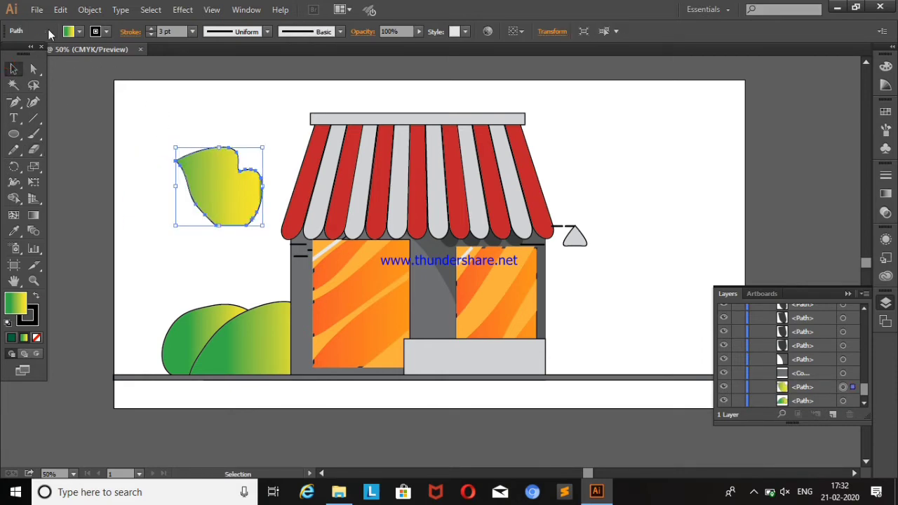
left_click(106, 31)
left_click(13, 56)
key("Escape")
left_click(207, 98)
Fill the piece solid green and move it down onto the bush
left_click(232, 174)
left_click(68, 31)
left_click(68, 61)
left_click(251, 116)
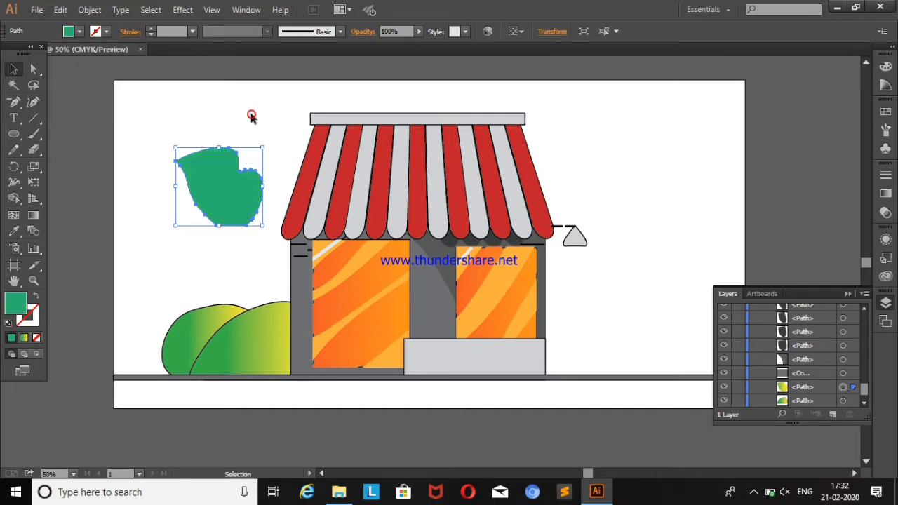
mouse_move(233, 202)
left_mouse_down()
mouse_move(293, 339)
mouse_move(304, 334)
mouse_move(274, 317)
left_mouse_up()
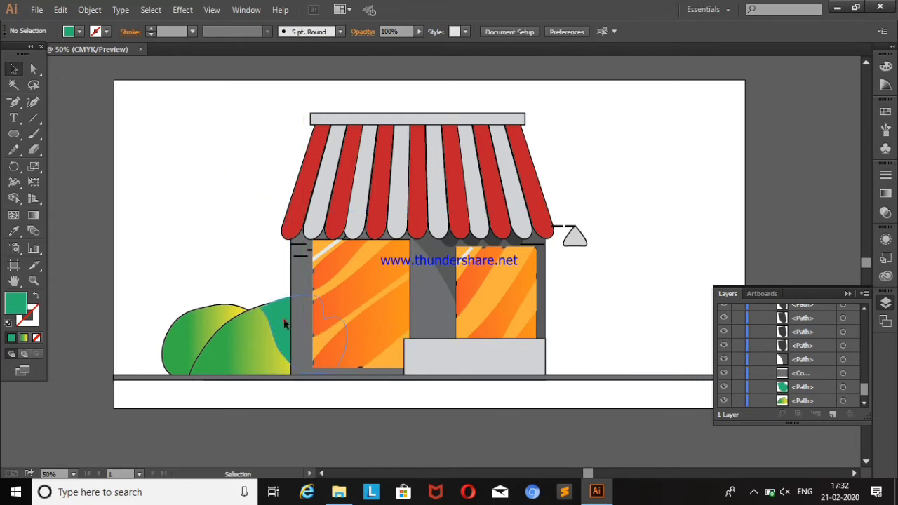
key("Down")
key("Down")
key("Down")
key("Down")
key("Down")
key("Down")
Change the piece's fill to solid teal
key("a")
left_click_drag(277, 331, 224, 181)
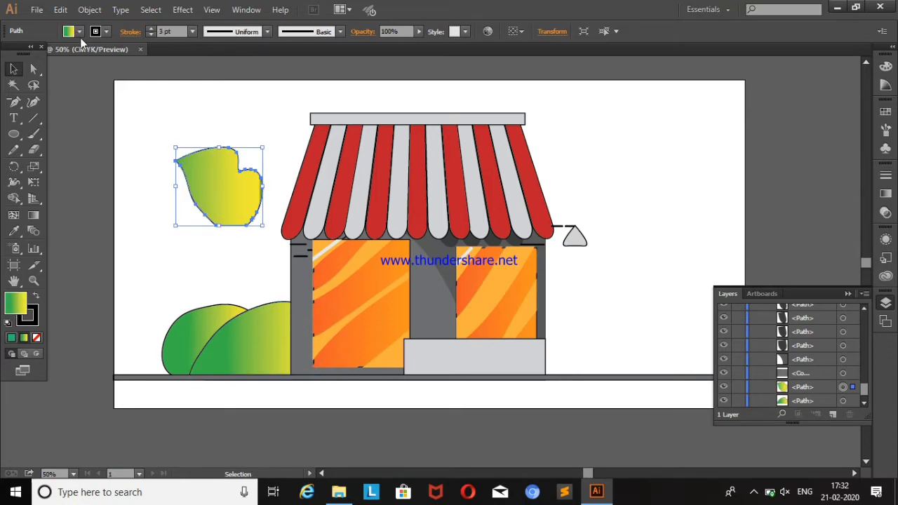
left_click(79, 31)
left_click(73, 61)
left_click(278, 133)
left_click(256, 148)
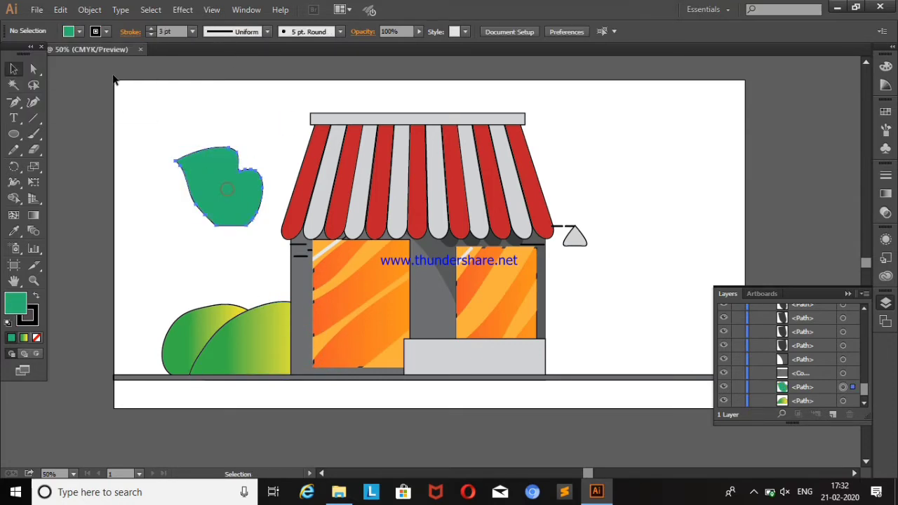
Move the teal piece onto the right side of the front bush
left_click(225, 186)
left_click(79, 31)
mouse_move(204, 115)
left_mouse_down()
mouse_move(294, 335)
mouse_move(278, 329)
left_mouse_up()
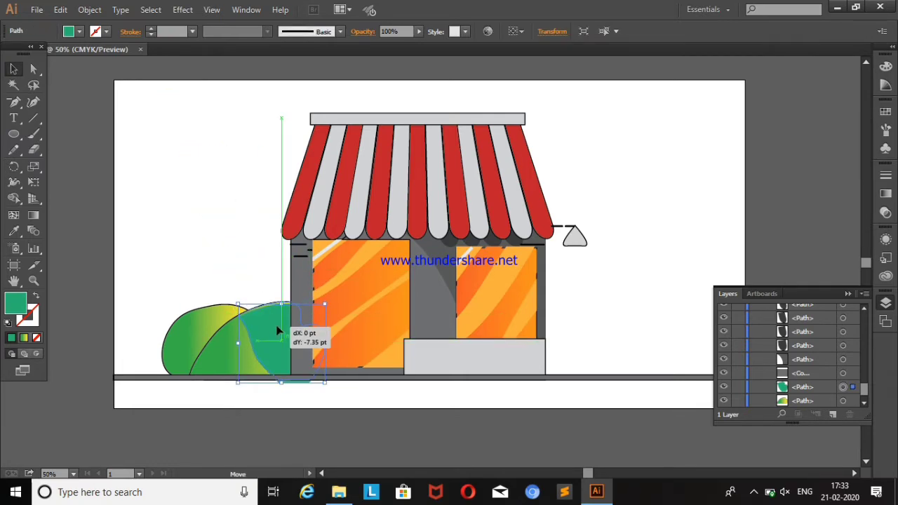
left_click_drag(277, 329, 278, 330)
left_click(226, 168)
Resize the teal patch to fit the front bush
left_click(259, 318)
left_click_drag(238, 302, 244, 309)
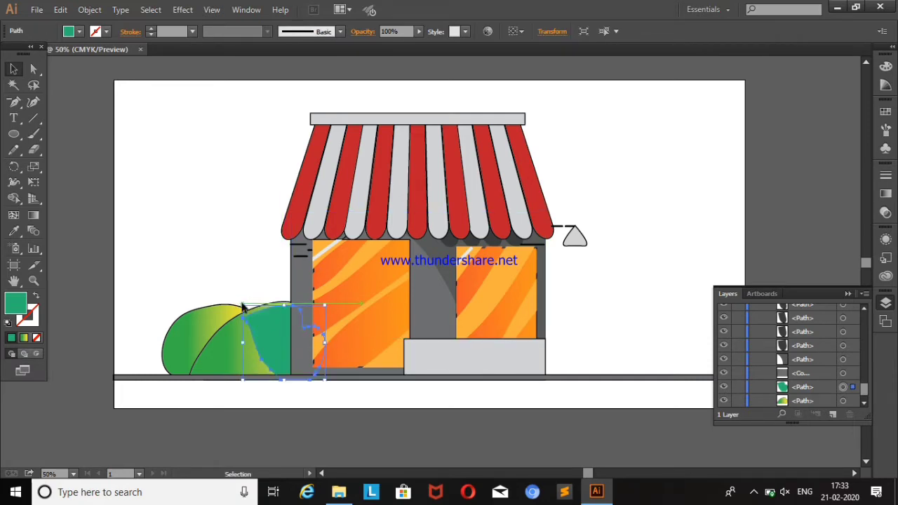
left_click(237, 245)
left_click(267, 322)
left_click(187, 202)
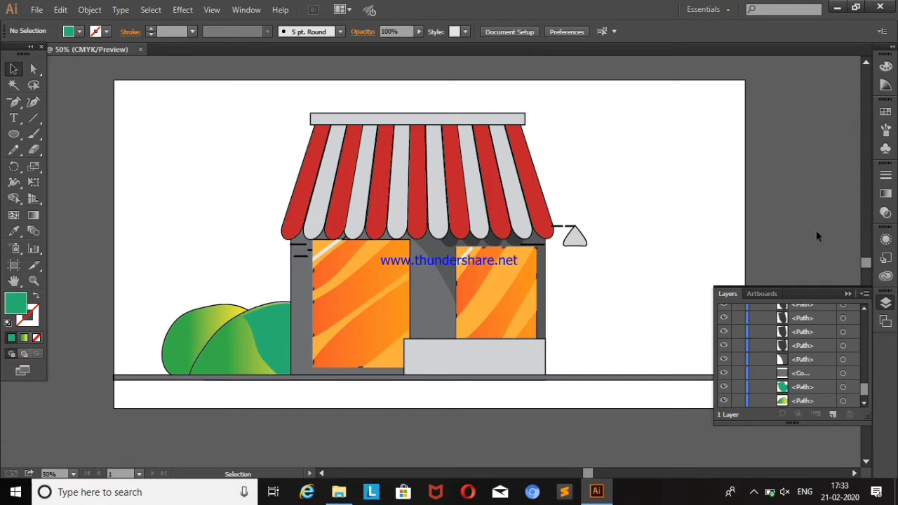
Paint a vertical divider line down the middle of the left window with a black stroke
left_click(754, 492)
right_click(756, 441)
left_click(789, 393)
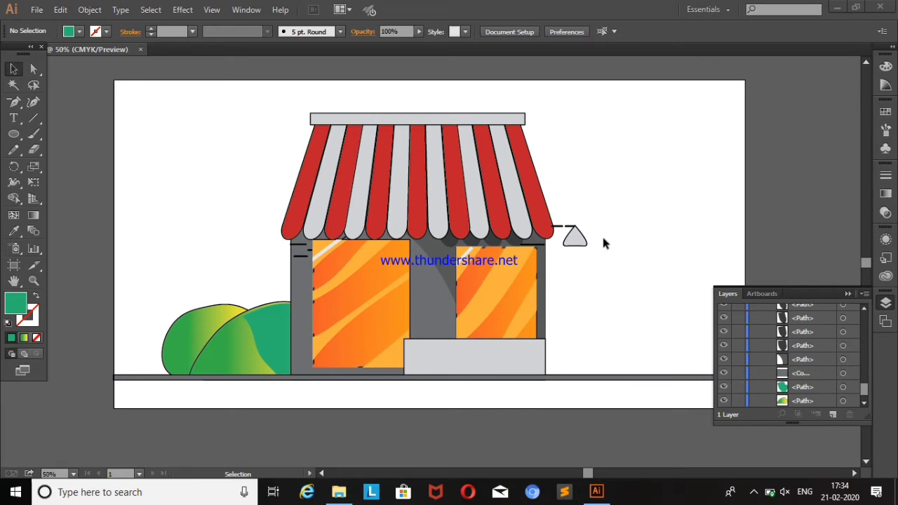
left_click(34, 133)
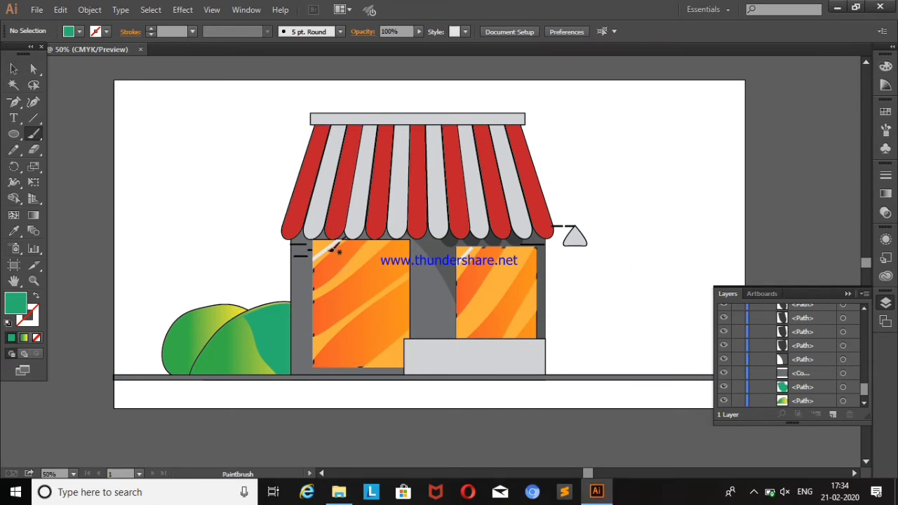
left_click_drag(362, 245, 362, 342)
key("shift+x")
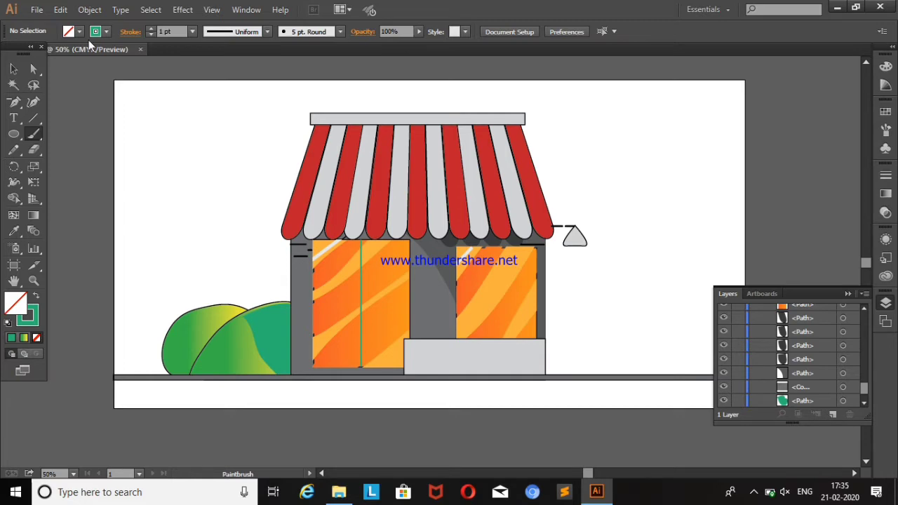
left_click(95, 31)
left_click(37, 52)
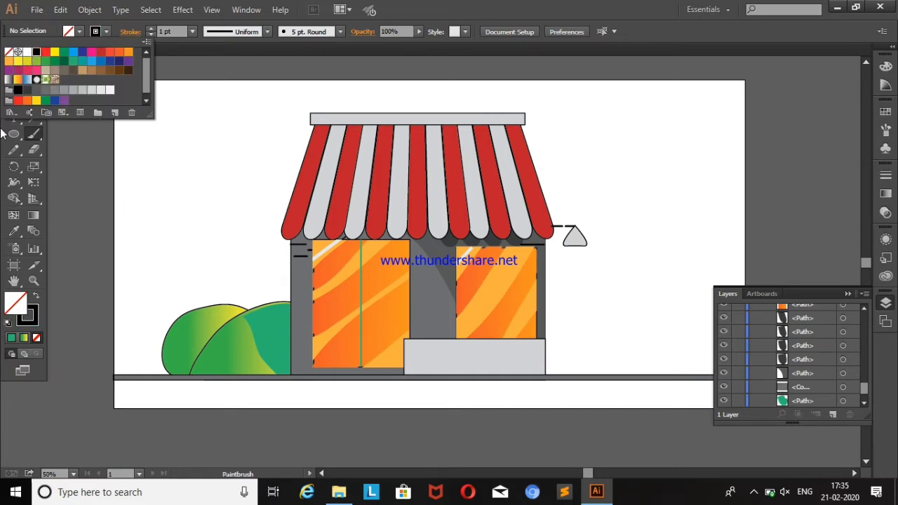
Recolour the divider black and paint a second line across the window's top
key("v")
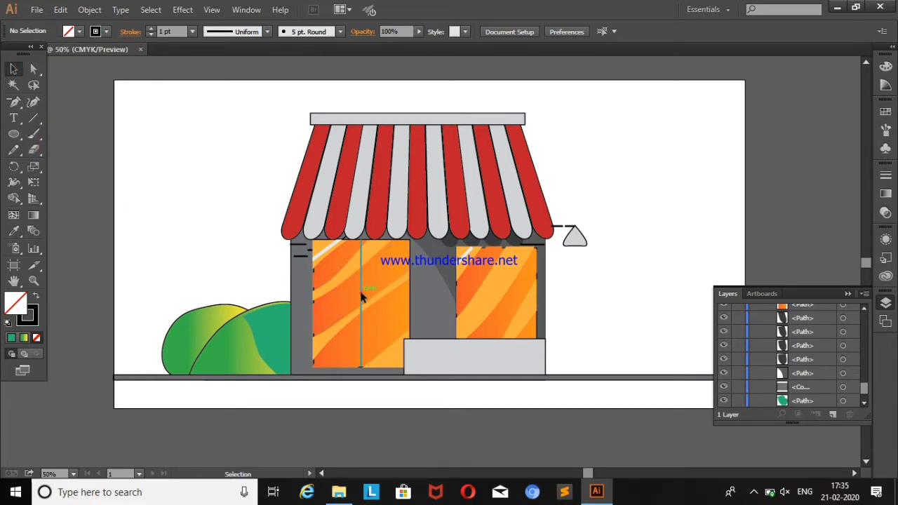
left_click(362, 298)
left_click(76, 31)
left_click(39, 54)
left_click(145, 231)
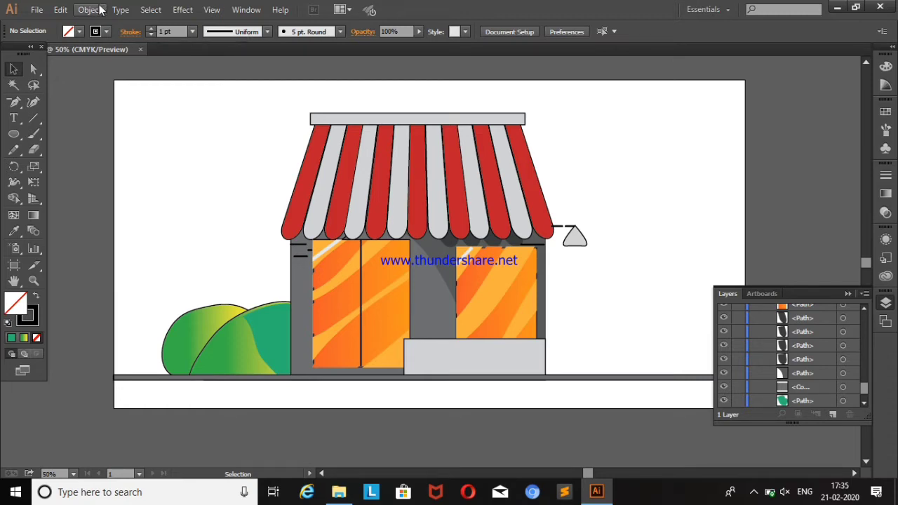
left_click(33, 134)
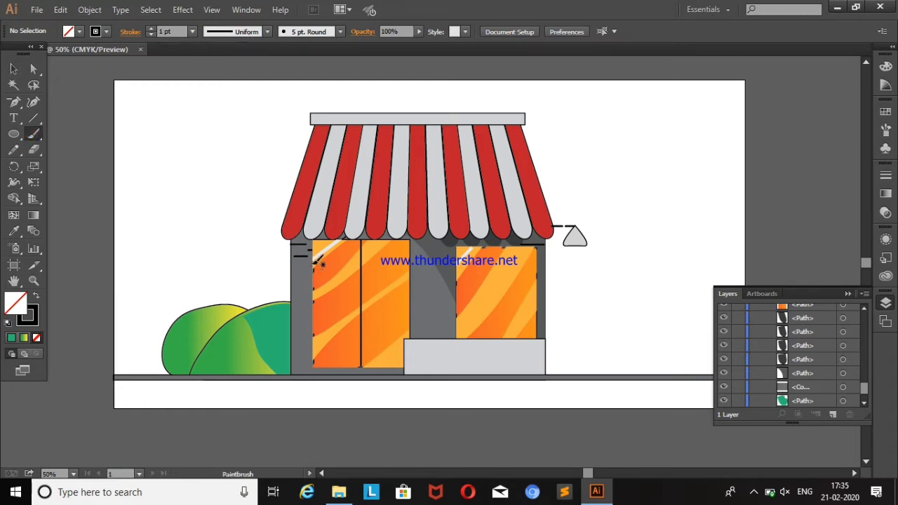
left_click_drag(361, 264, 363, 263)
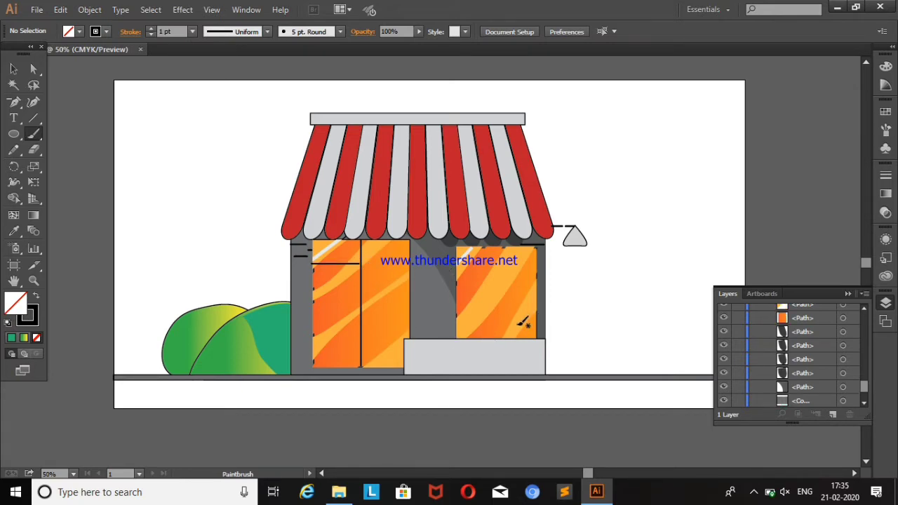
left_click_drag(14, 133, 65, 167)
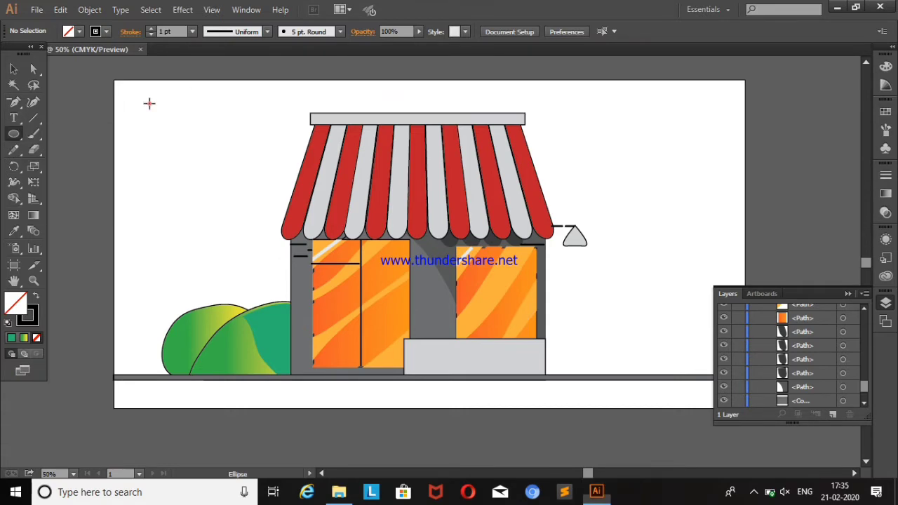
left_click(149, 105)
key("Escape")
key("v")
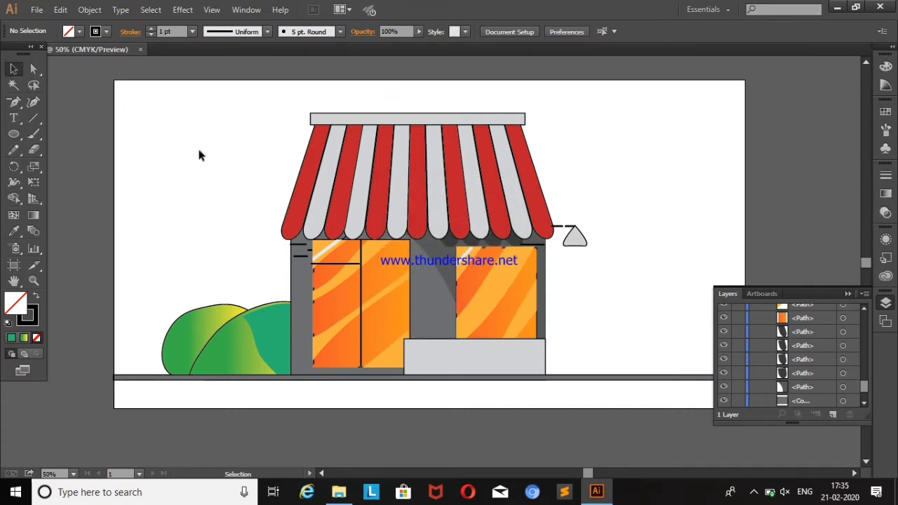
left_click(33, 102)
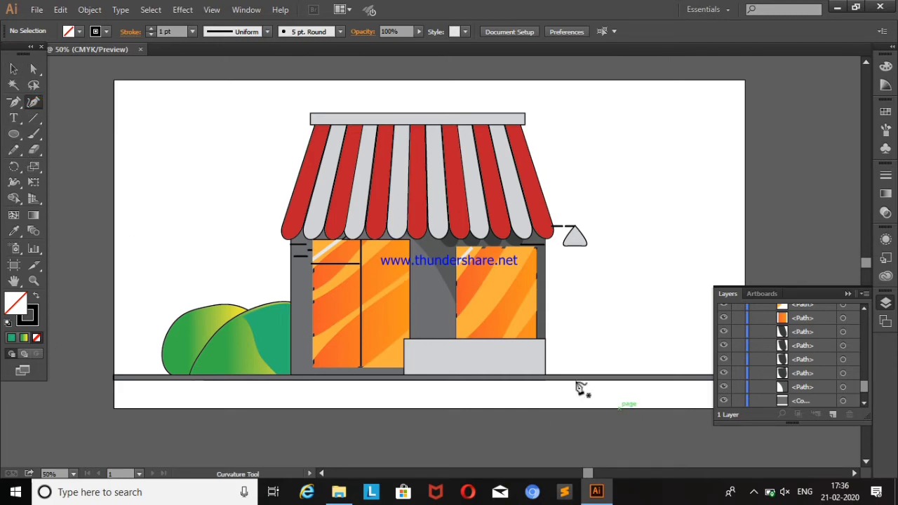
left_click(532, 307)
left_click(557, 292)
left_click(568, 307)
left_click(597, 299)
left_click(627, 299)
left_click(641, 313)
left_click(651, 328)
left_click(652, 349)
left_click(655, 364)
left_click(642, 377)
left_click(572, 373)
left_click(536, 373)
left_click(532, 306)
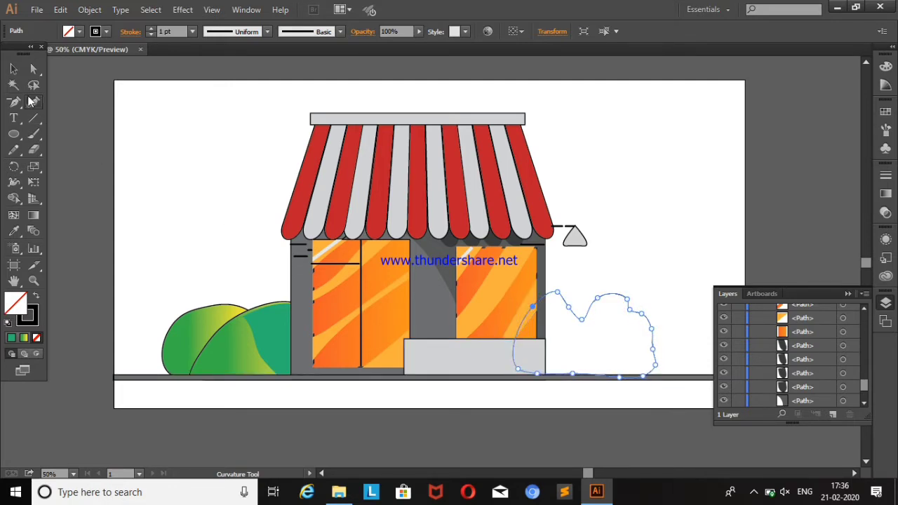
left_click(14, 231)
left_click(247, 328)
left_click(13, 69)
left_click(105, 128)
left_click(640, 374)
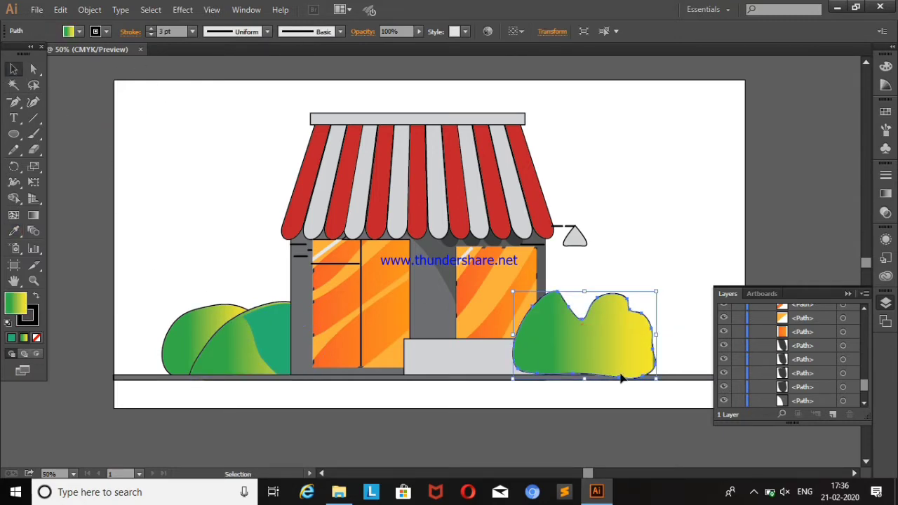
left_click(33, 102)
left_click(633, 307)
left_click(578, 307)
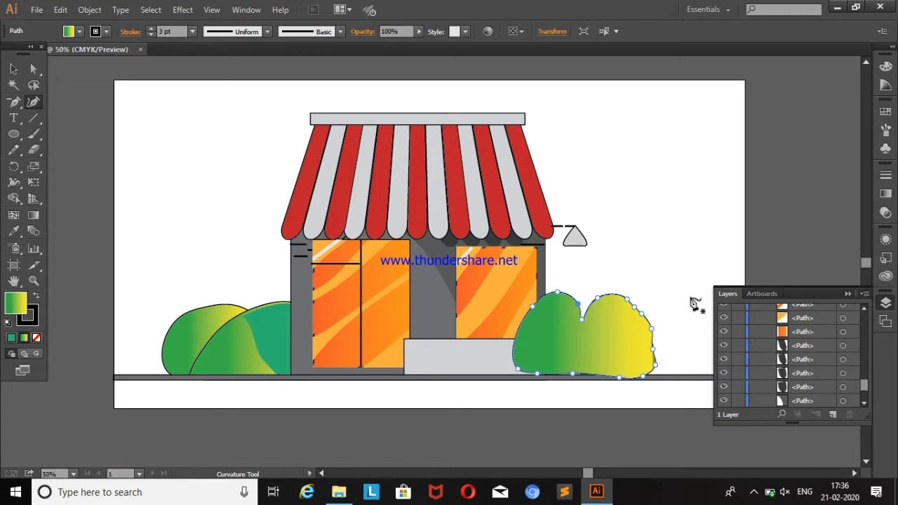
left_click_drag(581, 321, 583, 335)
left_click(13, 68)
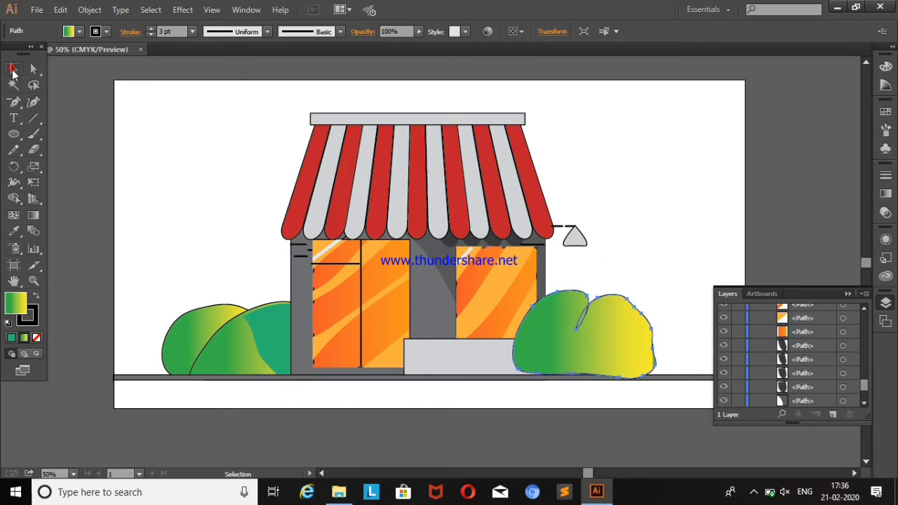
left_click(589, 318)
left_click(101, 119)
left_click(586, 353)
left_click(33, 102)
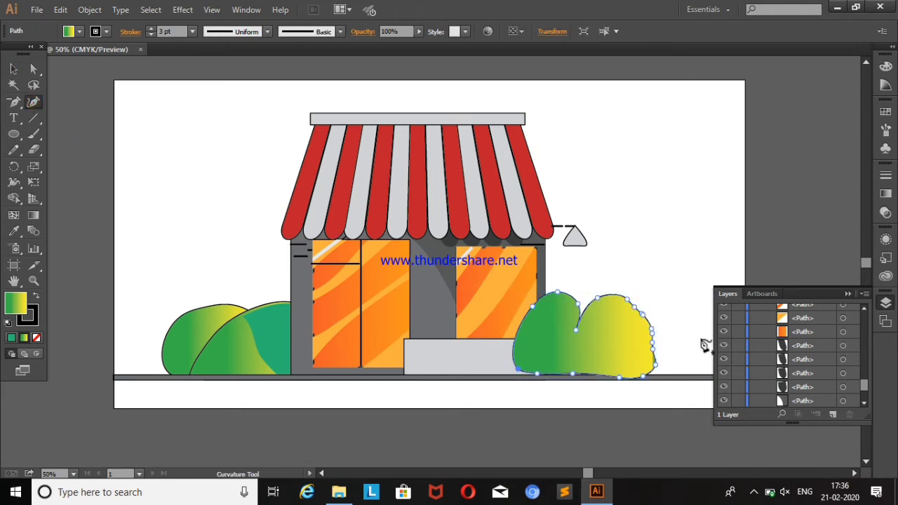
left_click_drag(657, 350, 653, 344)
left_click(13, 68)
left_click(110, 134)
left_click(635, 358)
key("Delete")
left_click(33, 103)
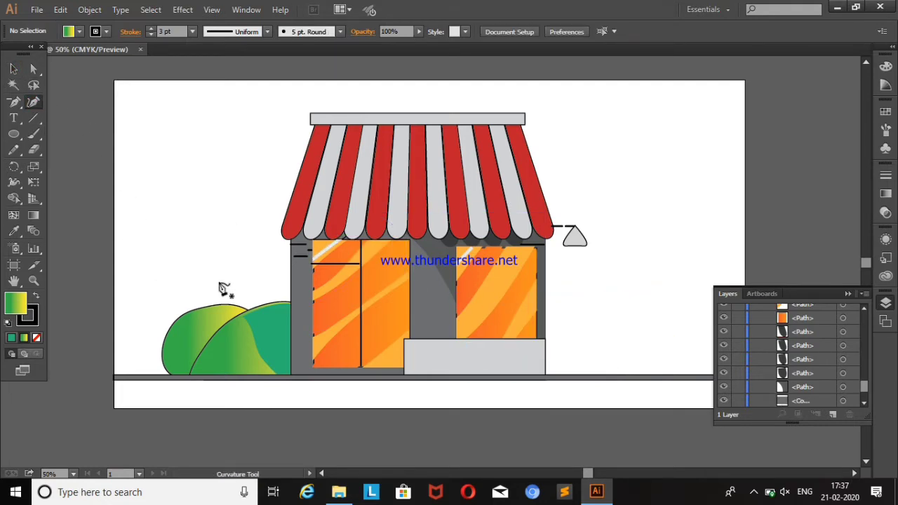
Draw three overlapping gradient ellipses and merge them into one bush with Shape Builder
left_click(13, 134)
left_click_drag(553, 295, 623, 361)
left_click_drag(594, 327, 662, 379)
mouse_move(520, 340)
left_mouse_down()
mouse_move(599, 383)
mouse_move(588, 387)
mouse_move(581, 367)
left_mouse_up()
key("v")
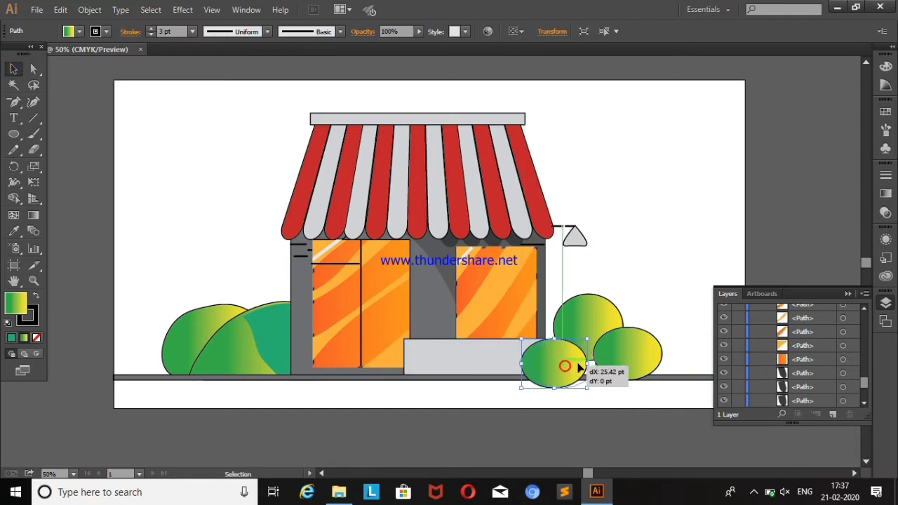
left_click(688, 287)
left_click_drag(660, 278, 554, 379)
left_click(14, 200)
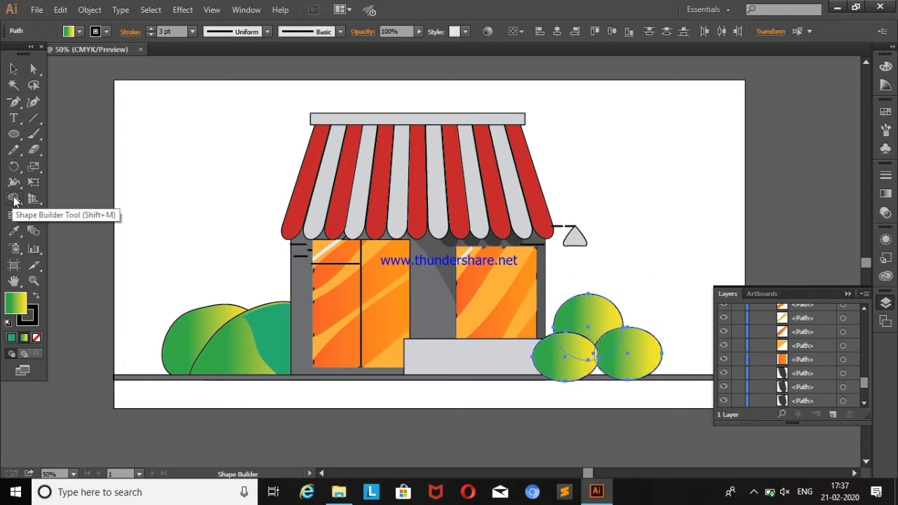
left_click_drag(573, 348, 630, 354)
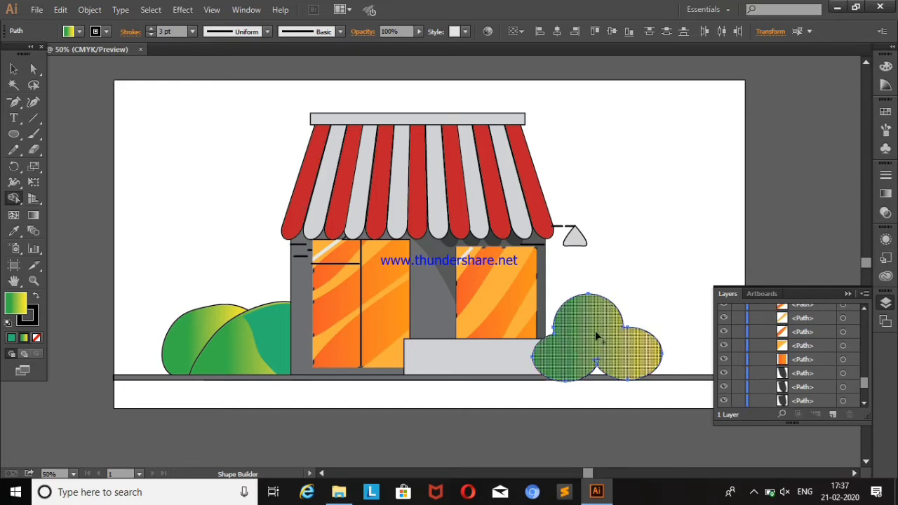
Move the bush against the shop's right wall and restack it behind the building in Layers
left_click(14, 68)
left_click(178, 140)
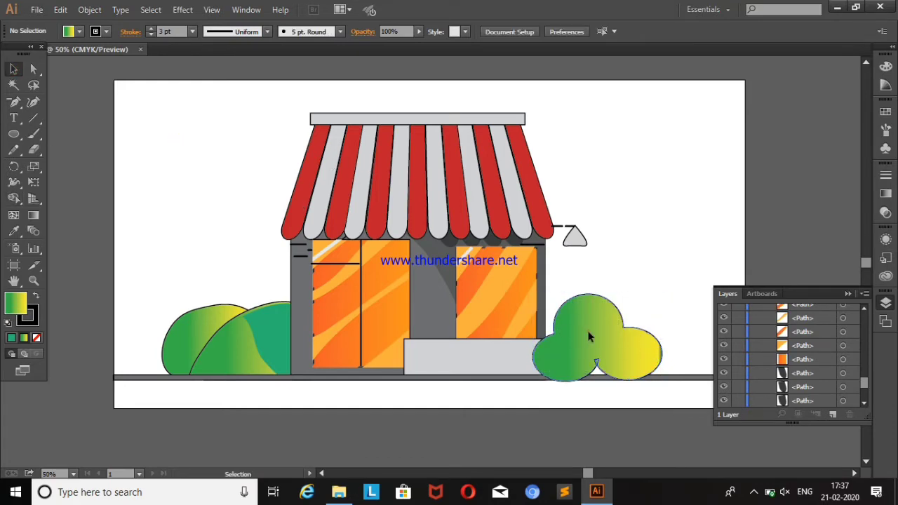
left_click_drag(589, 337, 563, 347)
left_click(646, 307)
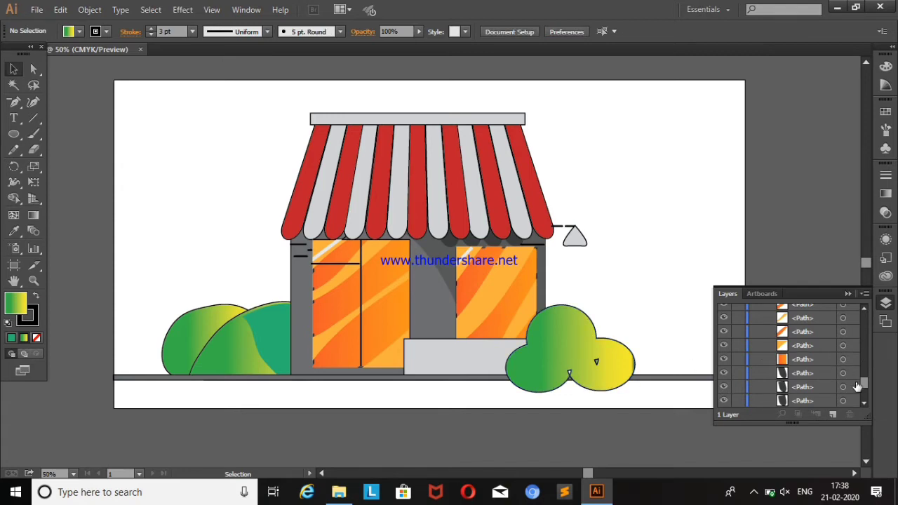
left_click_drag(596, 360, 598, 363)
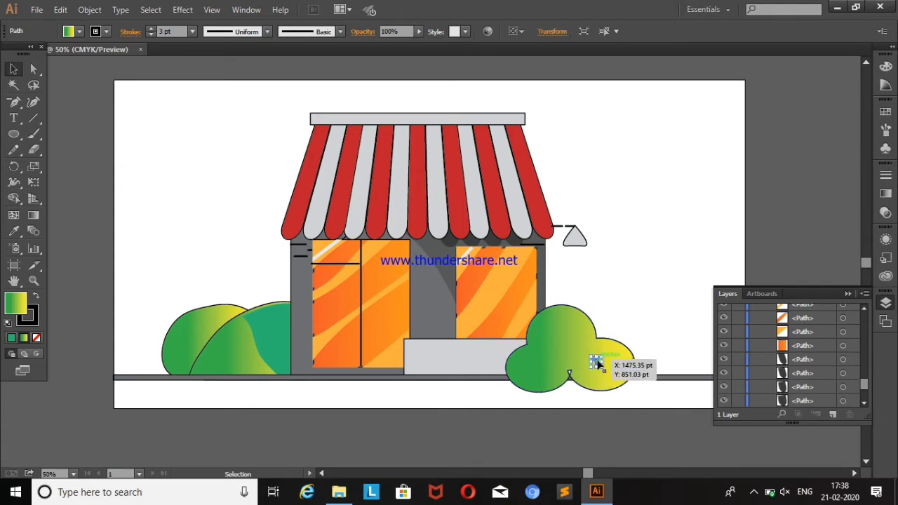
left_click_drag(864, 385, 867, 311)
left_click(817, 324)
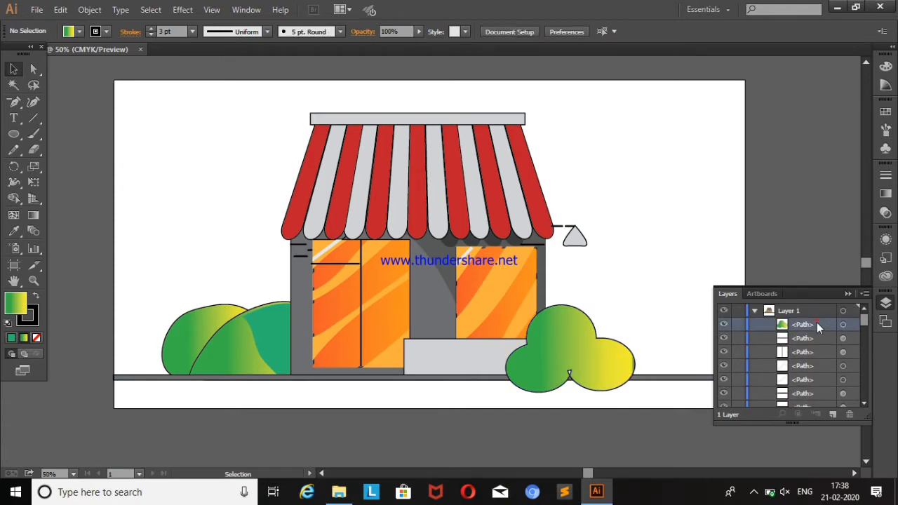
left_click_drag(817, 324, 825, 404)
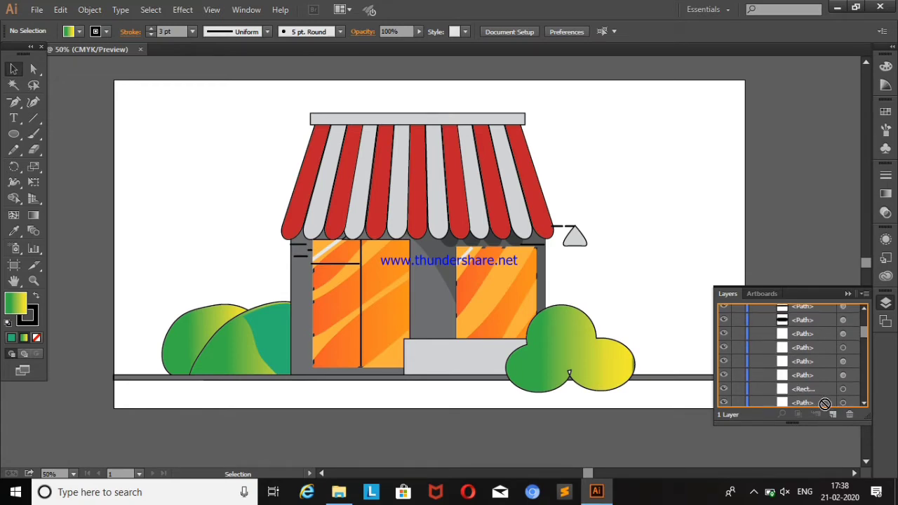
left_click_drag(825, 404, 816, 394)
left_click(846, 294)
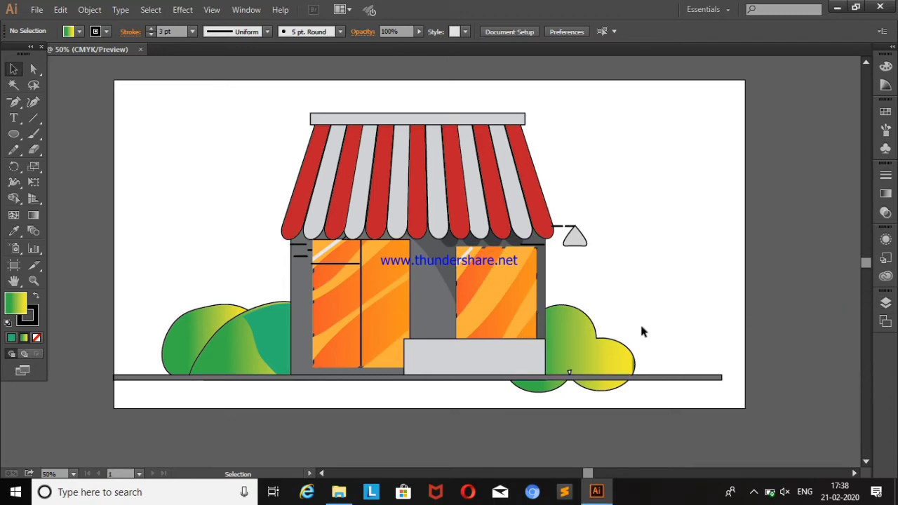
Trim away the parts of the right bush that hang below the ground line
left_click_drag(651, 298, 496, 410)
left_click(13, 198)
left_click(544, 388, "alt")
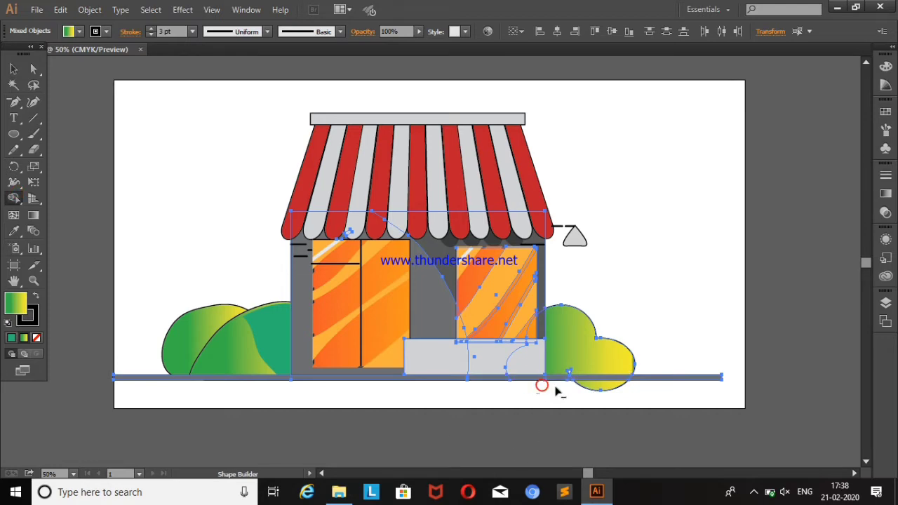
left_click(597, 386, "alt")
Nudge the trimmed right bush snug against the shop wall
left_click(14, 68)
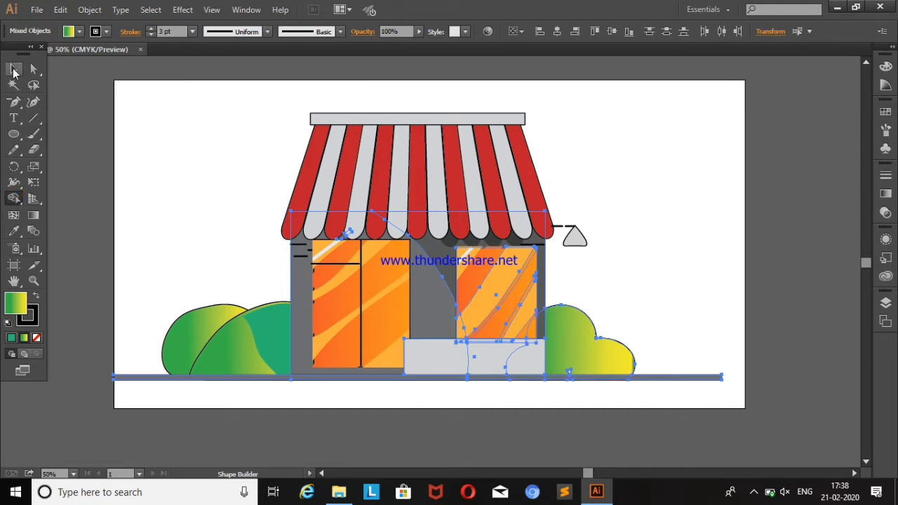
left_click(164, 134)
left_click(564, 338)
mouse_move(617, 354)
left_mouse_down()
mouse_move(565, 361)
mouse_move(578, 335)
left_mouse_up()
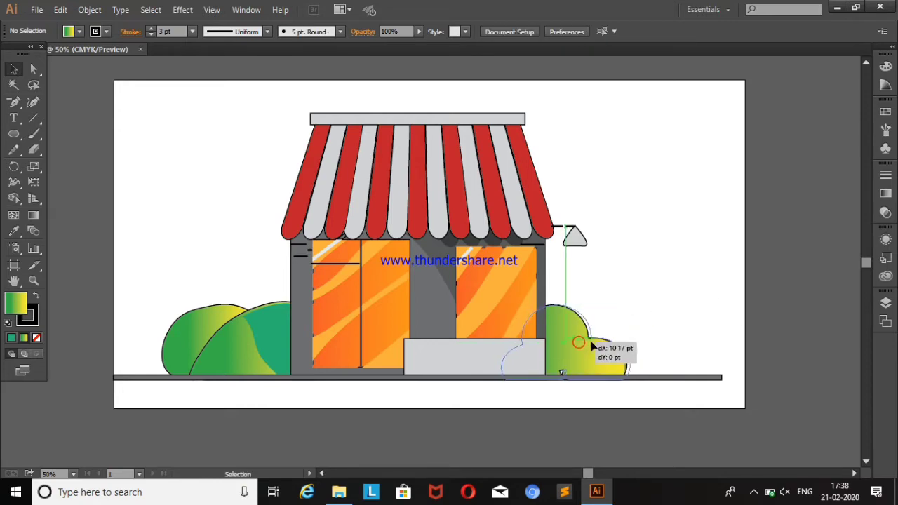
left_click(644, 322)
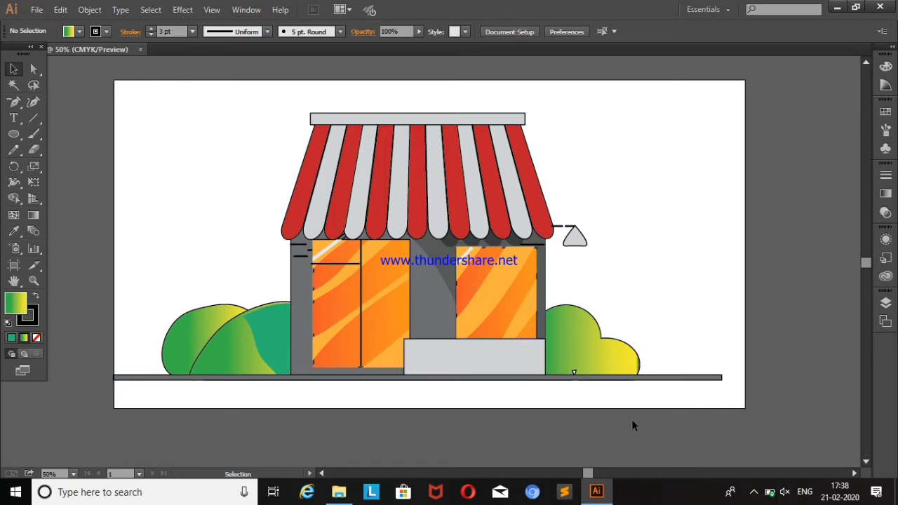
left_click(13, 134)
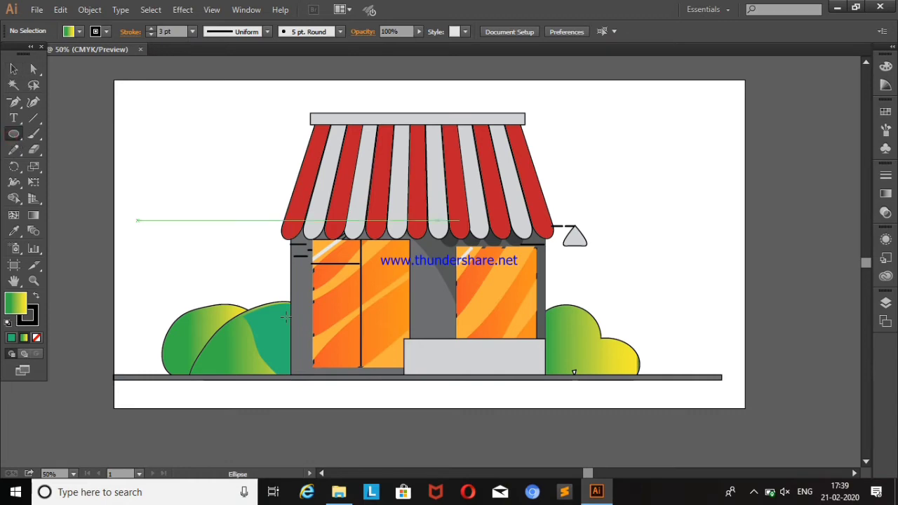
Draw a small gradient circle near the foot of the right bush
left_click_drag(543, 335, 587, 380)
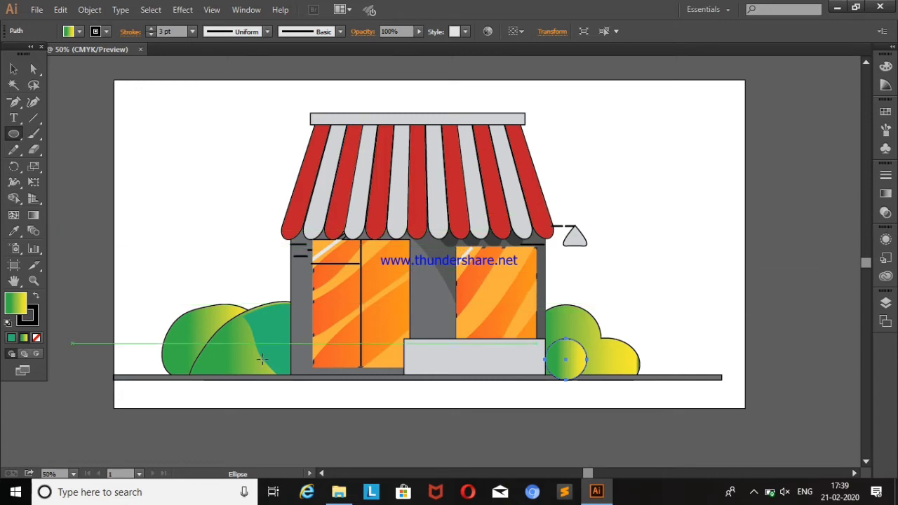
left_click(885, 302)
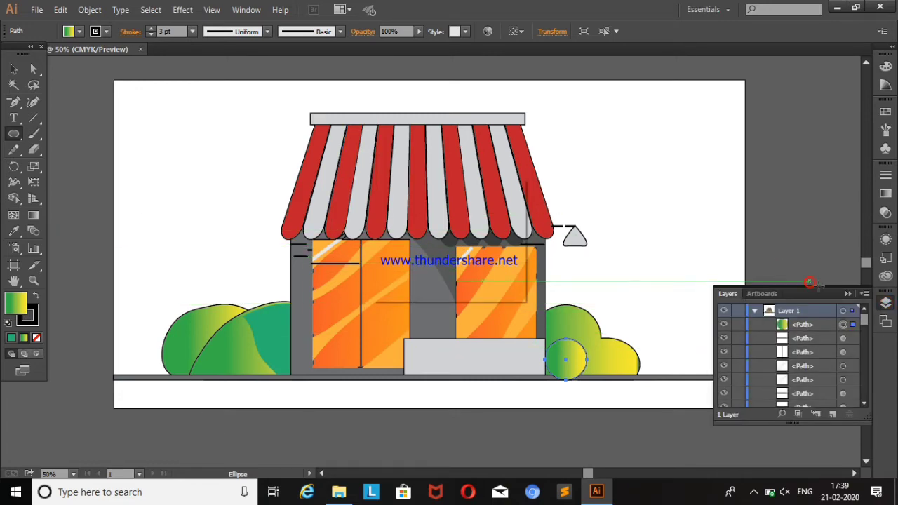
left_click(811, 281)
left_click(480, 269)
left_click(14, 68)
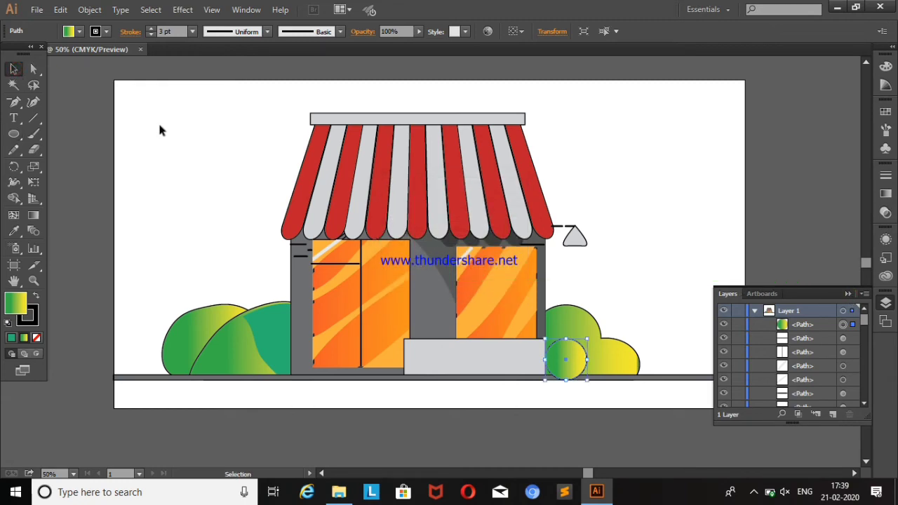
left_click(161, 130)
left_click(847, 293)
Move the circle into the bush base and trim the stray piece with Shape Builder
left_click_drag(555, 365, 549, 369)
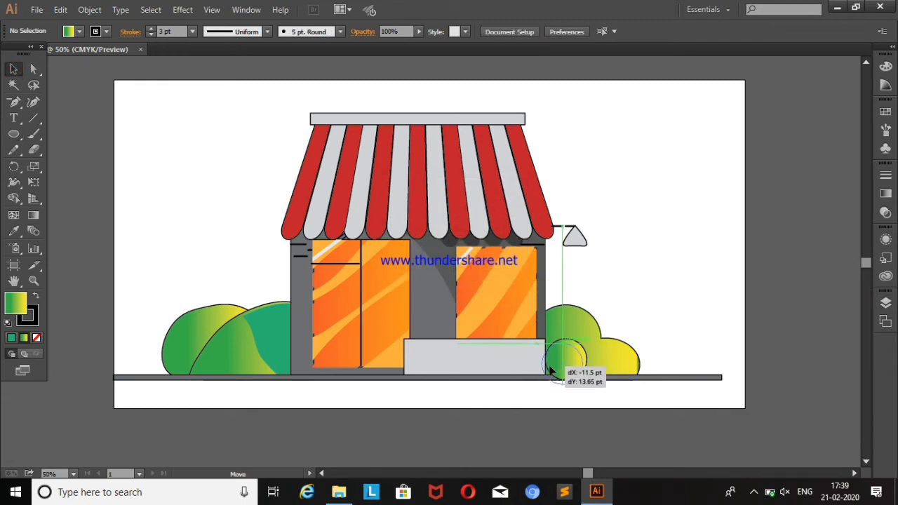
left_click_drag(671, 291, 578, 369)
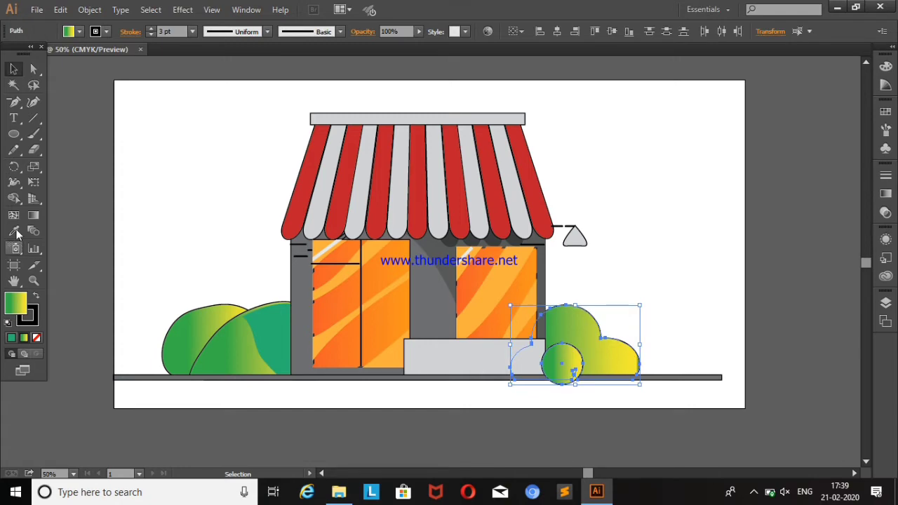
left_click(13, 198)
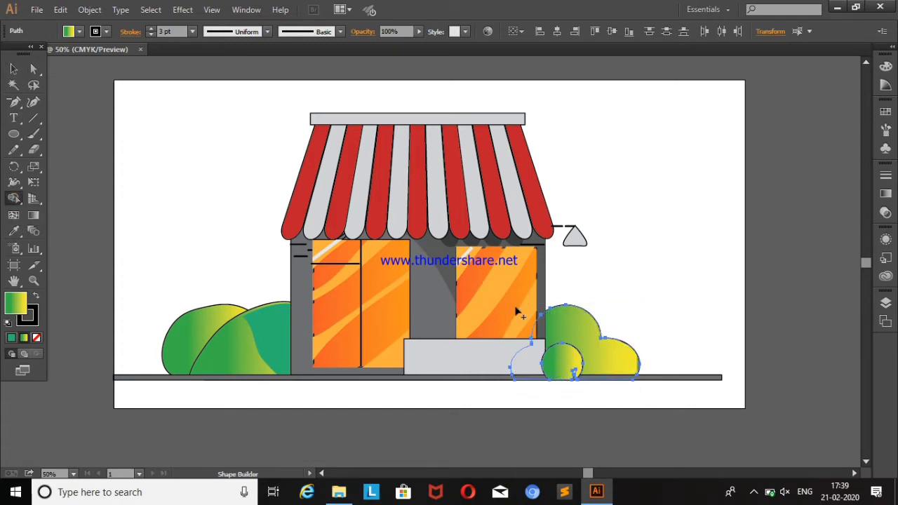
left_click(523, 363, "alt")
Give the rear and front pieces of the left bush a flat green fill
left_click(14, 68)
left_click(151, 210)
left_click(192, 326)
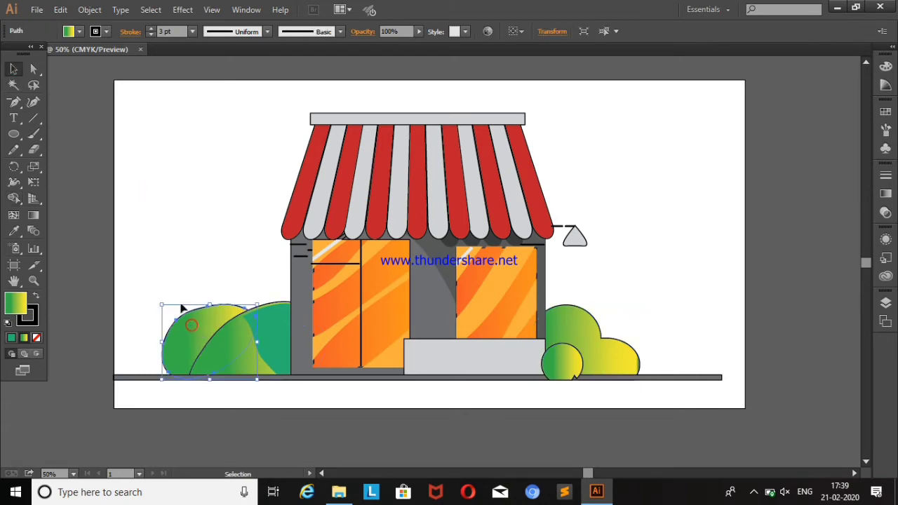
left_click(13, 231)
left_click(275, 317)
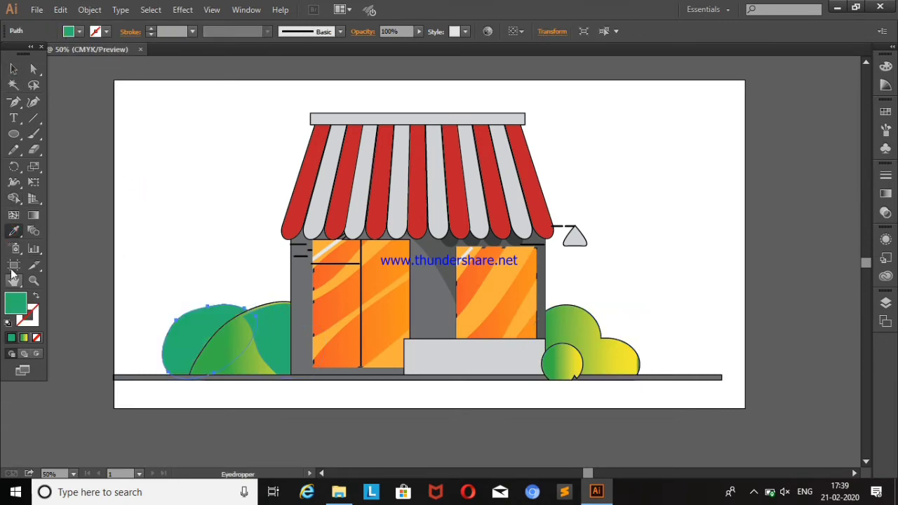
left_click(14, 68)
left_click(268, 352)
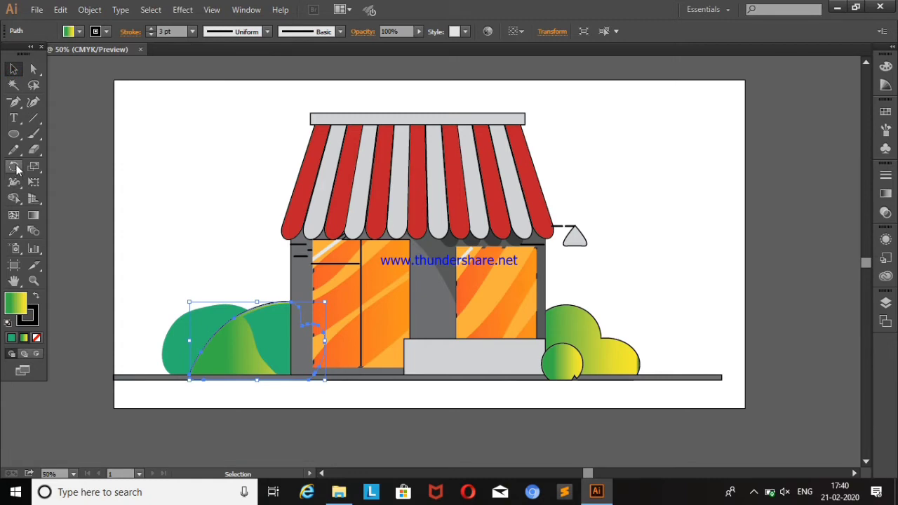
left_click(14, 231)
left_click(261, 321)
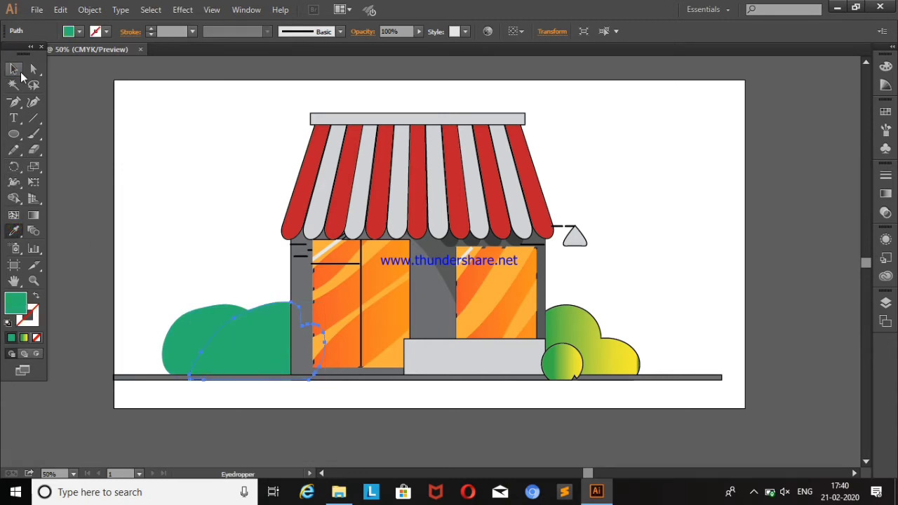
Paint the right bush and the small ball the same flat green
left_click(13, 68)
left_click(147, 133)
left_click(593, 355)
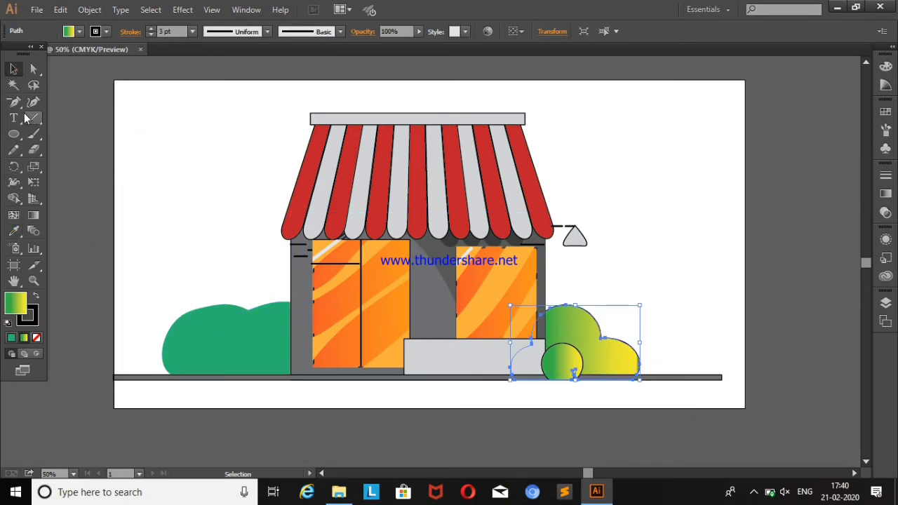
left_click(13, 231)
left_click(258, 348)
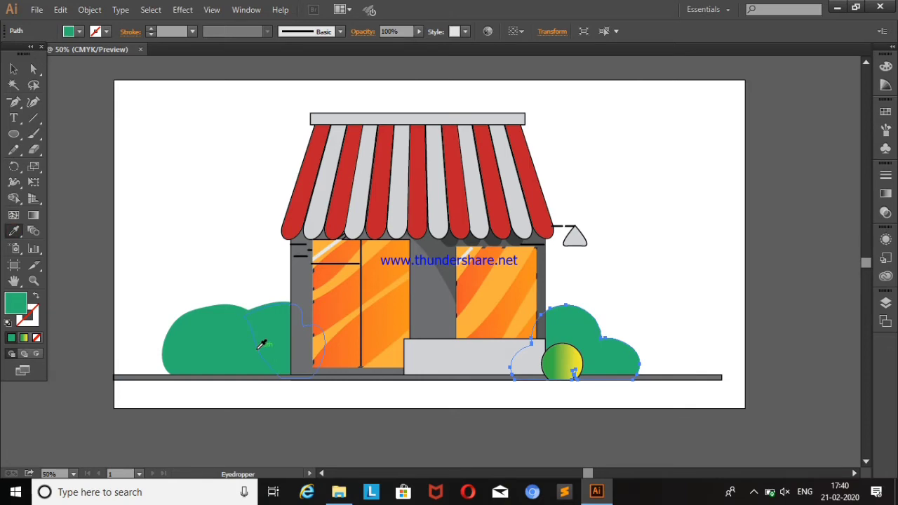
left_click(13, 68)
left_click(561, 393)
left_click(561, 361)
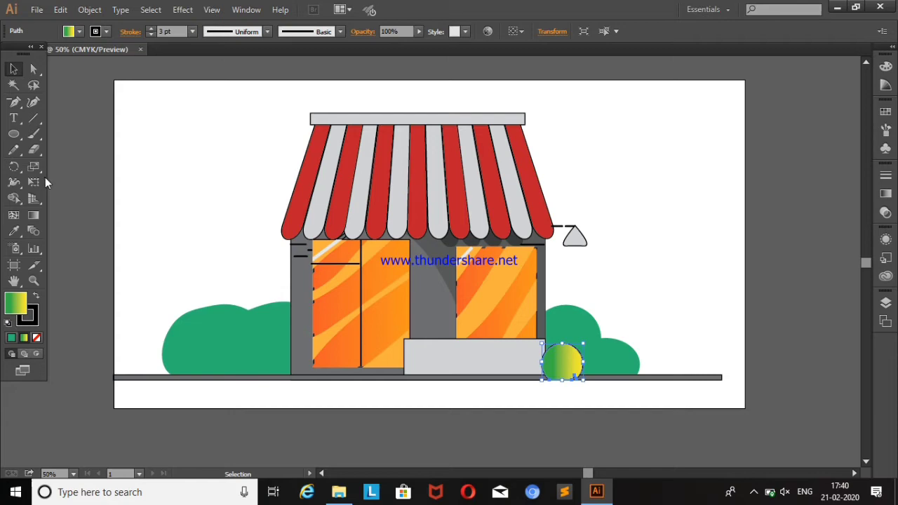
left_click(14, 230)
left_click(593, 346)
left_click(14, 68)
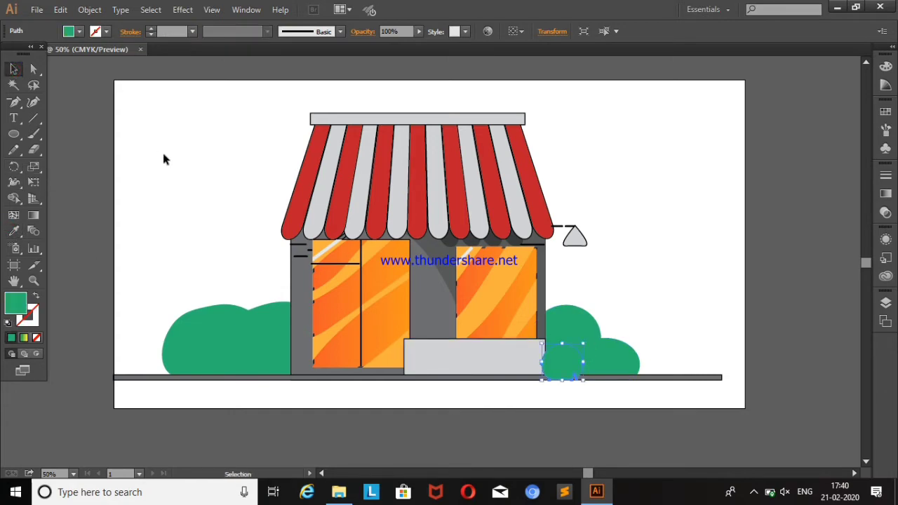
Give the right bush and its ball a black outline
left_click(622, 384)
left_click(602, 344)
left_click(98, 31)
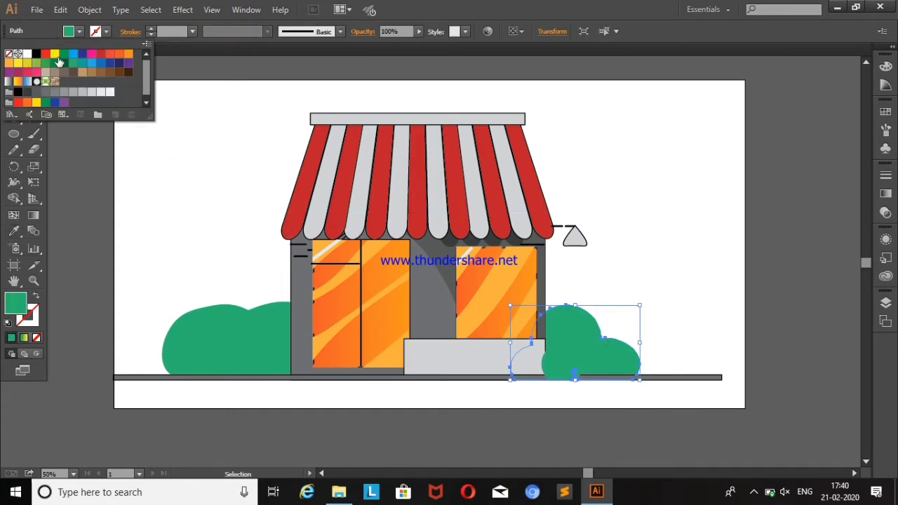
left_click(38, 61)
left_click(240, 200)
key("ctrl+z")
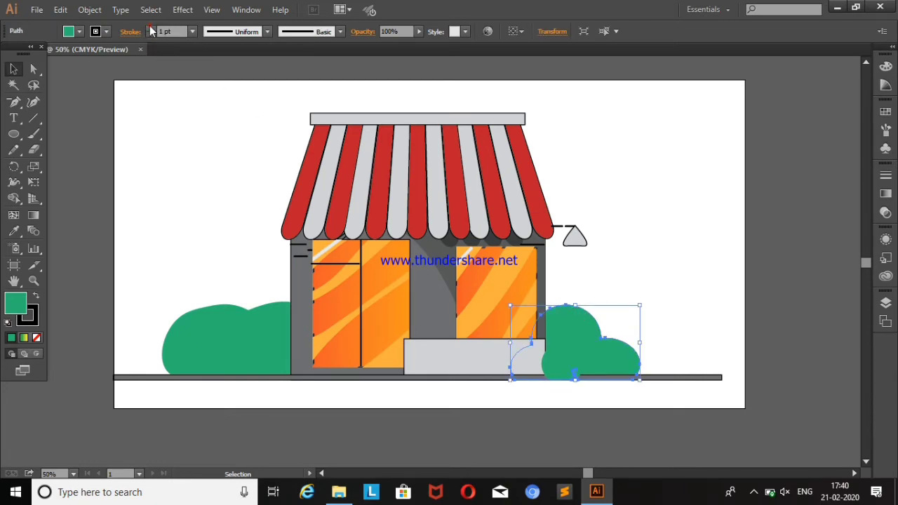
Give the front left bush piece a black 6 pt outline
left_click(168, 119)
left_click(260, 334)
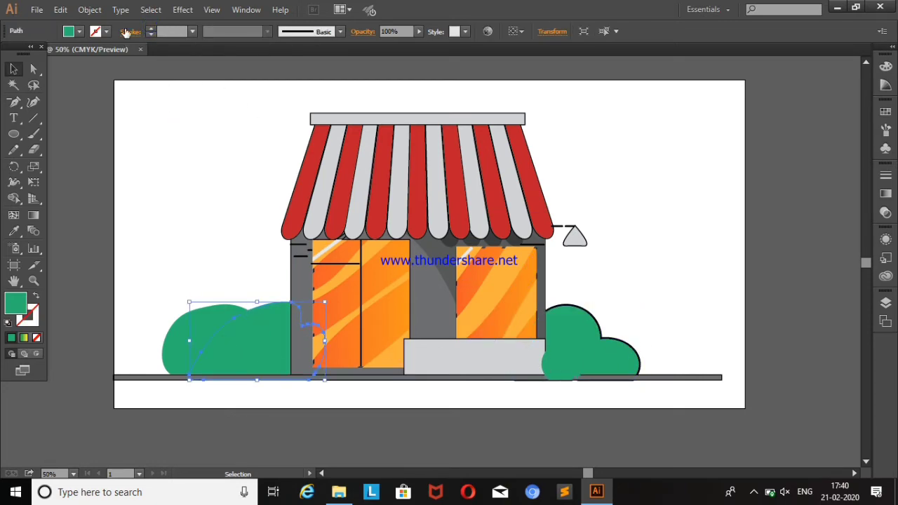
left_click(95, 31)
left_click(150, 29)
left_click(150, 29)
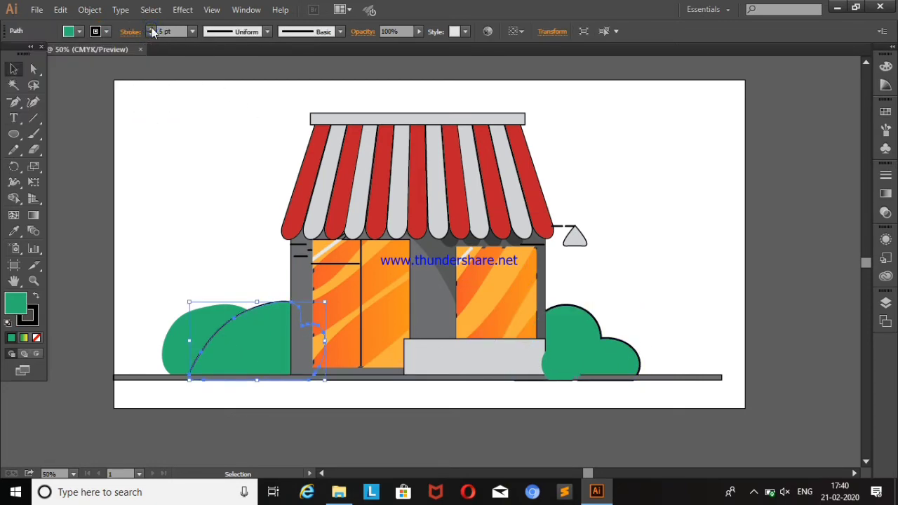
left_click(160, 136)
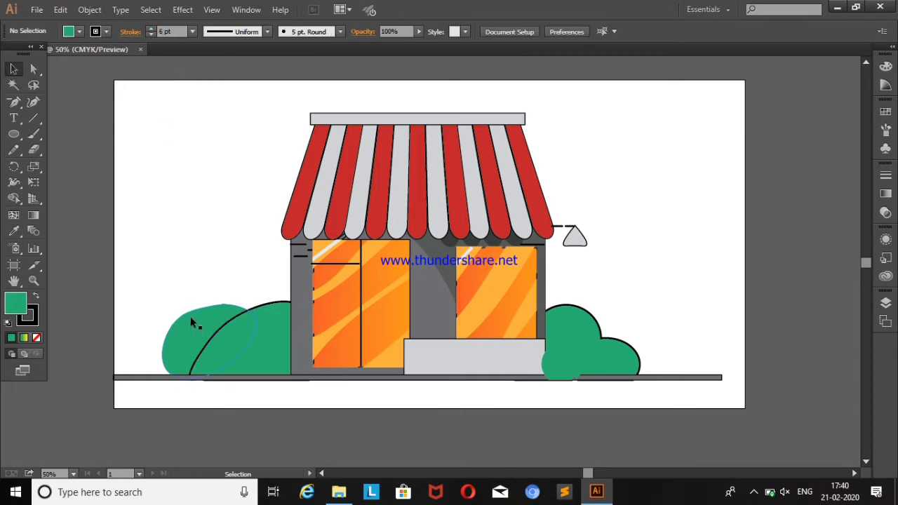
left_click(238, 336)
left_click(14, 231)
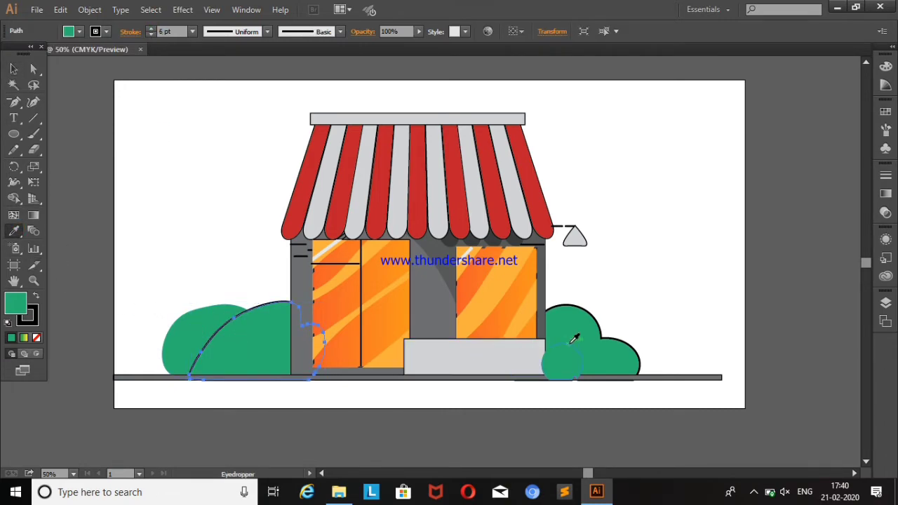
key("v")
left_click(236, 220)
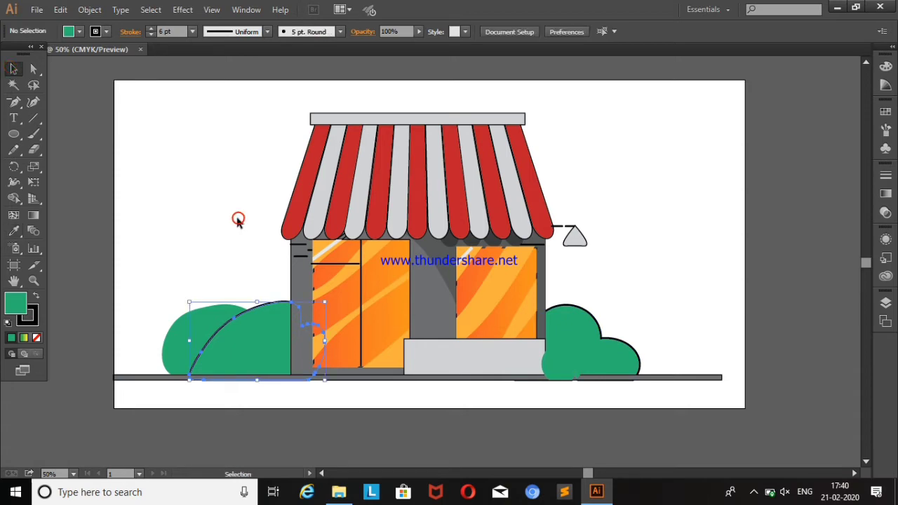
Select the small ball beside the step and locate it in the Layers panel
left_click(566, 352)
left_click(885, 303)
scroll(823, 386, "down", 3)
scroll(826, 401, "down", 4)
scroll(826, 402, "down", 2)
Restack the small ball in Layers and copy the black outline onto it
left_click_drag(827, 403, 825, 395)
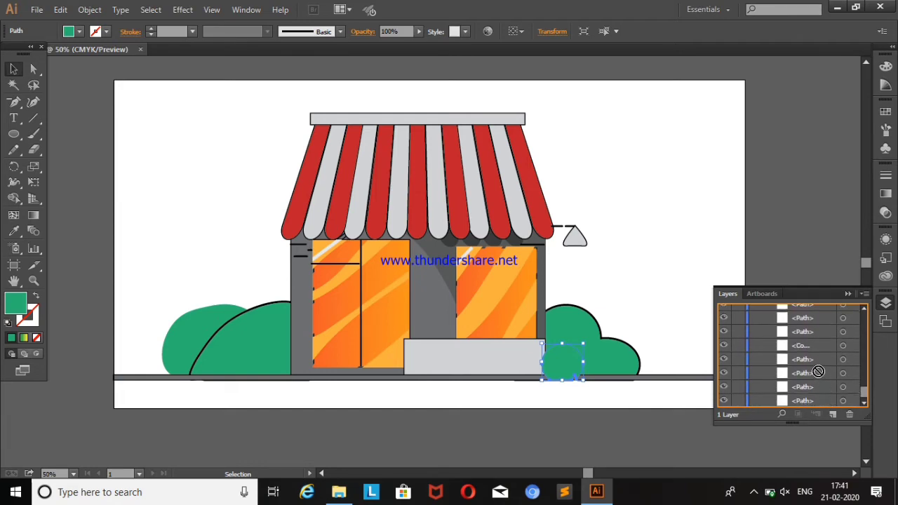
left_click_drag(824, 388, 817, 368)
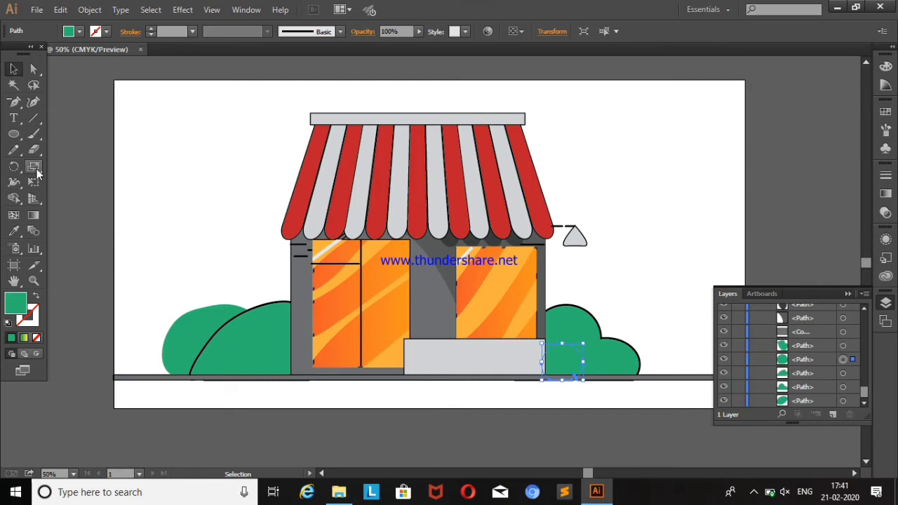
left_click(13, 230)
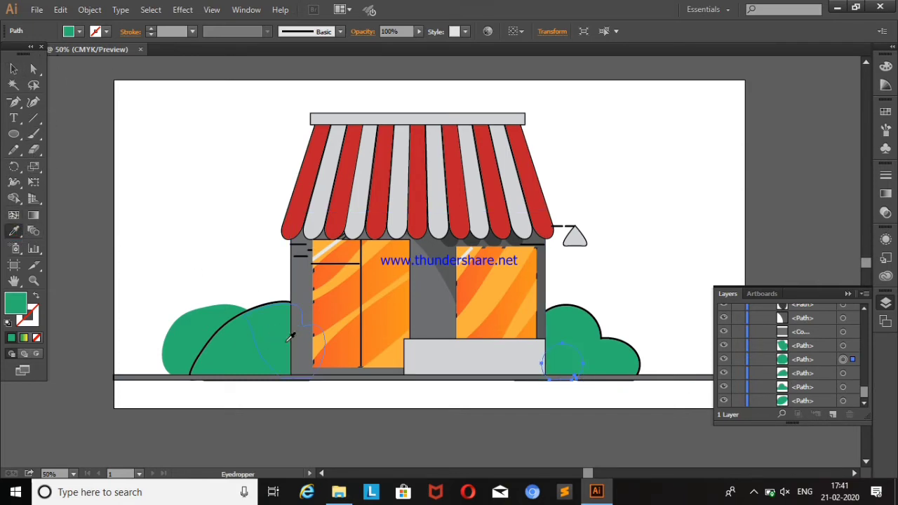
left_click(218, 349)
left_click(13, 68)
left_click(147, 184)
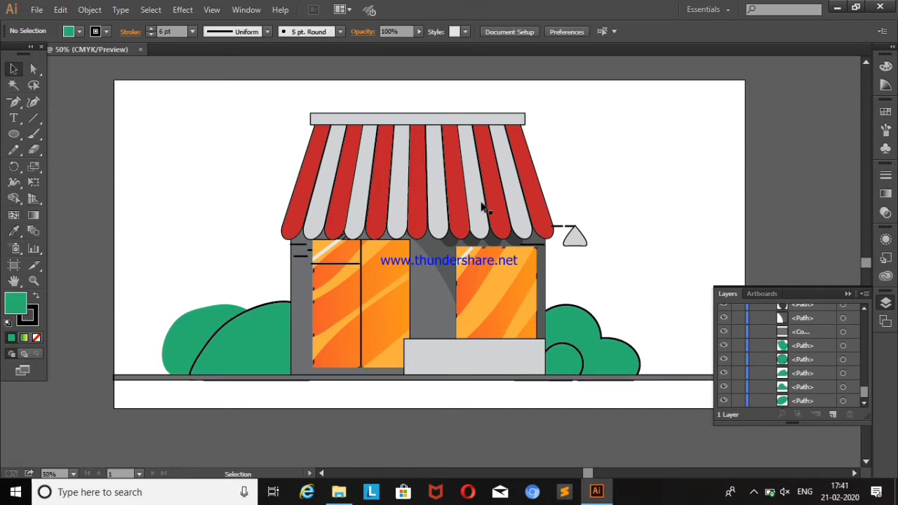
Copy the black outline onto the rear left bush piece with the Eyedropper
left_click(848, 294)
left_click(210, 344)
key("i")
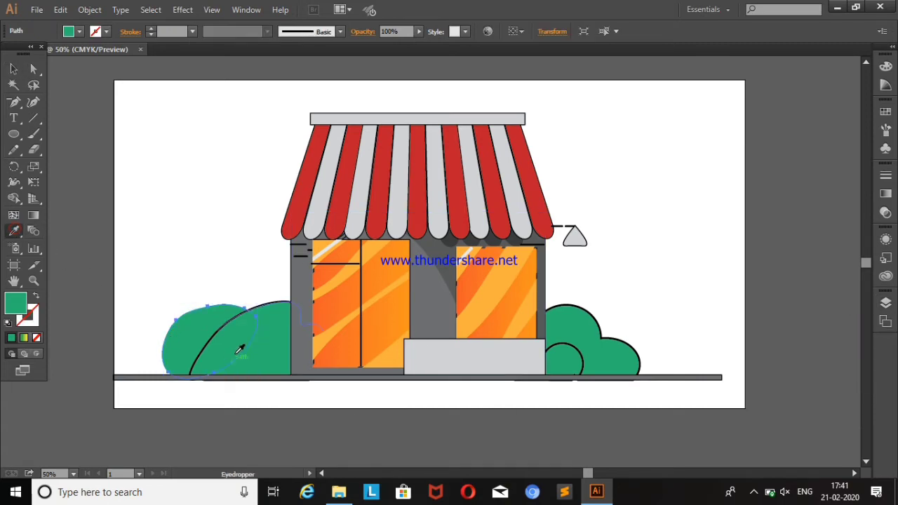
left_click(239, 345)
left_click(14, 68)
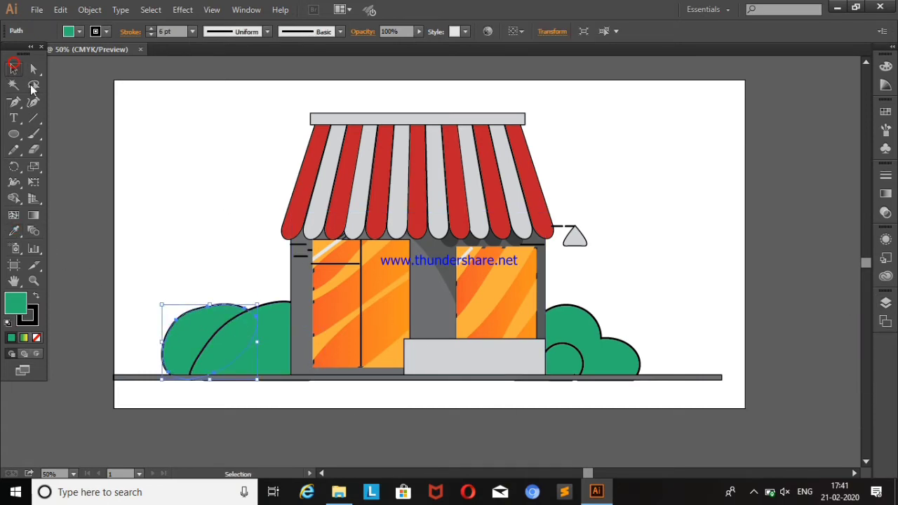
left_click(160, 146)
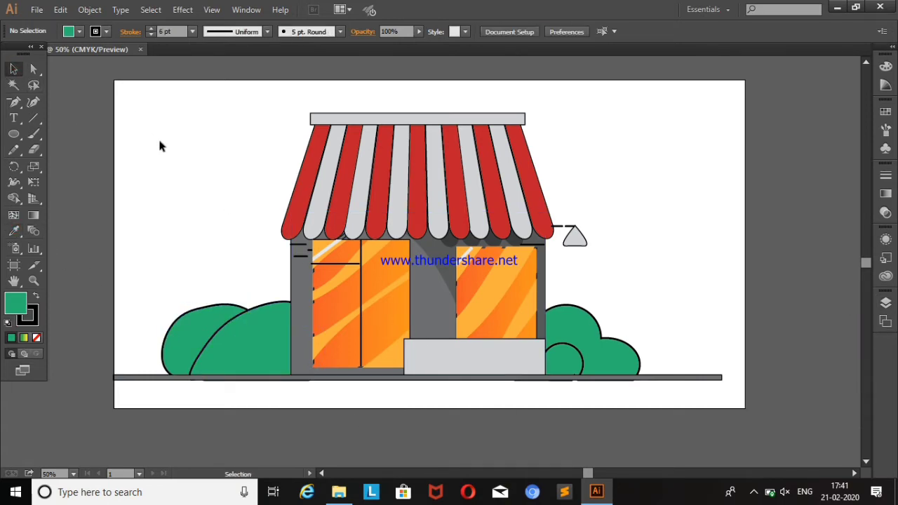
Delete both pieces of the left bush
left_click(239, 335)
key("Delete")
left_click(256, 312)
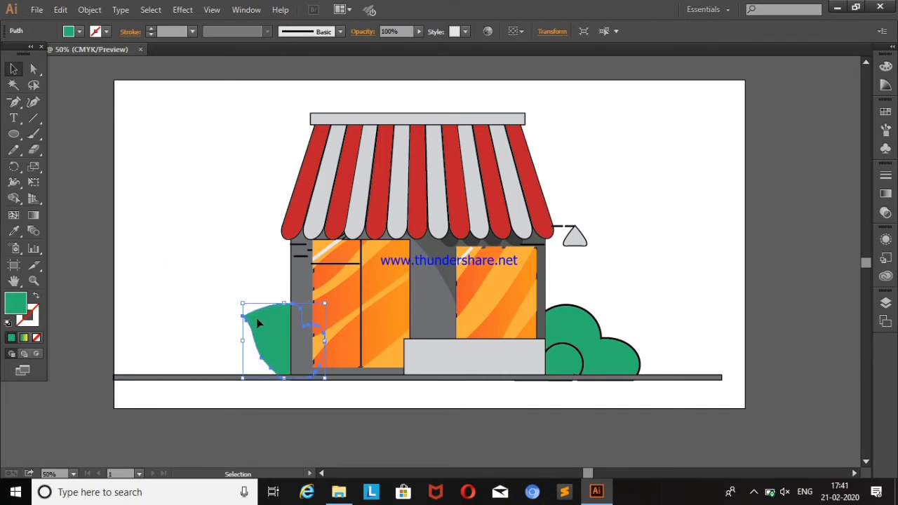
key("Delete")
left_click(586, 336)
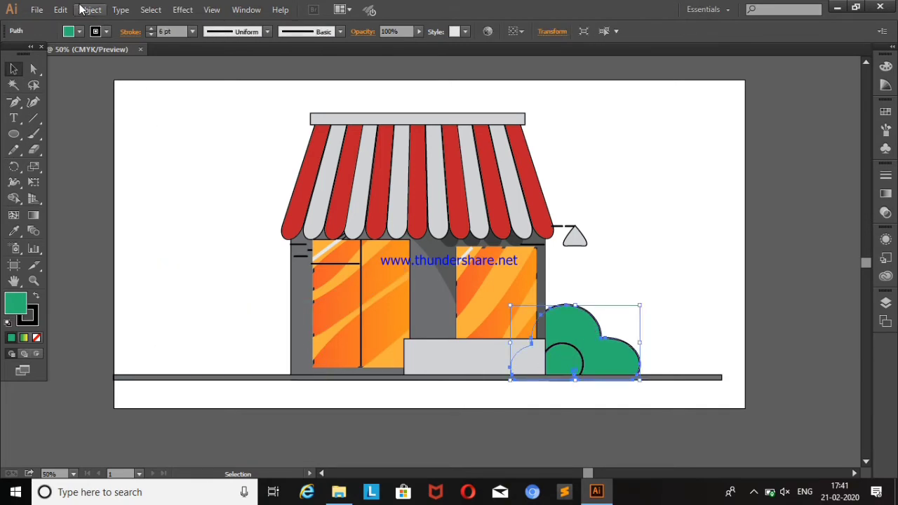
Make a reflected copy of the right bush and place it left of the shop
left_click(90, 10)
left_click(290, 73)
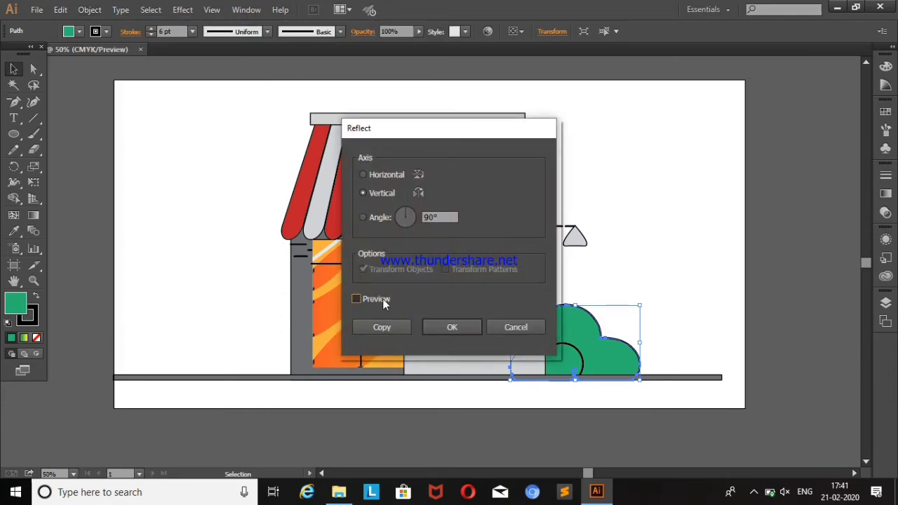
left_click(358, 302)
left_click(387, 326)
left_click_drag(584, 337, 275, 331)
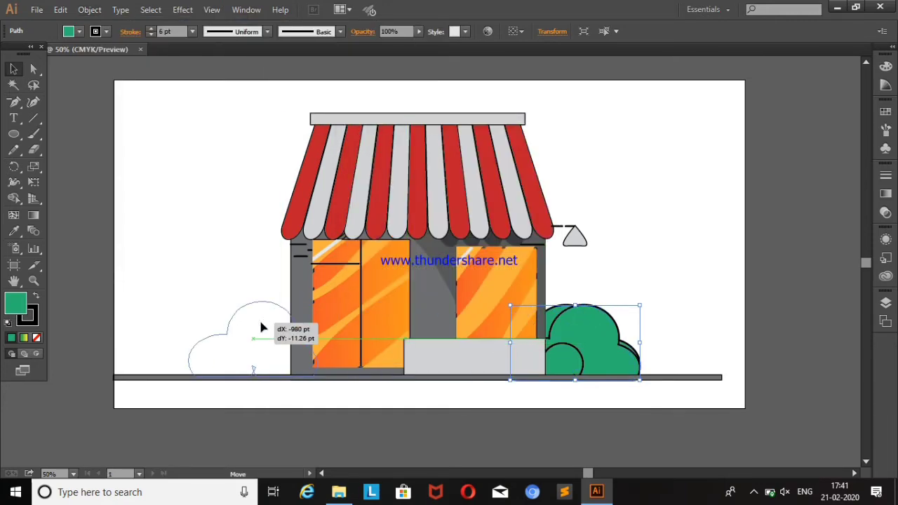
left_click(217, 242)
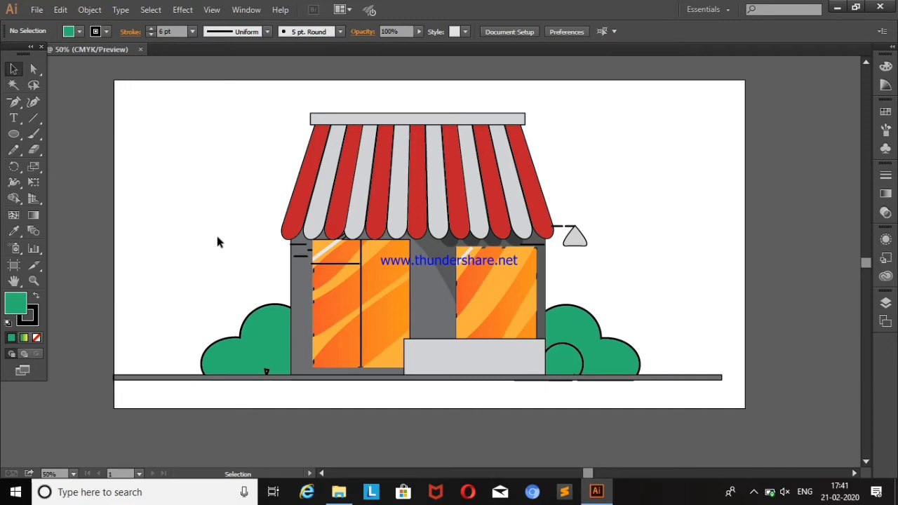
Make a reflected copy of the small circle and move it to the left bush's outer edge
left_click(559, 361)
left_click(68, 31)
left_click(283, 112)
left_click(90, 9)
mouse_move(114, 25)
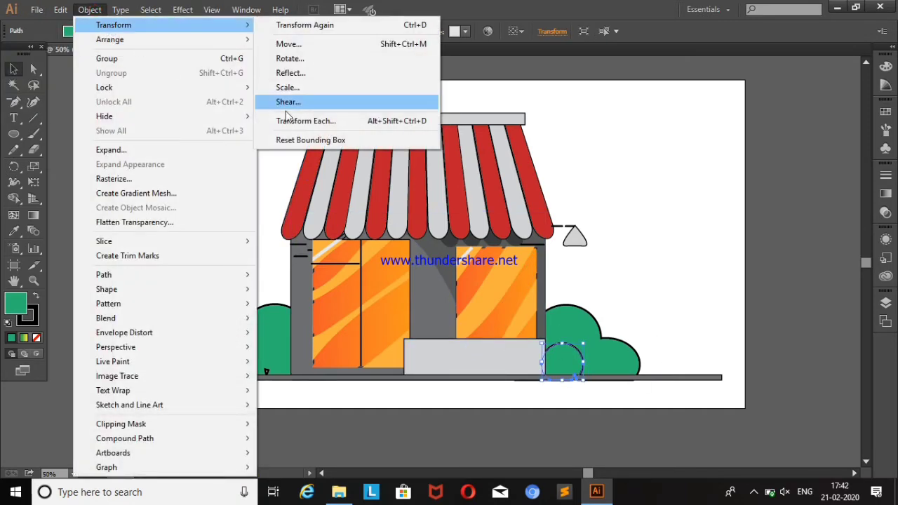
left_click(302, 77)
left_click(382, 327)
left_click_drag(571, 366, 209, 357)
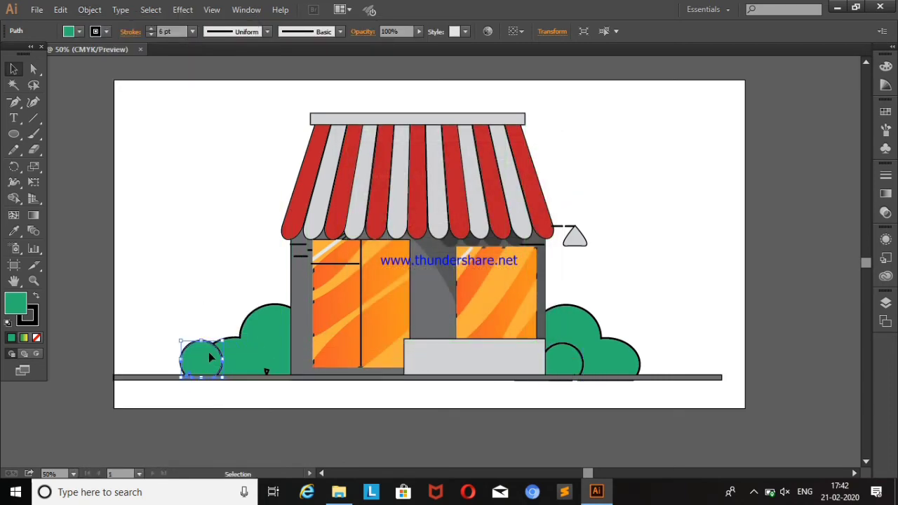
left_click(214, 285)
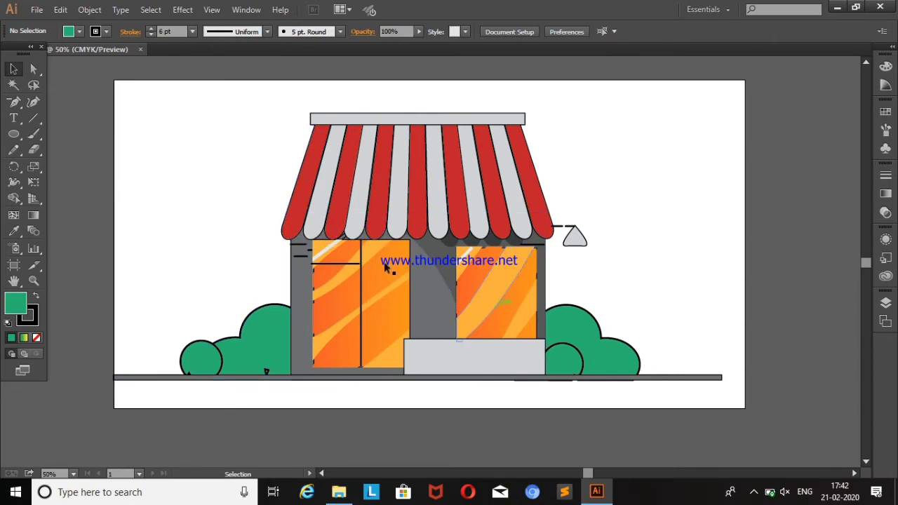
left_click(486, 261)
Resize and rearrange the pale streaks in the right window, with a small glare near its top-left
key("ctrl+shift+a")
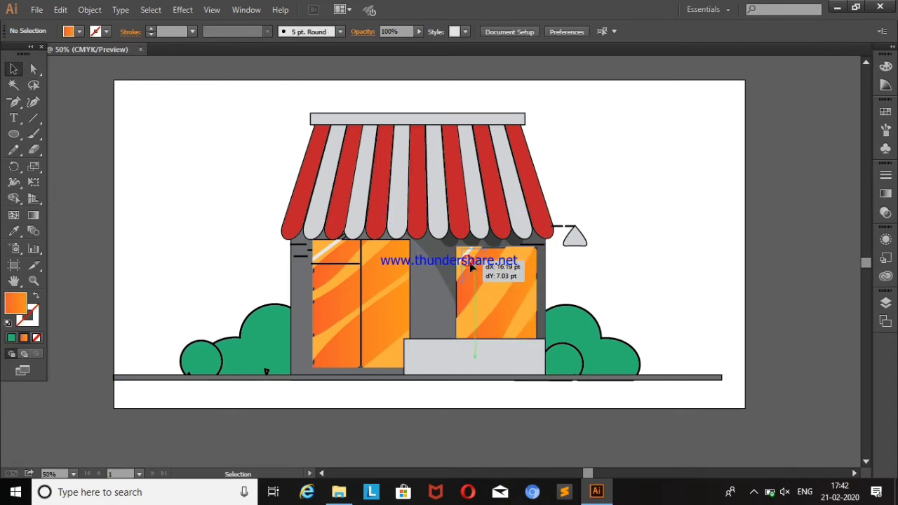
left_click(523, 270)
left_click(575, 262)
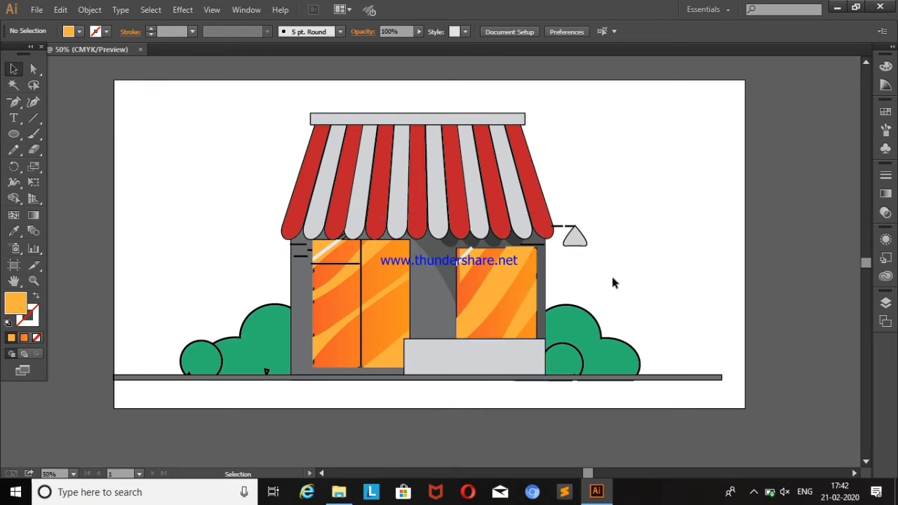
left_click(511, 279)
left_click_drag(536, 247, 531, 253)
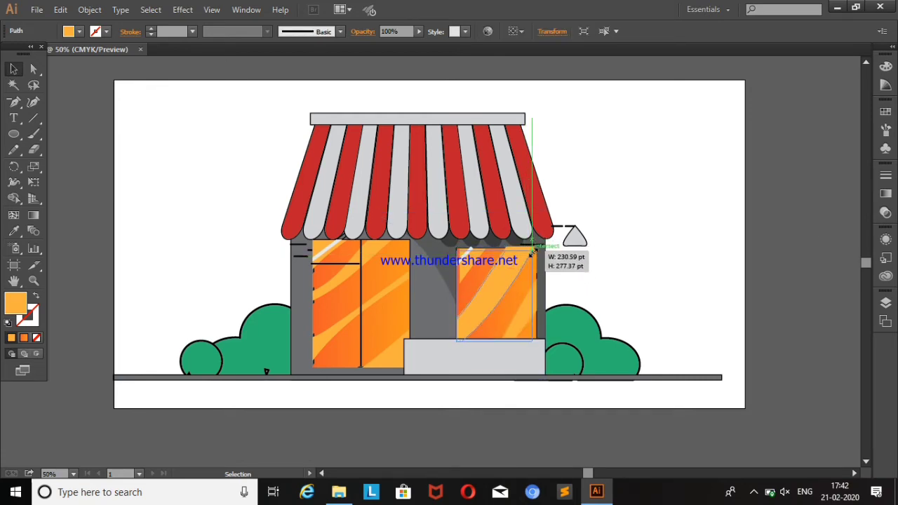
left_click(669, 222)
left_click_drag(499, 278, 521, 305)
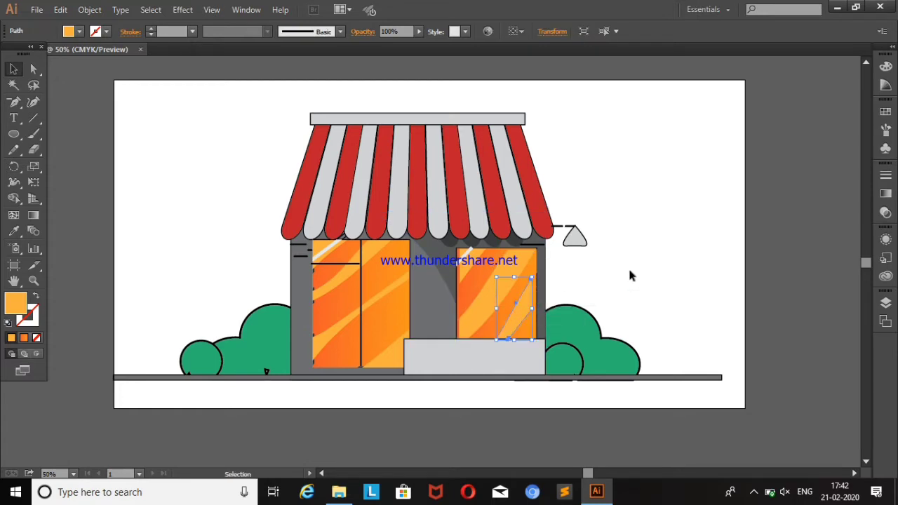
mouse_move(480, 258)
left_mouse_down()
mouse_move(474, 265)
mouse_move(474, 251)
left_mouse_up()
left_click(667, 240)
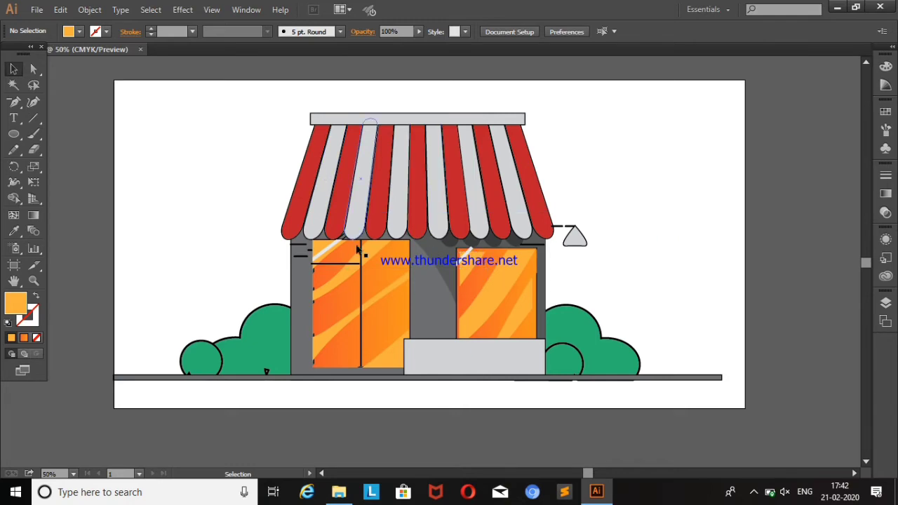
left_click_drag(516, 298, 513, 304)
key("ctrl+shift+a")
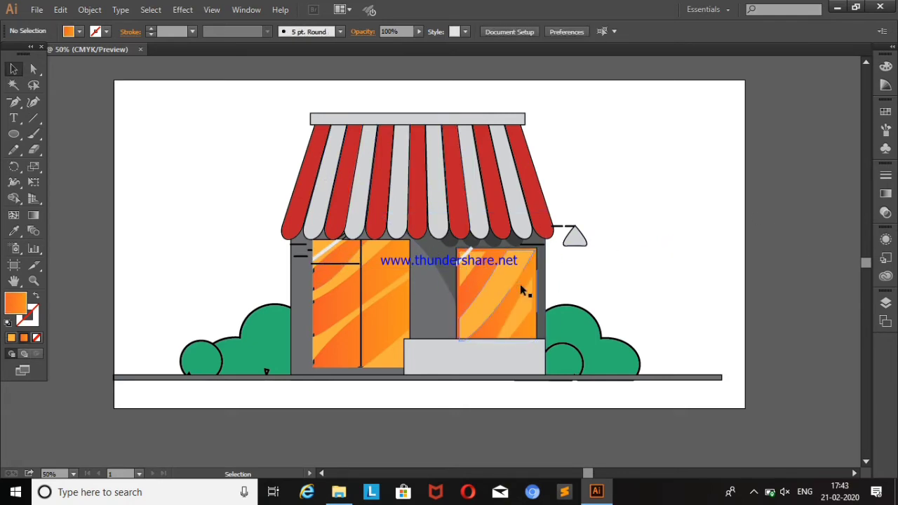
Reposition a pale streak across the upper part of the left window
left_click(514, 330)
left_click(623, 281)
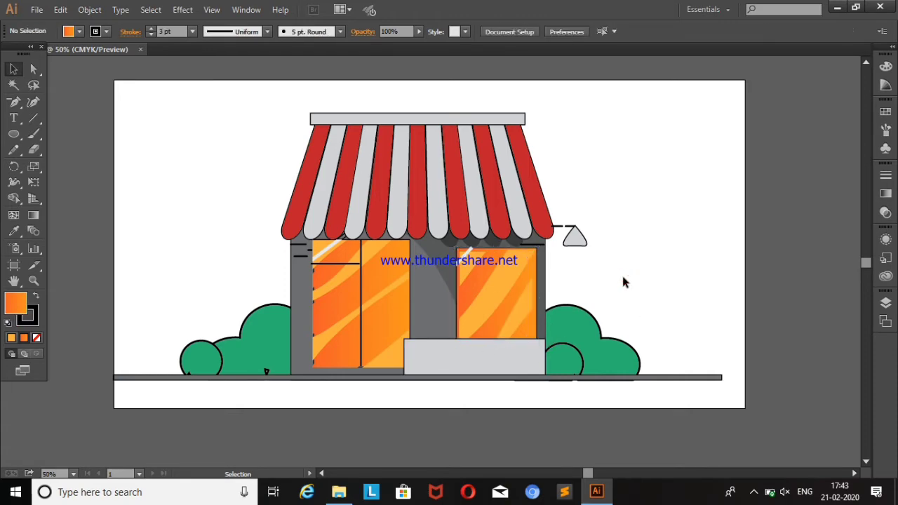
left_click(376, 284)
key("ctrl+shift+a")
left_click(375, 332)
key("ctrl+shift+a")
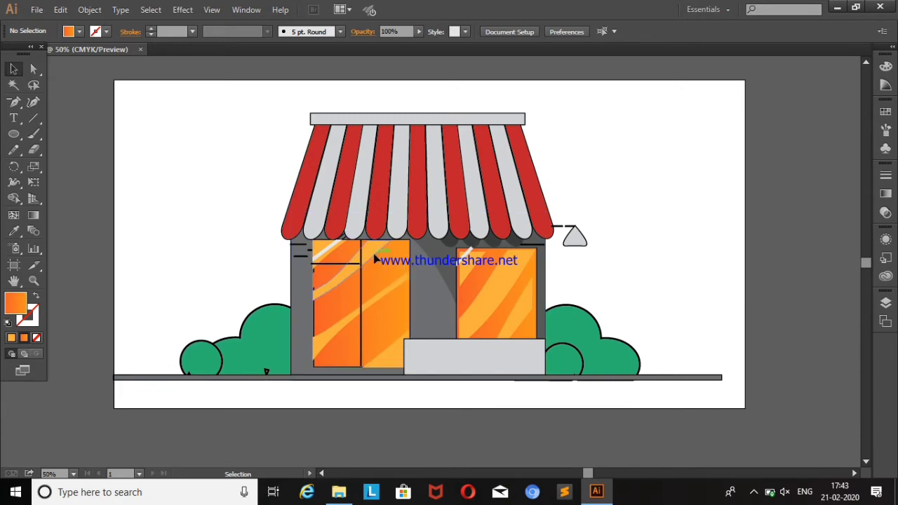
left_click(375, 256)
left_click_drag(368, 258, 374, 253)
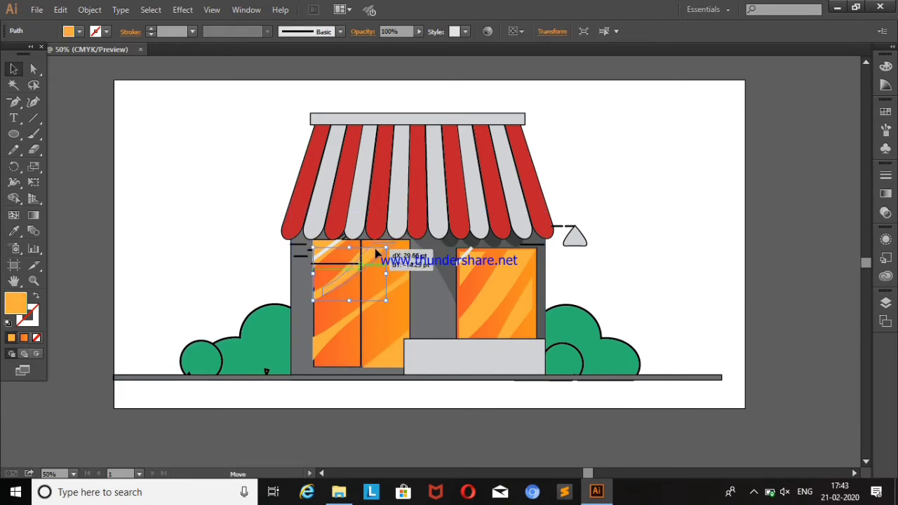
key("ctrl+shift+a")
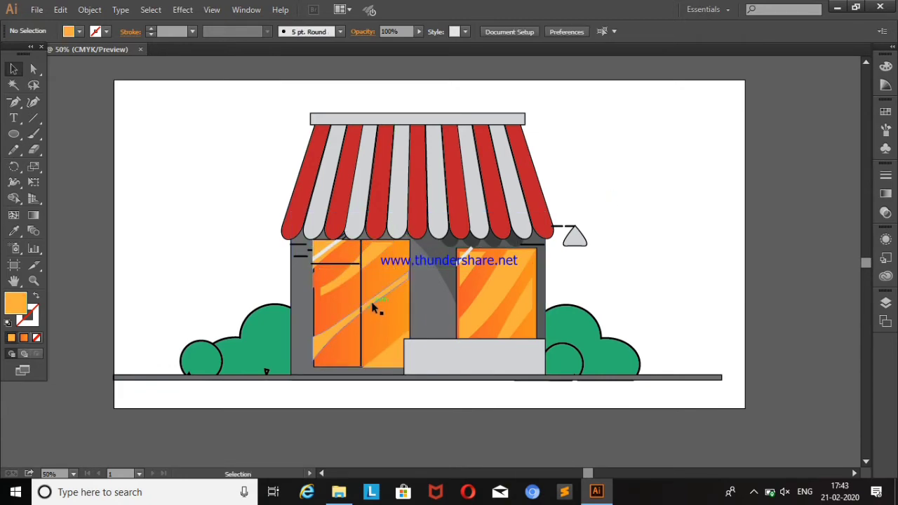
Nudge and raise the diagonal streaks lower in the left window
left_click(374, 309)
left_click_drag(315, 359, 315, 354)
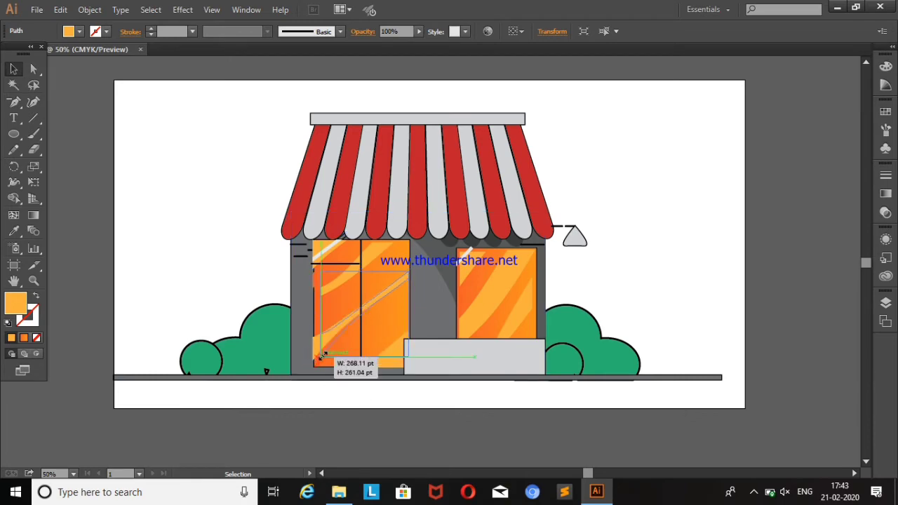
left_click(656, 195)
left_click_drag(371, 321, 376, 295)
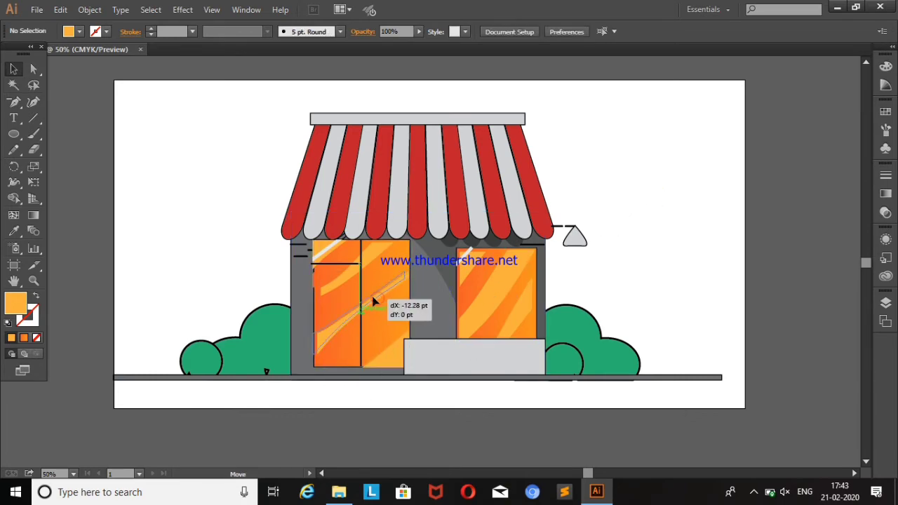
left_click(454, 360)
left_click_drag(393, 360, 394, 356)
left_click(561, 292)
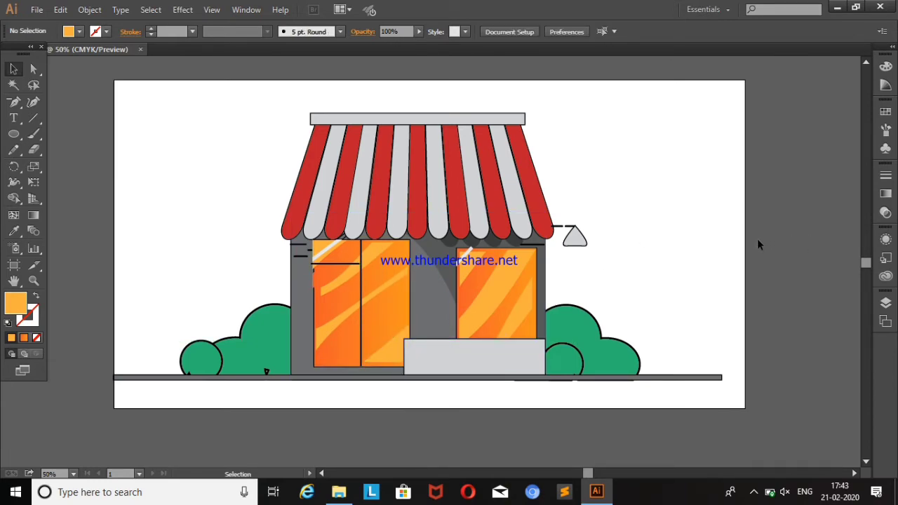
left_click(337, 274)
Place the white glare streak at the left window's top-left corner
key("ctrl+shift+a")
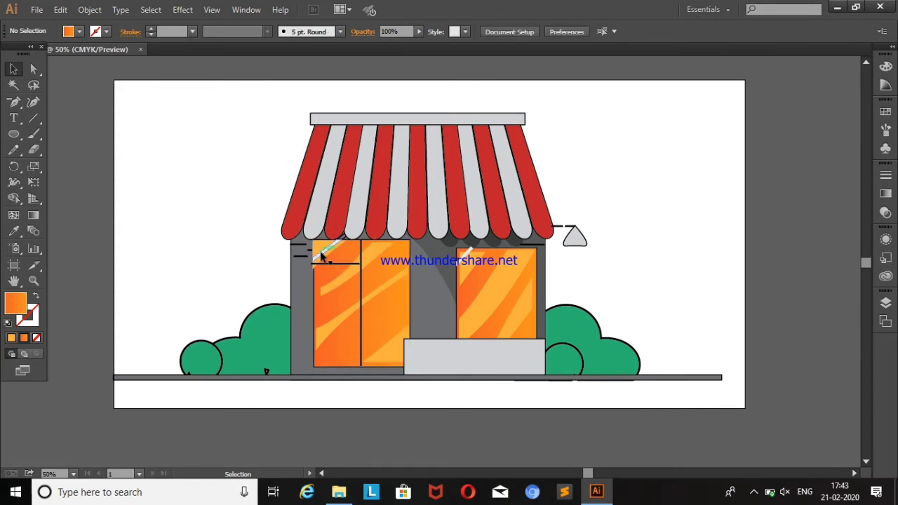
left_click_drag(315, 258, 320, 256)
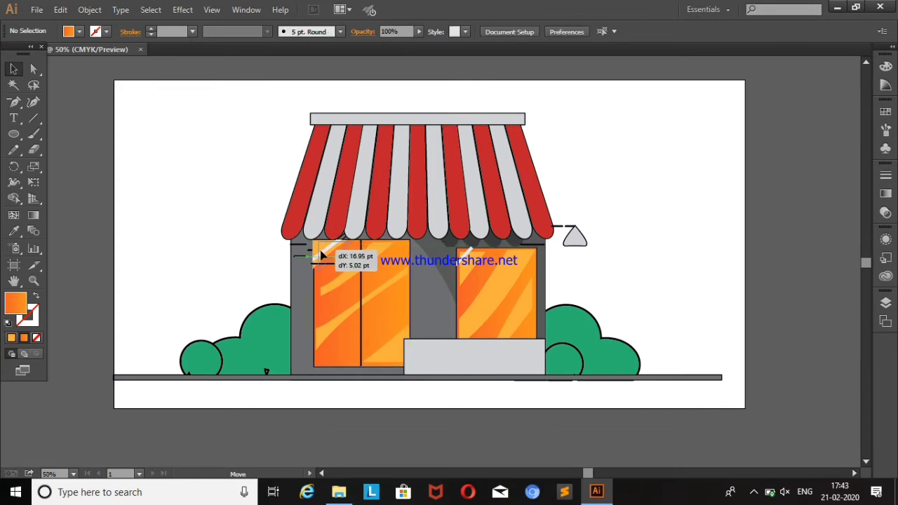
left_click_drag(321, 257, 322, 256)
left_click(605, 172)
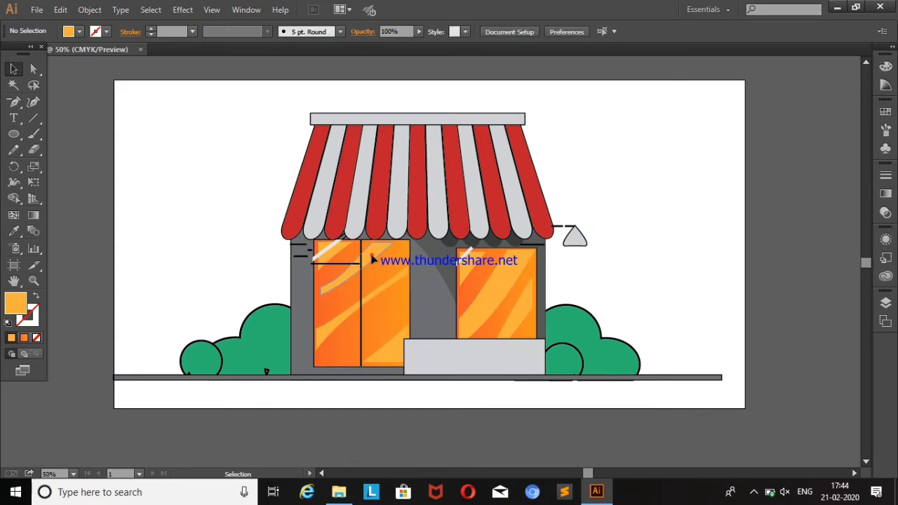
left_click(361, 301)
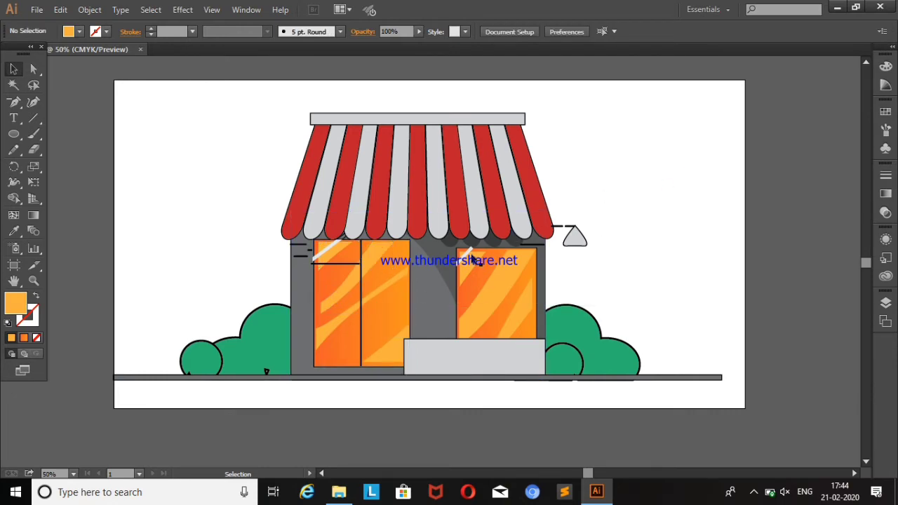
left_click_drag(379, 267, 372, 265)
left_click(632, 215)
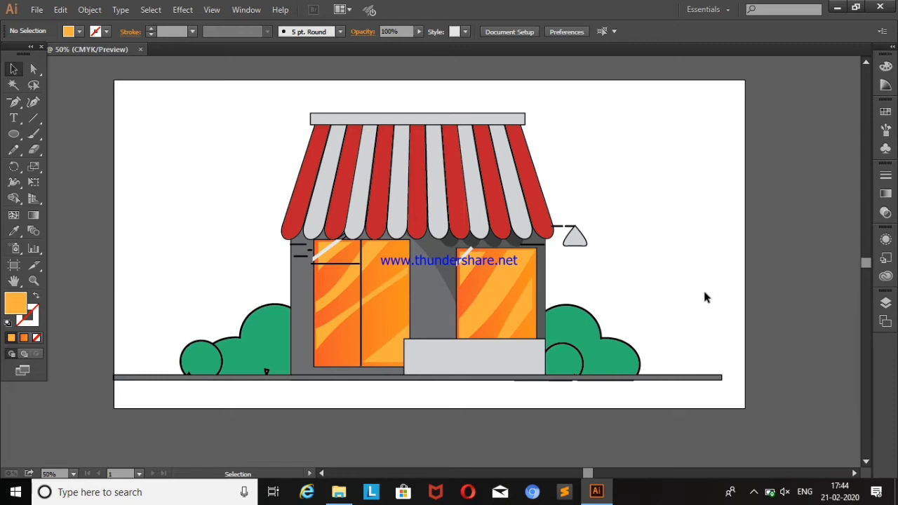
Move the extra small circle rightward off the left bush
left_click_drag(201, 358, 282, 359)
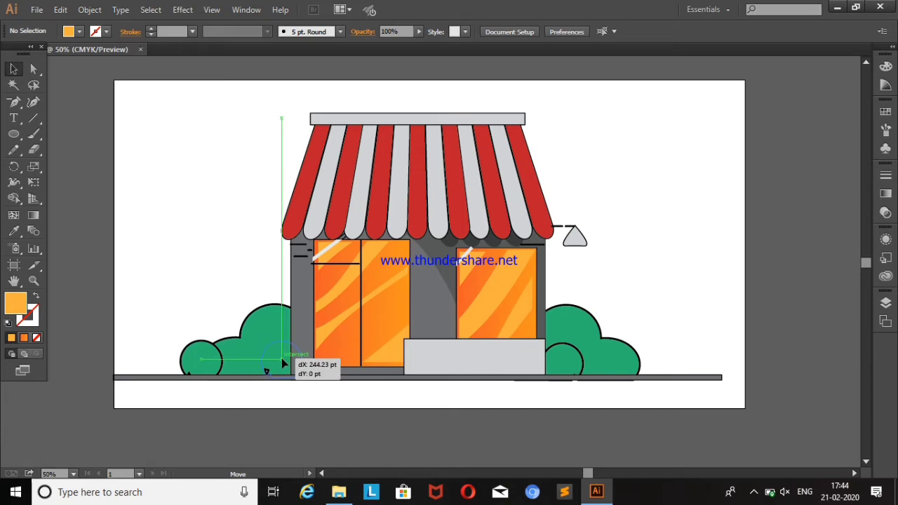
left_click(673, 240)
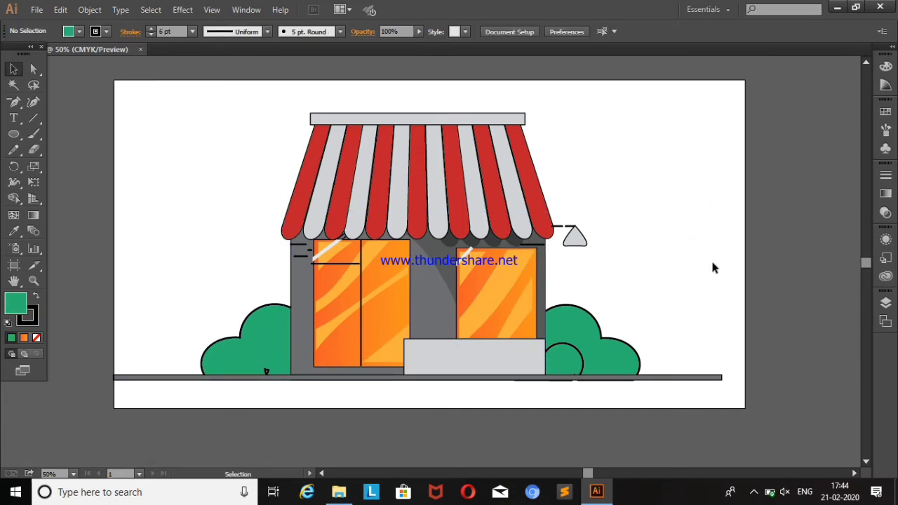
left_click_drag(667, 322, 553, 408)
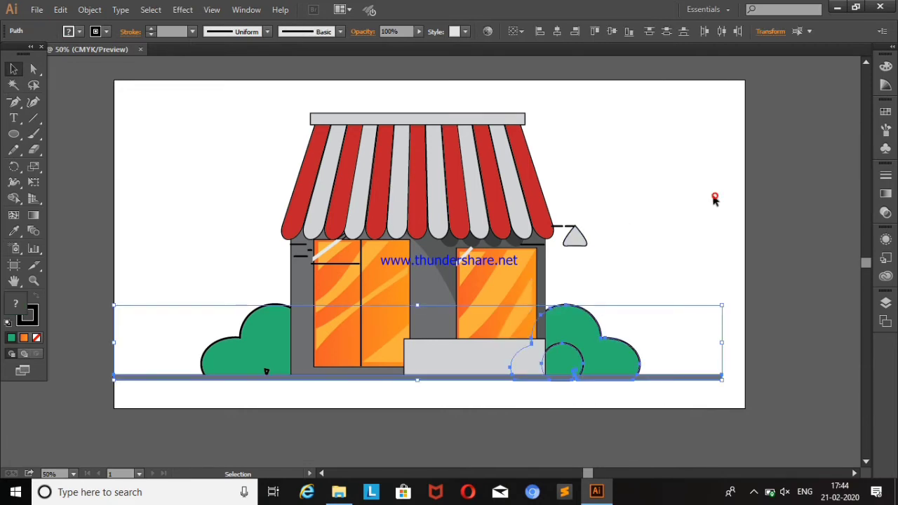
left_click(700, 236)
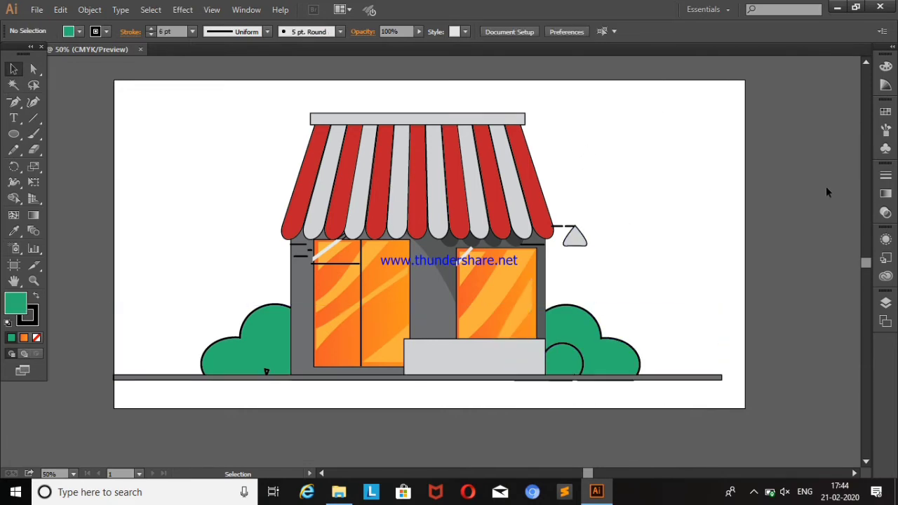
Check the white shine shapes on the left and right windows
left_click(324, 249)
left_click(683, 158)
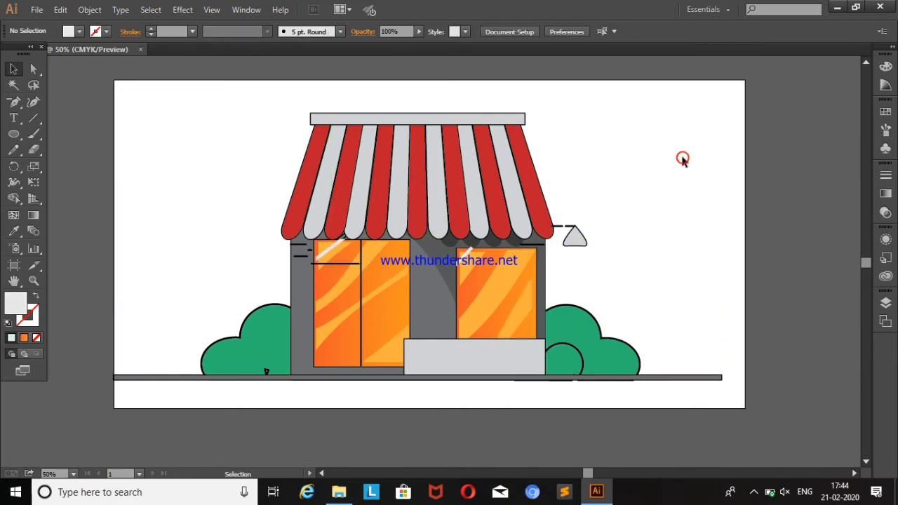
left_click(327, 254)
left_click(673, 203)
left_click(464, 258)
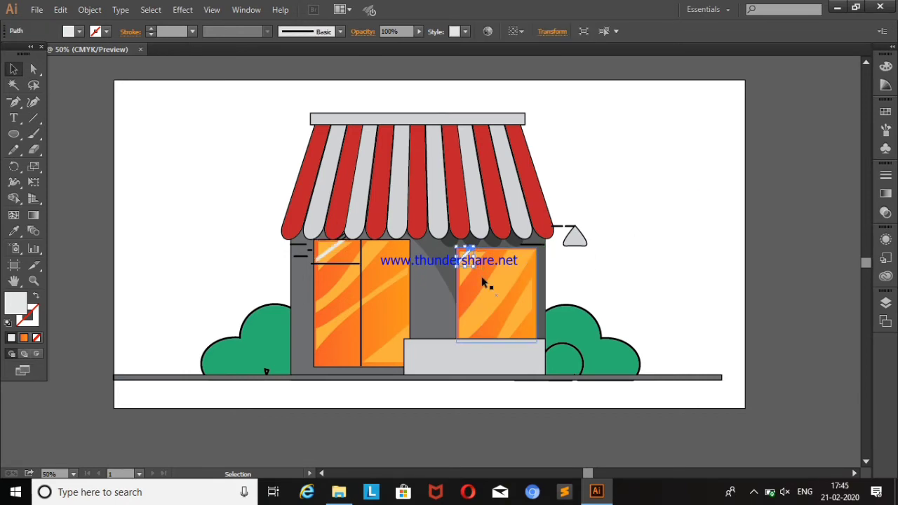
left_click(704, 179)
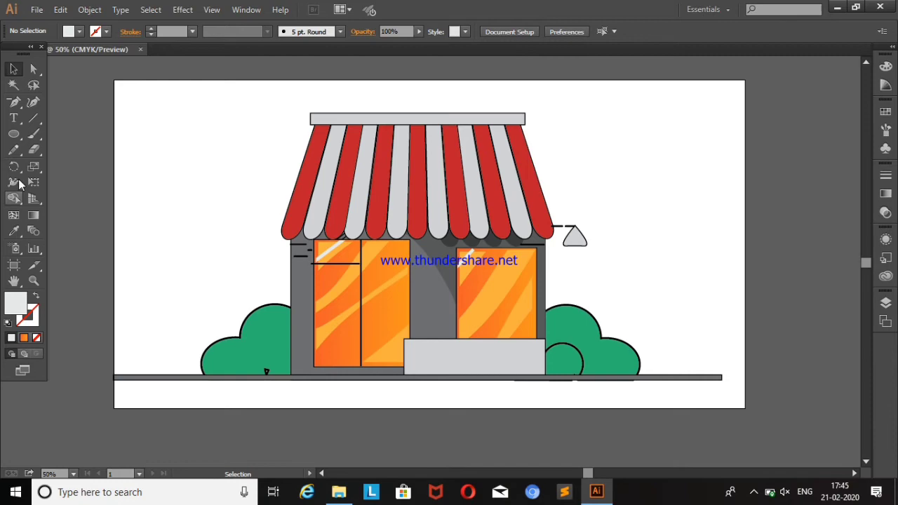
left_click(14, 135)
Draw a tall thin light-orange pole left of the shop and shift it rightward
left_click(63, 133)
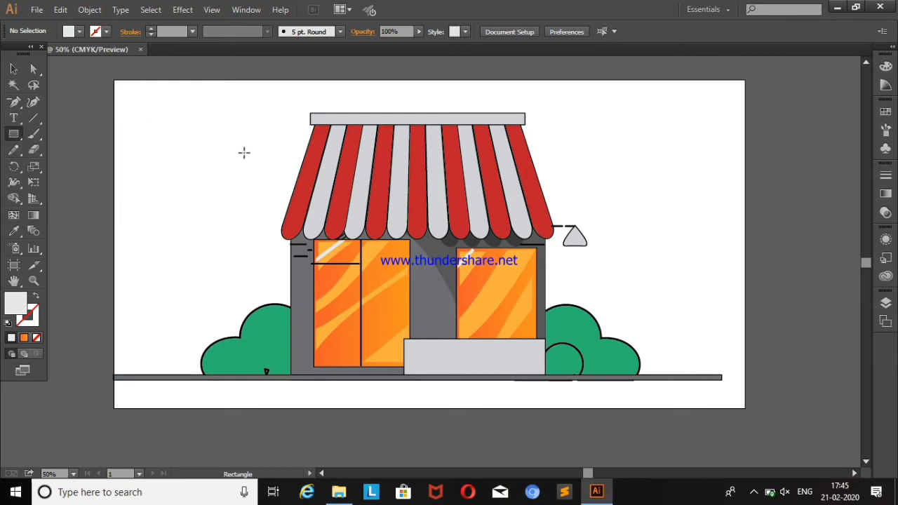
left_click_drag(166, 149, 174, 377)
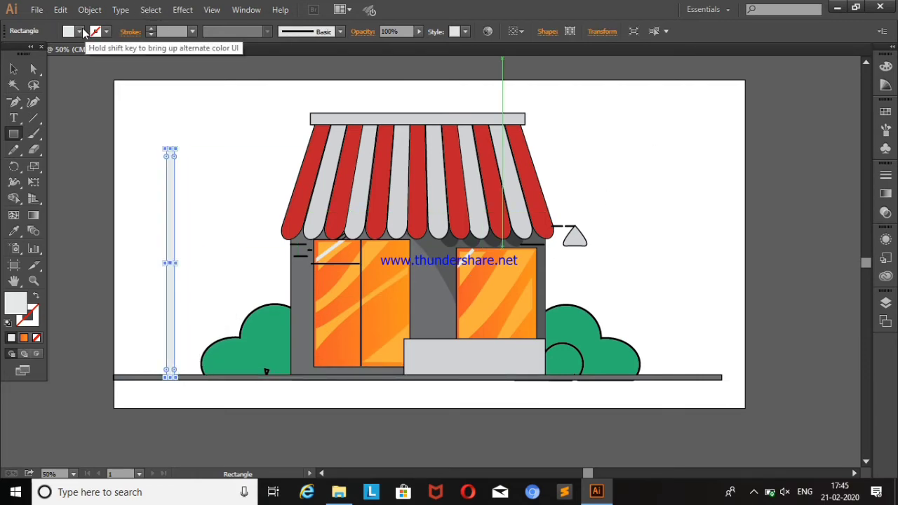
left_click(79, 32)
left_click(128, 55)
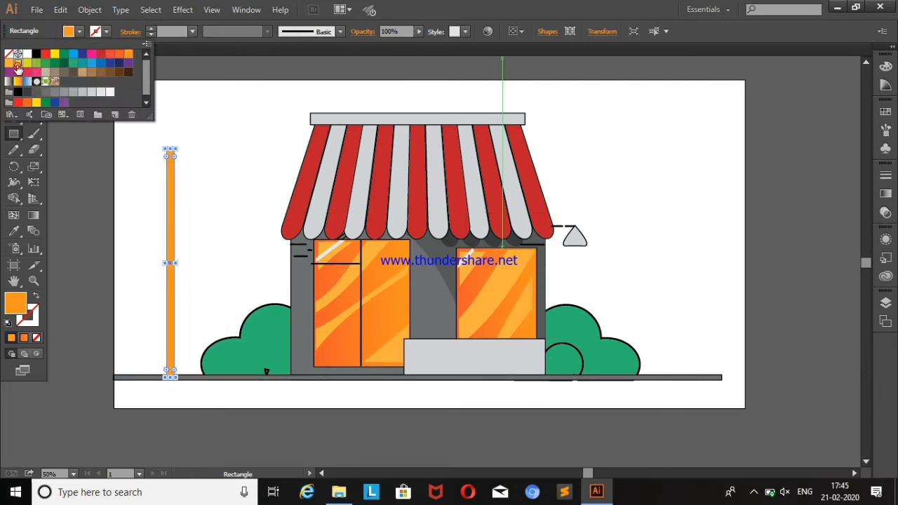
left_click(17, 64)
left_click(13, 69)
left_click(80, 65)
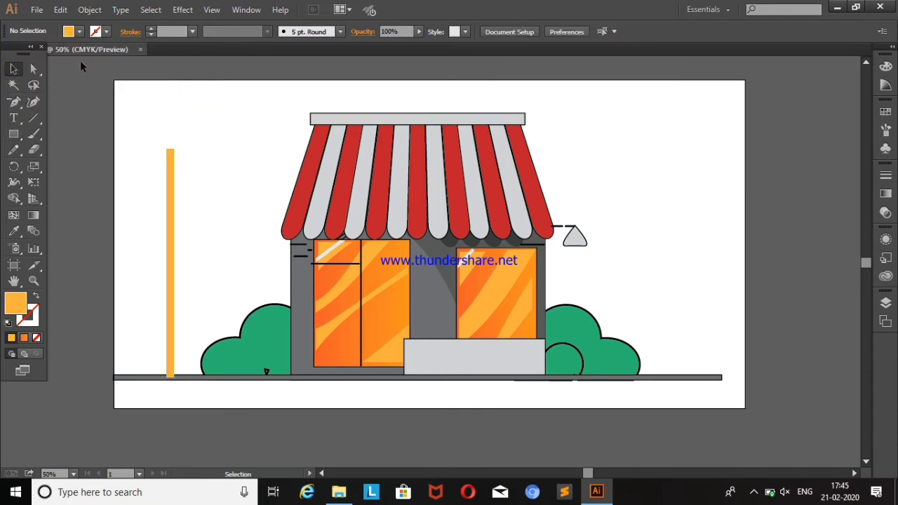
left_click_drag(168, 268, 211, 265)
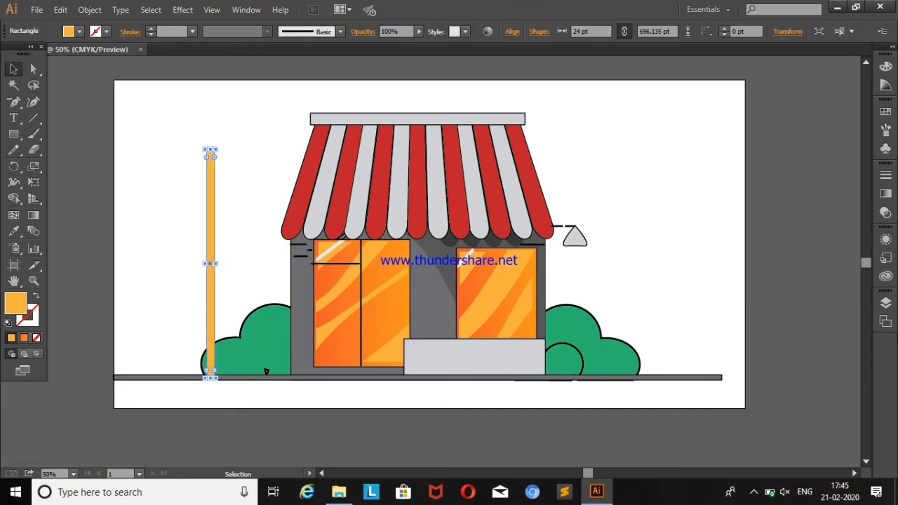
Adjust the orange pole's position in the Layers panel stacking order
left_click(884, 303)
scroll(806, 378, "down", 3)
scroll(814, 405, "down", 3)
scroll(814, 405, "down", 1)
left_click_drag(814, 404, 814, 405)
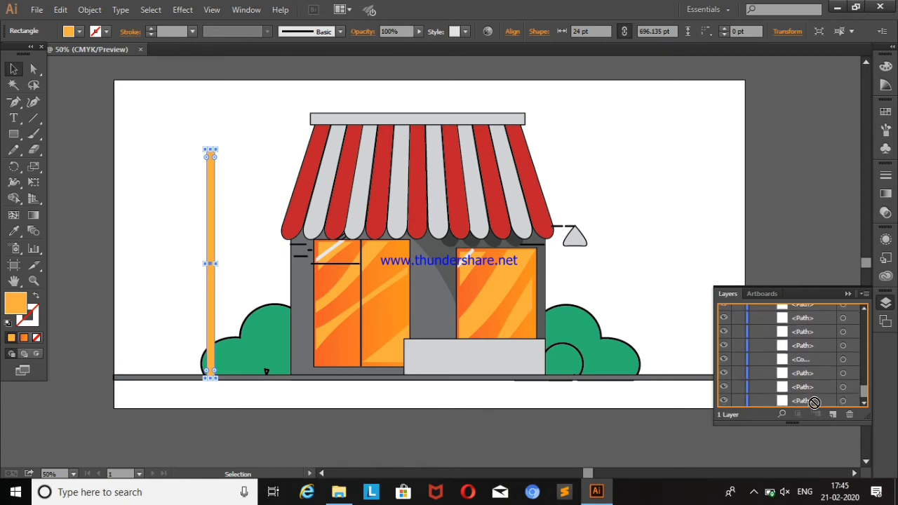
left_click(848, 294)
left_click(705, 257)
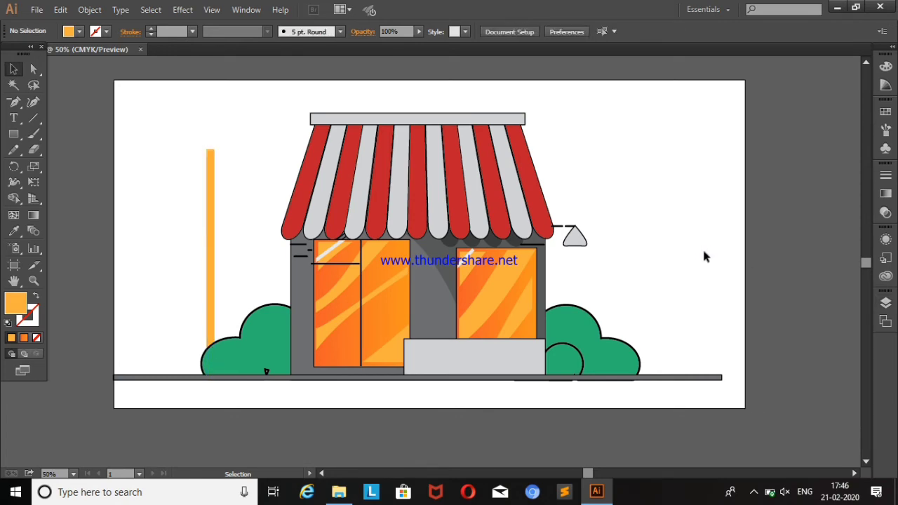
Add a crossbar near the pole's top and stretch the pole upward above it
left_click_drag(160, 147, 262, 153)
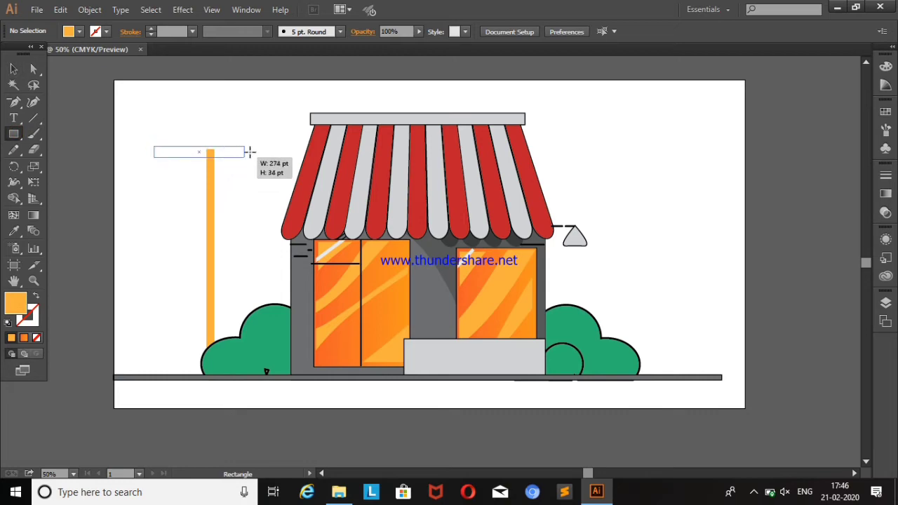
left_click(14, 68)
left_click(98, 87)
left_click_drag(187, 149, 186, 165)
left_click(183, 125)
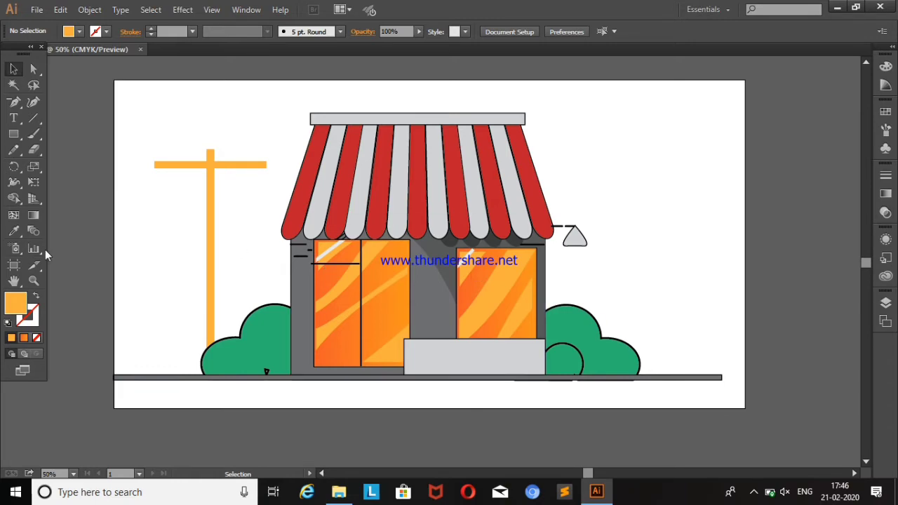
left_click(211, 156)
left_click_drag(209, 148, 209, 125)
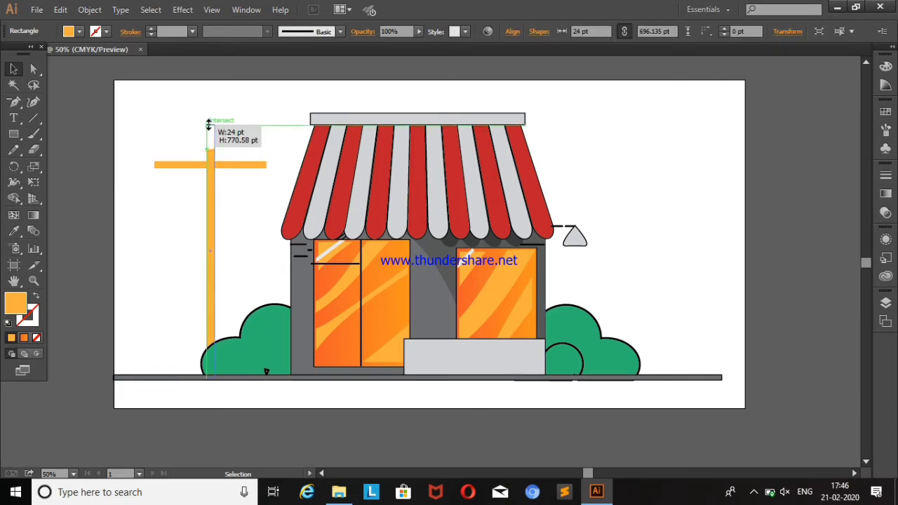
left_click(236, 112)
Give the pole and its crossbar black outlines
left_click(209, 225)
left_click(93, 31)
left_click(33, 59)
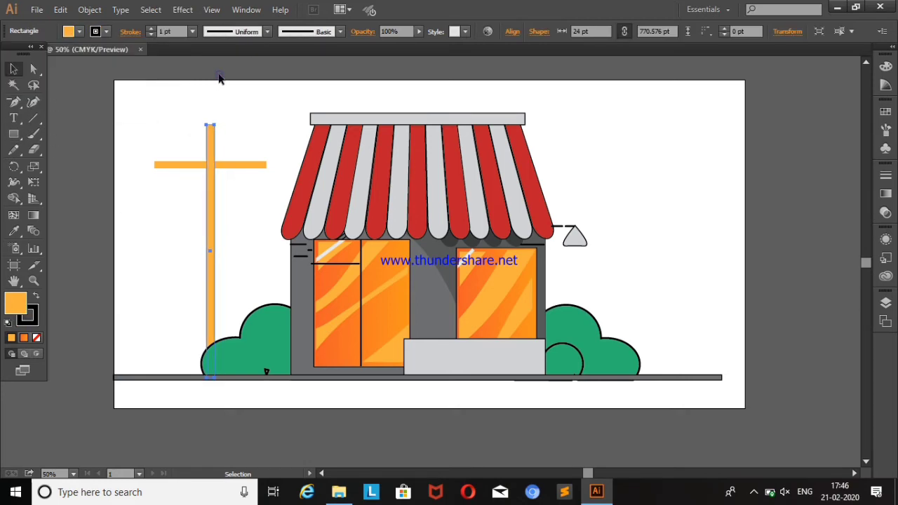
left_click(220, 80)
left_click(210, 156)
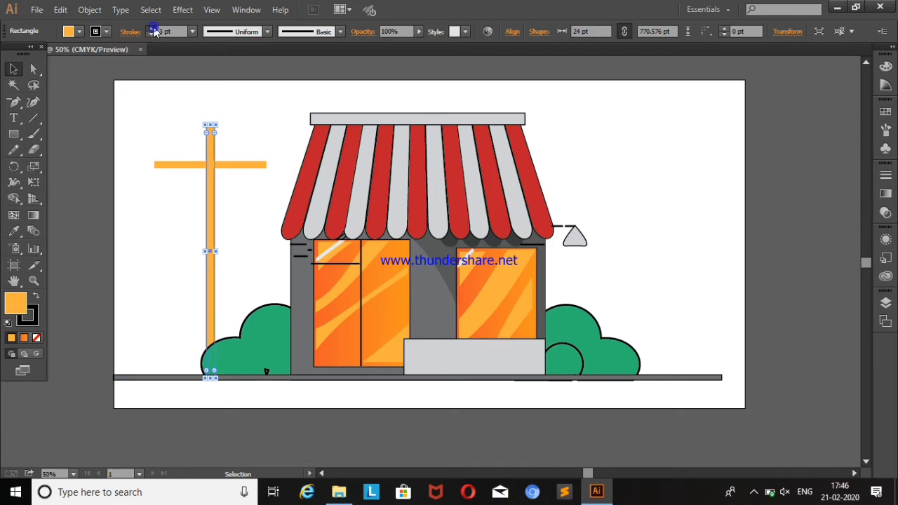
left_click(153, 82)
left_click(176, 163)
left_click(80, 31)
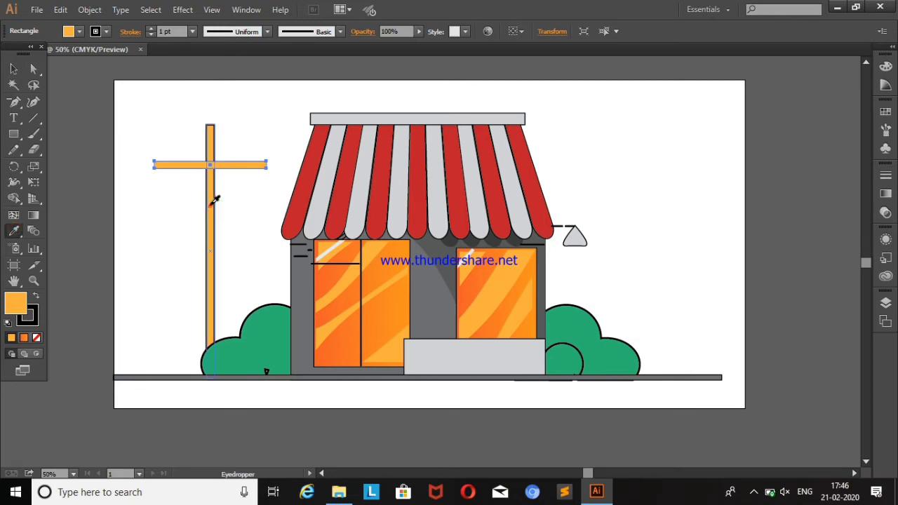
left_click(127, 125)
Draw a light grey box over the upper part of the post
left_click(14, 133)
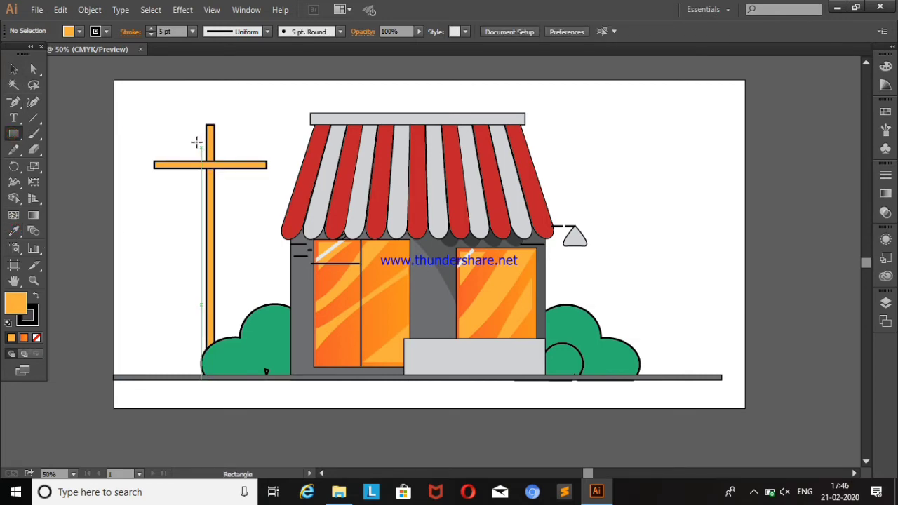
left_click_drag(195, 124, 212, 201)
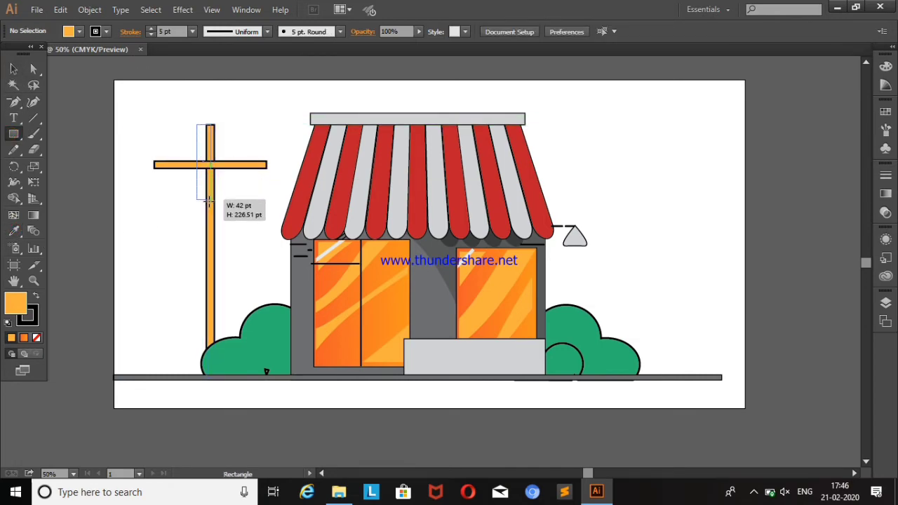
key("Down")
key("Down")
key("Down")
key("Down")
key("Down")
key("Down")
key("Left")
key("Left")
key("Left")
key("Left")
key("Left")
key("Left")
left_click(74, 31)
left_click(100, 91)
key("v")
left_click(116, 113)
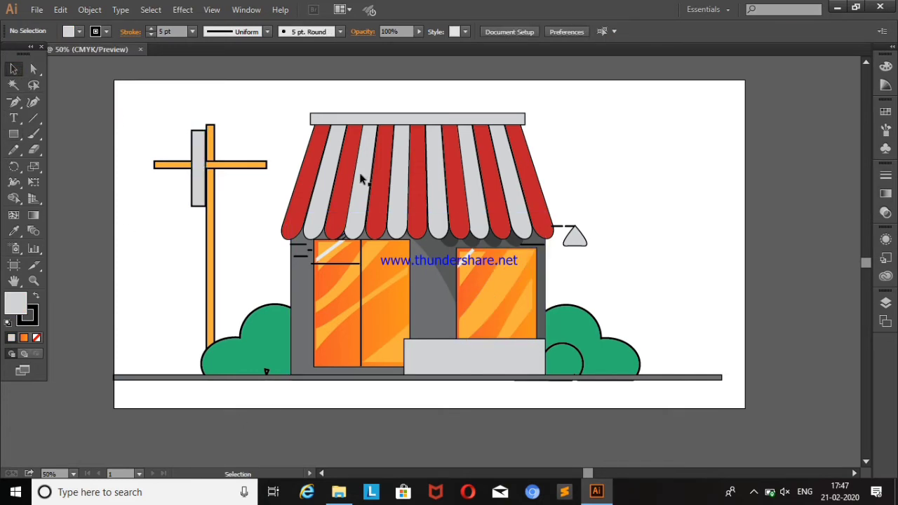
left_click(32, 102)
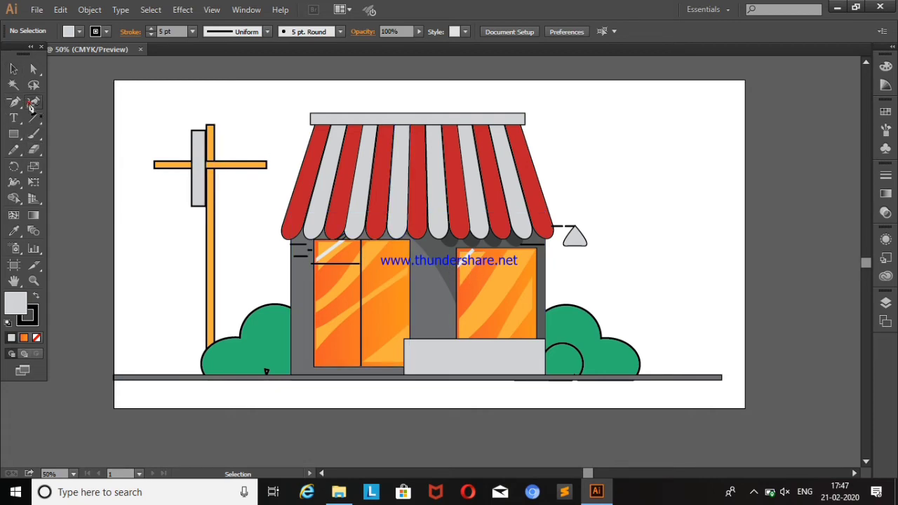
Paint black wires from the left edge to the crossbar and one from the crossbar toward the awning
left_click(33, 133)
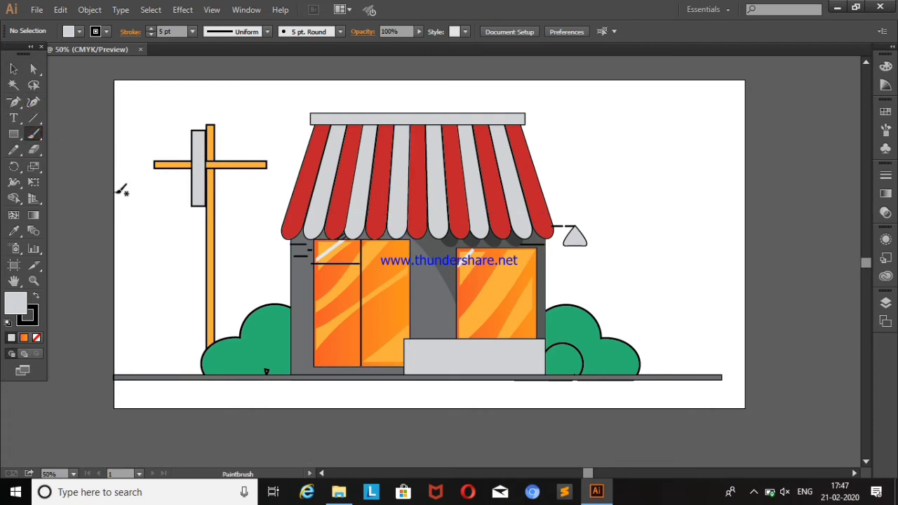
left_click_drag(115, 204, 166, 165)
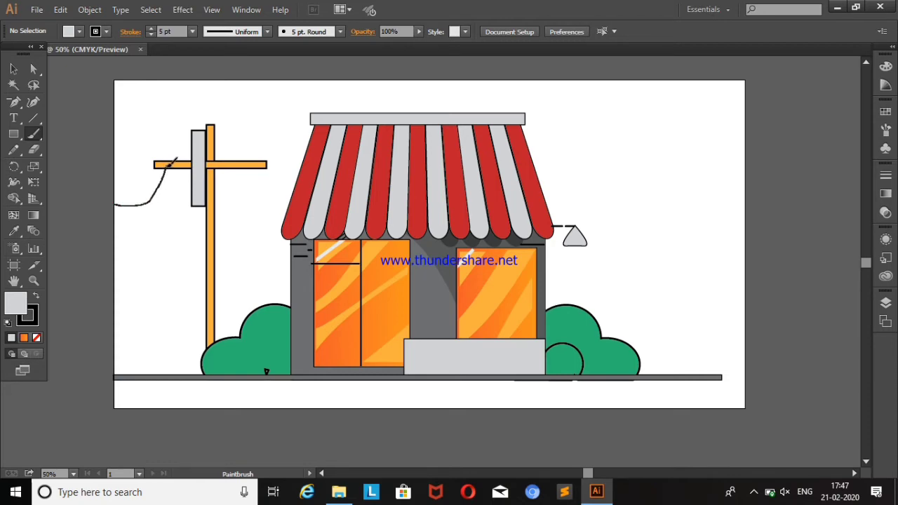
left_click_drag(138, 222, 173, 167)
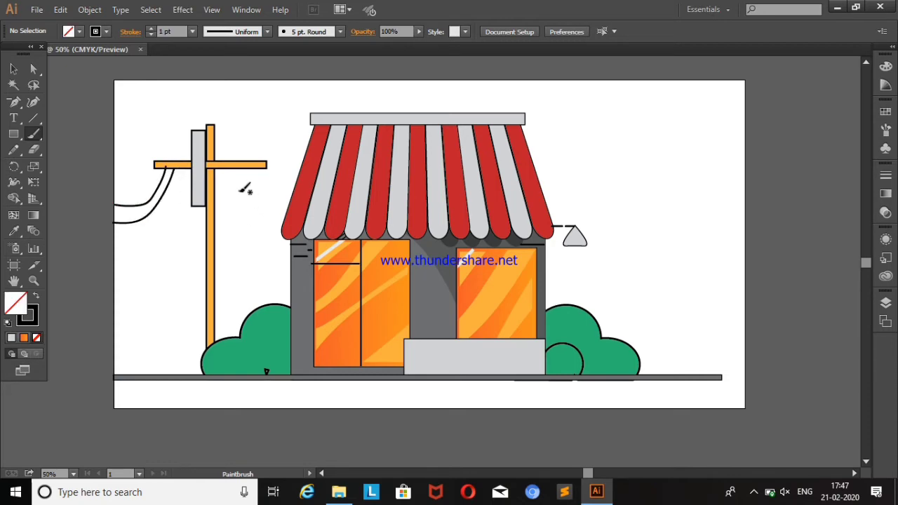
left_click_drag(251, 169, 293, 193)
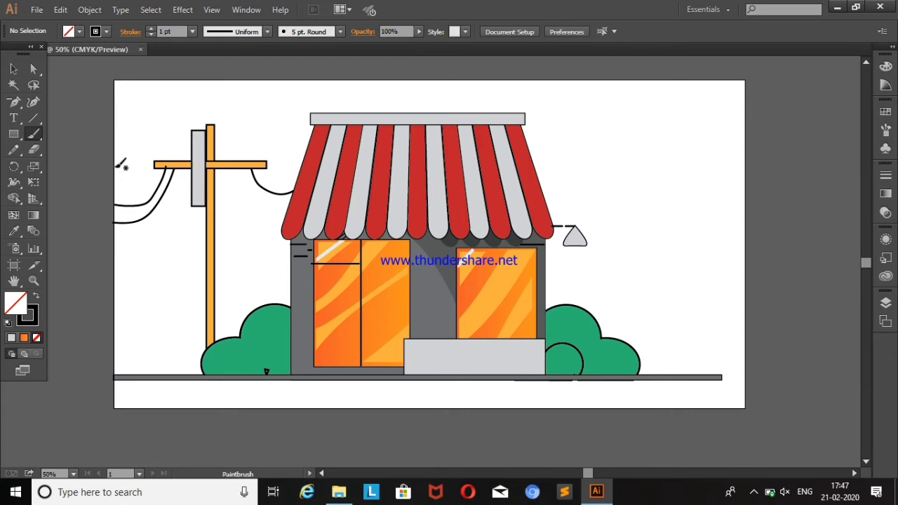
left_click_drag(115, 169, 160, 171)
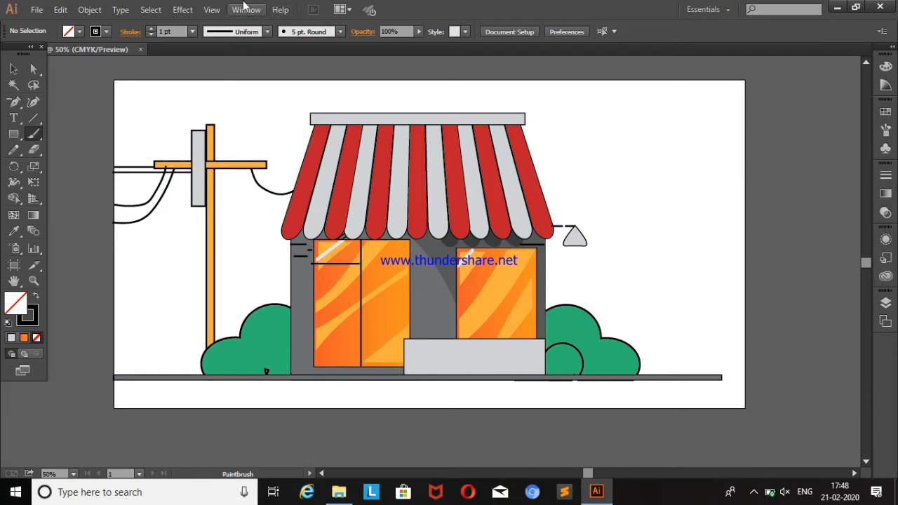
Draw a wall rectangle between the pole and shop and stack it behind the bush
left_click(13, 133)
left_click_drag(214, 267, 293, 341)
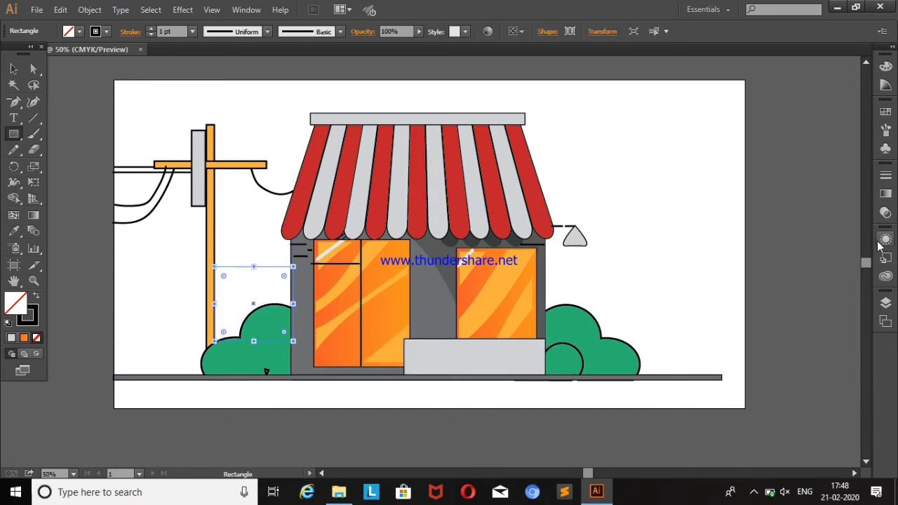
left_click(885, 303)
left_click_drag(795, 326, 802, 403)
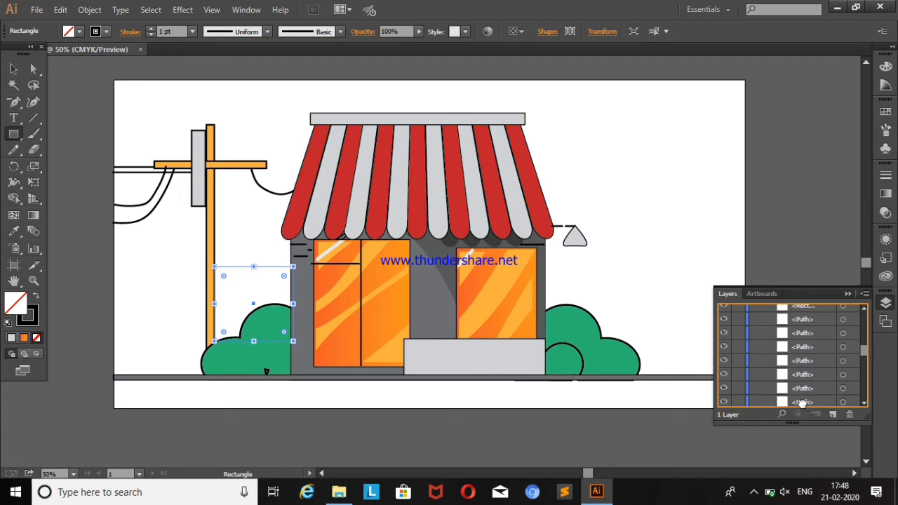
mouse_move(803, 403)
left_mouse_down()
mouse_move(811, 403)
mouse_move(803, 386)
mouse_move(803, 399)
left_mouse_up()
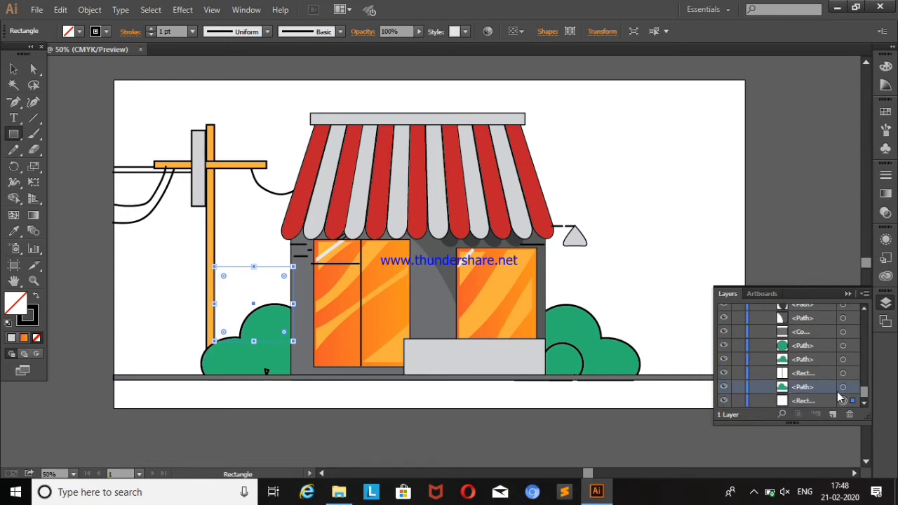
Fill the wall light grey and thicken its black outline
left_click(80, 31)
left_click(108, 100)
key("v")
left_click(170, 100)
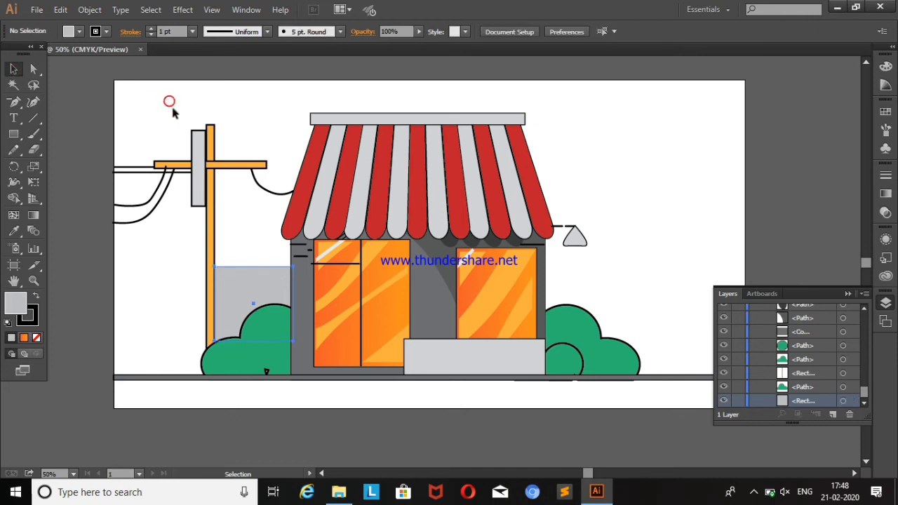
left_click(244, 273)
left_click(150, 28)
left_click(150, 28)
left_click(149, 28)
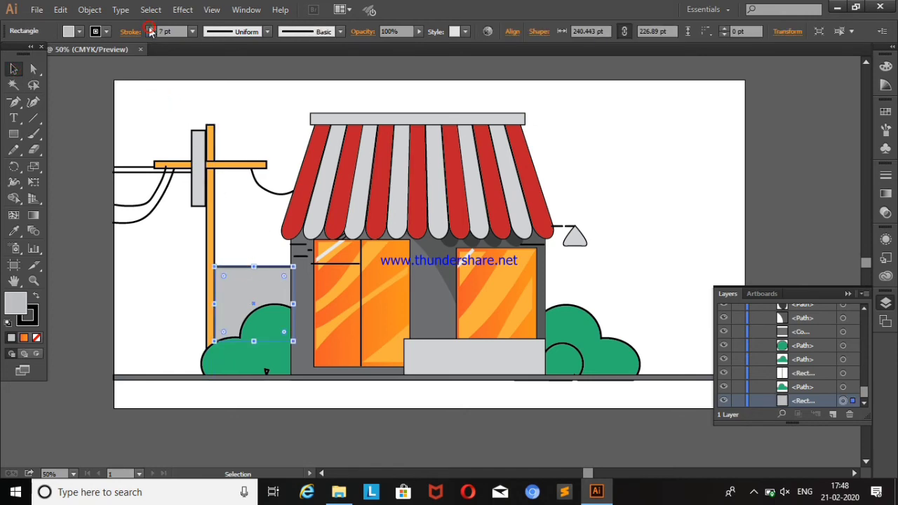
Move the grey wall lower behind the left bush
left_click(259, 86)
left_click_drag(243, 295, 238, 306)
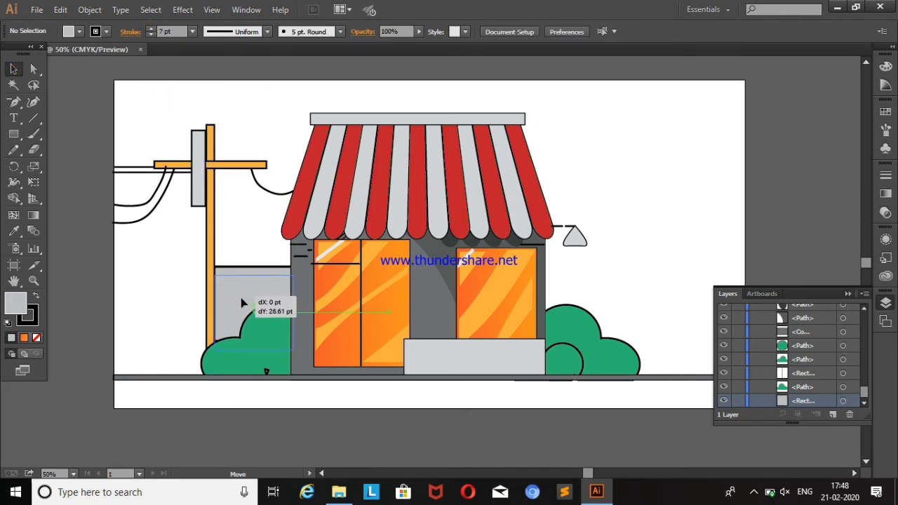
left_click(238, 221)
left_click(248, 286)
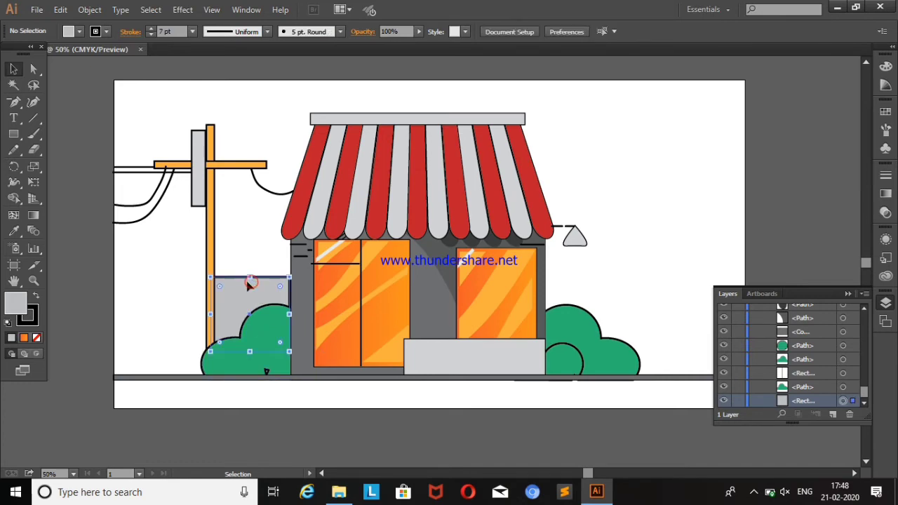
left_click(607, 180)
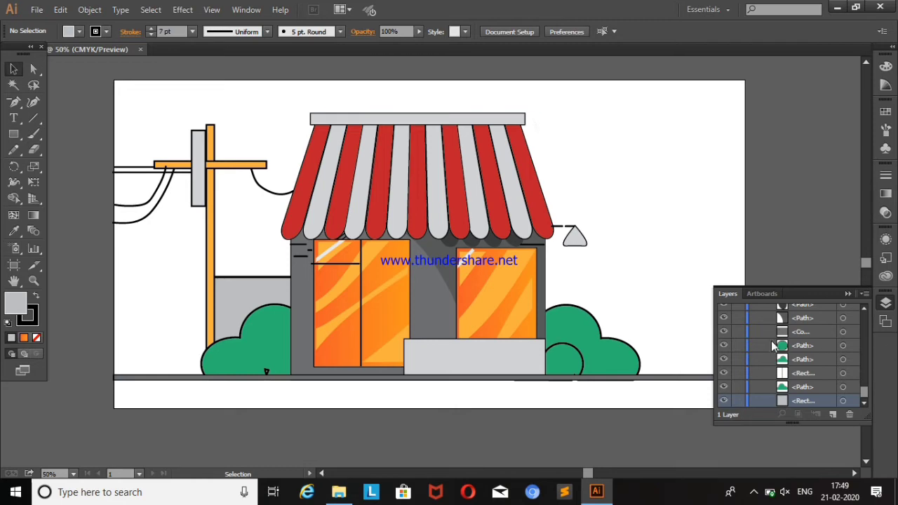
Select and deselect the small line near the window top to check it
left_click(344, 268)
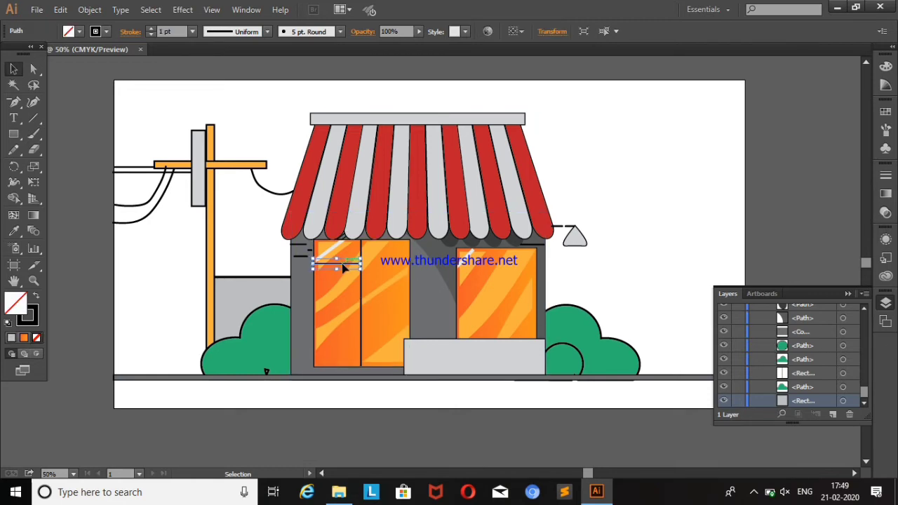
left_click(631, 158)
left_click(335, 265)
left_click(691, 139)
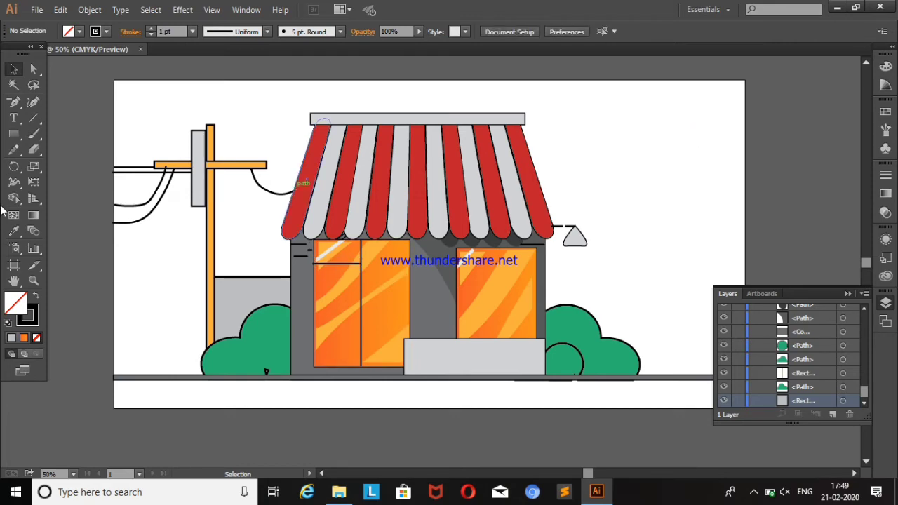
Brush short black detail strokes on the grey wall, then select the shop building
left_click(33, 117)
key("b")
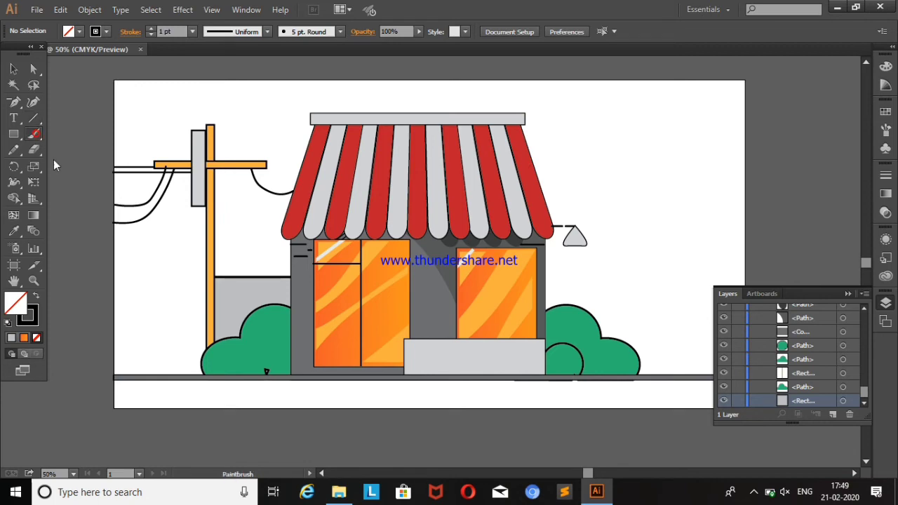
mouse_move(231, 284)
left_mouse_down()
mouse_move(219, 289)
mouse_move(236, 288)
left_mouse_up()
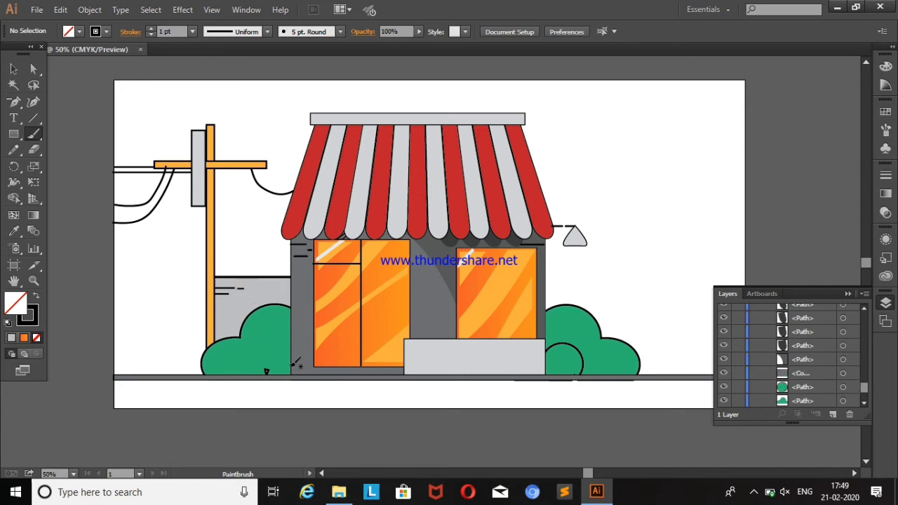
left_click_drag(302, 328, 315, 327)
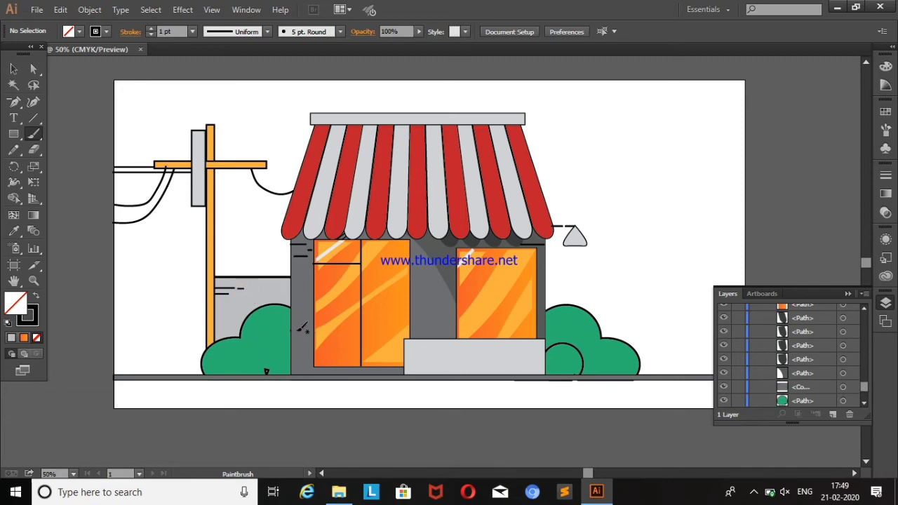
left_click_drag(867, 385, 865, 312)
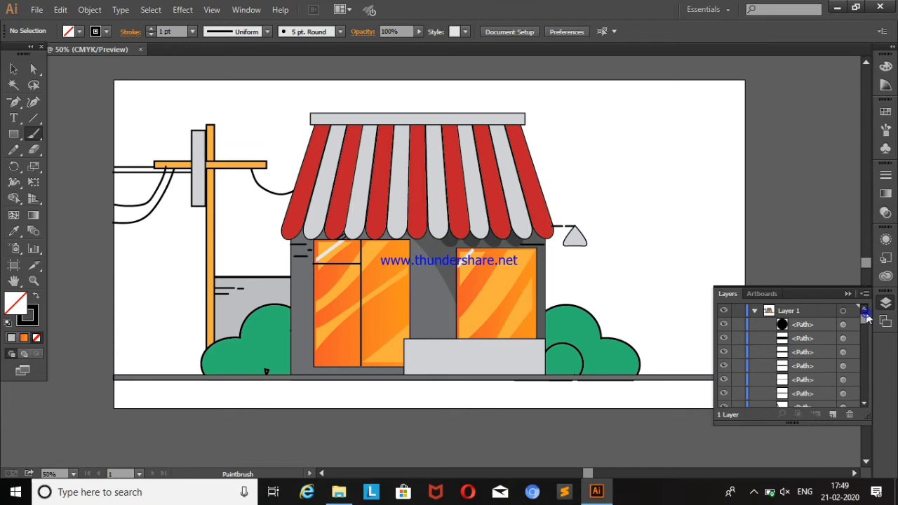
key("v")
left_click(298, 297)
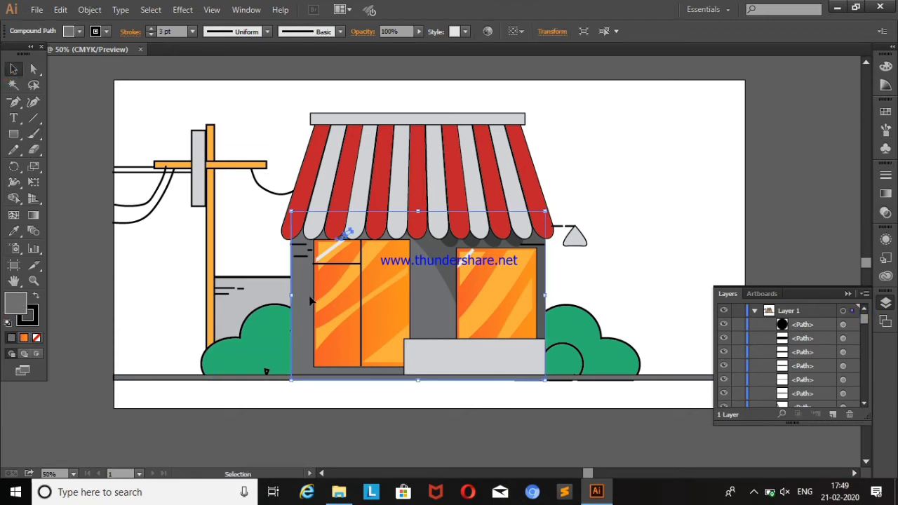
Add short black strokes on the shop wall and grey counter box, redrawing one
left_click(34, 133)
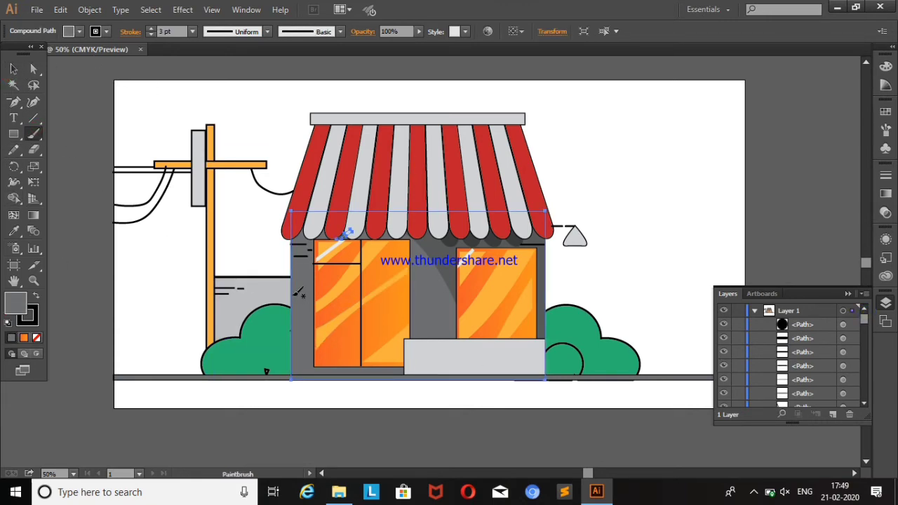
left_click_drag(309, 292, 301, 299)
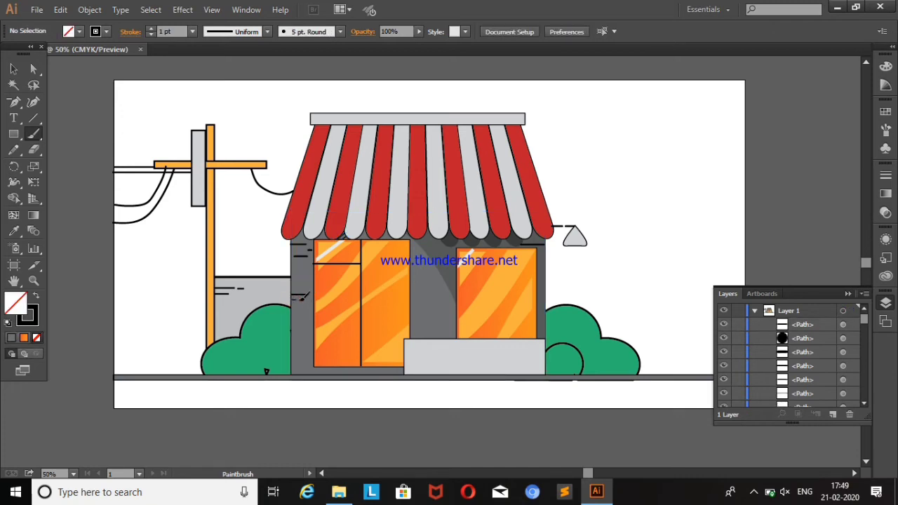
left_click_drag(357, 358, 362, 360)
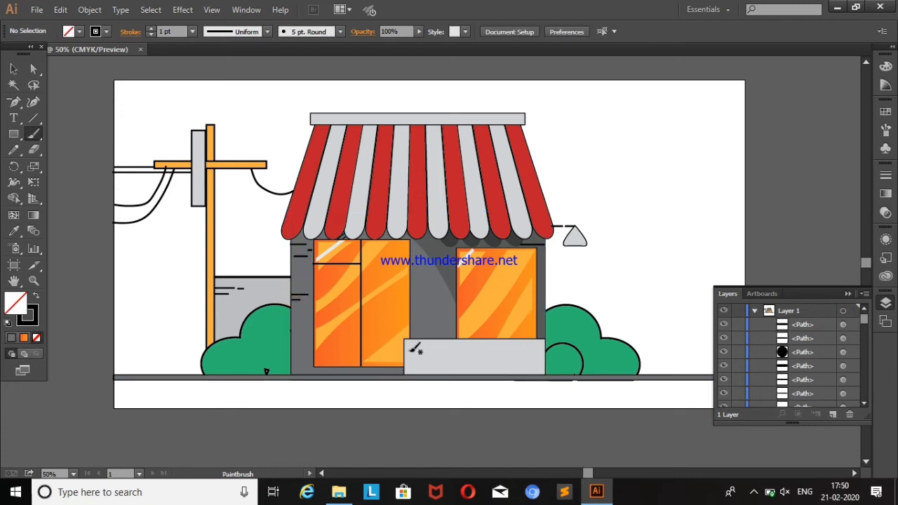
left_click_drag(438, 345, 438, 354)
key("ctrl+z")
left_click_drag(424, 355, 438, 355)
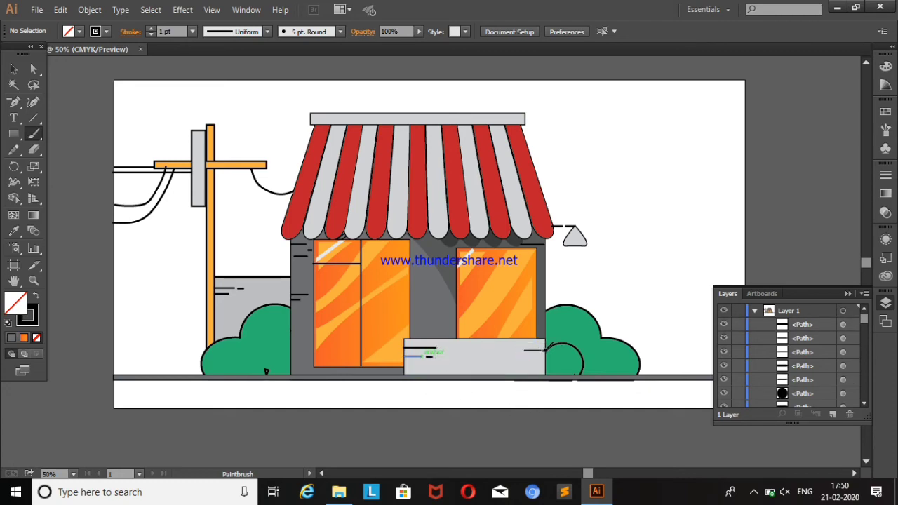
left_click_drag(546, 347, 539, 355)
Add black detail strokes on both bushes and the awning's top bar
left_click_drag(232, 357, 218, 363)
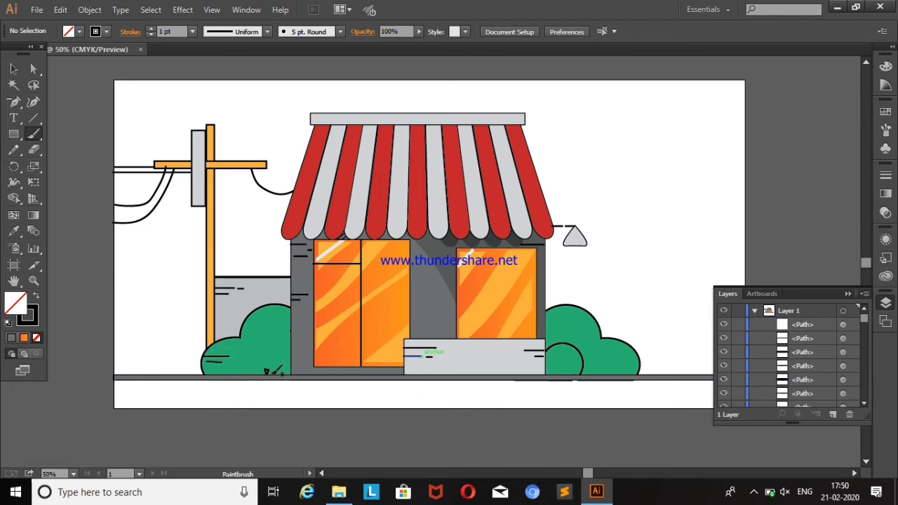
left_click_drag(248, 321, 273, 320)
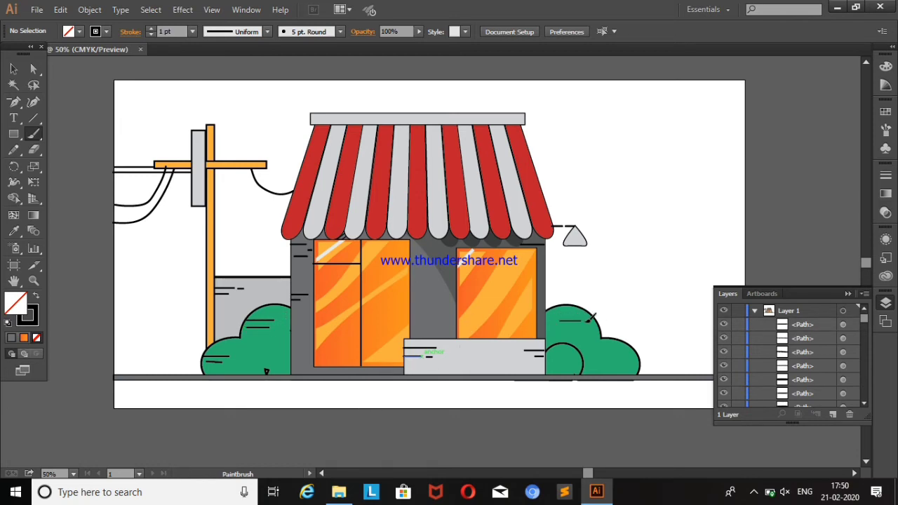
left_click_drag(596, 319, 554, 326)
mouse_move(553, 361)
left_mouse_down()
mouse_move(625, 345)
mouse_move(634, 358)
left_mouse_up()
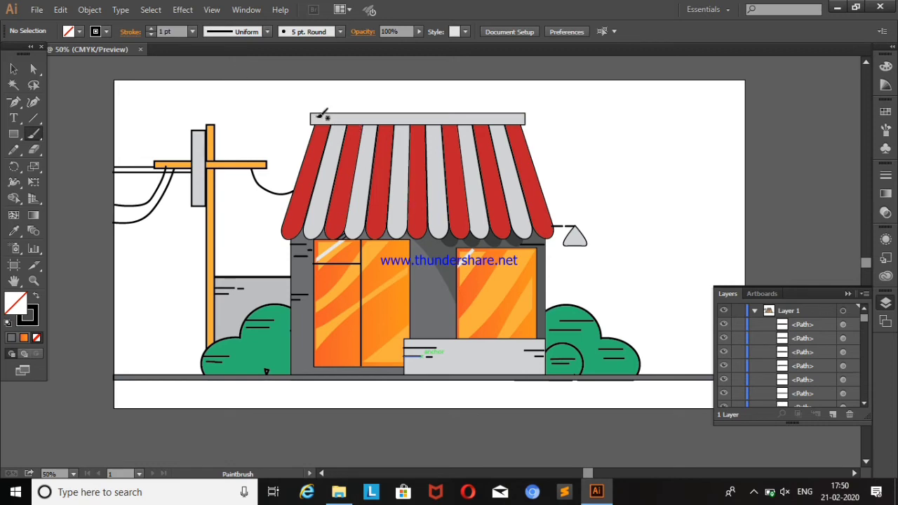
mouse_move(330, 117)
left_mouse_down()
mouse_move(322, 118)
mouse_move(345, 118)
left_mouse_up()
Draw vertical detail strokes on the pole's grey box and its edge, shortening one
left_click(199, 150)
left_click(13, 69)
left_click(198, 156)
key("b")
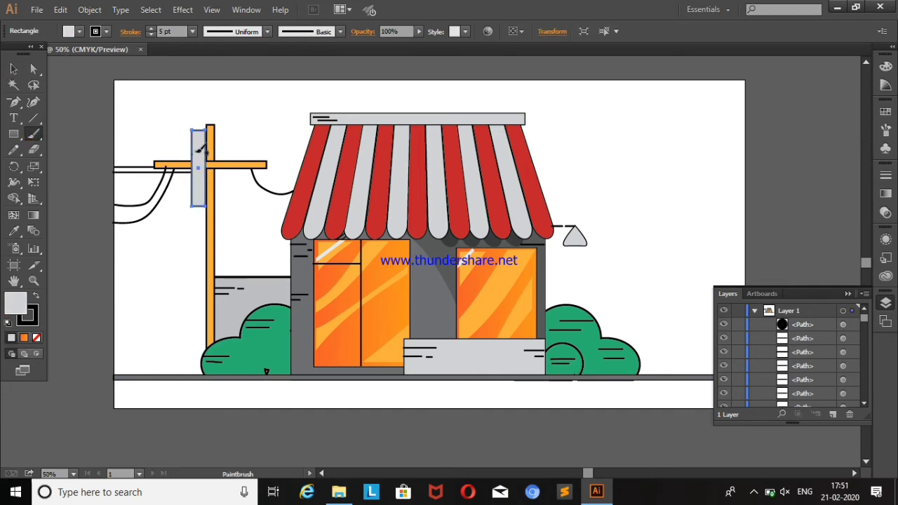
left_click_drag(196, 149, 199, 173)
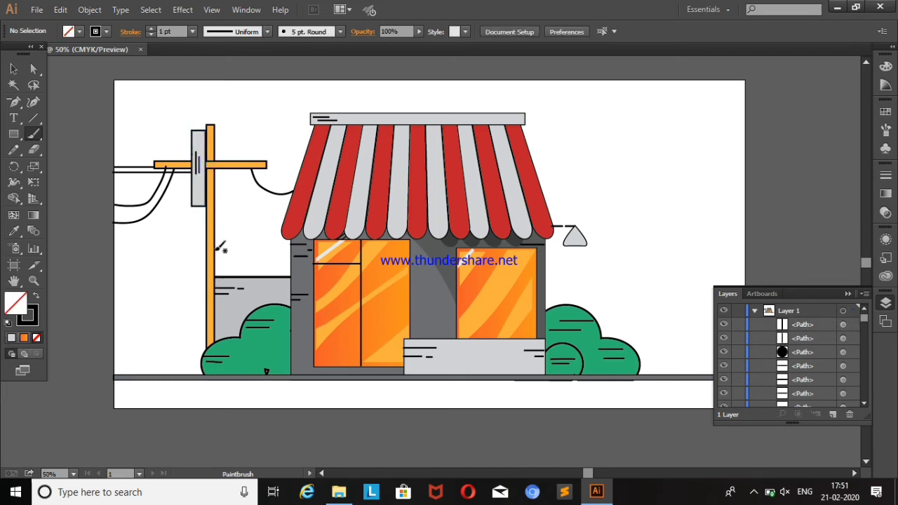
left_click_drag(208, 226, 208, 252)
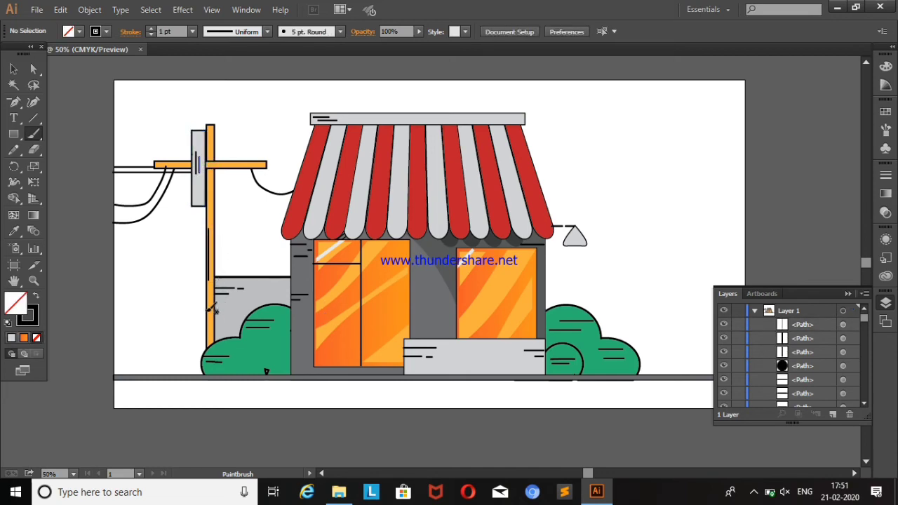
key("ctrl+z")
left_click_drag(208, 225, 209, 261)
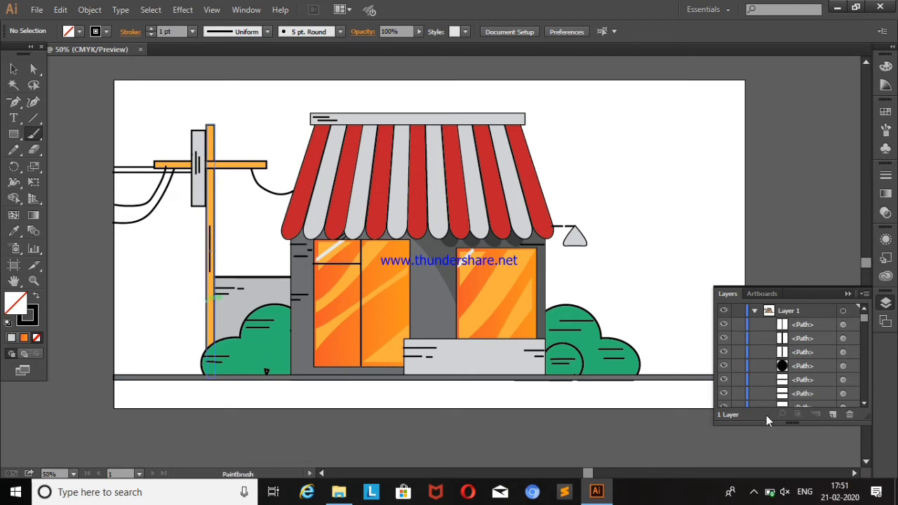
Pick an option from the right-click menu on the lower-right canvas
left_click(753, 492)
right_click(754, 442)
left_click(778, 393)
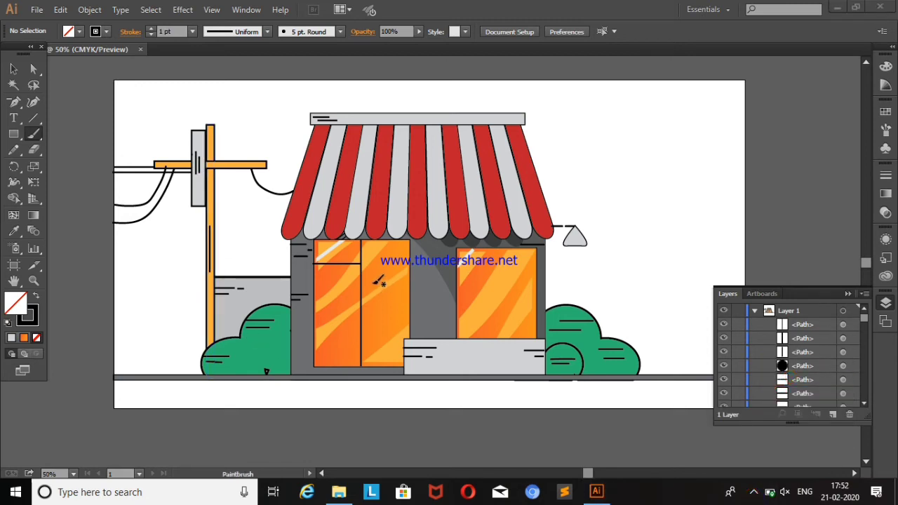
left_click(34, 103)
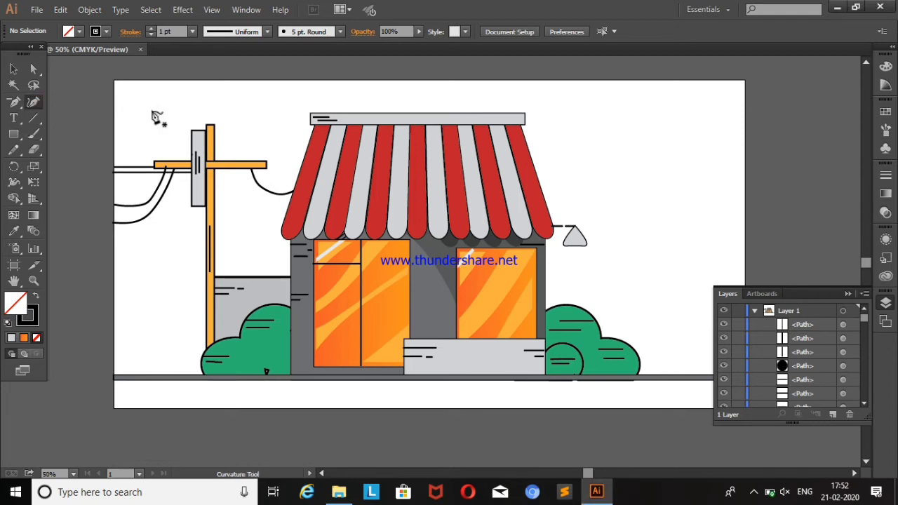
Trace a rough curved cloud outline at the artboard's top left
left_click(145, 116)
left_click(173, 109)
left_click(225, 98)
left_click(259, 136)
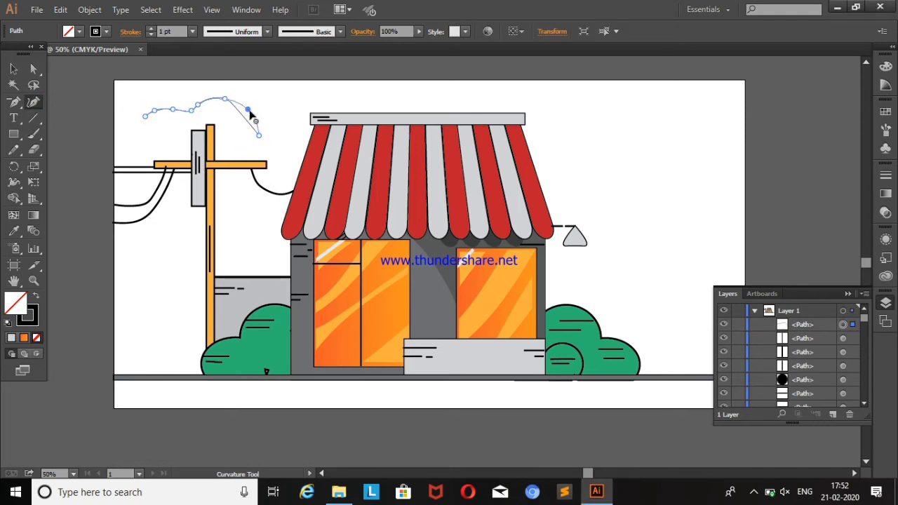
left_click(229, 149)
left_click(161, 156)
left_click(136, 140)
left_click(145, 116)
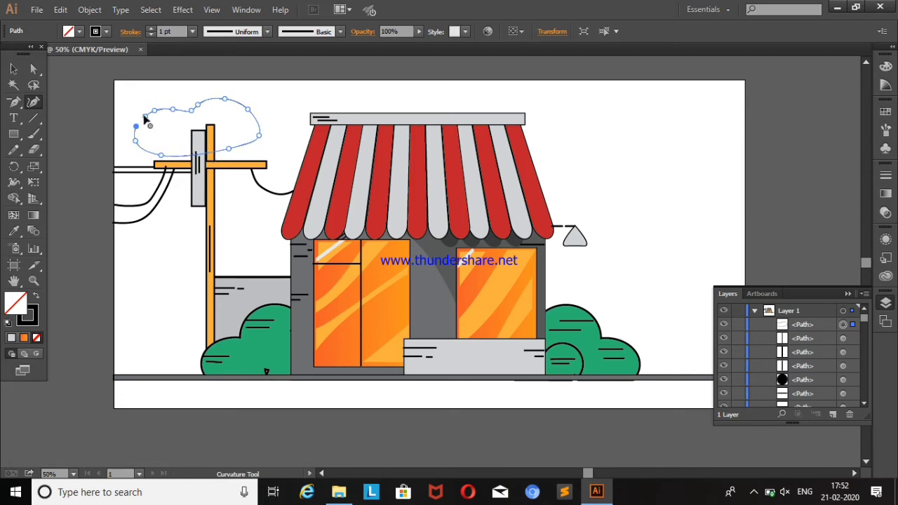
left_click(136, 126)
Delete the hand-drawn cloud outline
left_click(13, 68)
left_click(161, 122)
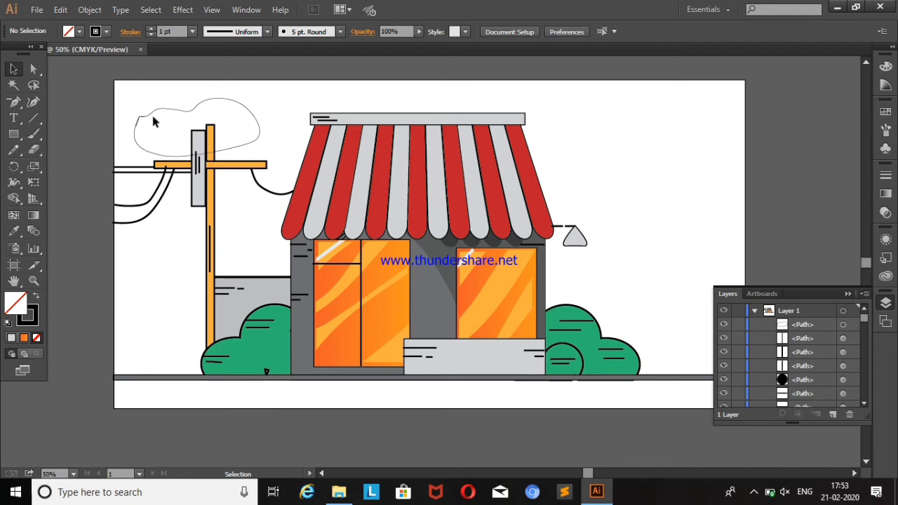
left_click(142, 121)
key("Delete")
Draw three overlapping ellipses at top left and merge them into one cloud
left_click(14, 133)
left_click(63, 166)
left_click_drag(123, 112, 165, 155)
left_click_drag(152, 119, 185, 152)
mouse_move(117, 142)
left_mouse_down()
mouse_move(145, 161)
mouse_move(167, 150)
mouse_move(176, 130)
left_mouse_up()
key("v")
left_click(14, 198)
Fill the merged cloud shape light grey
left_click(70, 31)
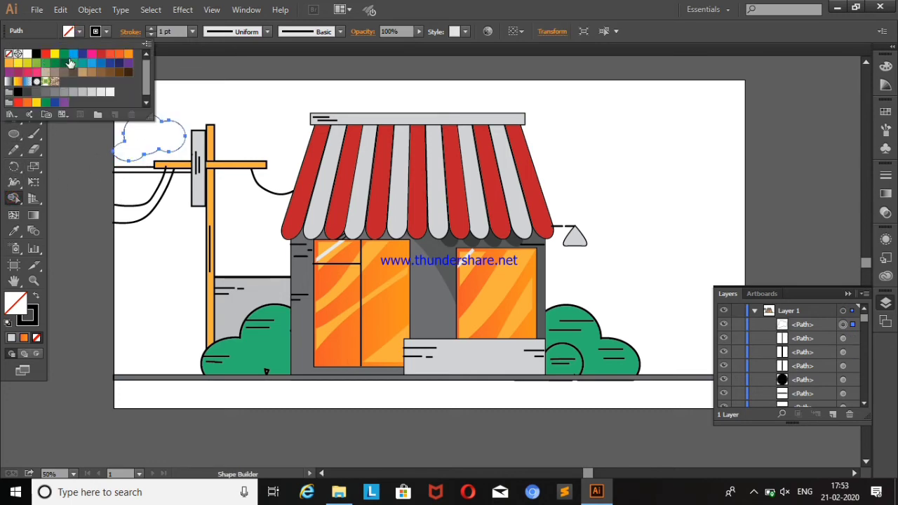
left_click(73, 92)
left_click(84, 129)
key("v")
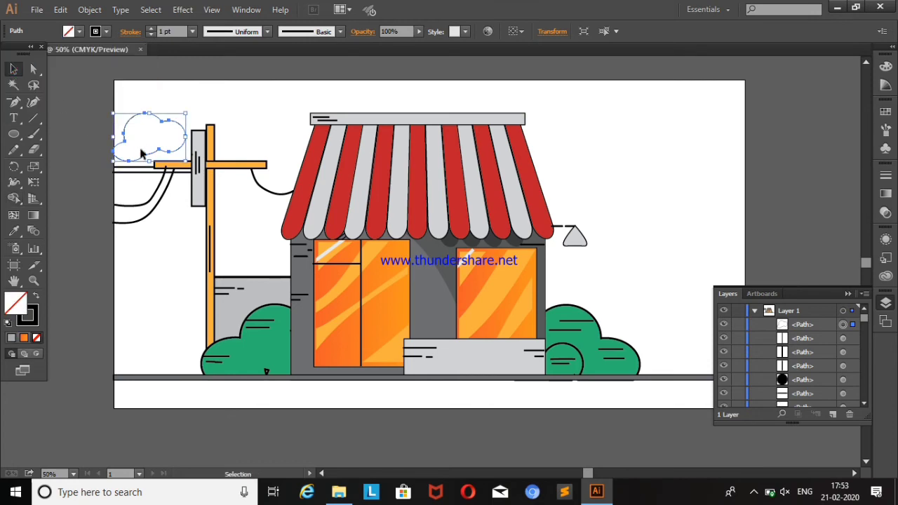
key("ctrl+shift+a")
left_click(68, 31)
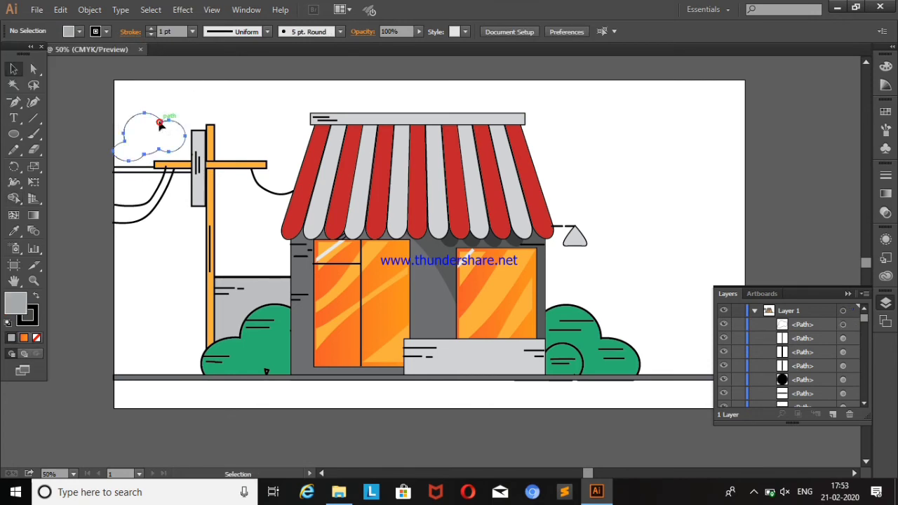
left_click(171, 117)
left_click(68, 31)
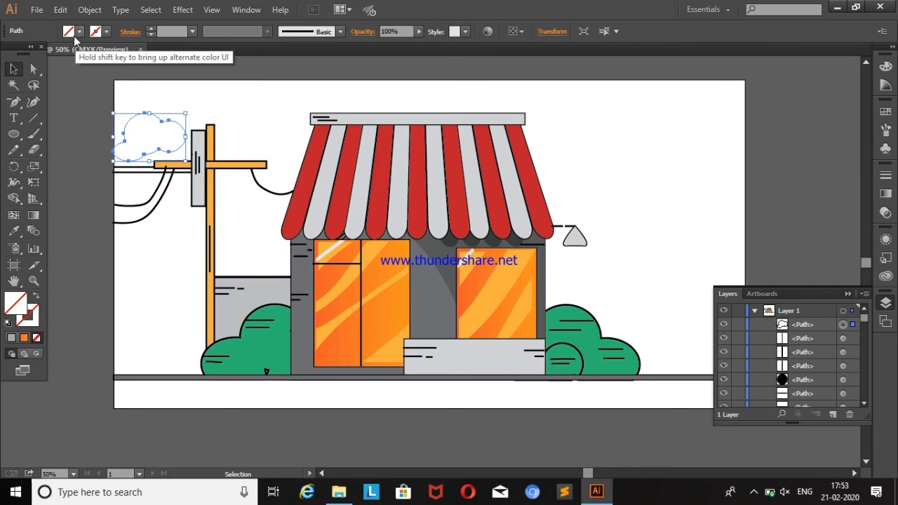
left_click(68, 30)
left_click(82, 92)
Alt-drag a copy of the cloud beside the awning and scale it up
left_click(190, 92)
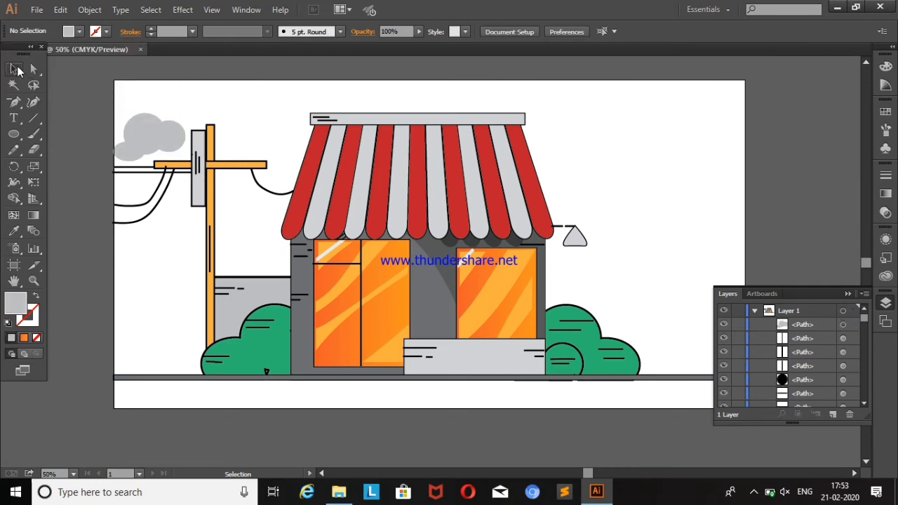
mouse_move(142, 134)
left_mouse_down()
mouse_move(276, 144)
mouse_move(314, 168)
left_mouse_up()
mouse_move(815, 324)
left_mouse_down()
mouse_move(824, 411)
mouse_move(818, 398)
left_mouse_up()
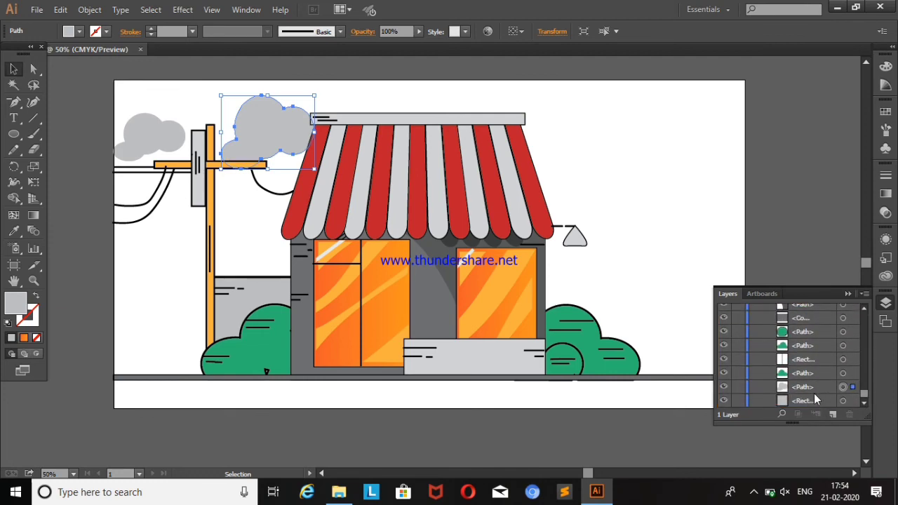
Move the large cloud lower, behind the pole crossbar and awning
left_click(700, 264)
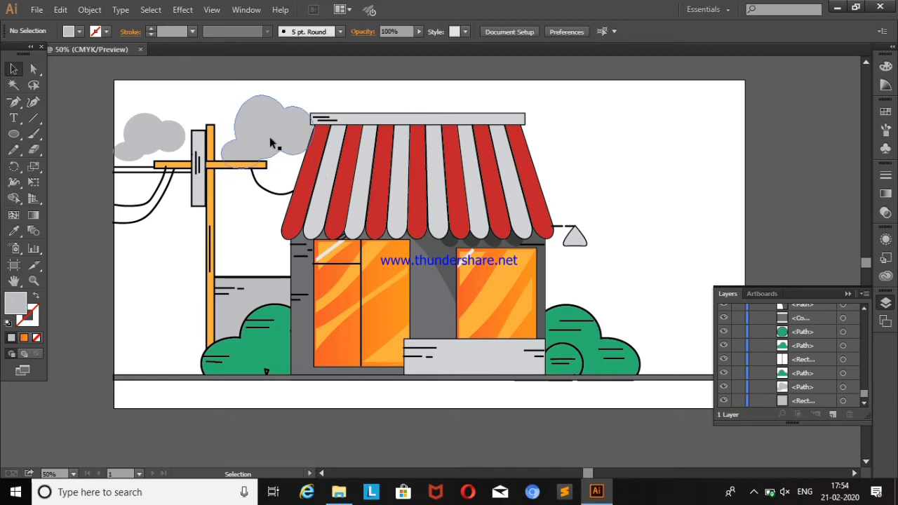
mouse_move(270, 142)
left_mouse_down()
mouse_move(274, 162)
mouse_move(248, 213)
left_mouse_up()
left_click(611, 139)
left_click(667, 140)
Draw ellipses right of the awning, arrange them, and merge them into a cloud
key("l")
left_click_drag(565, 130, 604, 165)
mouse_move(552, 156)
left_mouse_down()
mouse_move(584, 178)
mouse_move(620, 178)
mouse_move(580, 162)
mouse_move(639, 167)
mouse_move(606, 154)
left_mouse_up()
left_click(14, 68)
left_click(617, 187)
left_click(688, 132)
left_click(663, 133)
left_click(648, 177)
left_click(13, 199)
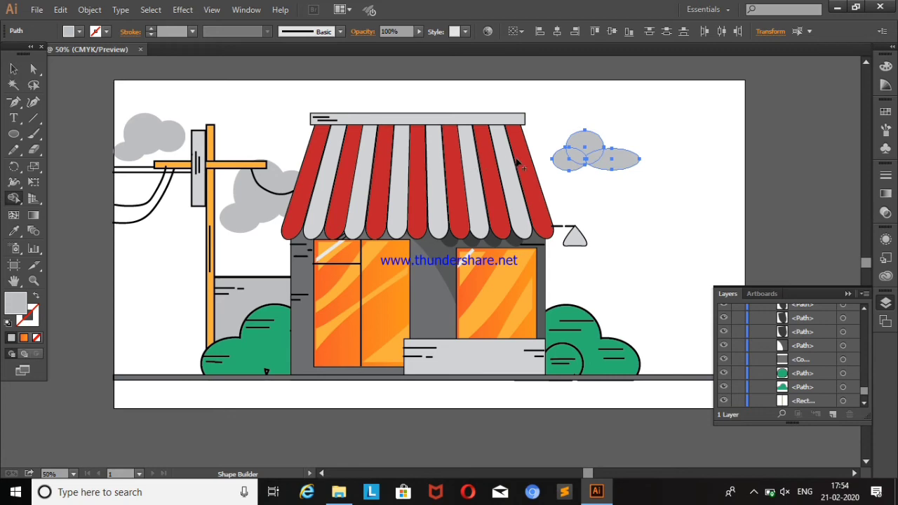
left_click_drag(586, 153, 610, 158)
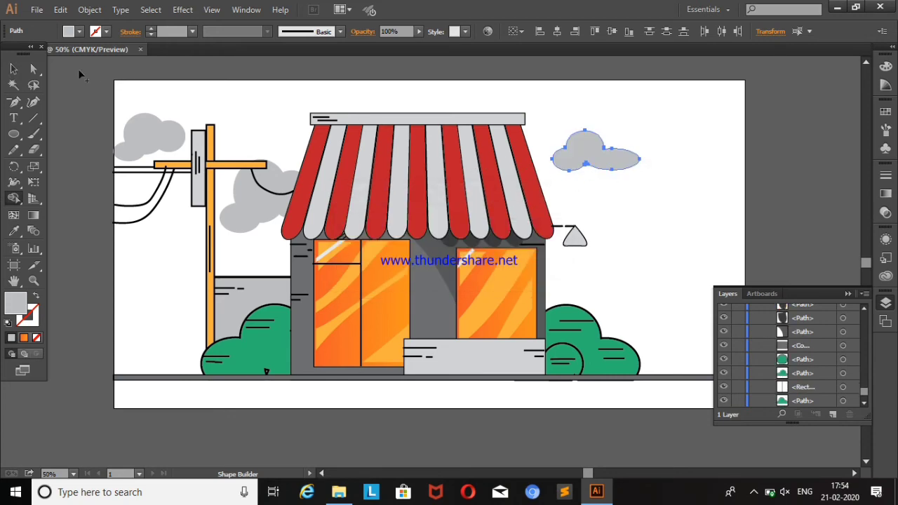
Copy the right-hand cloud below and to the right, scaling it smaller
left_click(13, 68)
left_click(185, 90)
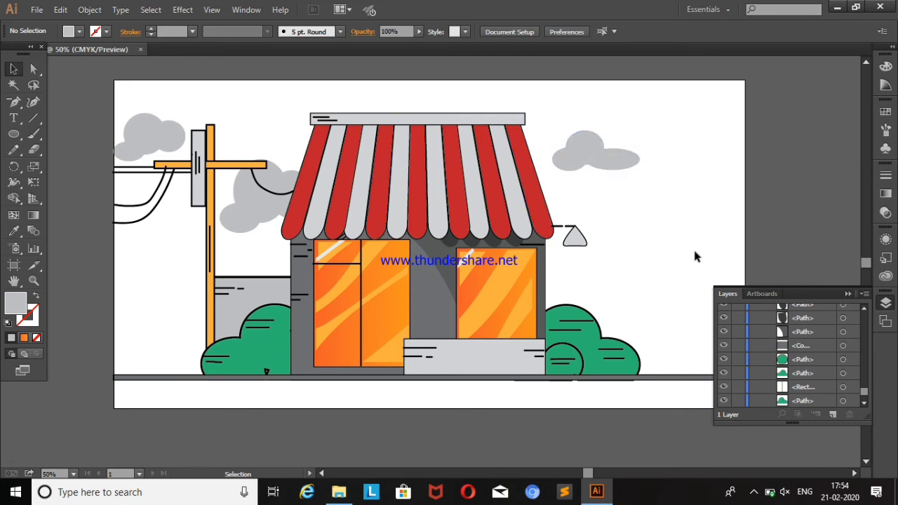
mouse_move(592, 155)
left_mouse_down()
mouse_move(673, 226)
mouse_move(623, 202)
left_mouse_up()
left_click(683, 185)
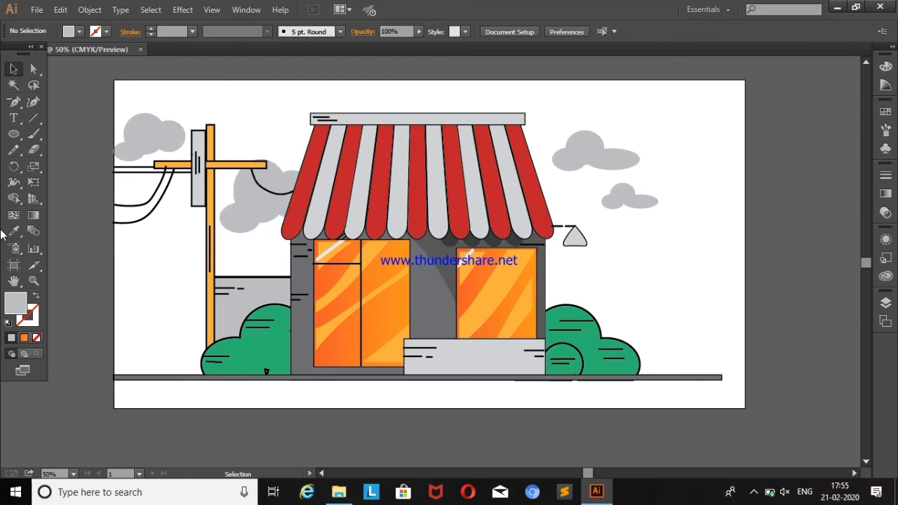
left_click(33, 134)
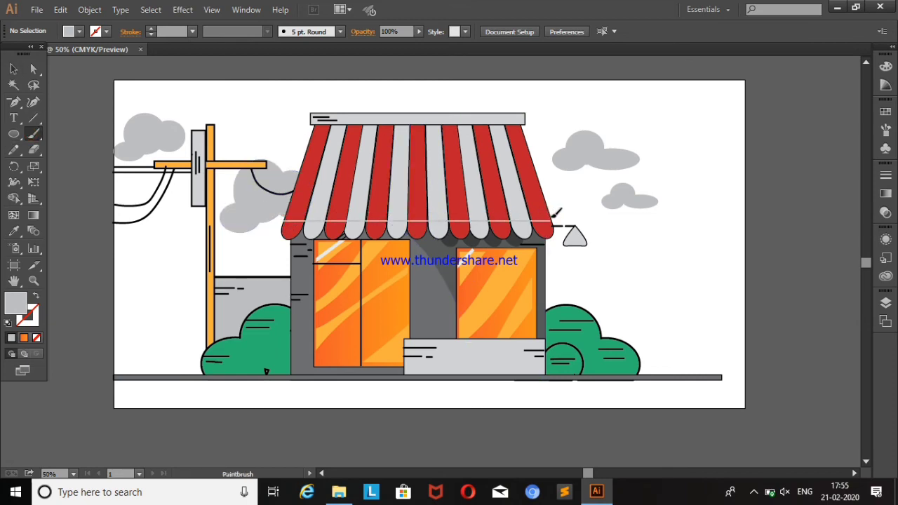
Swap fill and stroke, and give the awning's bottom line a black stroke
key("shift+x")
left_click(14, 69)
left_click(300, 224)
left_click(106, 31)
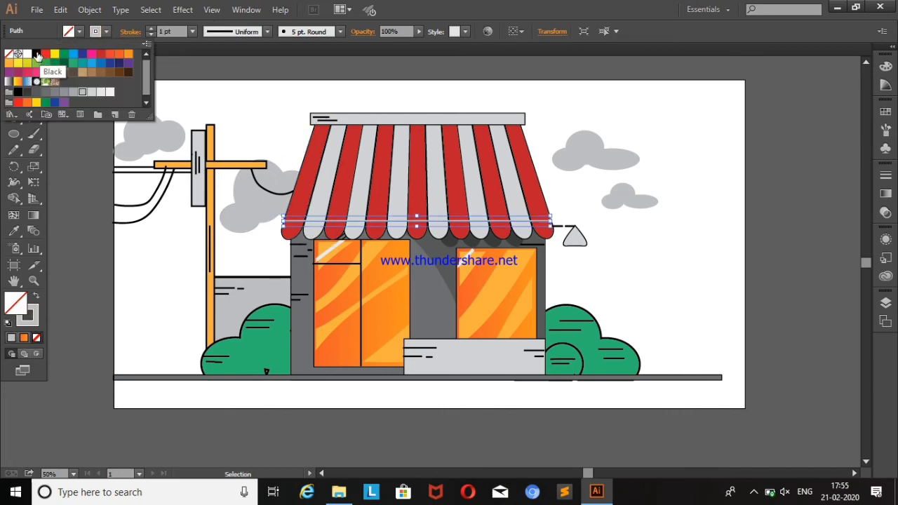
left_click(37, 55)
left_click(227, 94)
Nudge the awning's bottom line slightly upward, then deselect it
left_click(318, 224)
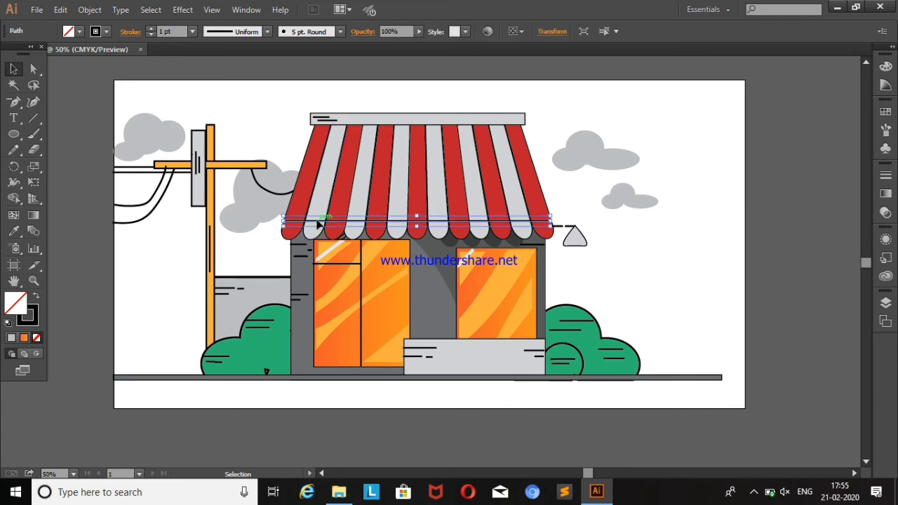
left_click(698, 176)
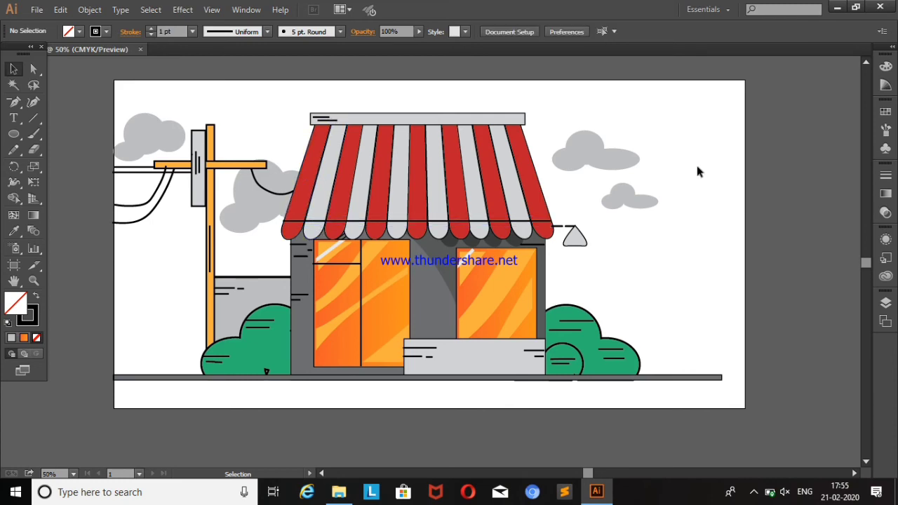
left_click(433, 221)
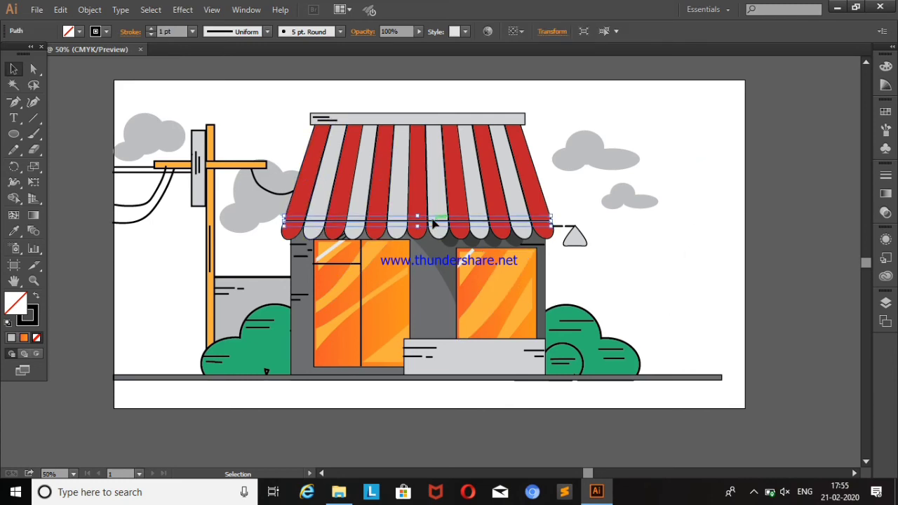
left_click_drag(433, 221, 434, 218)
left_click(691, 181)
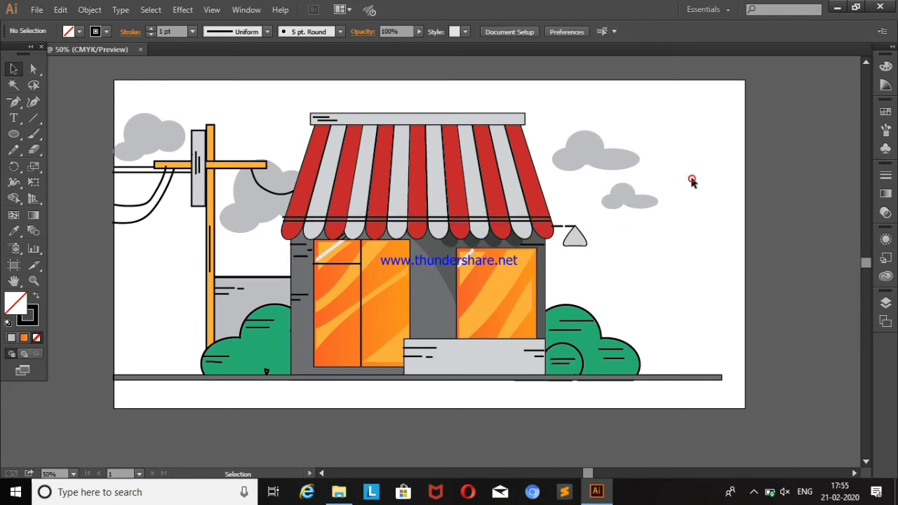
left_click(456, 218)
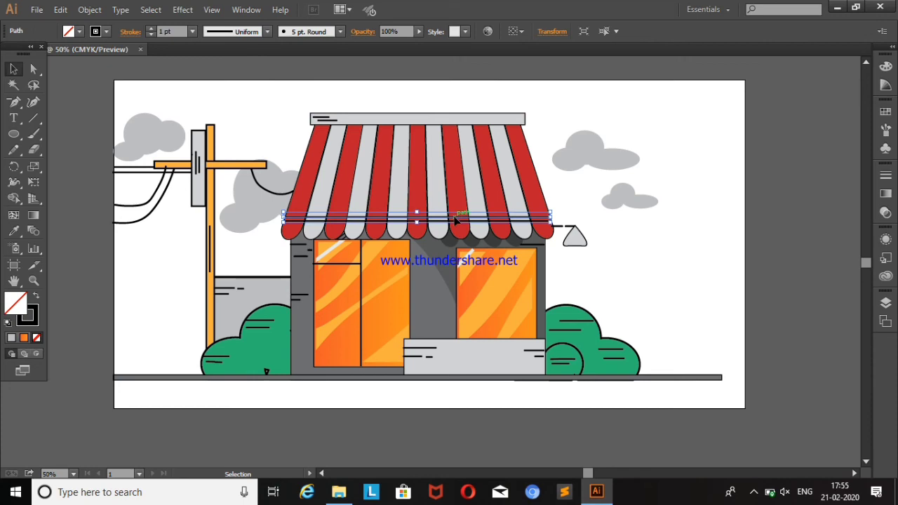
left_click(668, 142)
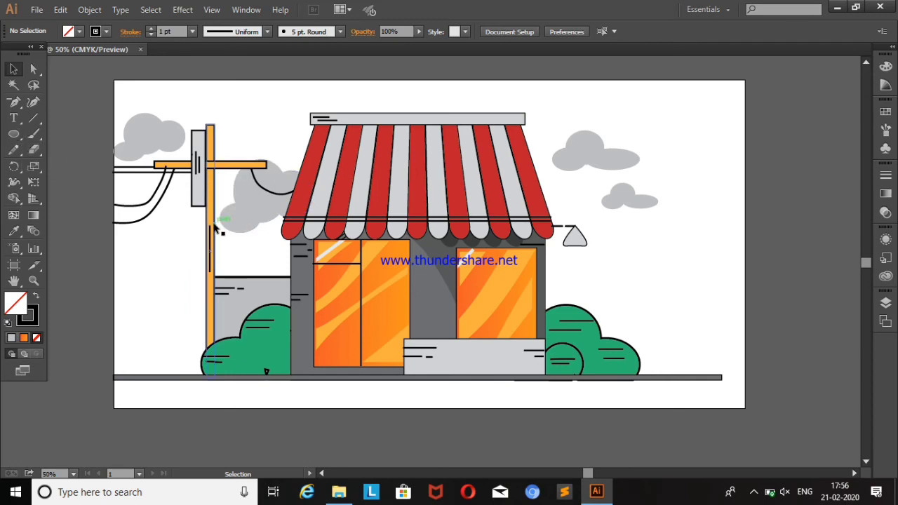
left_click(33, 104)
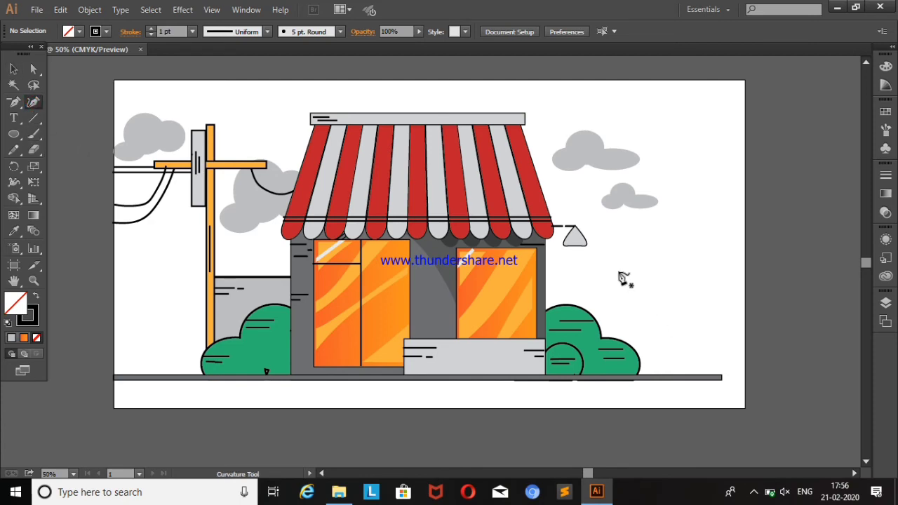
Draw a small three-point shape with the Pen tool right of the shop
left_click_drag(20, 105, 62, 118)
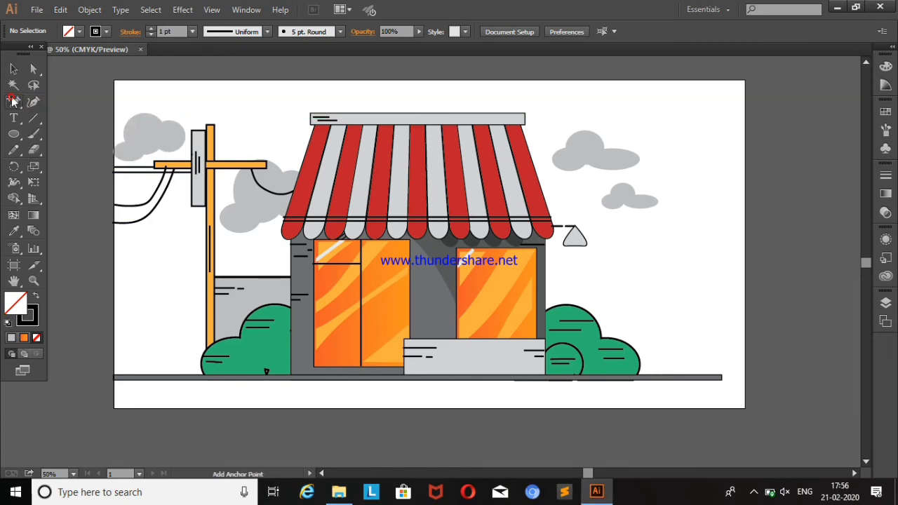
left_click_drag(11, 104, 43, 99)
left_click(621, 259)
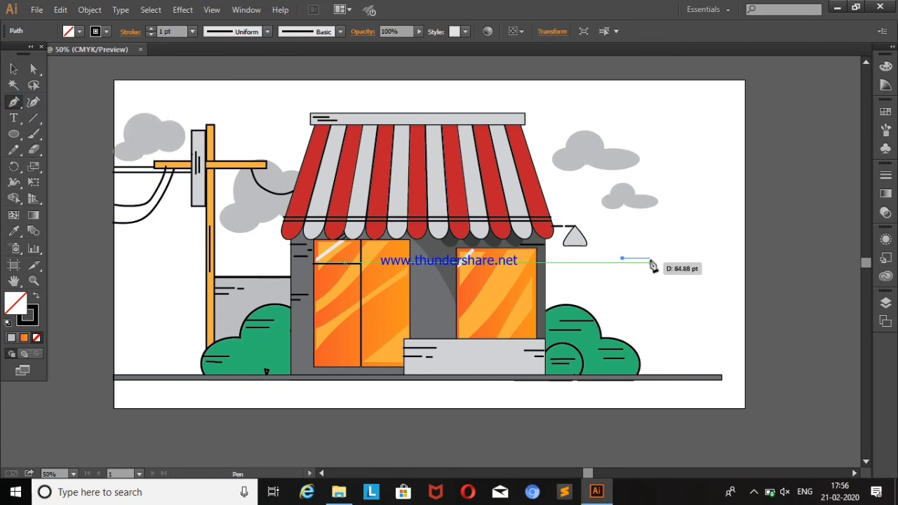
left_click(664, 259)
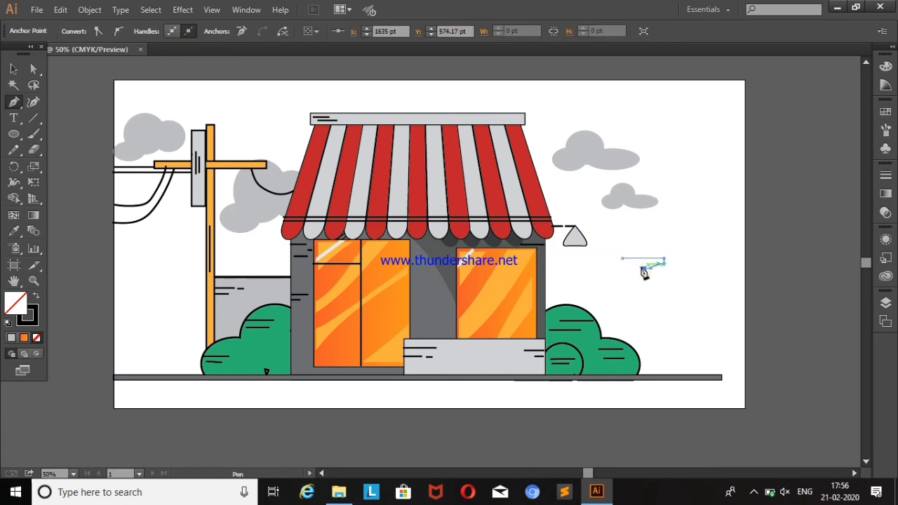
left_click(635, 270)
key("v")
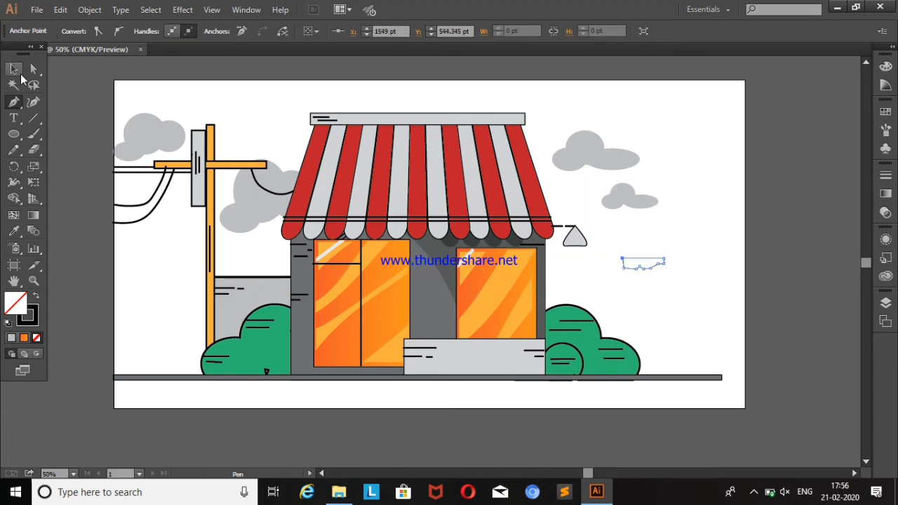
left_click(137, 106)
Give the small shape a grey fill and no outline
left_click(638, 261)
left_click(79, 31)
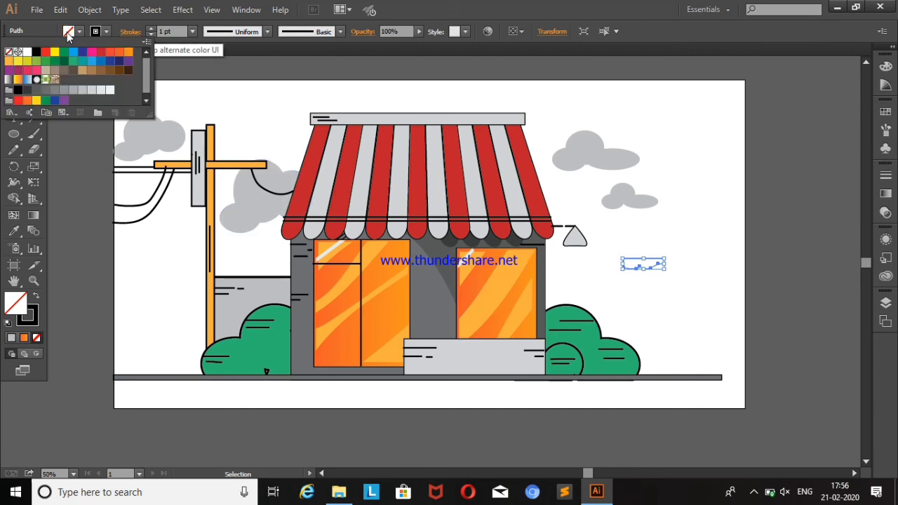
left_click(79, 93)
left_click(217, 98)
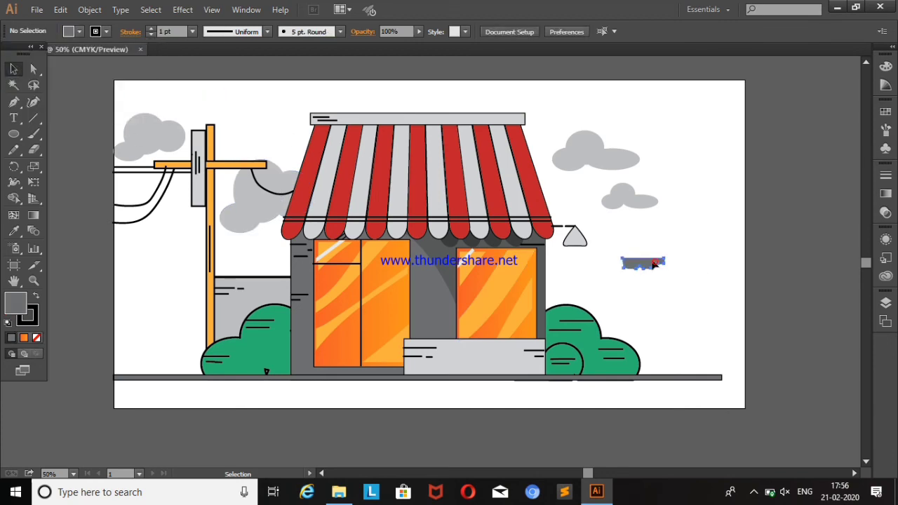
left_click(653, 263)
left_click(96, 30)
left_click(11, 55)
left_click(247, 86)
Move the grey shape onto the front step block and nudge it into place
left_click_drag(634, 266, 524, 350)
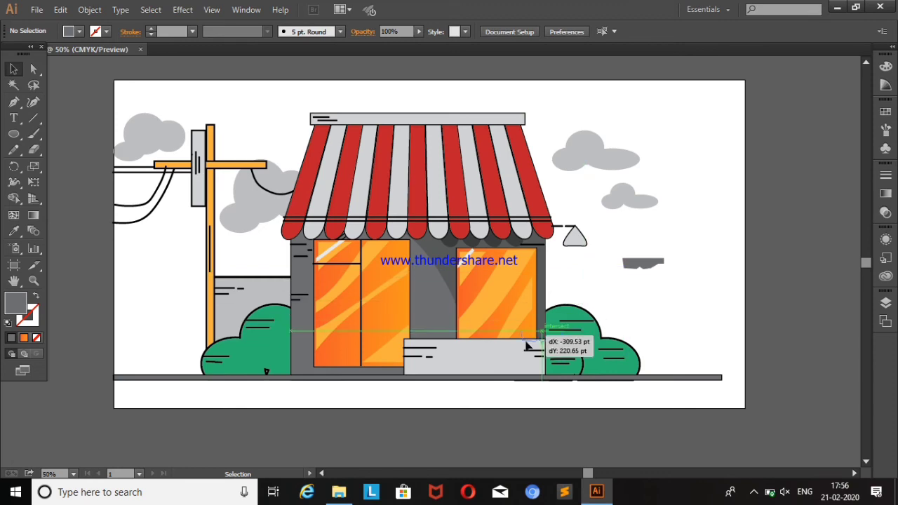
key("Up")
key("Up")
key("Up")
key("Left")
key("Left")
key("Left")
key("Left")
key("Left")
key("Left")
key("Left")
key("Left")
key("Left")
key("Left")
key("Left")
left_click(649, 309)
left_click(525, 352)
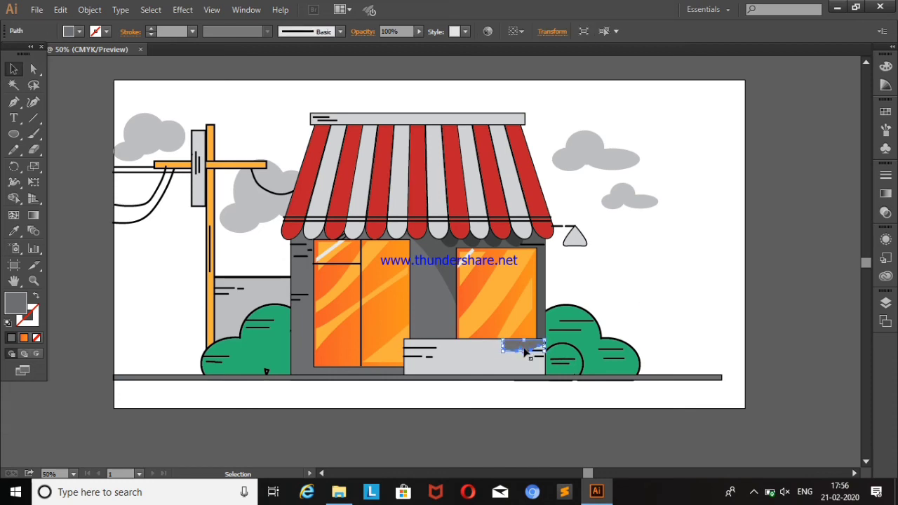
left_click(717, 273)
left_click(523, 347)
Match the shape to the step block's light grey fill with no outline, and settle it on the step
left_click(13, 231)
left_click(493, 362)
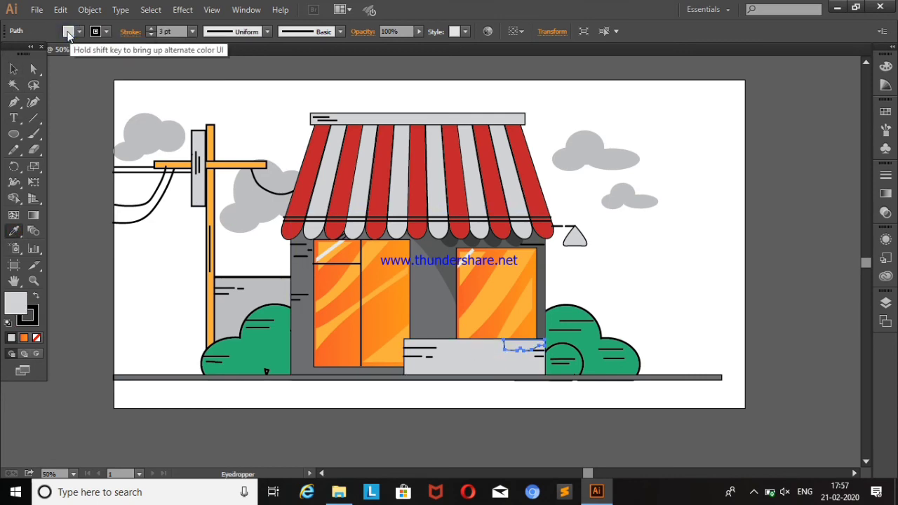
left_click(79, 32)
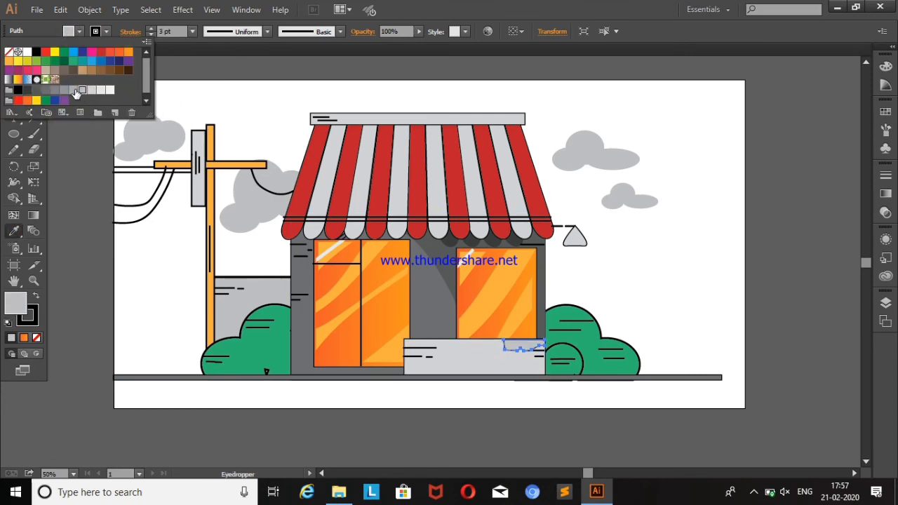
left_click(76, 93)
left_click(206, 82)
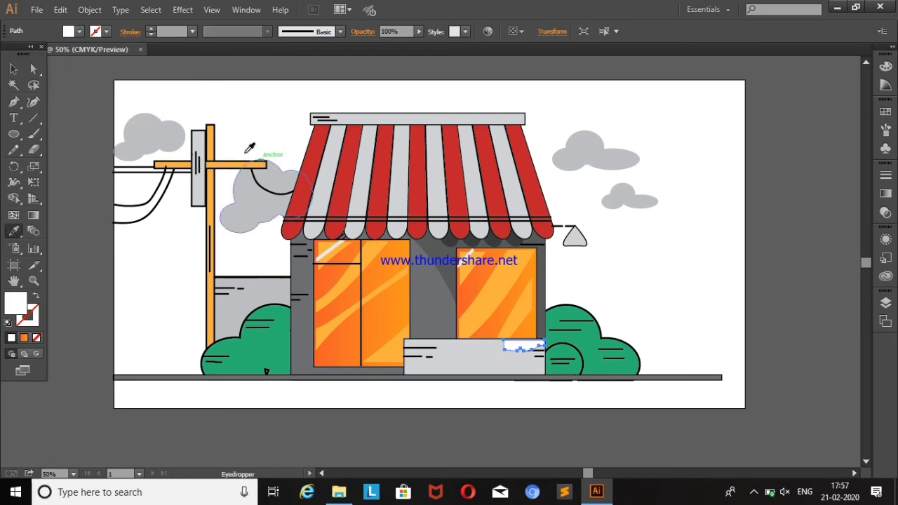
left_click(67, 33)
left_click(75, 93)
left_click(11, 226)
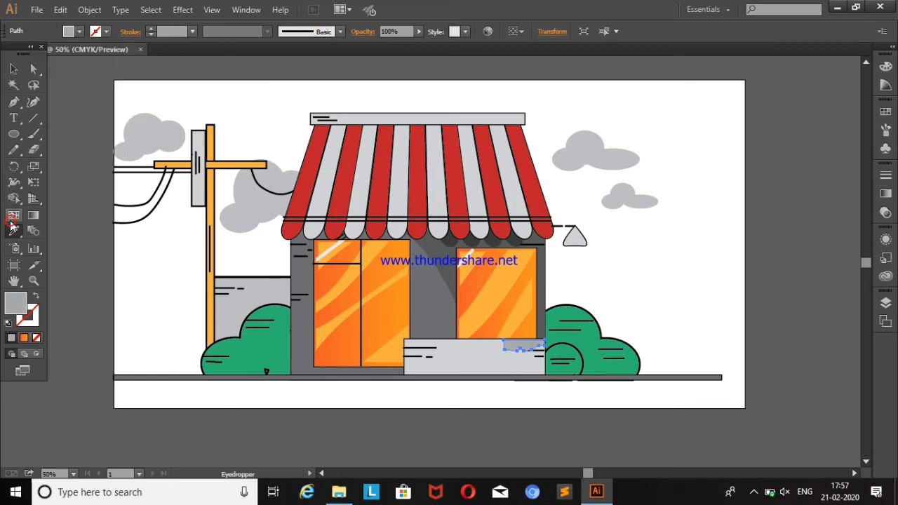
left_click(13, 68)
left_click_drag(520, 345, 520, 350)
Move a small object down beside the step block
left_click(575, 360)
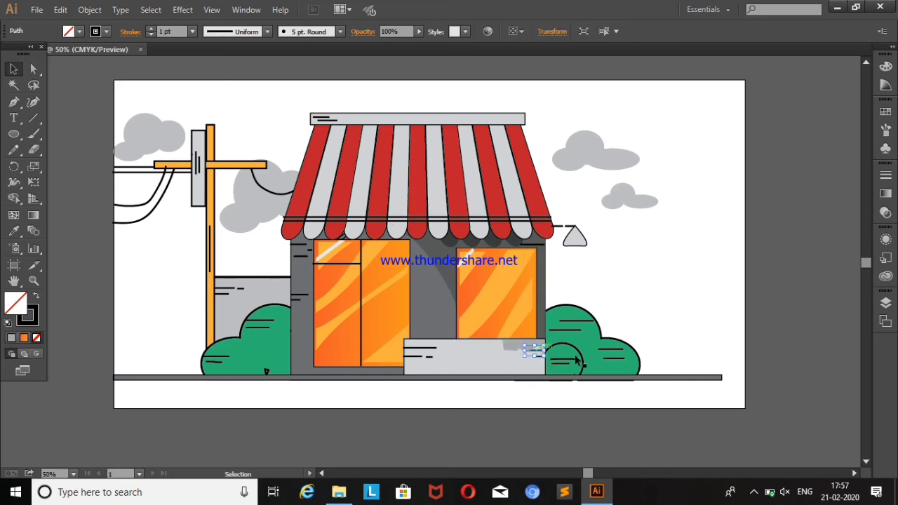
left_click(675, 298)
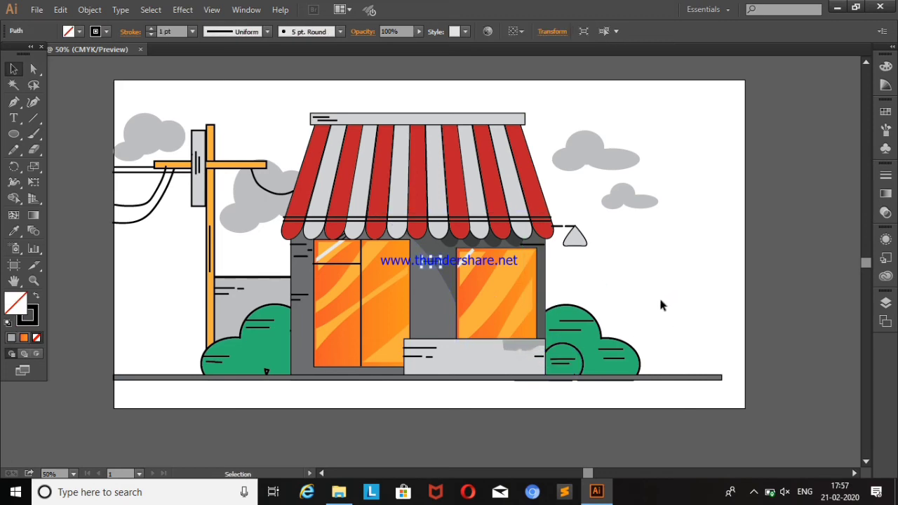
mouse_move(444, 267)
left_mouse_down()
mouse_move(509, 340)
mouse_move(544, 355)
left_mouse_up()
left_click(649, 309)
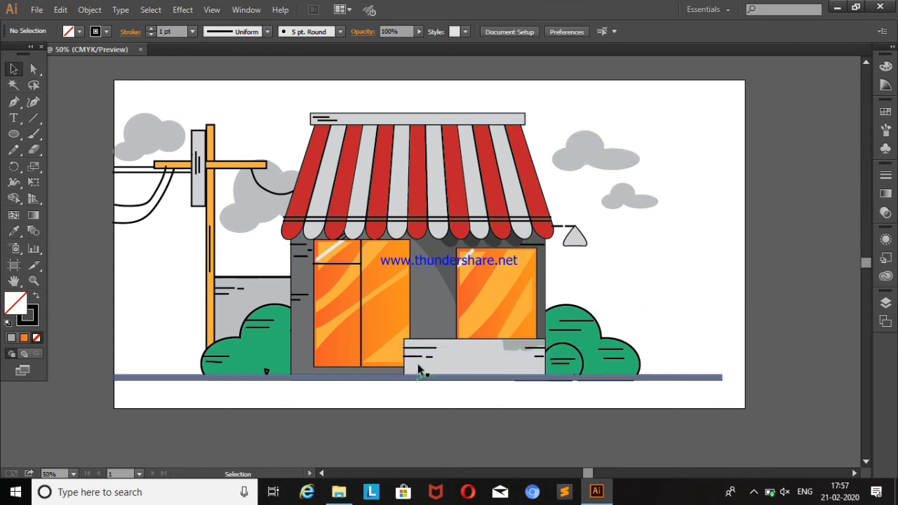
Duplicate the grey step block to the right and erase off its right part
left_click_drag(418, 370, 653, 292)
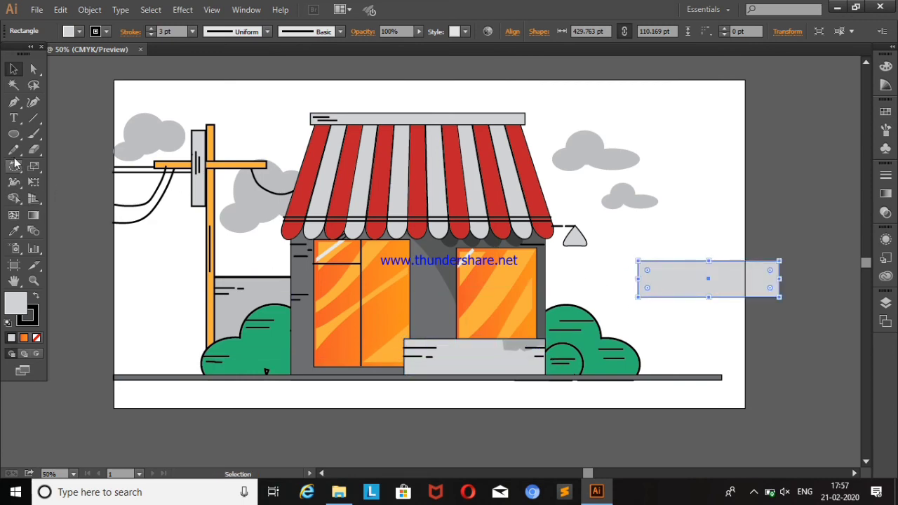
key("shift+e")
key("v")
left_click(283, 111)
key("Delete")
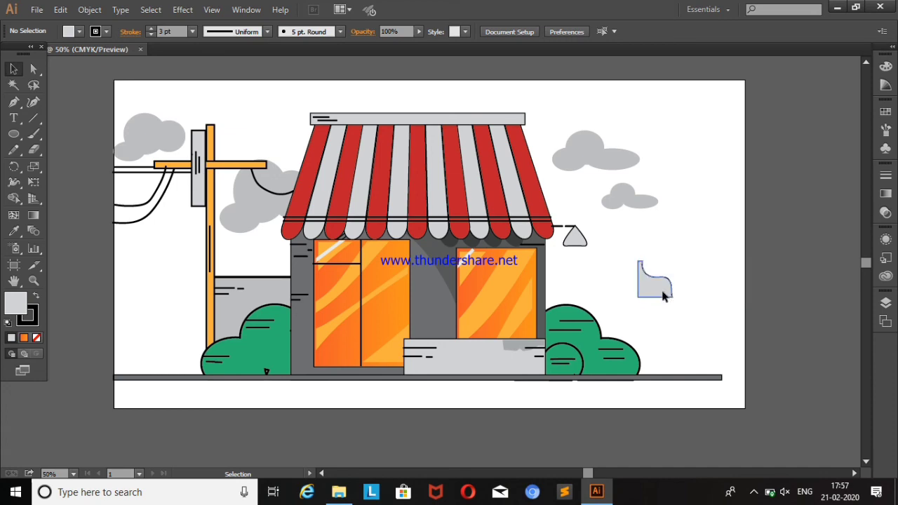
Give the remaining piece a darker grey fill with no outline
left_click(659, 288)
left_click(103, 32)
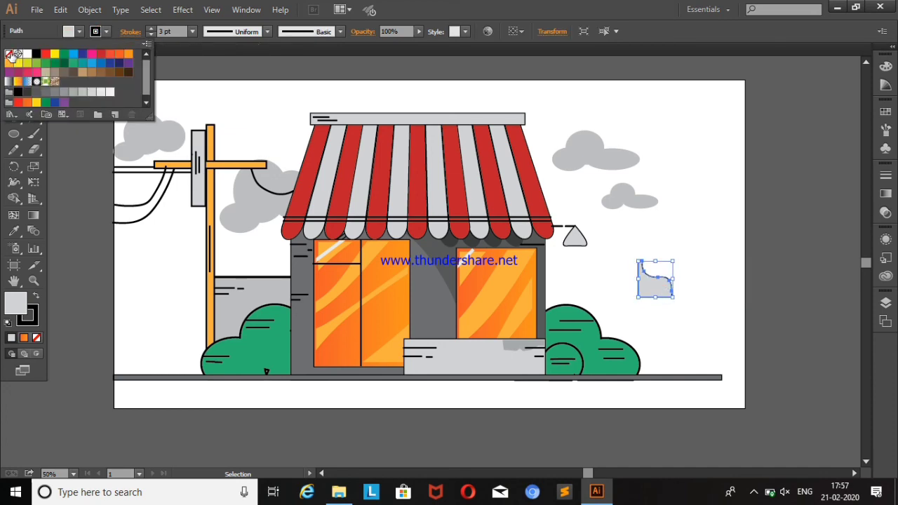
left_click(8, 53)
left_click(79, 31)
left_click(81, 93)
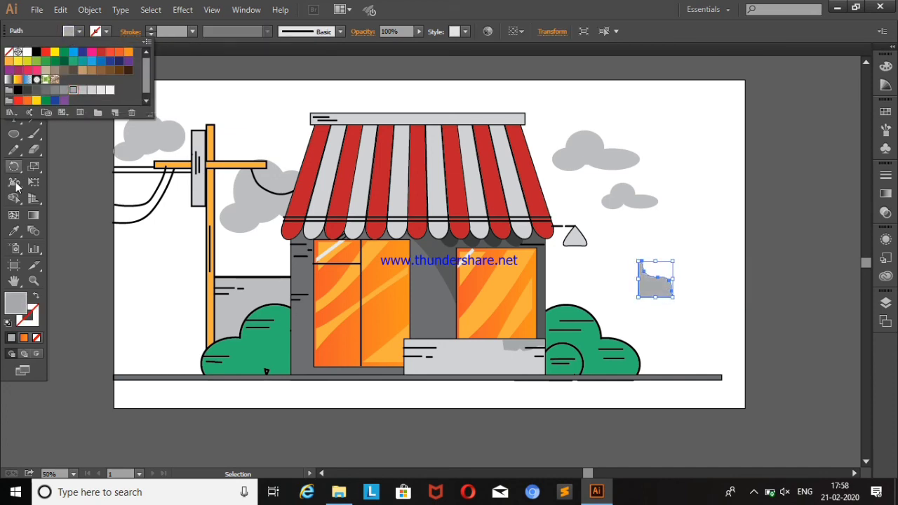
left_click(690, 295)
left_click_drag(665, 281, 416, 364)
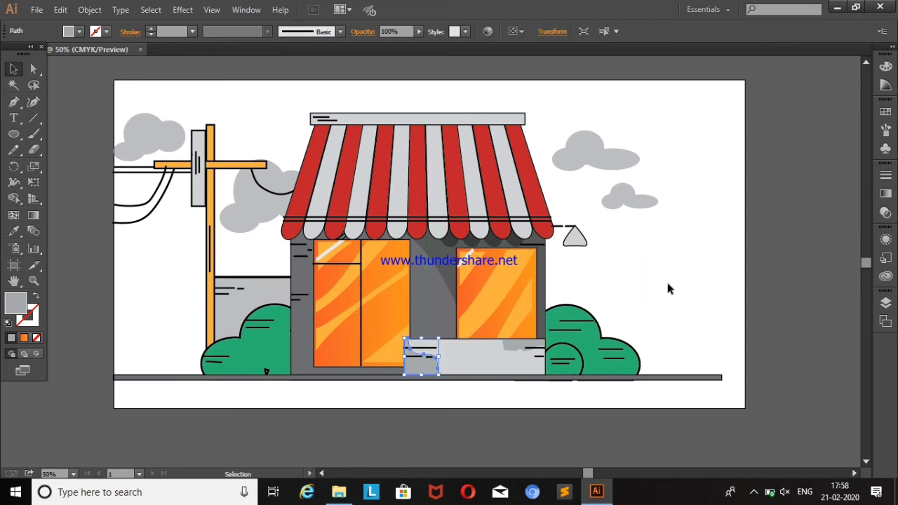
left_click_drag(420, 309, 761, 254)
Erase the dark grey piece down to a thin sliver and delete the leftover
left_click(34, 149)
left_click_drag(644, 308, 653, 319)
left_click(13, 68)
left_click(693, 225)
key("Delete")
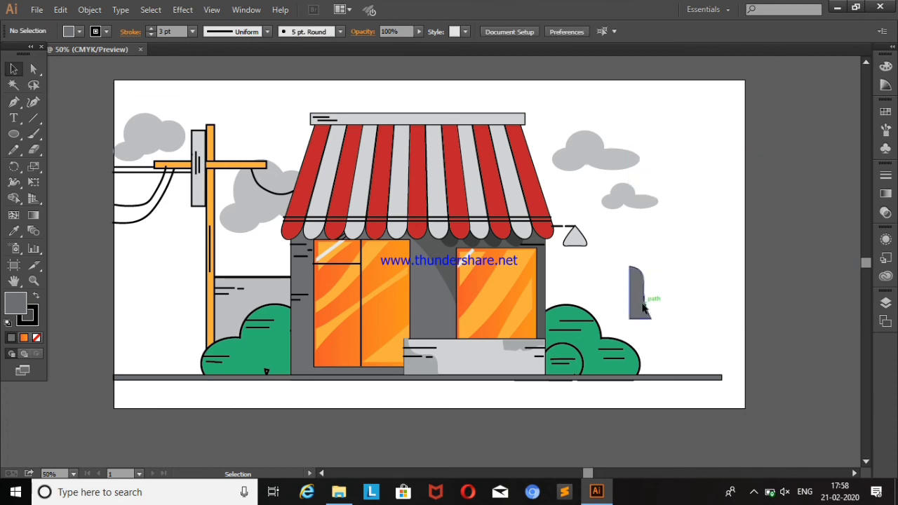
left_click(643, 307)
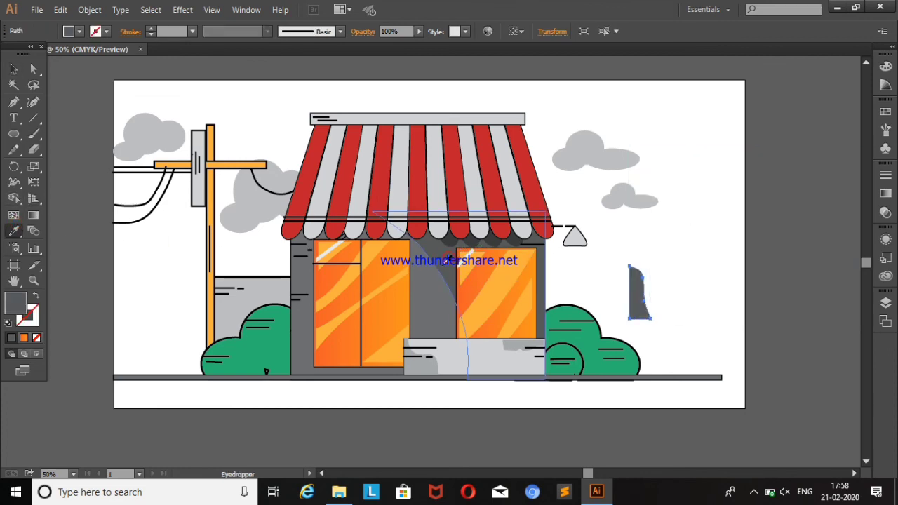
Place the dark sliver against the shop's left wall as a shadow
key("ctrl+shift+a")
left_click_drag(640, 305, 298, 360)
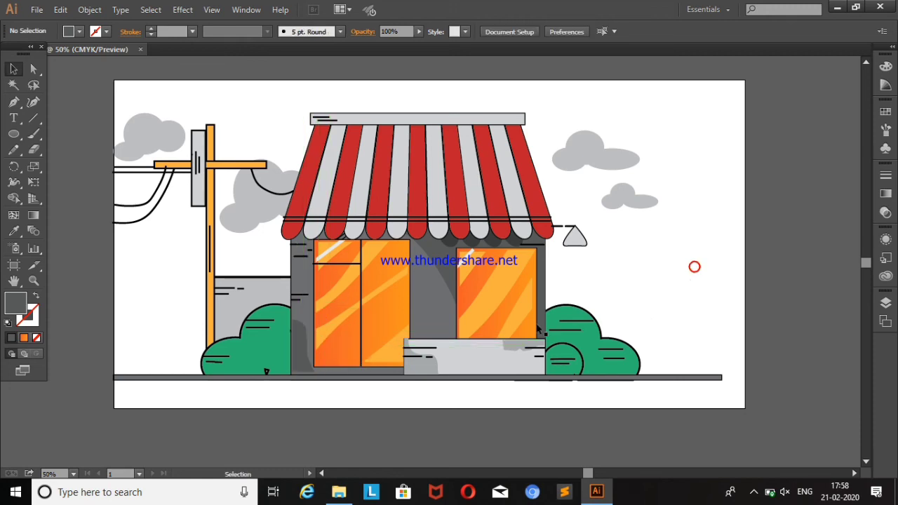
left_click(298, 359)
left_click(794, 223)
Paint a thin line along the awning's top right and give it a dark stroke
left_click(34, 134)
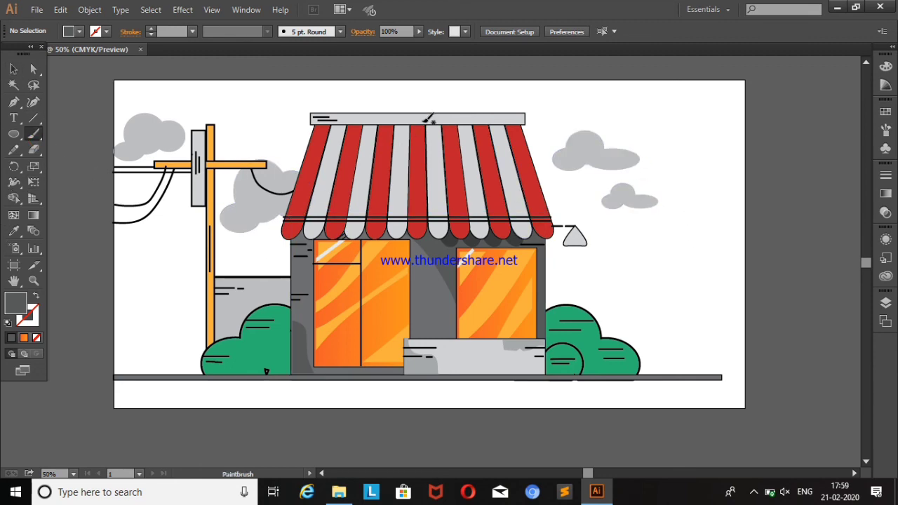
key("shift+x")
left_click(14, 69)
left_click(483, 122)
left_click(95, 31)
left_click(95, 31)
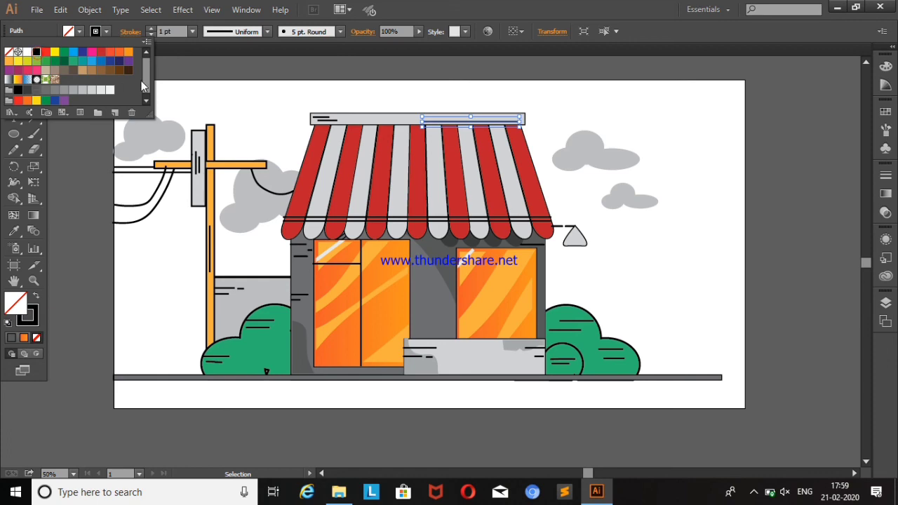
left_click(181, 85)
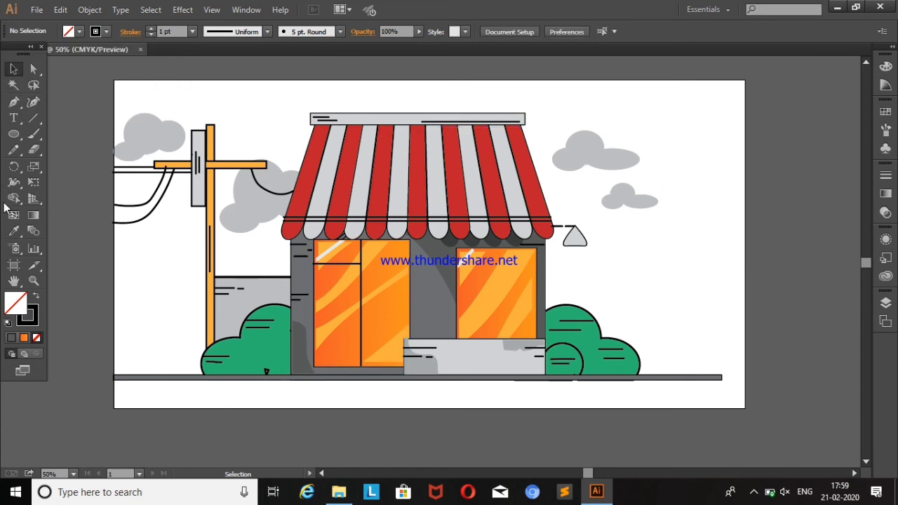
left_click(17, 139)
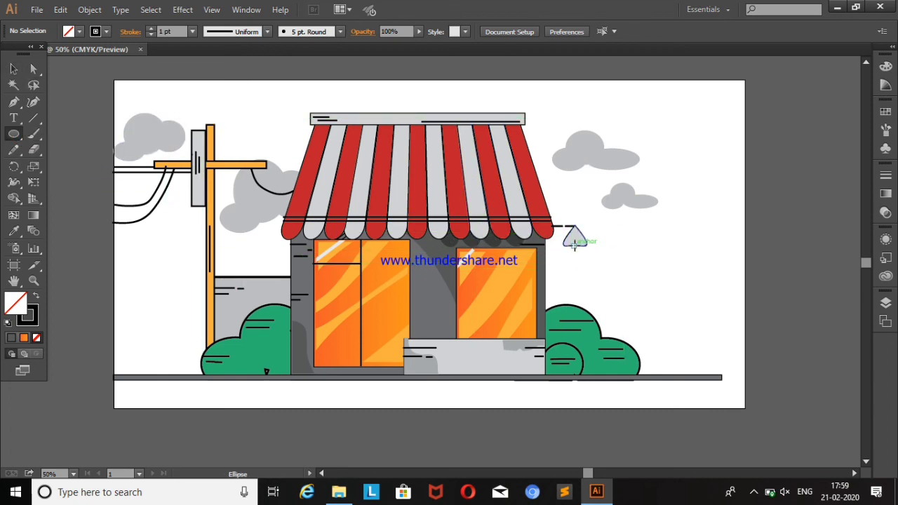
Draw a small yellow-filled ellipse and move it up under the lamp shade
left_click_drag(573, 247, 587, 261)
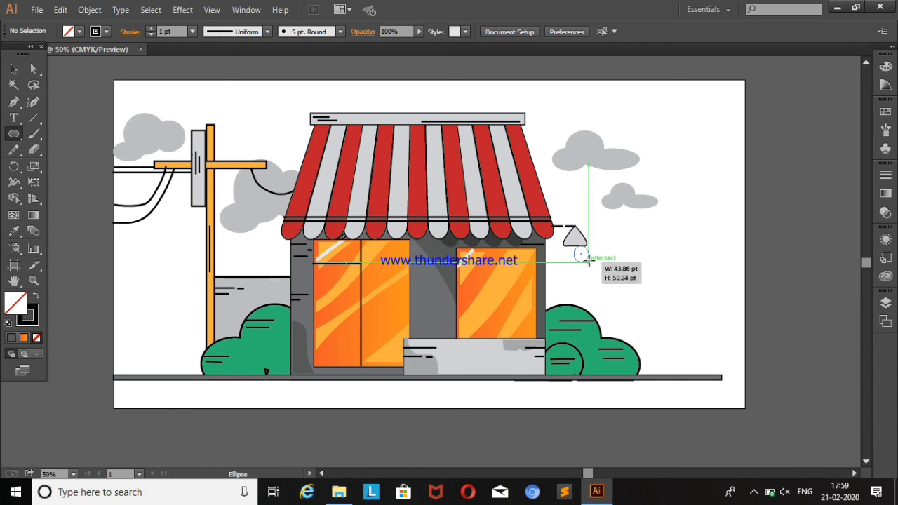
left_click(73, 31)
left_click(70, 59)
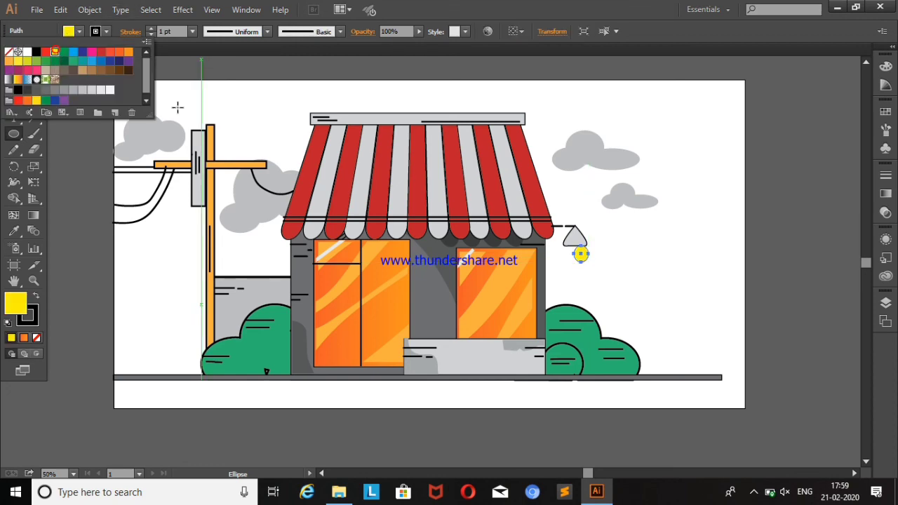
left_click(244, 92)
left_click(480, 268)
key("v")
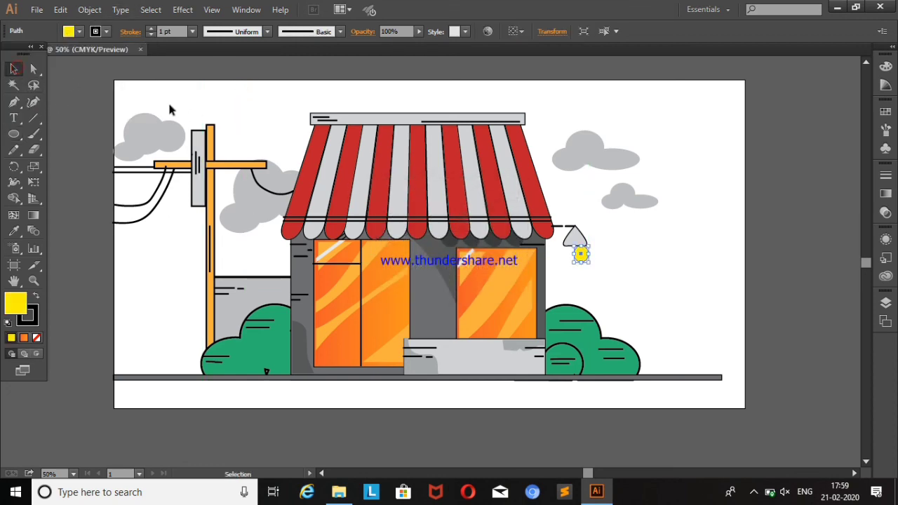
left_click(168, 102)
left_click_drag(578, 251, 568, 241)
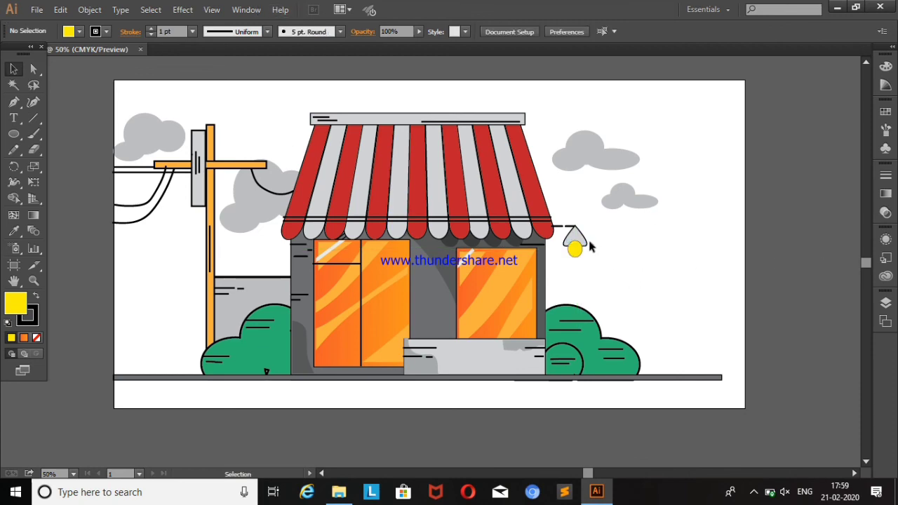
Reorder the yellow bulb behind the lamp shade in the Layers panel
left_click(588, 242)
left_click(885, 303)
scroll(842, 364, "down", 5)
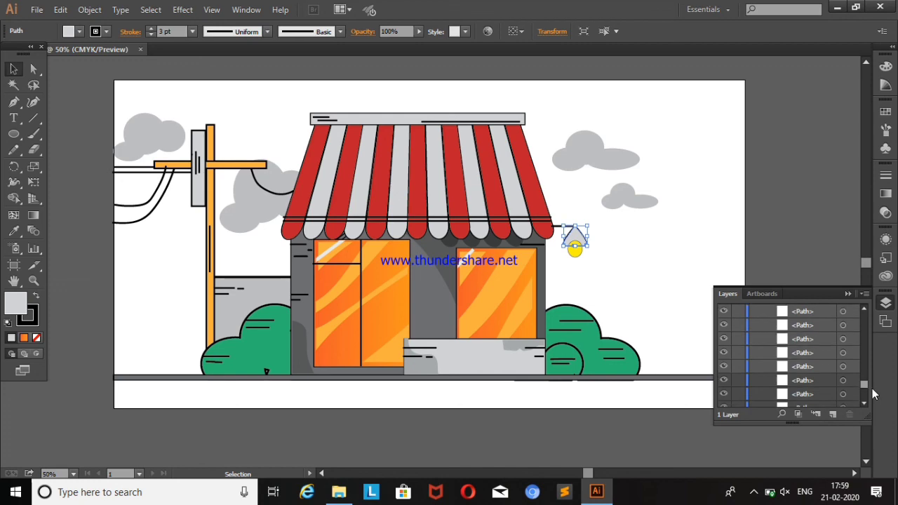
left_click_drag(872, 387, 864, 313)
scroll(814, 403, "down", 2)
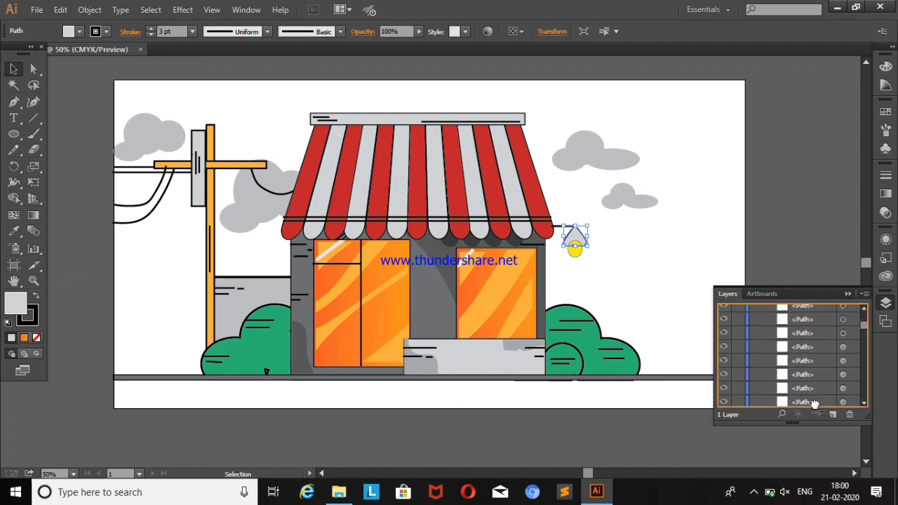
scroll(813, 403, "down", 1)
left_click_drag(814, 404, 818, 401)
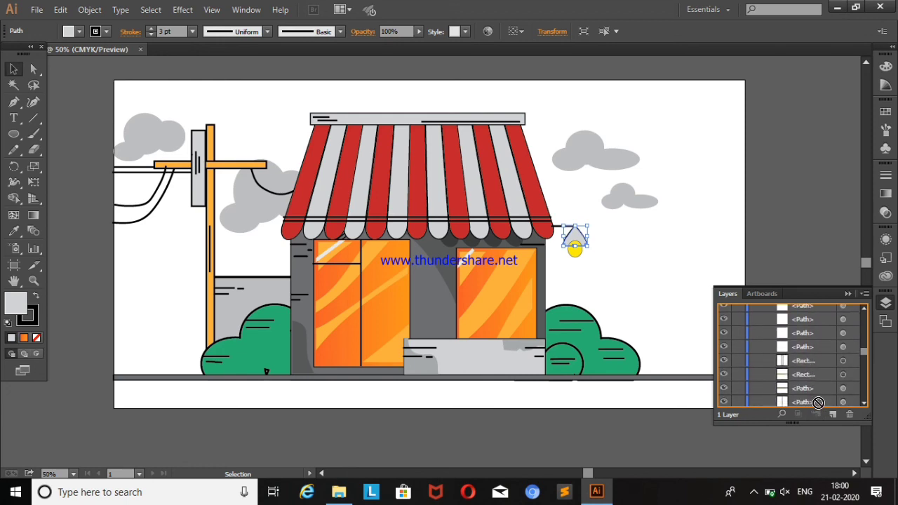
mouse_move(817, 401)
left_mouse_down()
mouse_move(818, 410)
mouse_move(815, 354)
left_mouse_up()
left_click(718, 272)
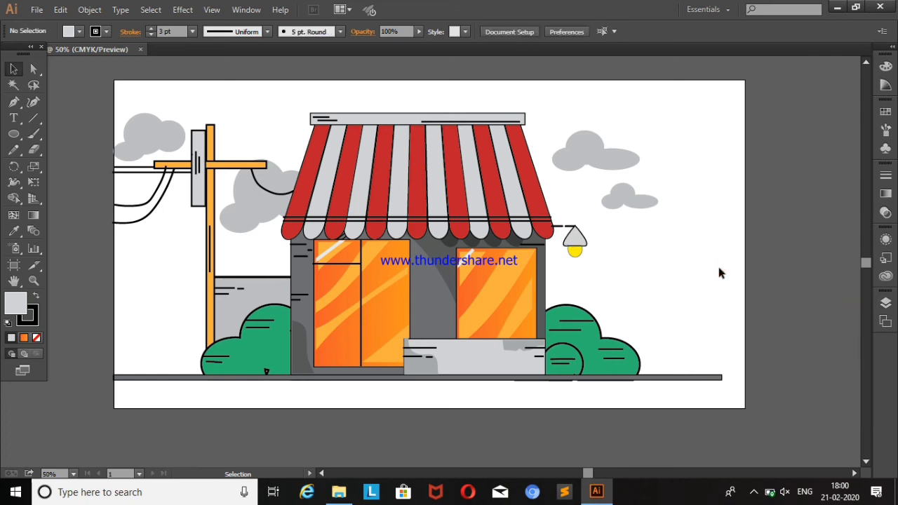
Thicken the bulb's outline and paint a small stroke beside it
left_click_drag(575, 251, 574, 255)
left_click(646, 267)
left_click(575, 246)
left_click(149, 29)
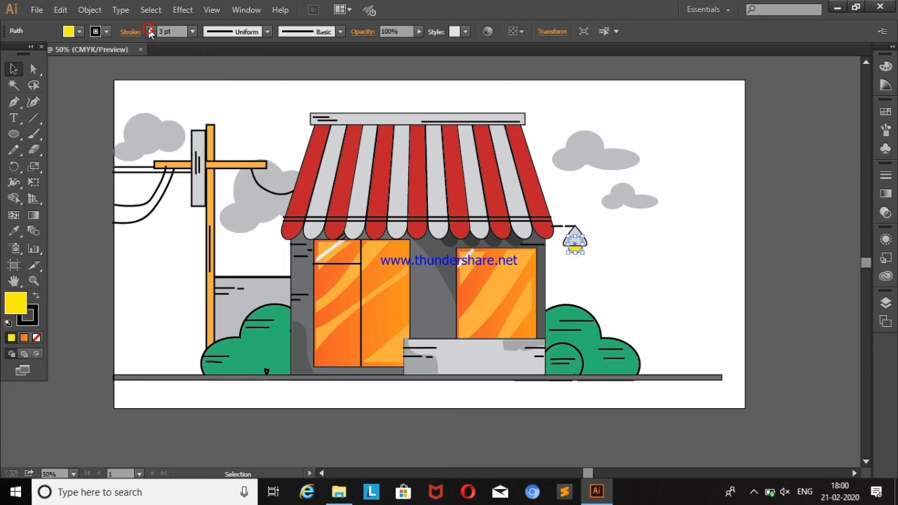
left_click(678, 270)
left_click(34, 134)
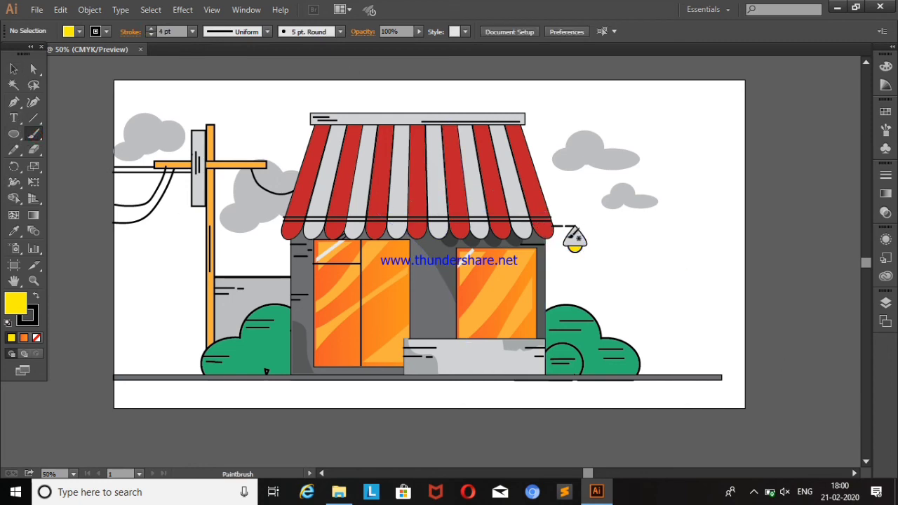
left_click_drag(578, 238, 571, 241)
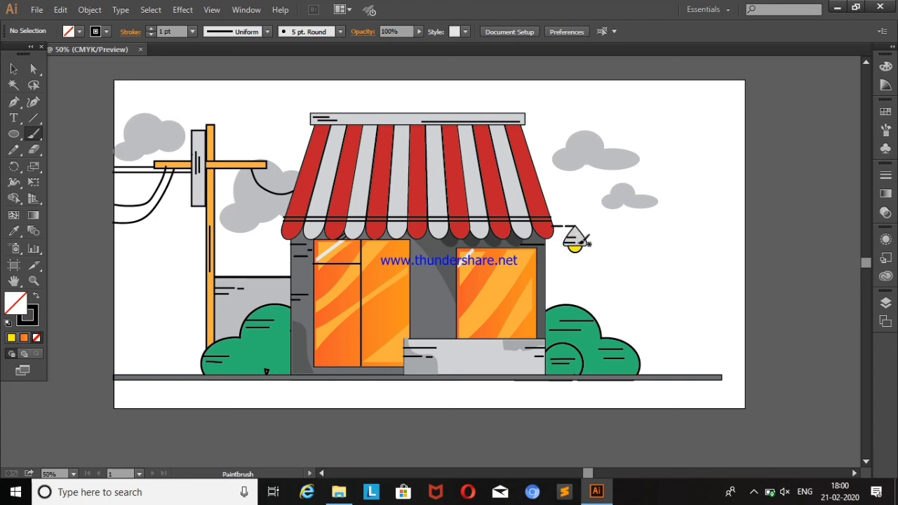
Erase gaps into the curved wire by the cloud to make it dashed
left_click(13, 69)
left_click(265, 188)
left_click(34, 149)
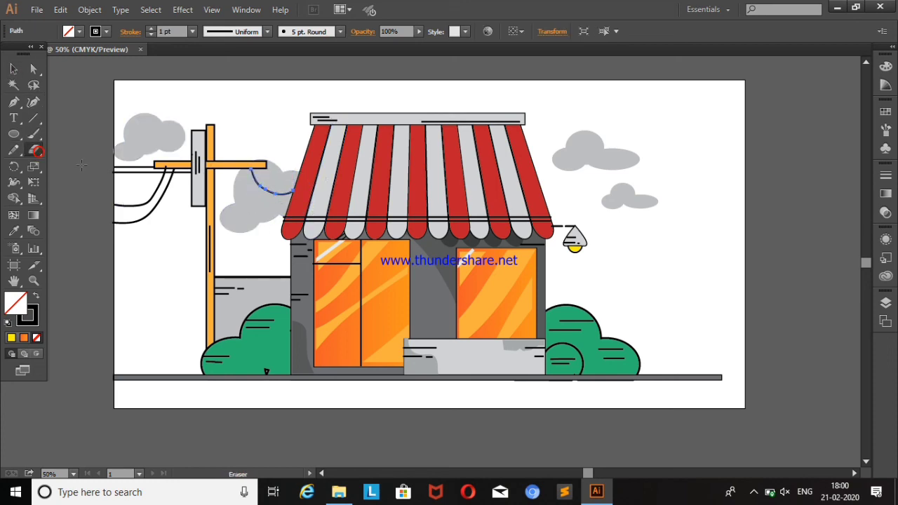
left_click_drag(259, 199, 281, 176)
left_click_drag(266, 214, 289, 172)
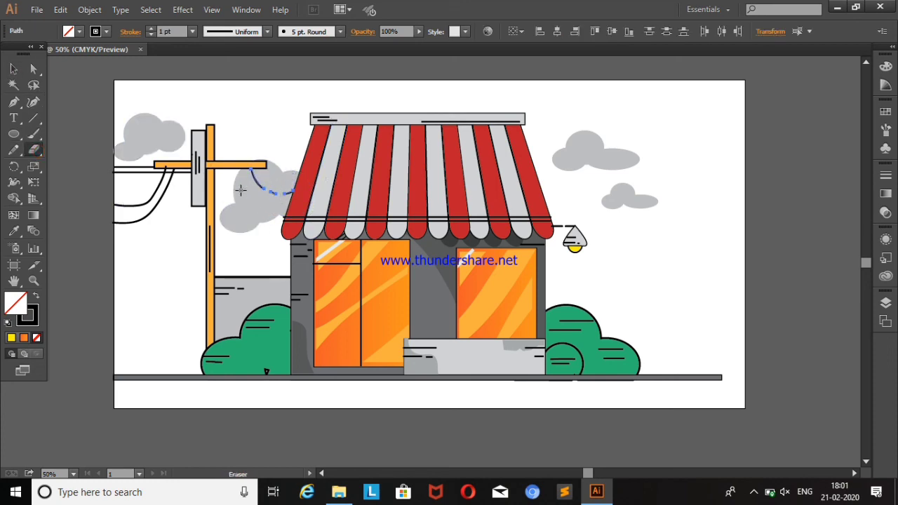
key("v")
Make the two hanging wires left of the pole dashed
left_click(157, 83)
left_click_drag(157, 212, 141, 198)
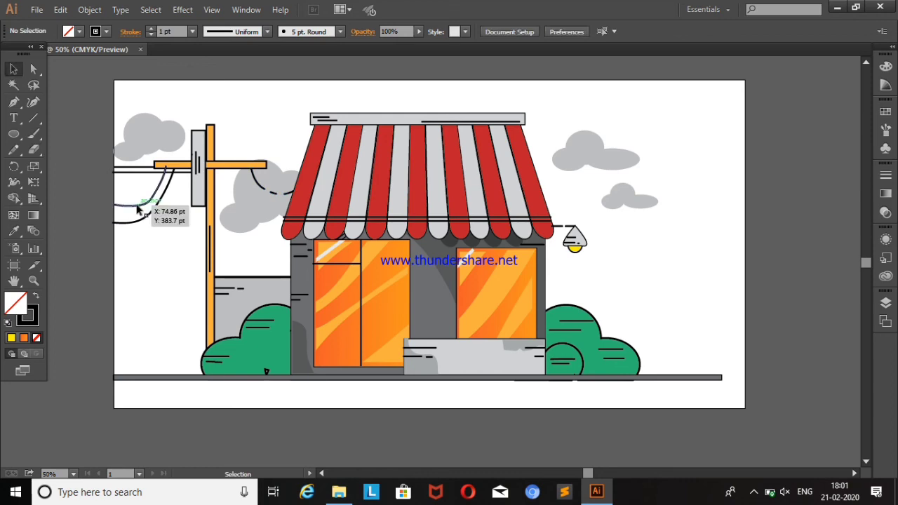
mouse_move(163, 237)
left_mouse_down()
mouse_move(131, 202)
mouse_move(148, 186)
mouse_move(138, 211)
left_mouse_up()
key("shift+e")
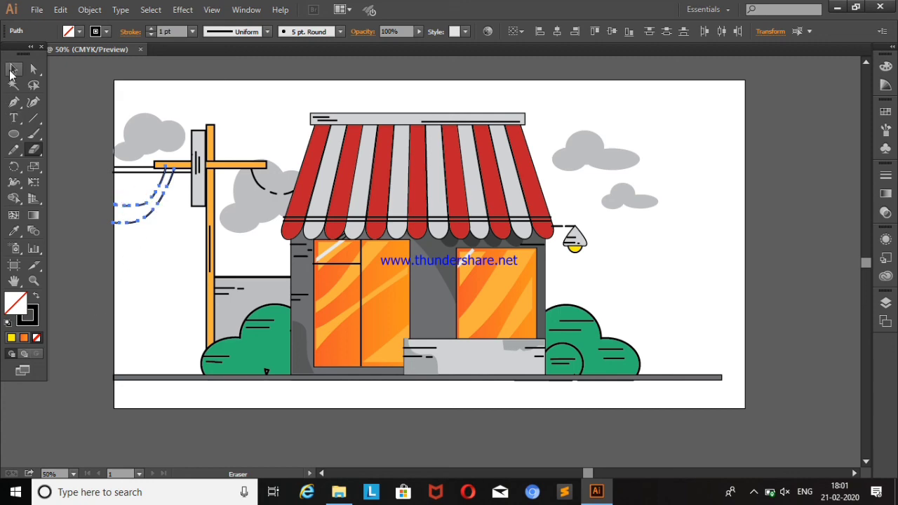
left_click(14, 68)
left_click(185, 110)
Erase gaps into the straight wire left of the pole
left_click(131, 170)
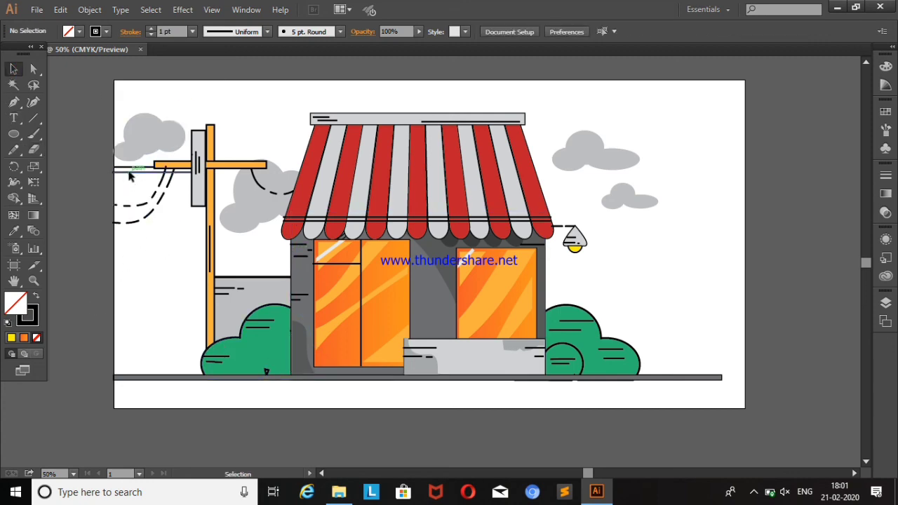
left_click(33, 150)
left_click_drag(120, 189, 140, 197)
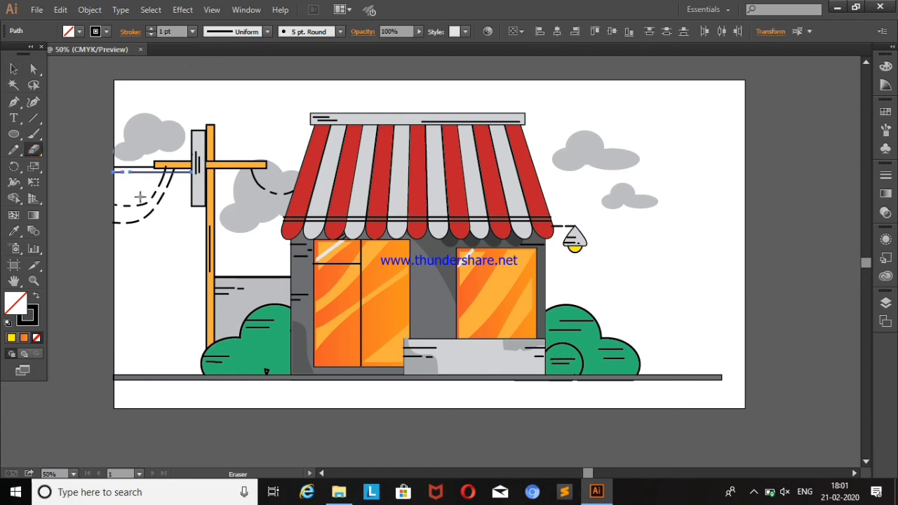
left_click(13, 69)
left_click(165, 90)
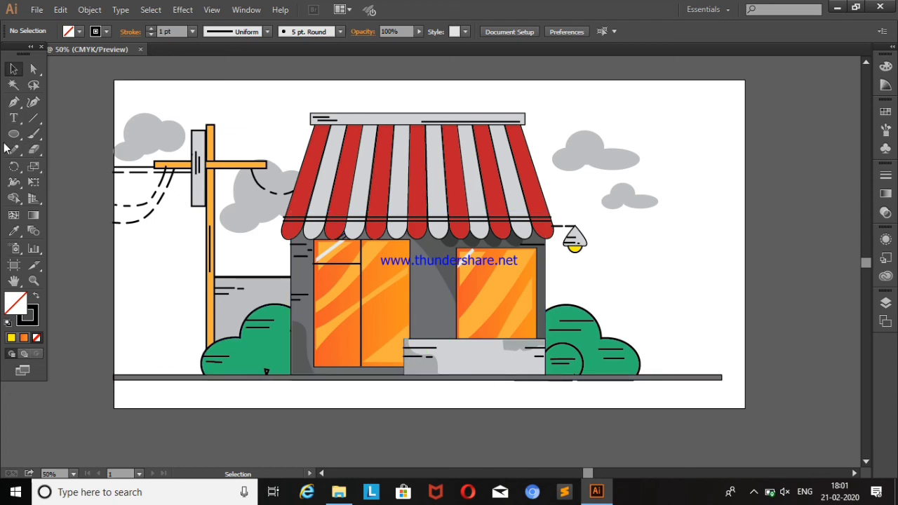
left_click(13, 118)
Add the text 'sonu', enlarge it, and place it beside the lamp
left_click(632, 267)
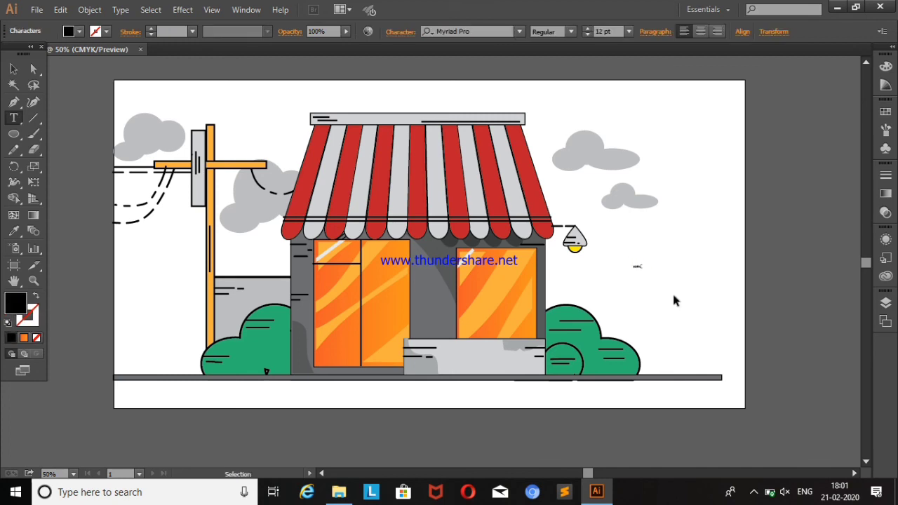
left_click_drag(641, 273, 801, 346)
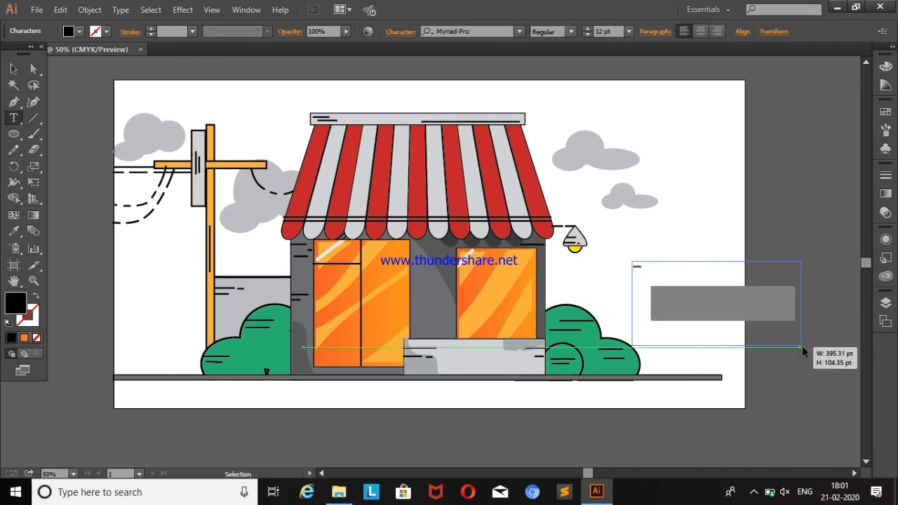
left_click(852, 468, "ctrl")
left_click_drag(701, 303, 638, 274)
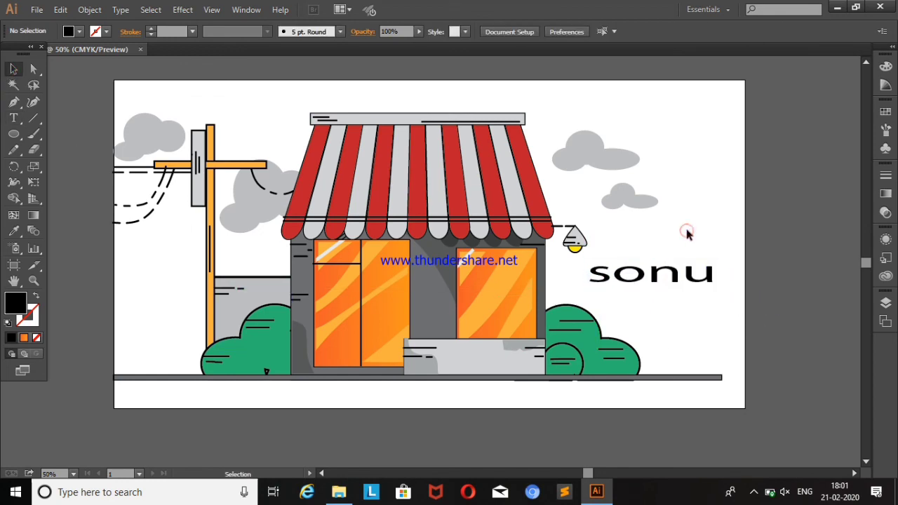
Enlarge 'sonu' further and set its font to Sylfaen after trying Microsoft Tai Le and Segoe Script
left_click(519, 31)
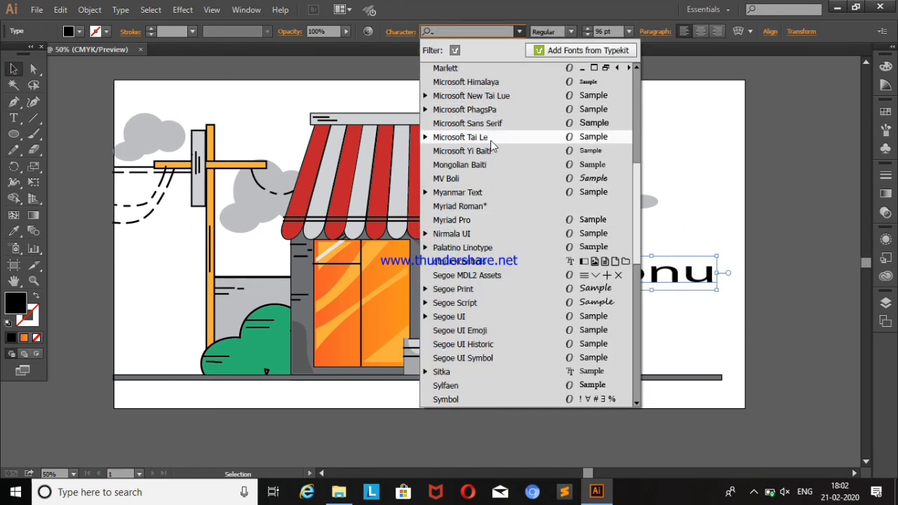
left_click(490, 134)
left_click_drag(725, 255, 723, 228)
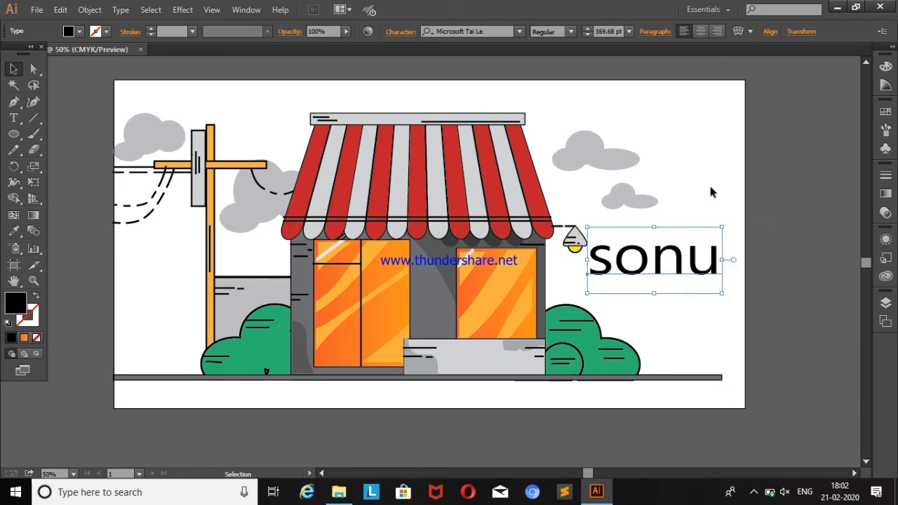
left_click(519, 32)
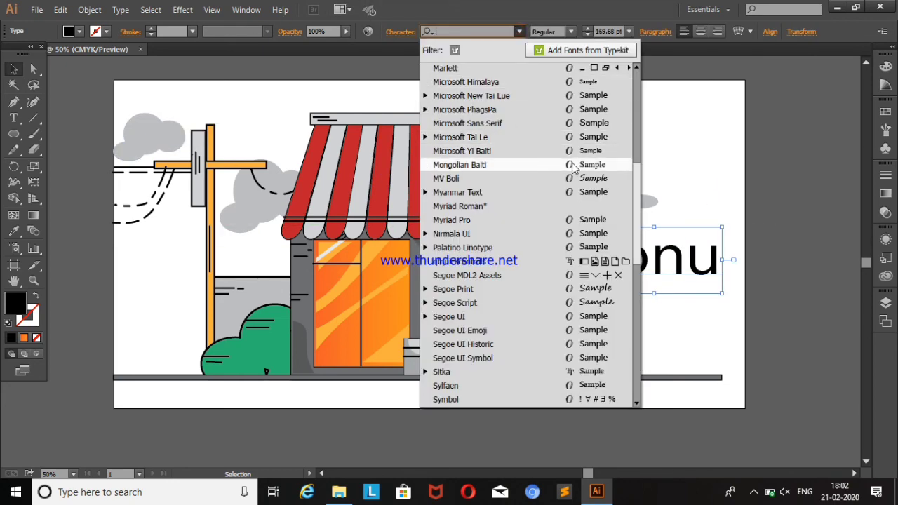
left_click(545, 301)
left_click(519, 32)
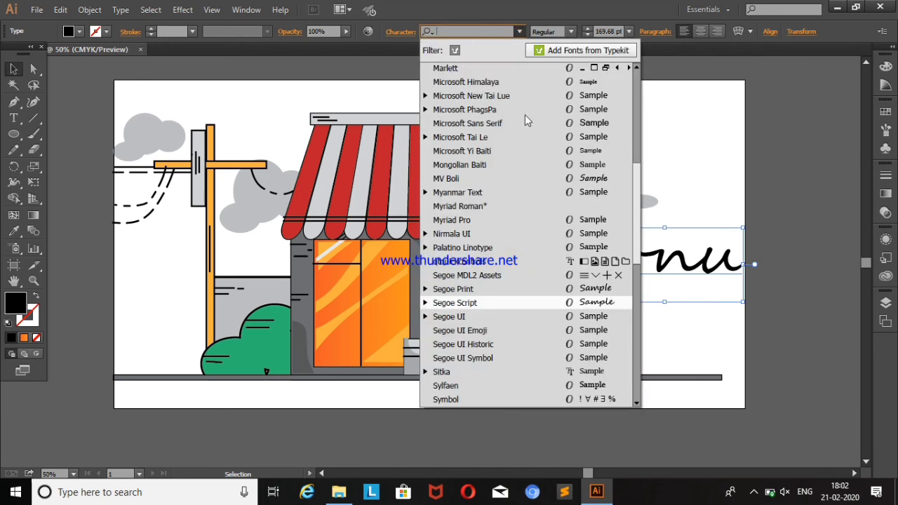
left_click(545, 383)
Fine-tune the position of 'sonu' down and left beside the lamp
left_click(685, 175)
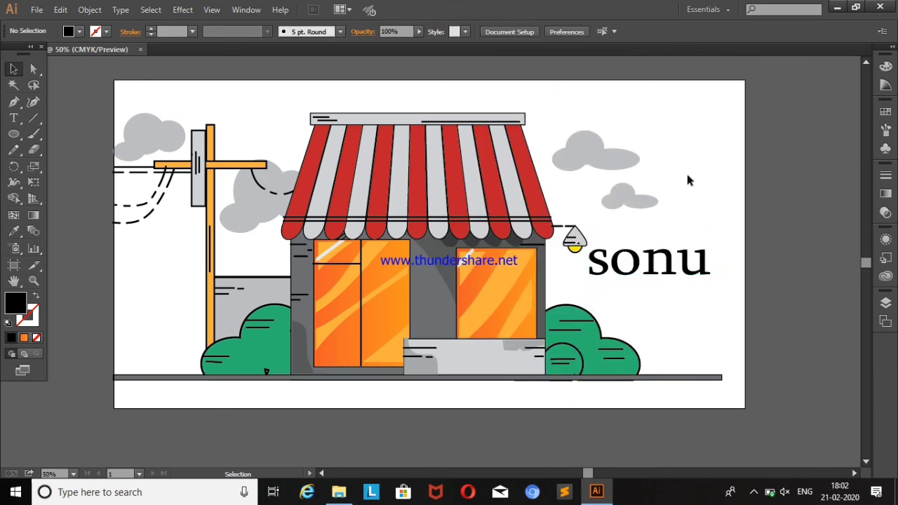
mouse_move(665, 280)
left_mouse_down()
mouse_move(647, 289)
mouse_move(614, 275)
left_mouse_up()
left_click(676, 217)
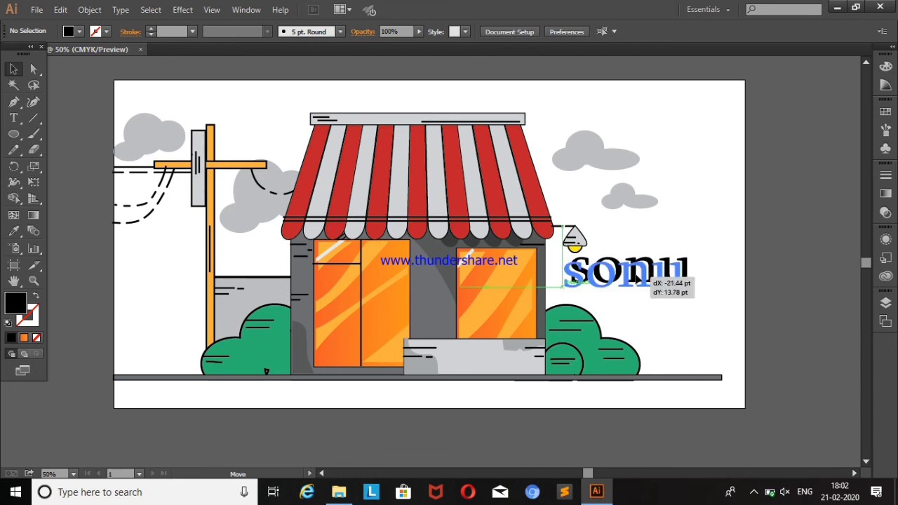
left_click(690, 223)
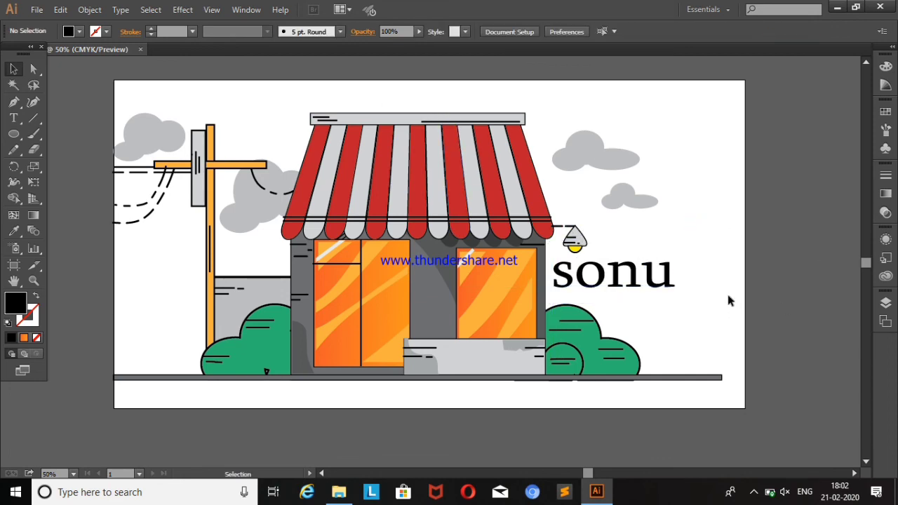
left_click(753, 492)
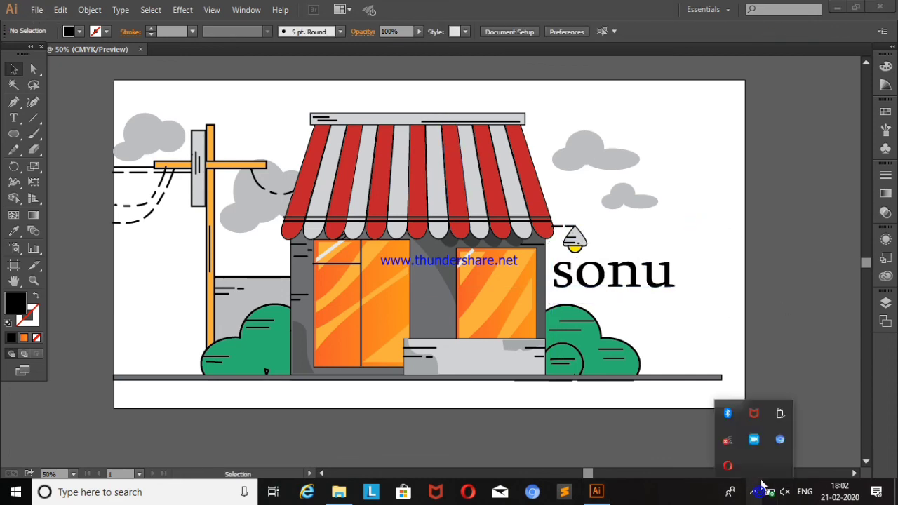
right_click(755, 407)
left_click(781, 368)
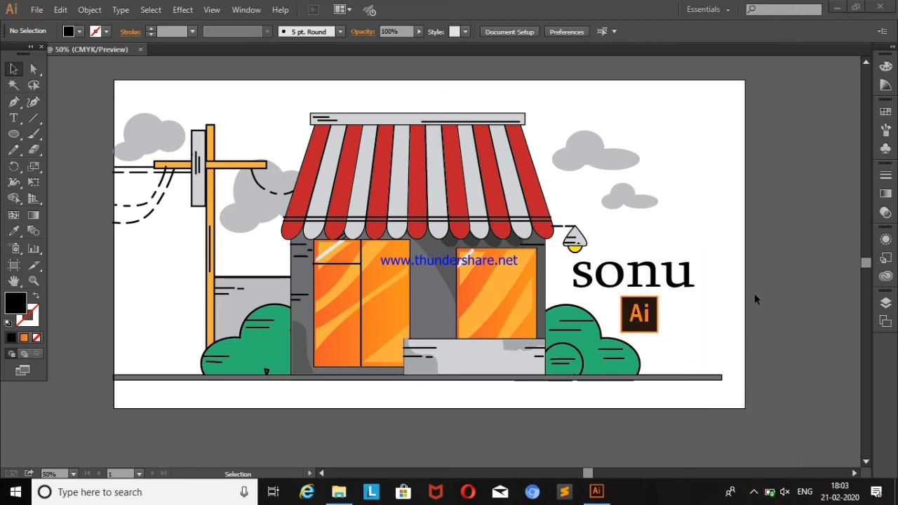